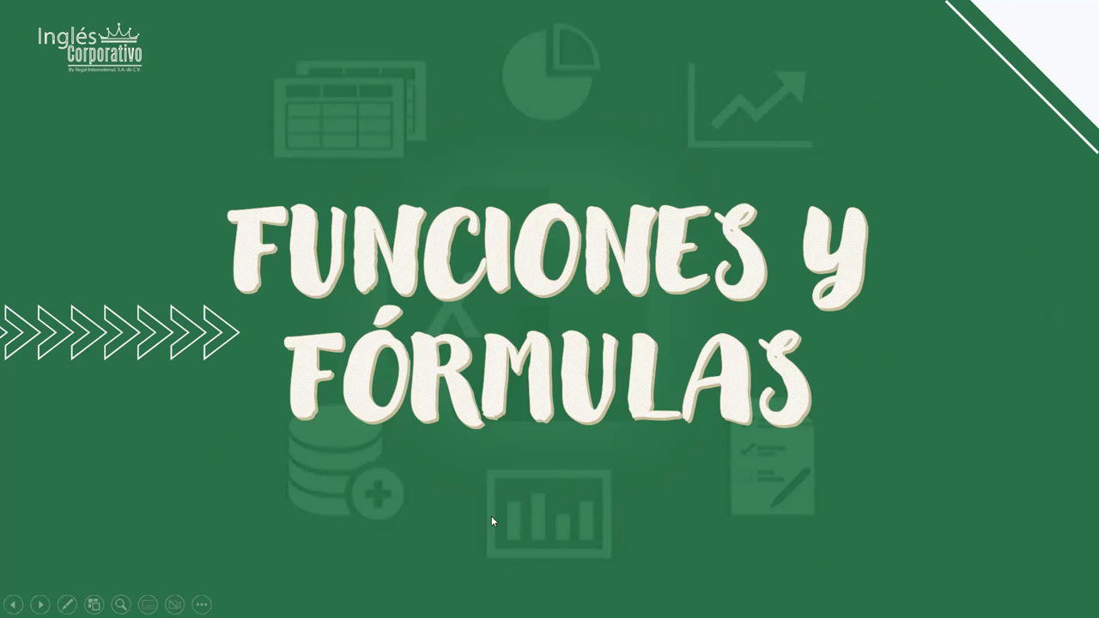
Advance the slideshow from the Funciones y Fórmulas title to the slide defining a function
left_click(573, 334)
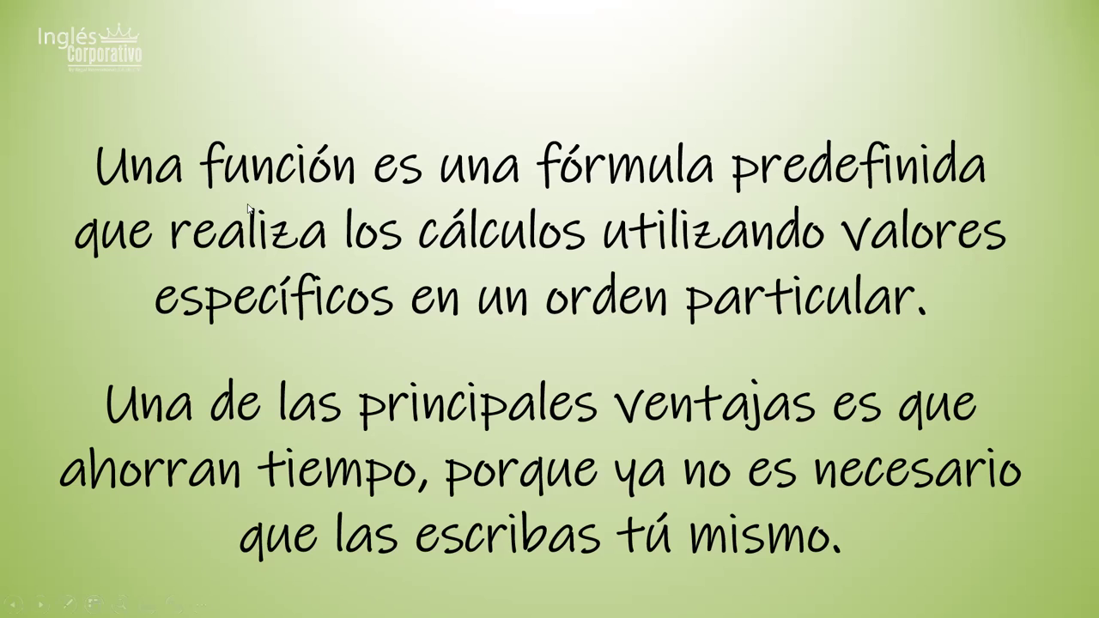
Advance to the 'Crear una fórmula que haga referencia a valores de otras celdas' slide
left_click(469, 317)
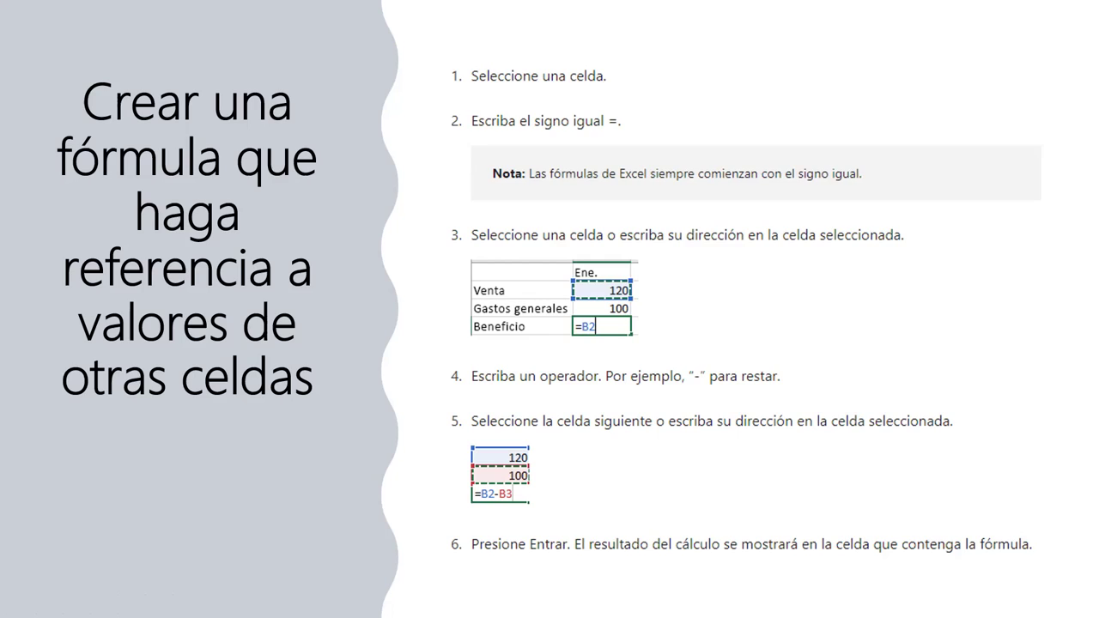
Flip between the cell-reference slide and 'Ver una fórmula', ending on 'Ver una fórmula'
key("Right")
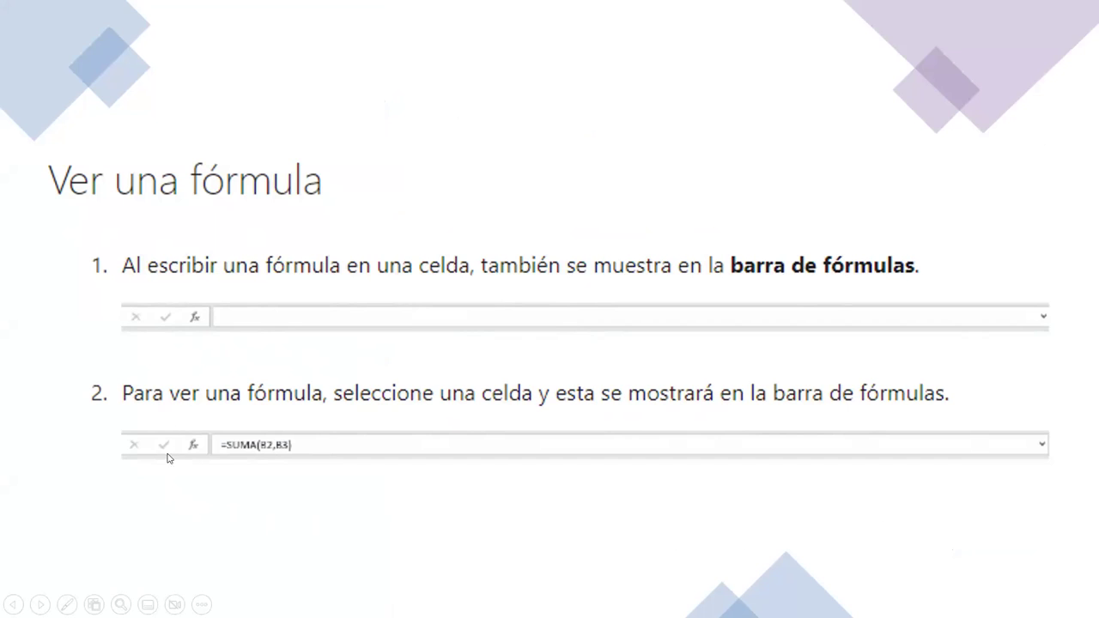
left_click(289, 457)
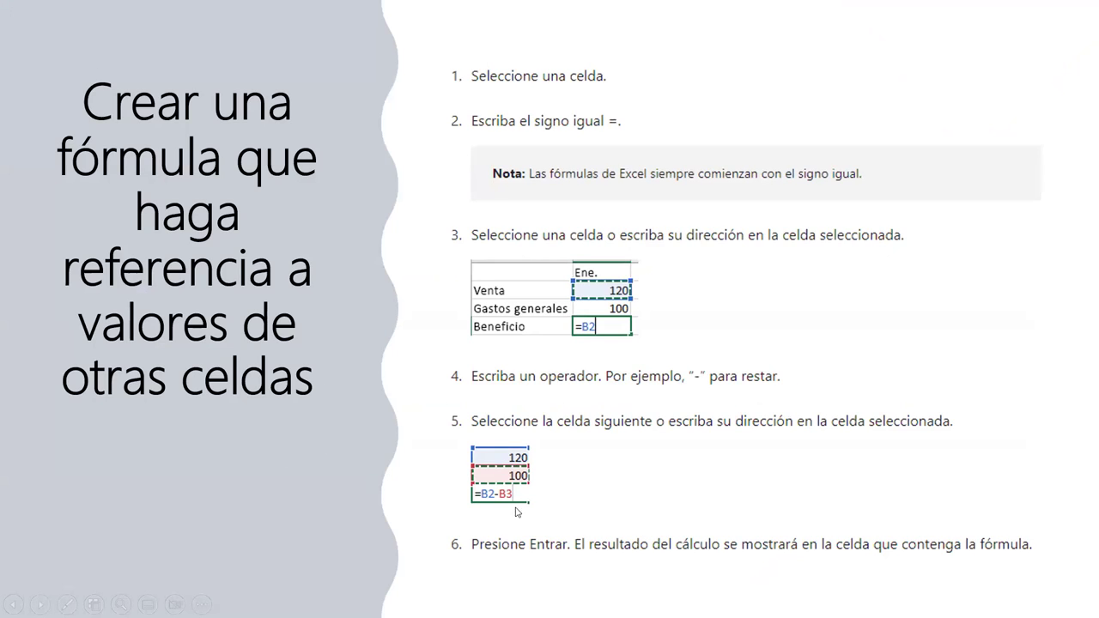
left_click(516, 507)
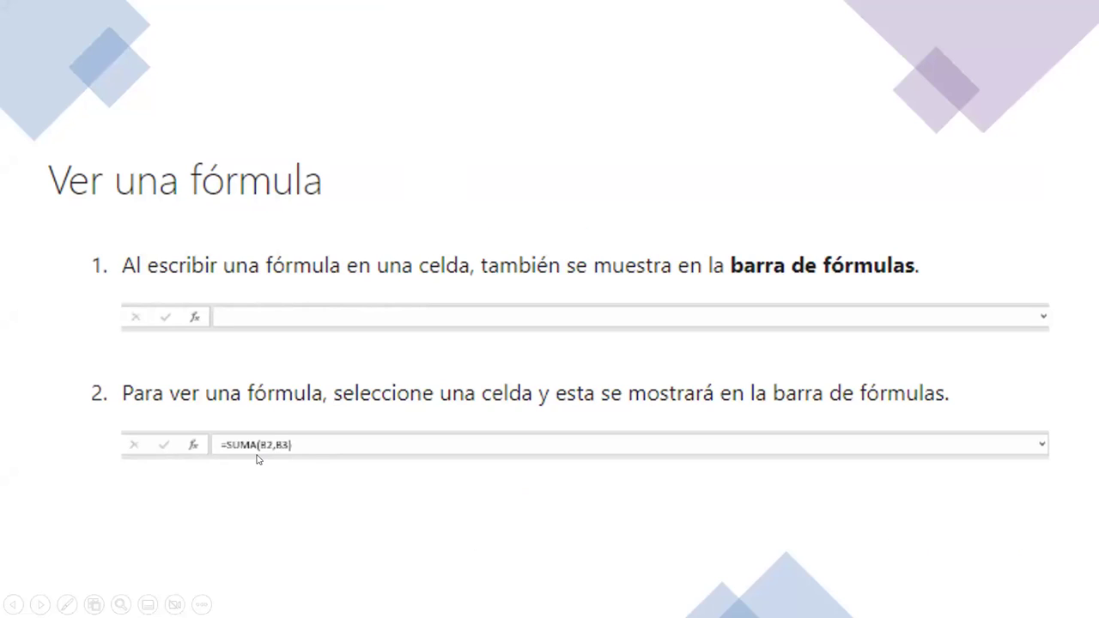
key("Left")
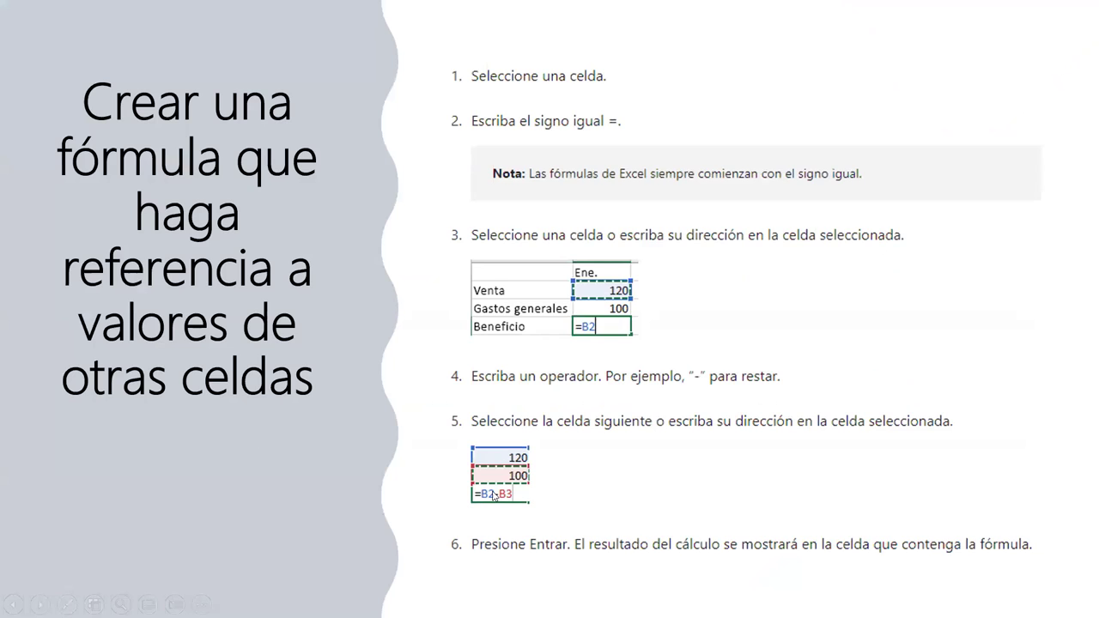
key("Right")
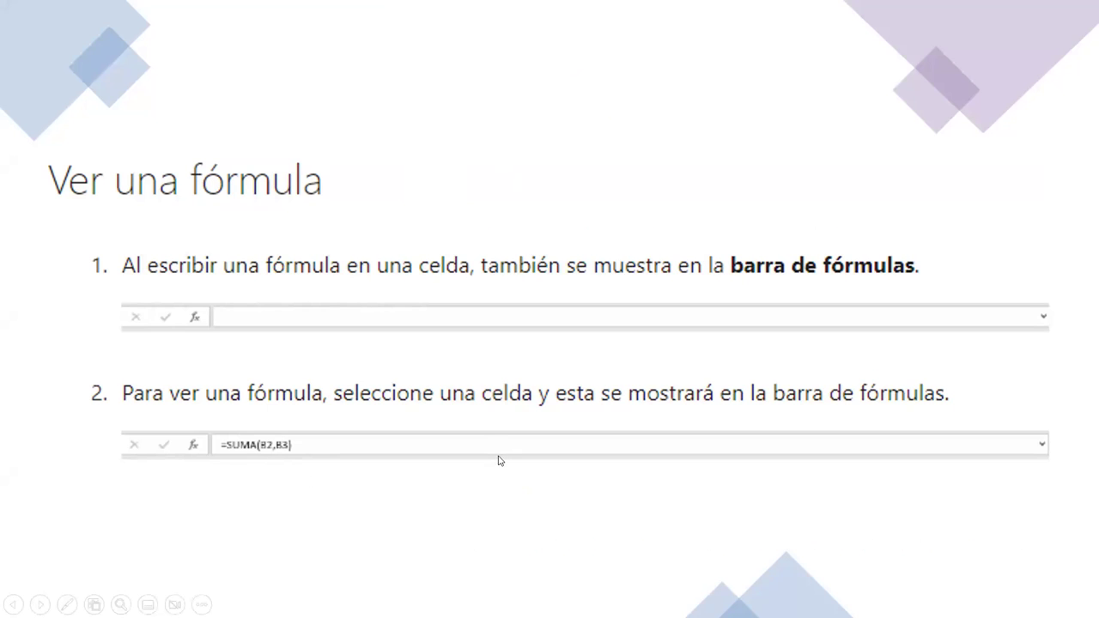
Advance to the 'Escribir una fórmula que contiene una función integrada' slide with the SUMA example
left_click(542, 401)
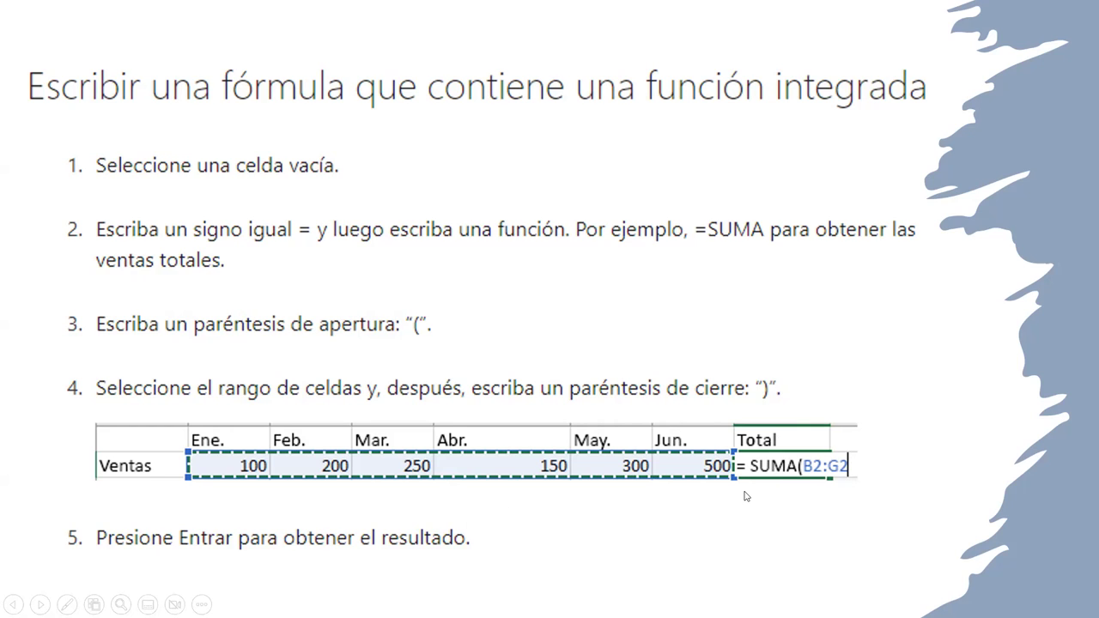
Advance to the 'Las partes de una fórmula de Excel' slide breaking down =PI()*A2^2
left_click(543, 340)
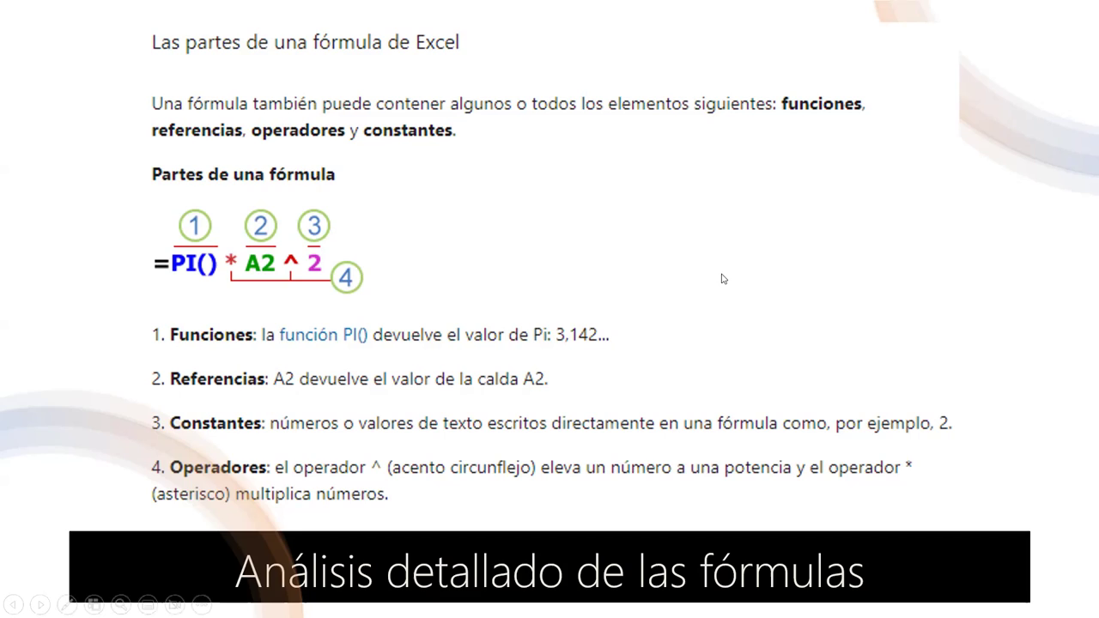
Advance the slideshow from the formula-parts slide toward the Hoja de práctica slide
left_click(724, 280)
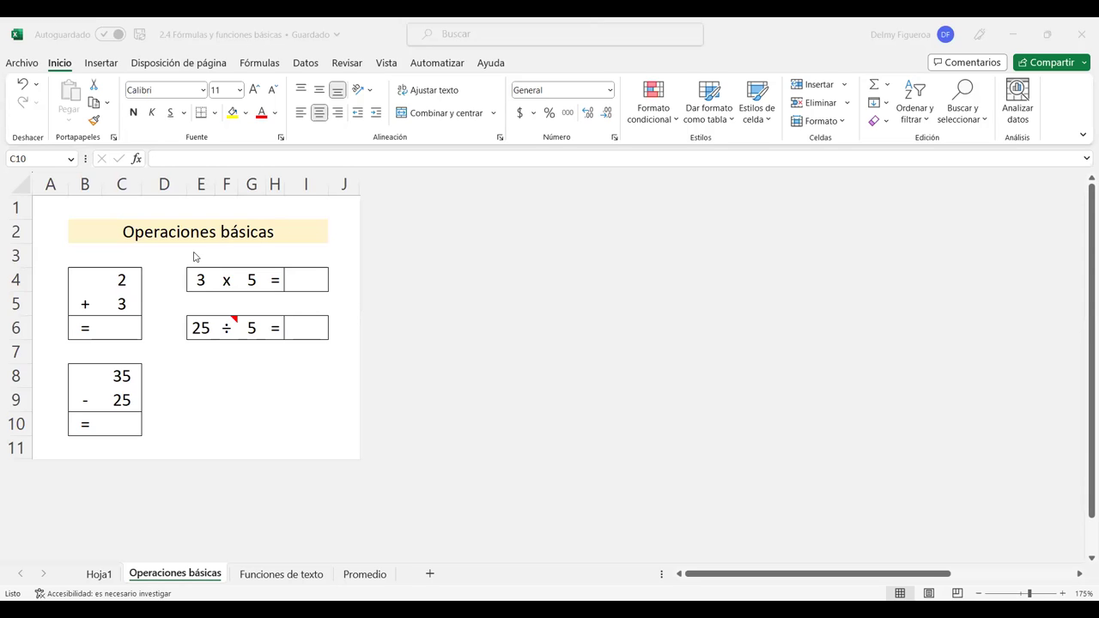
Enter =C4+C5 in C6 on Operaciones básicas, adding 2 and 3 to get 5
left_click(127, 332)
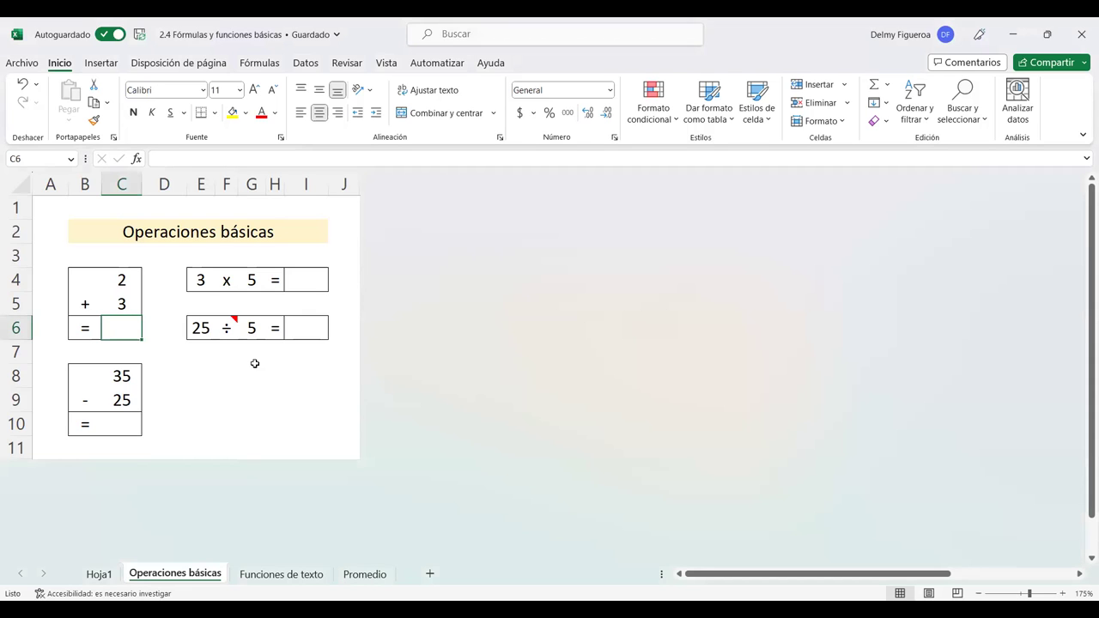
type("=")
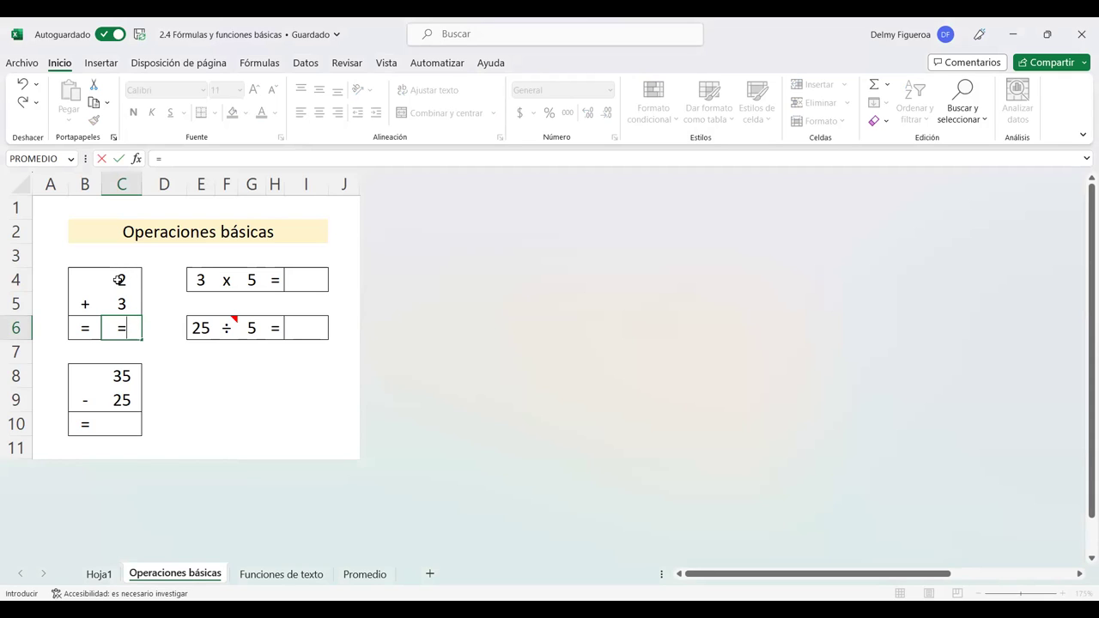
left_click(120, 280)
type("+")
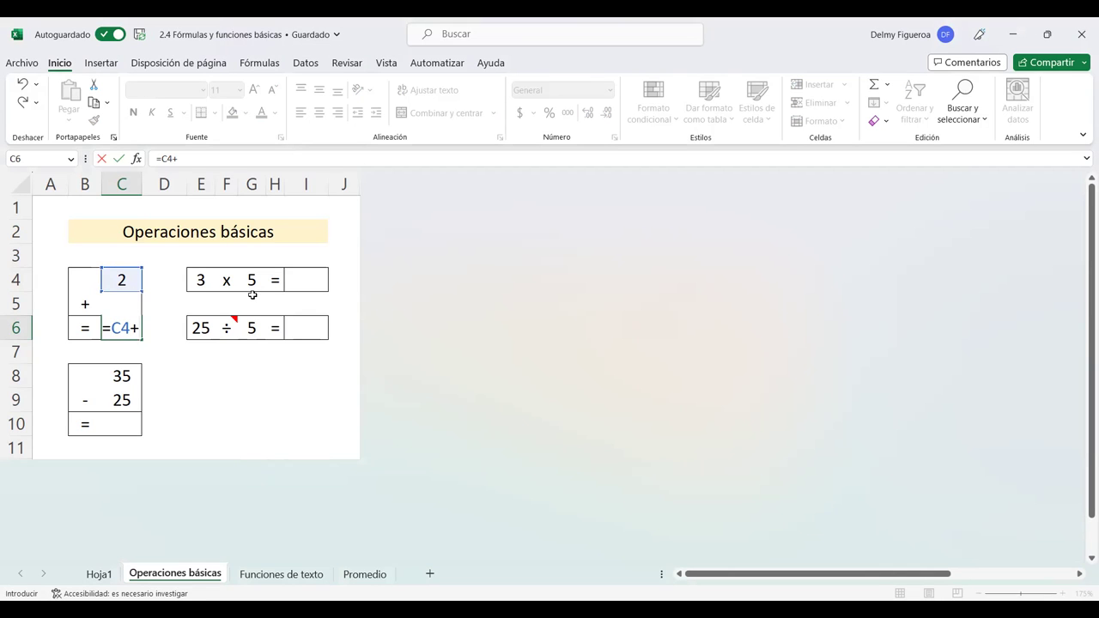
key("Up")
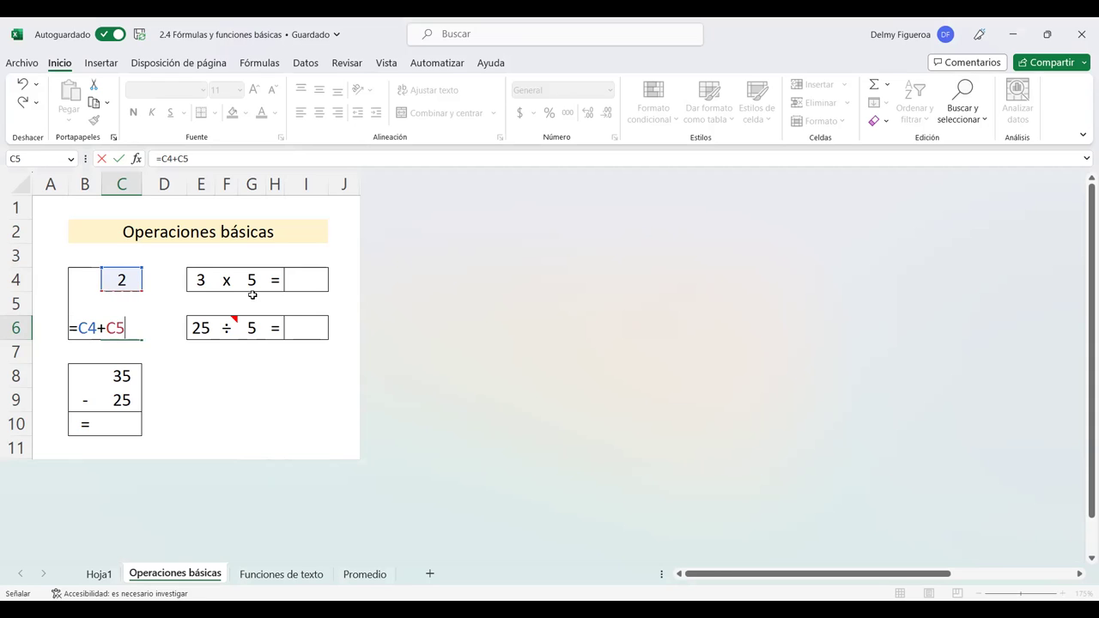
left_click(180, 163)
key("Return")
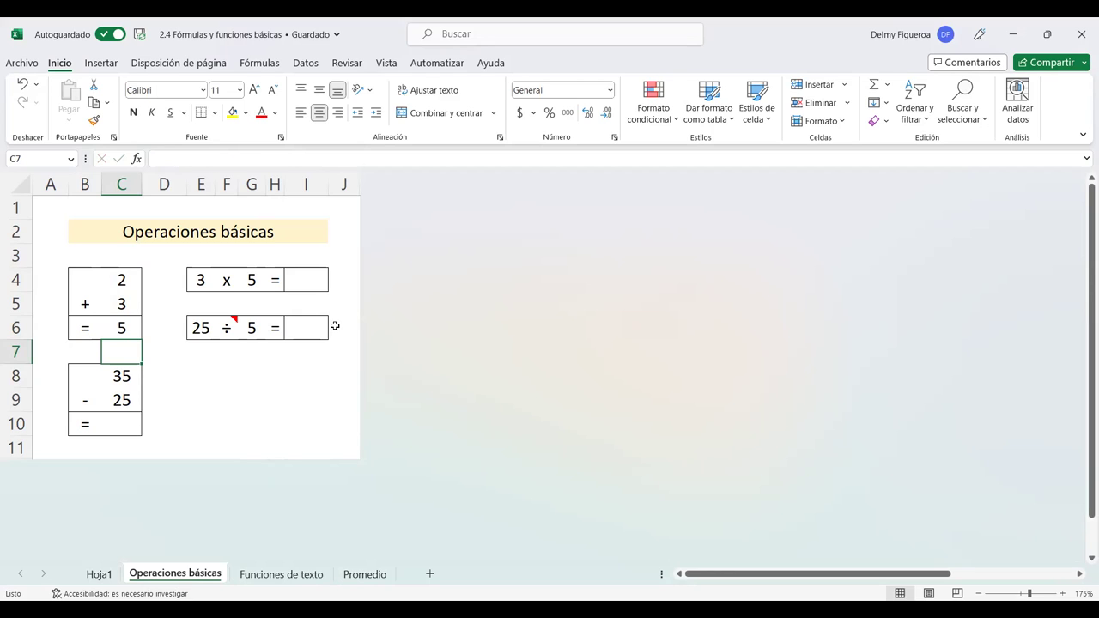
Enter =+SUMA(C4:C5) in C7 so it also returns 5
type("+")
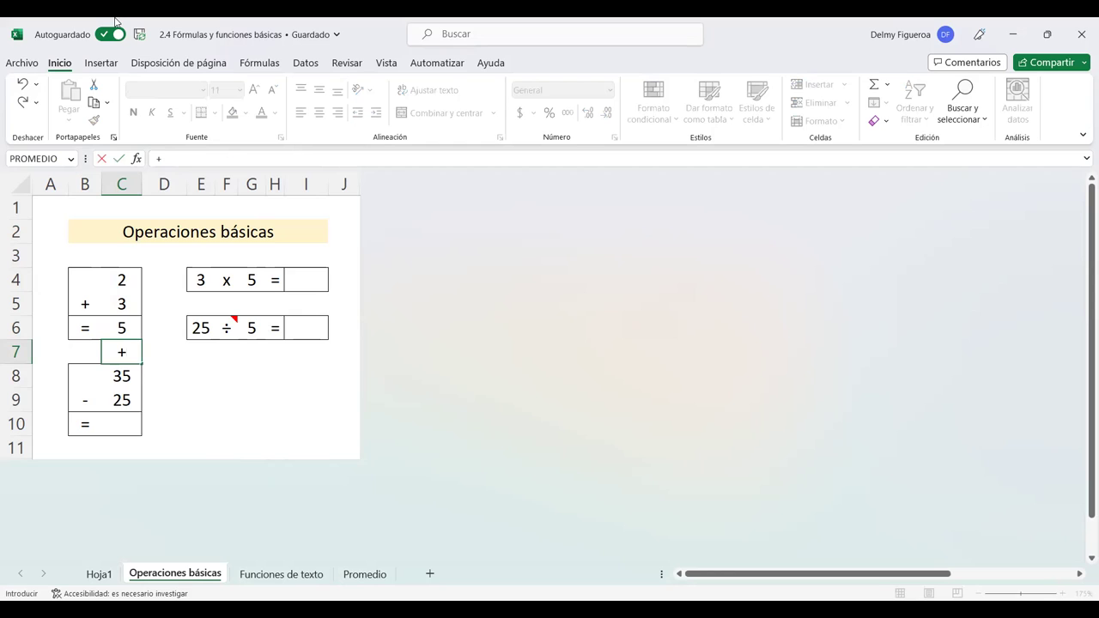
type("suma")
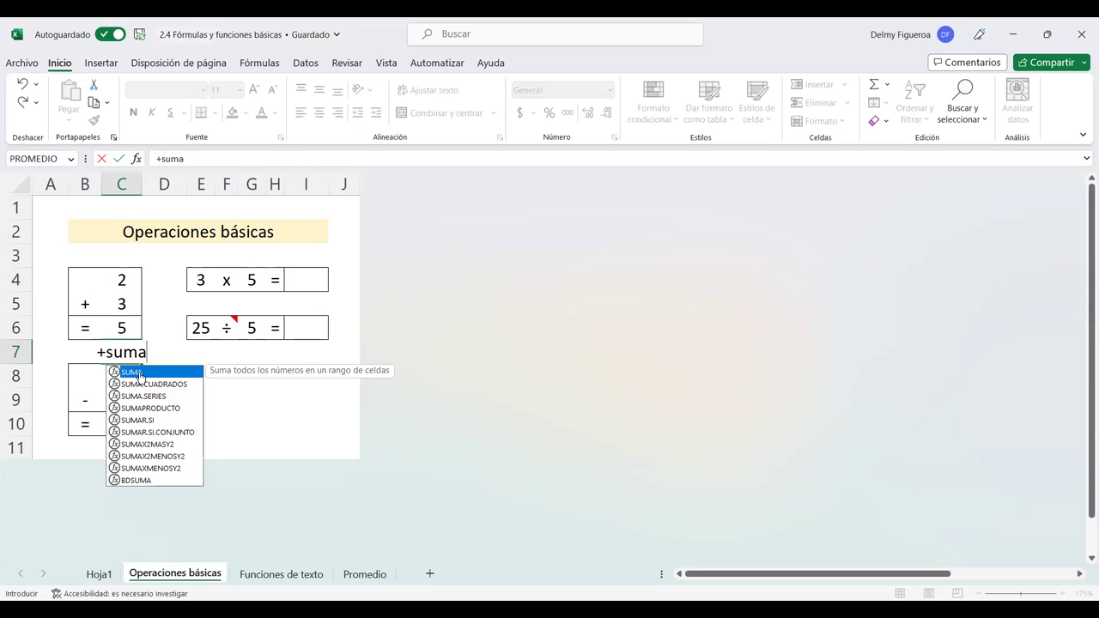
key("Tab")
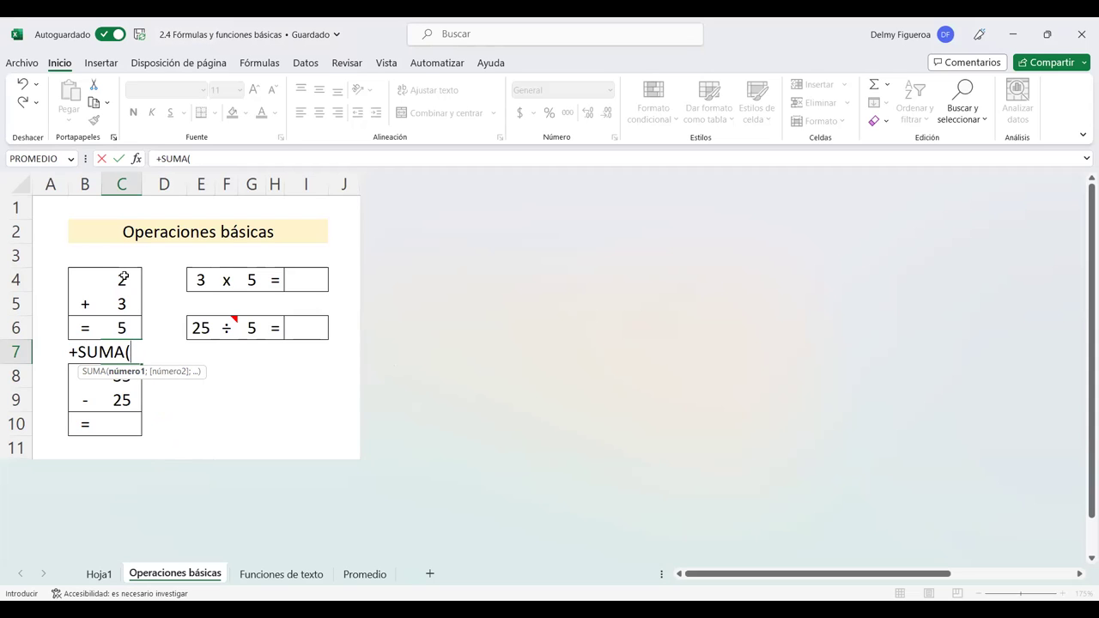
left_click_drag(124, 279, 123, 304)
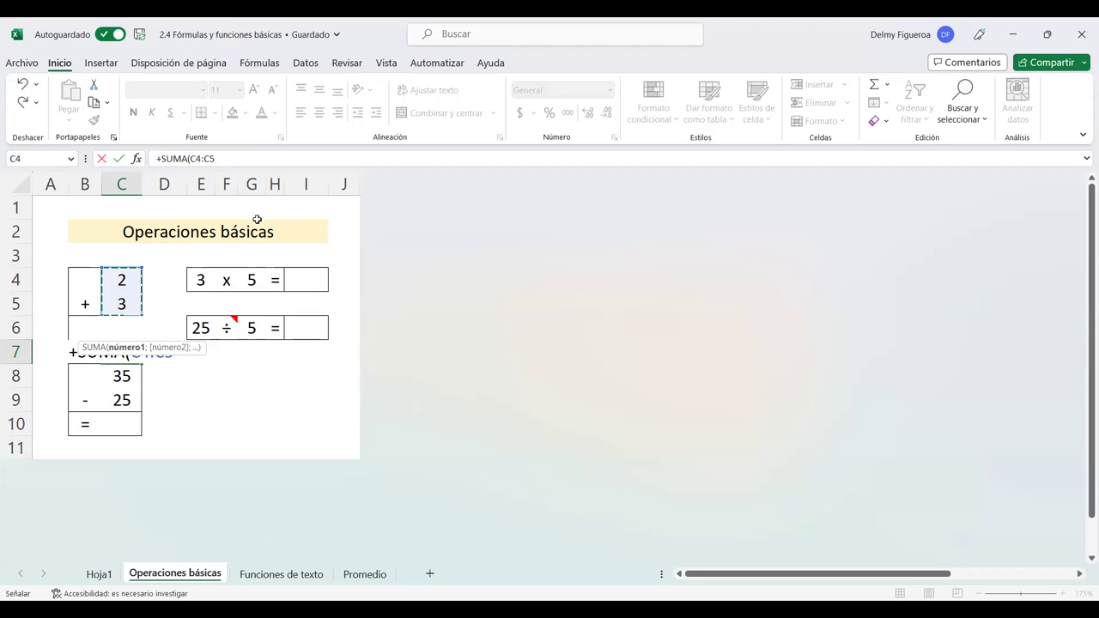
left_click(225, 158)
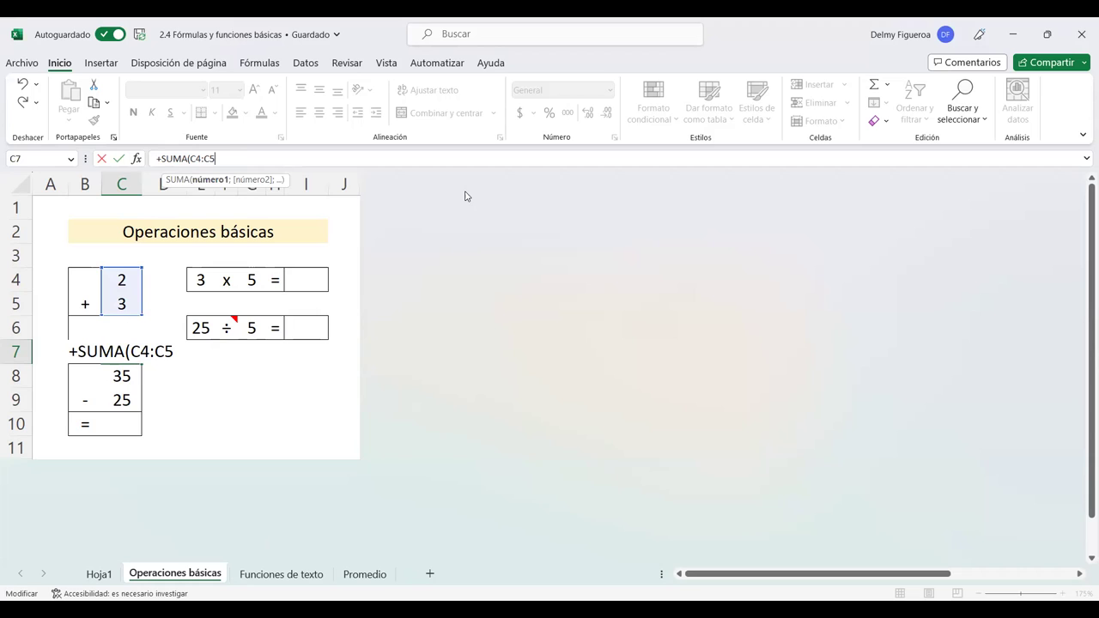
type(")")
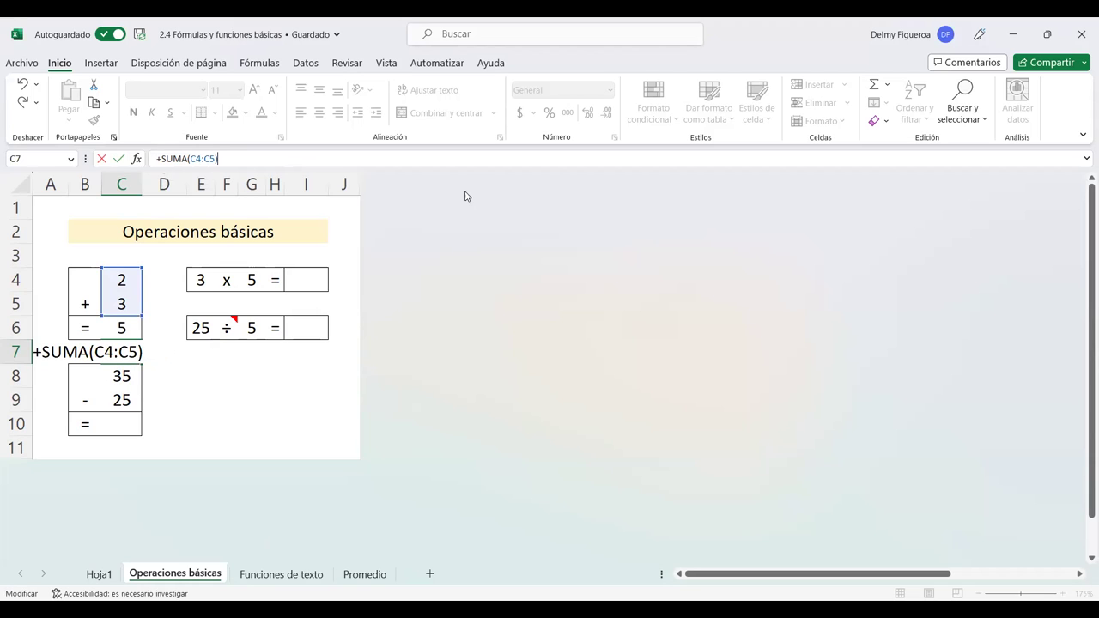
key("Return")
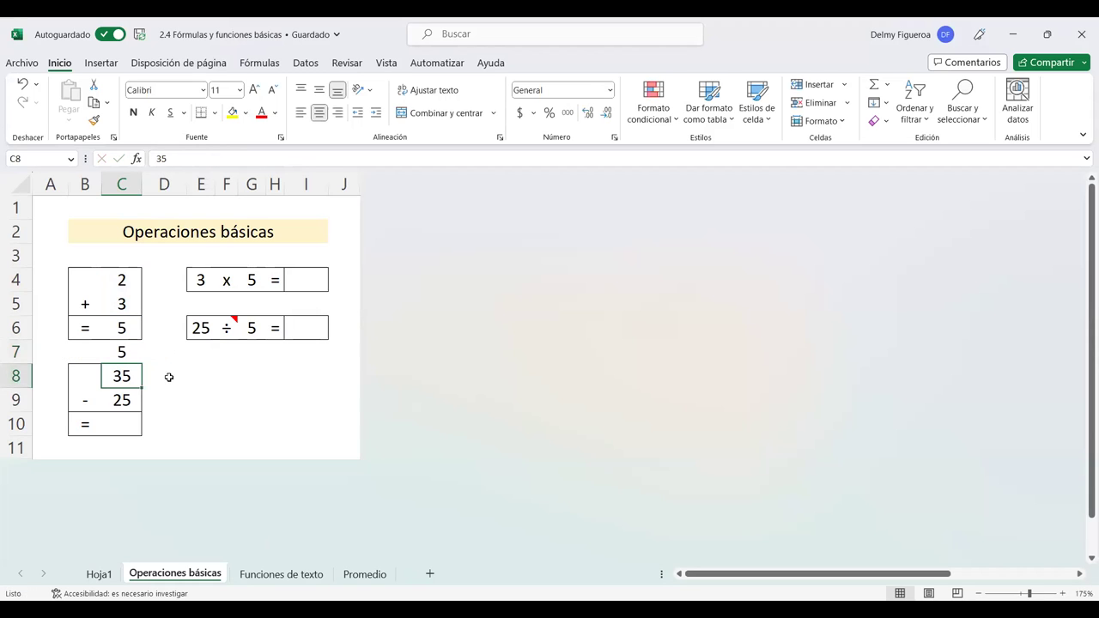
Compare the formulas in C6 and C7, then select C10 for subtraction
left_click(122, 352)
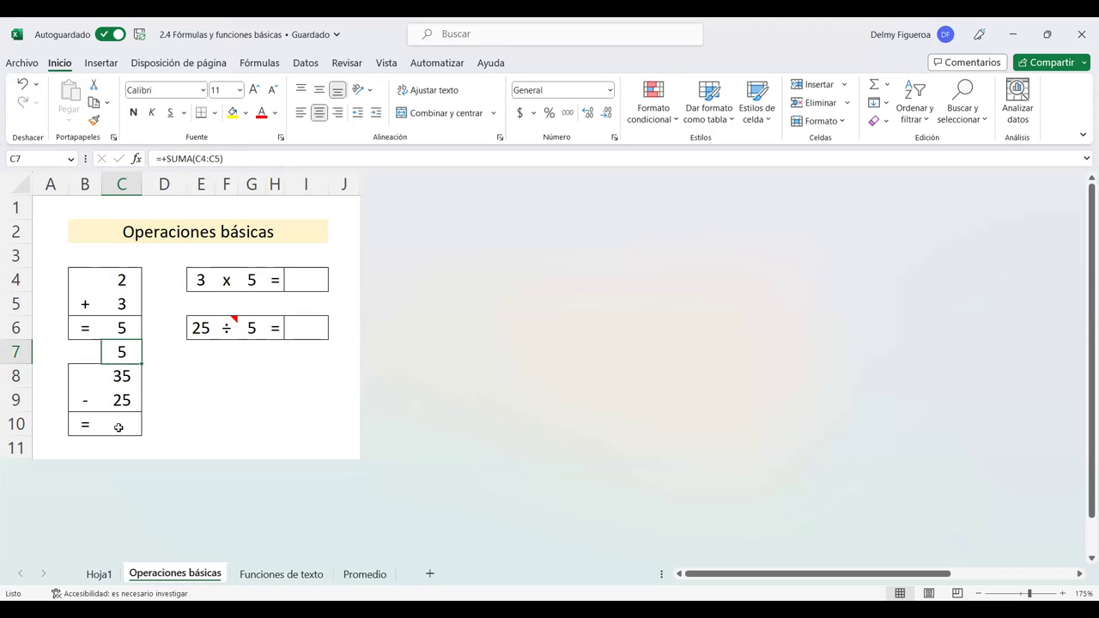
left_click(122, 329)
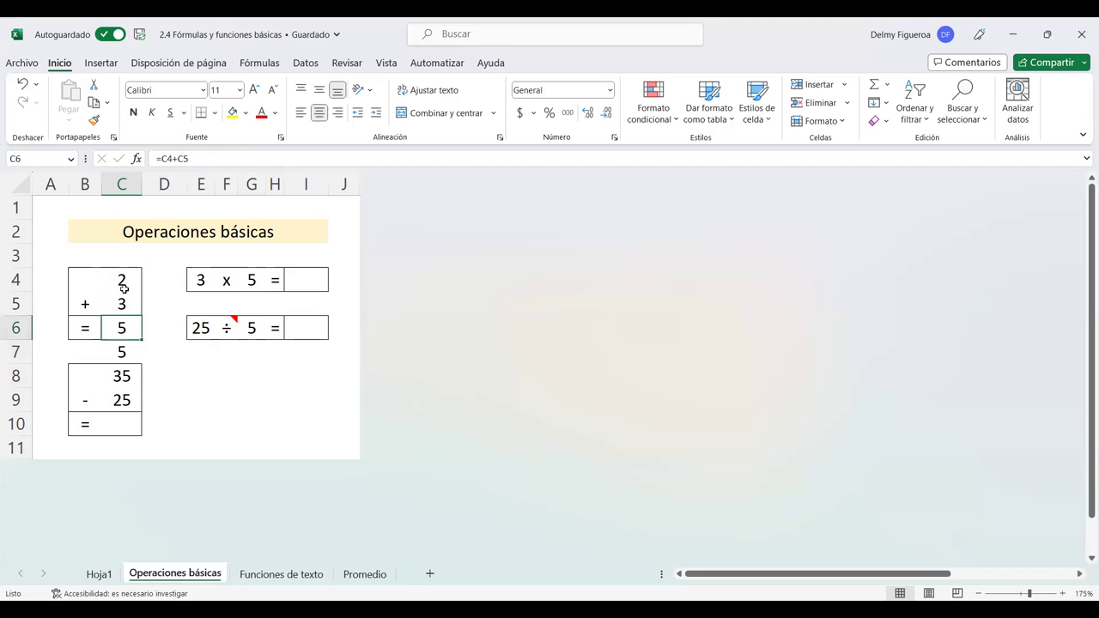
left_click(123, 350)
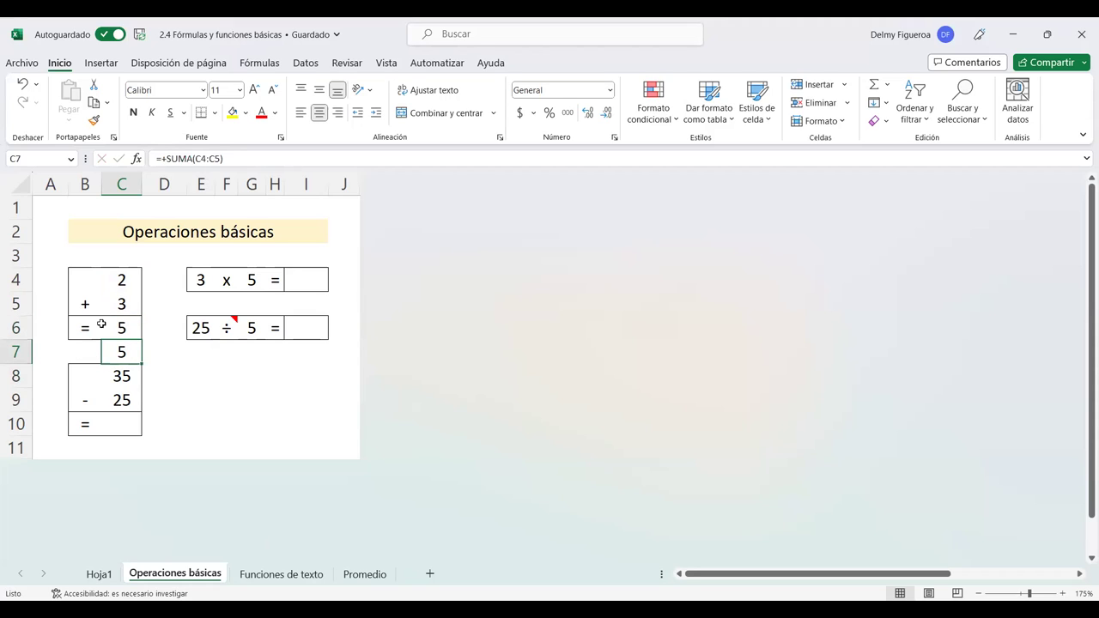
left_click(125, 425)
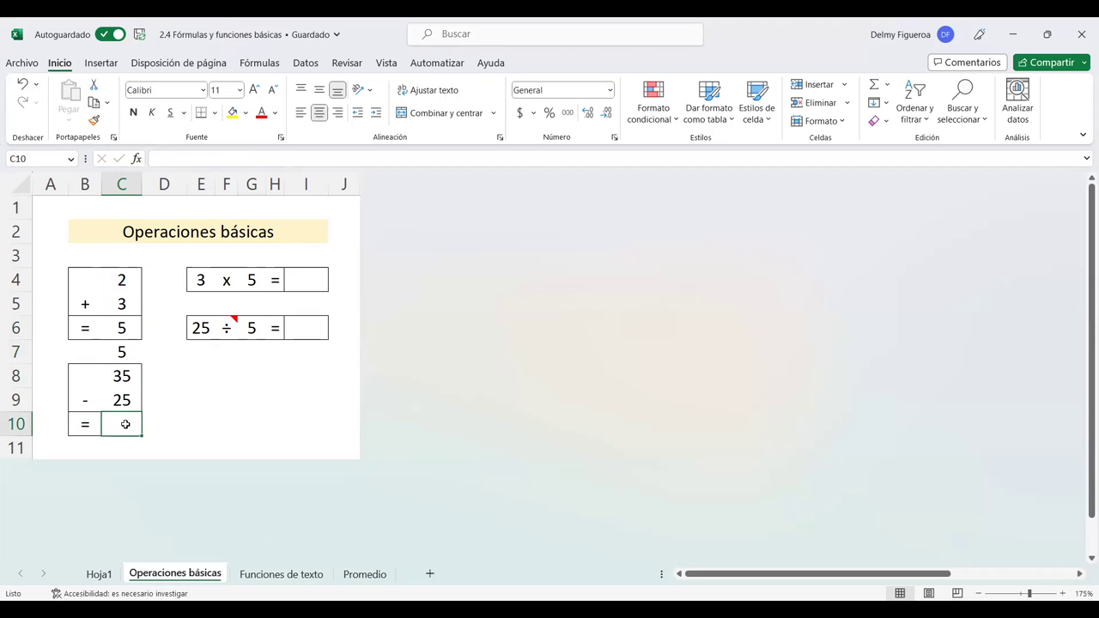
Enter =+C8-C9 in C10, subtracting 25 from 35 to show 10
type("+")
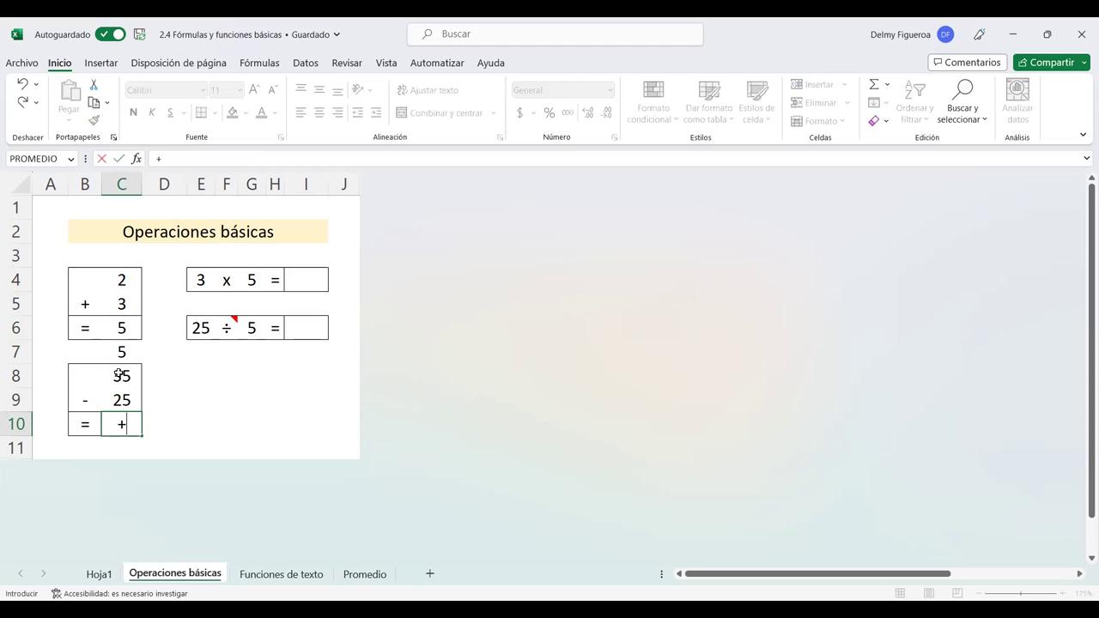
left_click(120, 374)
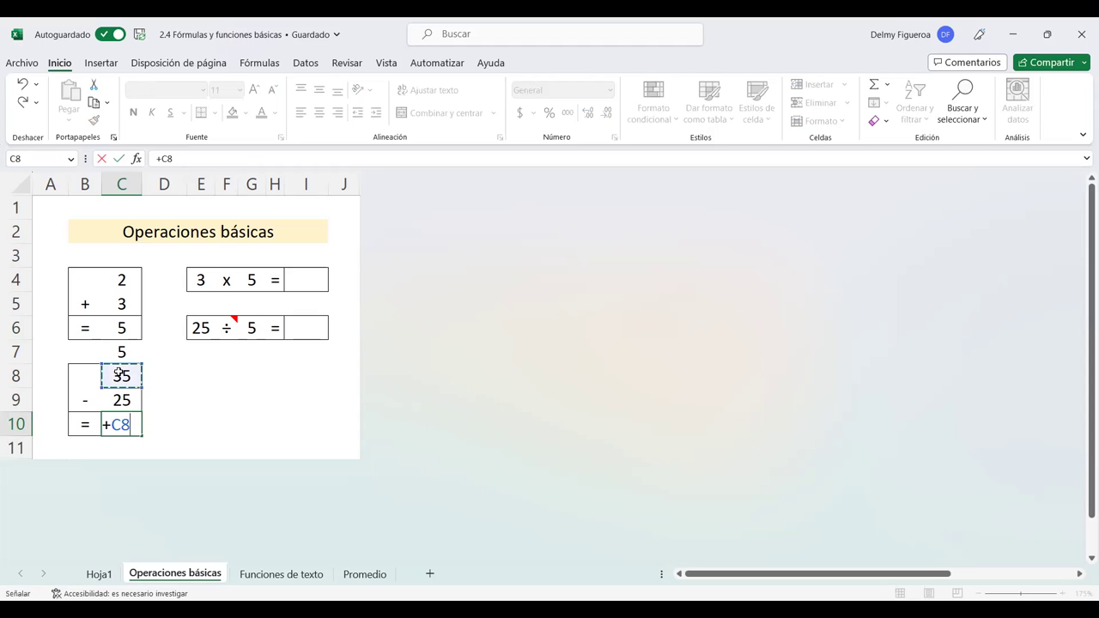
type("-")
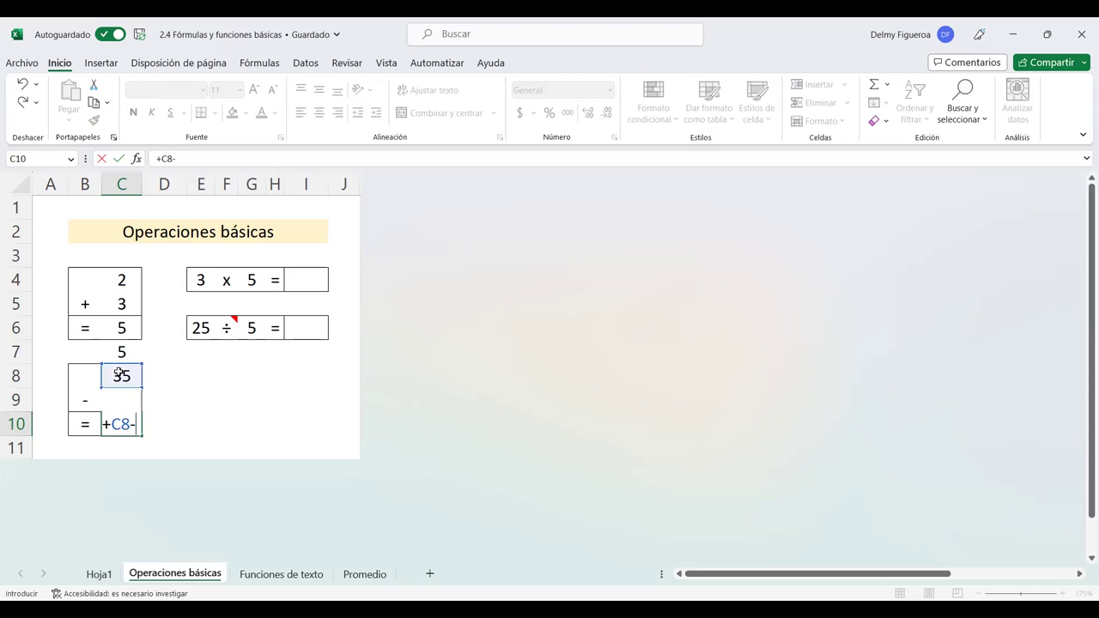
key("Up")
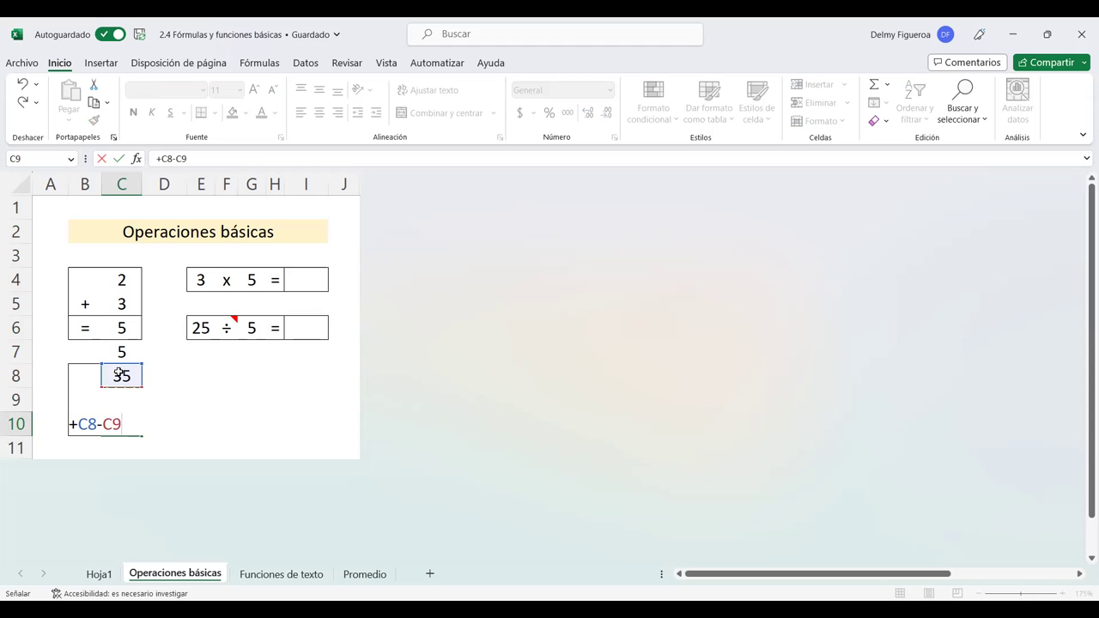
key("Return")
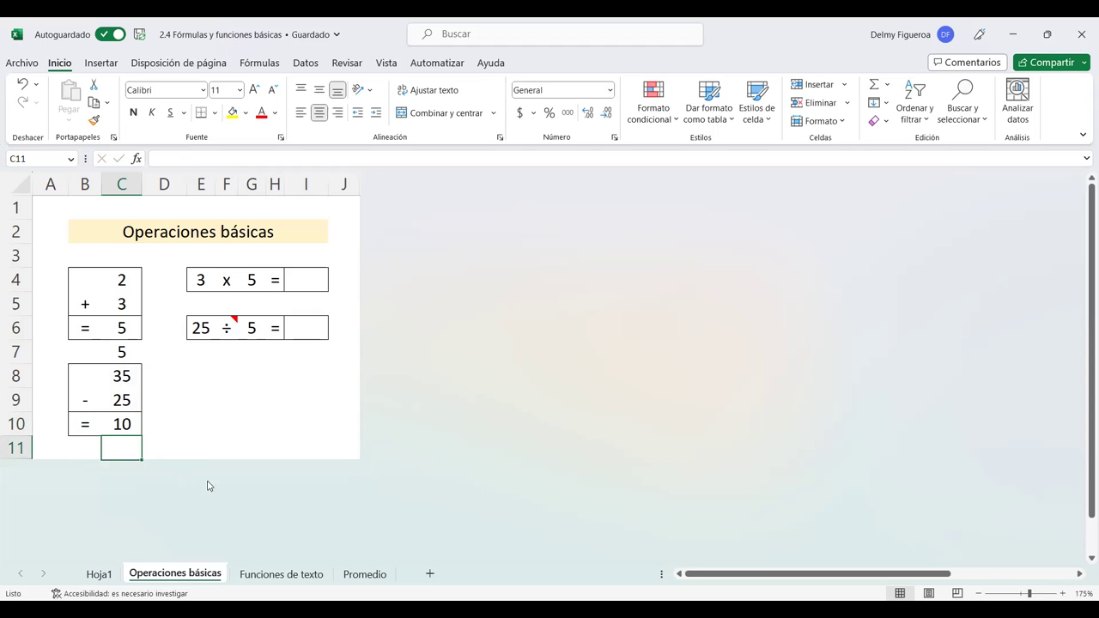
Enter =+E4*G4 in I4, multiplying 3 by 5 to show 15
left_click(308, 276)
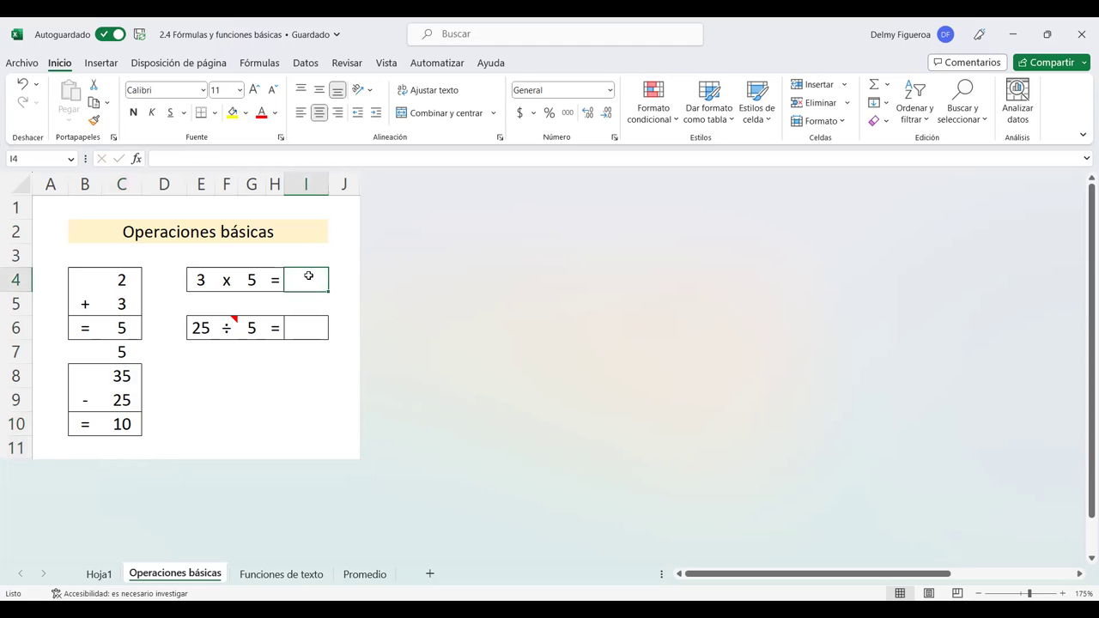
type("+")
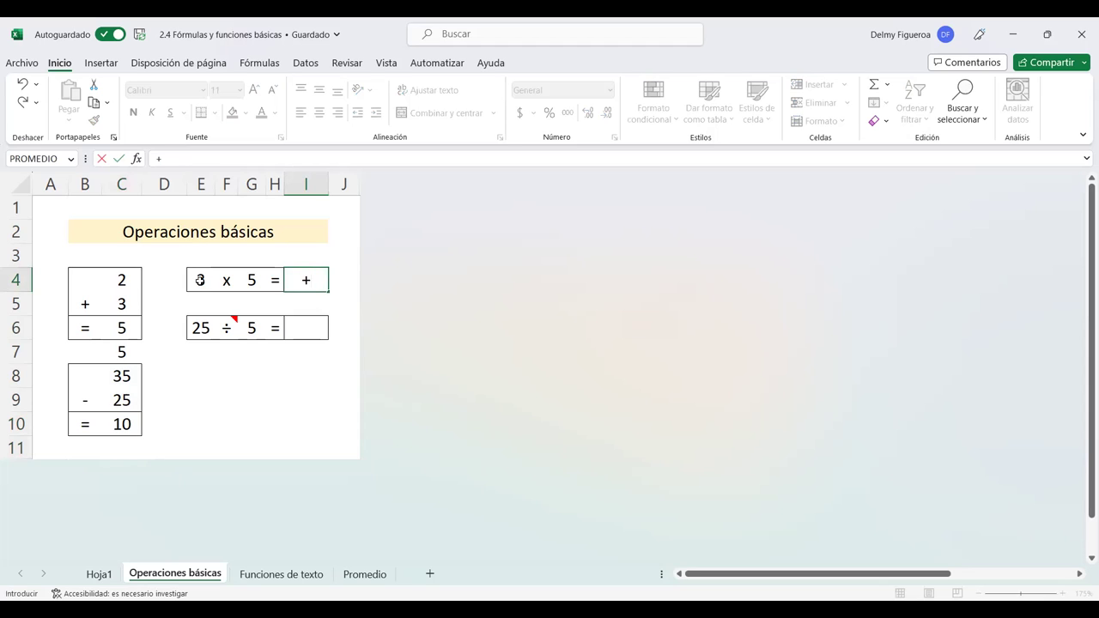
left_click(200, 280)
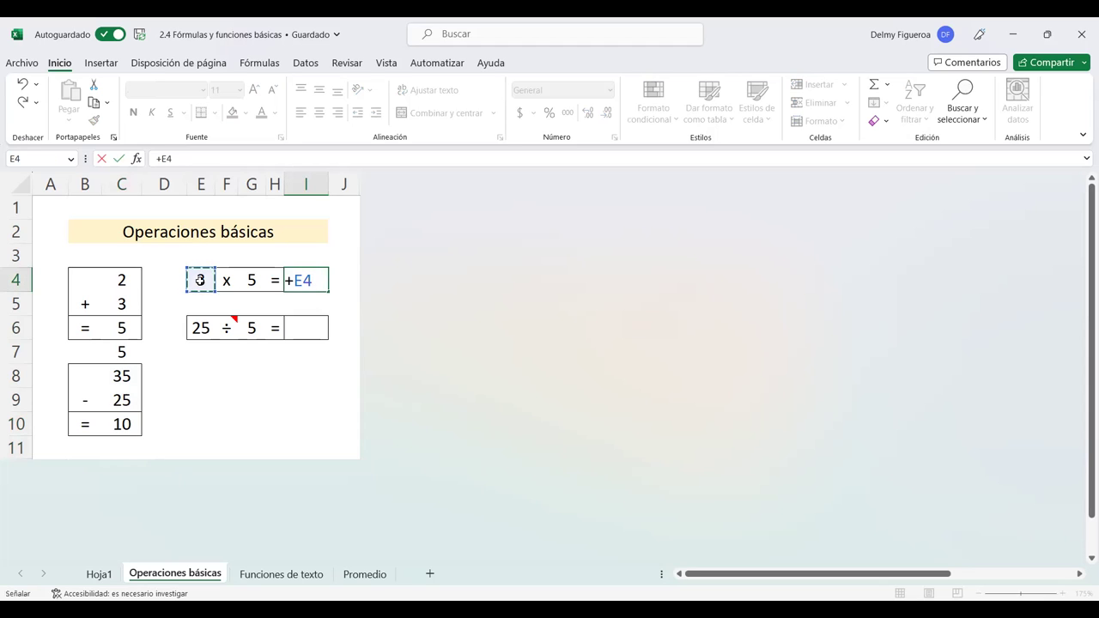
type("*")
left_click(251, 281)
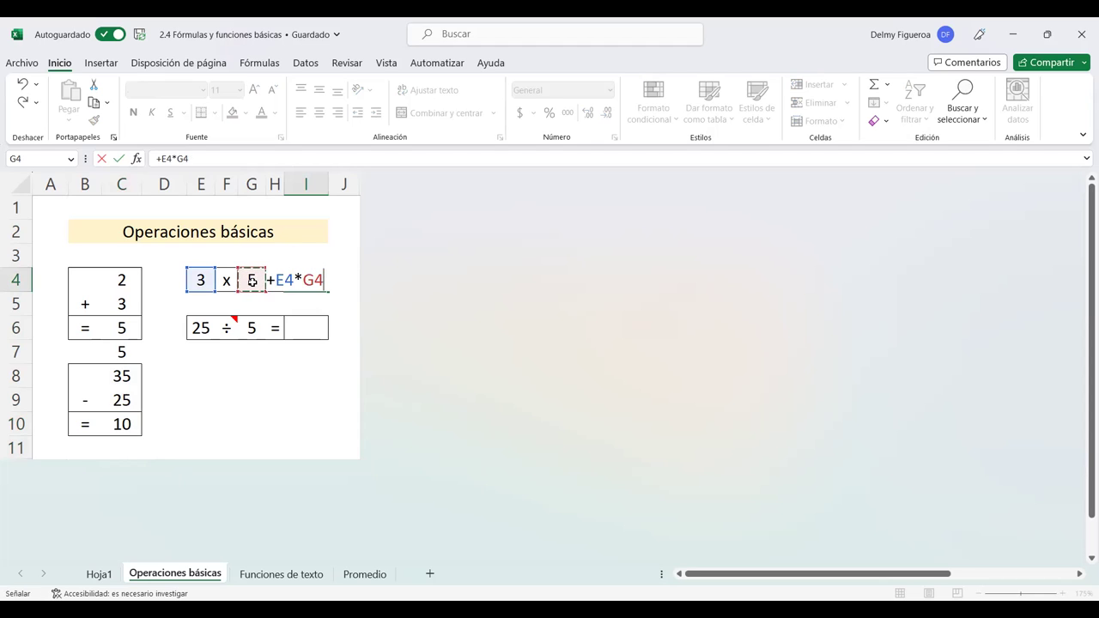
key("Return")
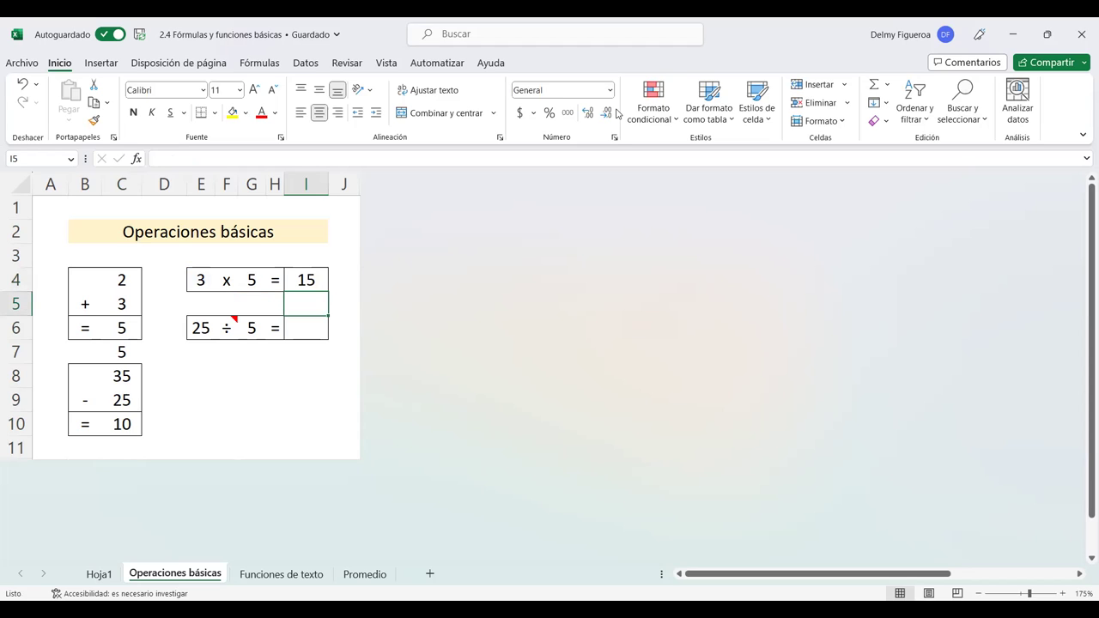
Enter =+PRODUCTO(E4:G4) in I5 as a function-based multiplication giving 15
type("+pro")
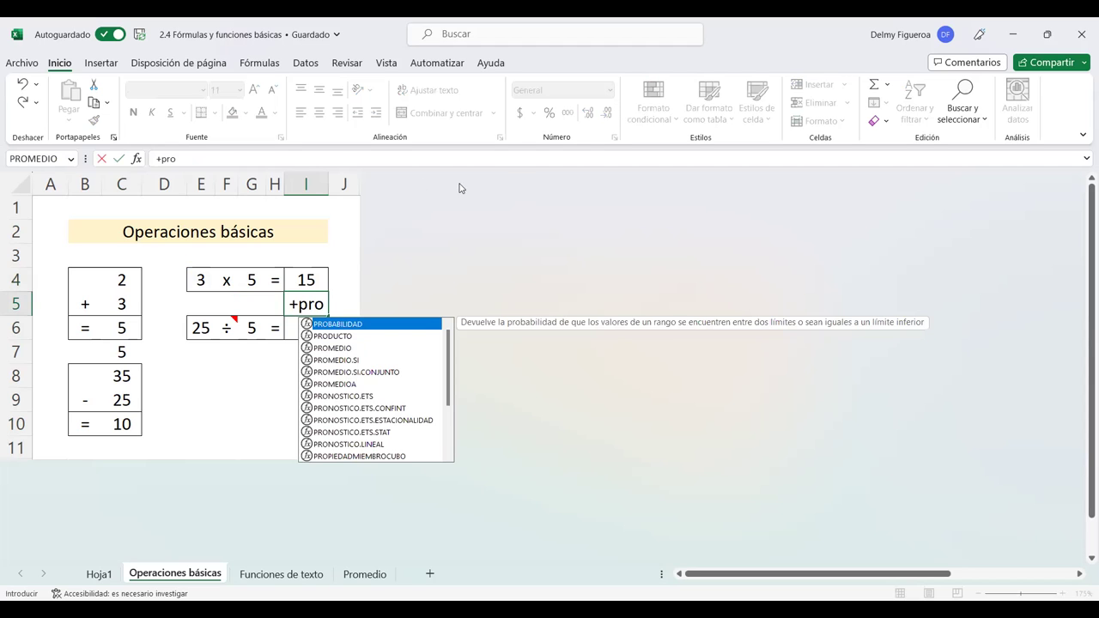
left_click(343, 342)
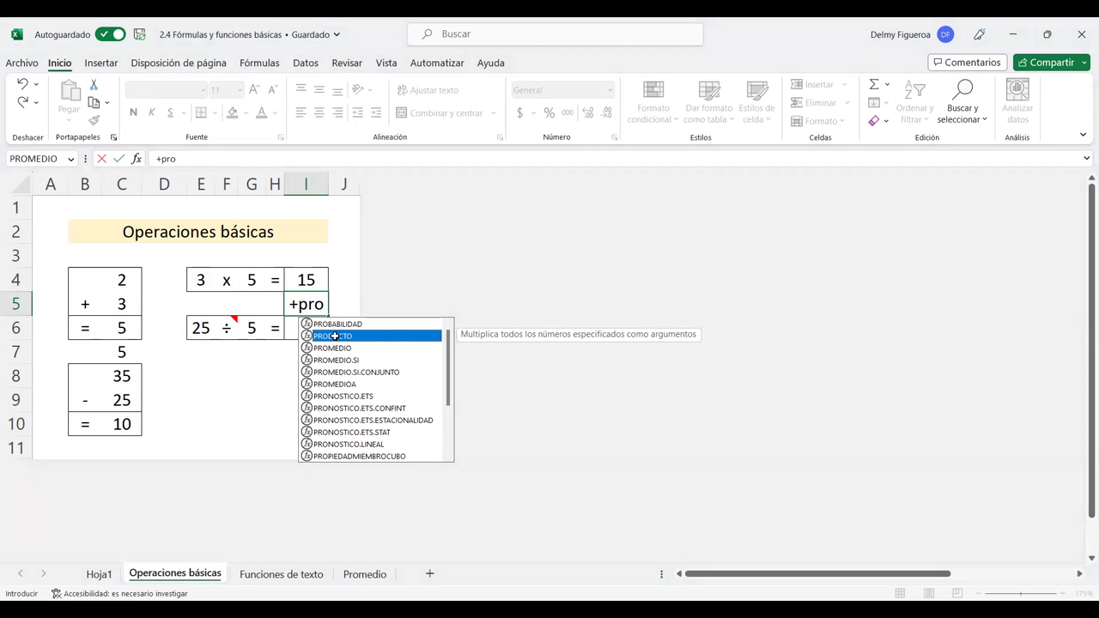
double_click(334, 336)
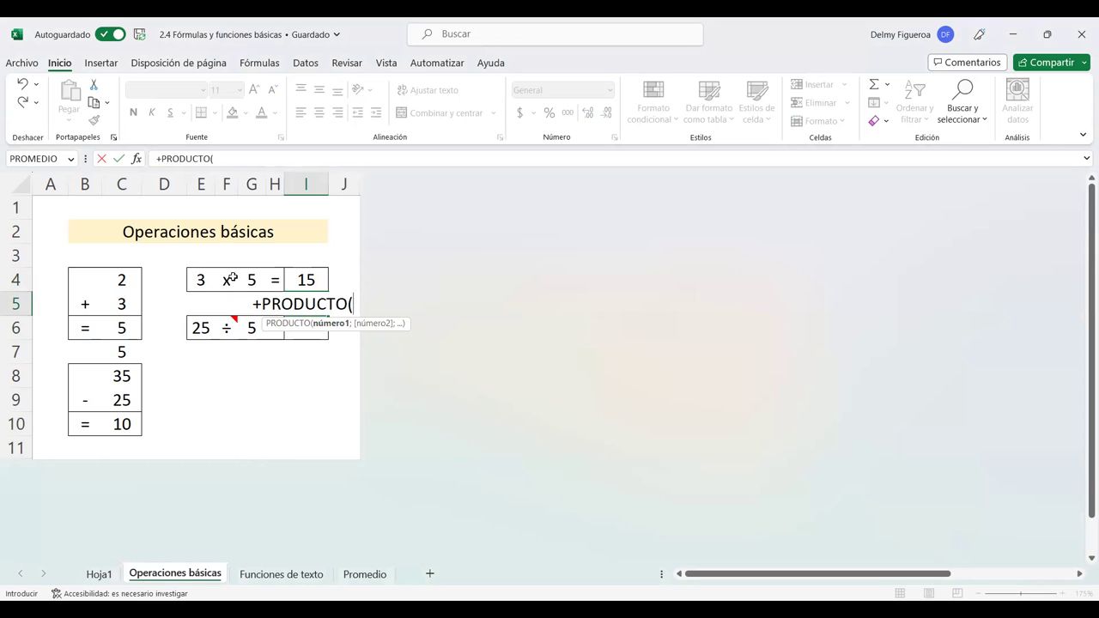
left_click(216, 278)
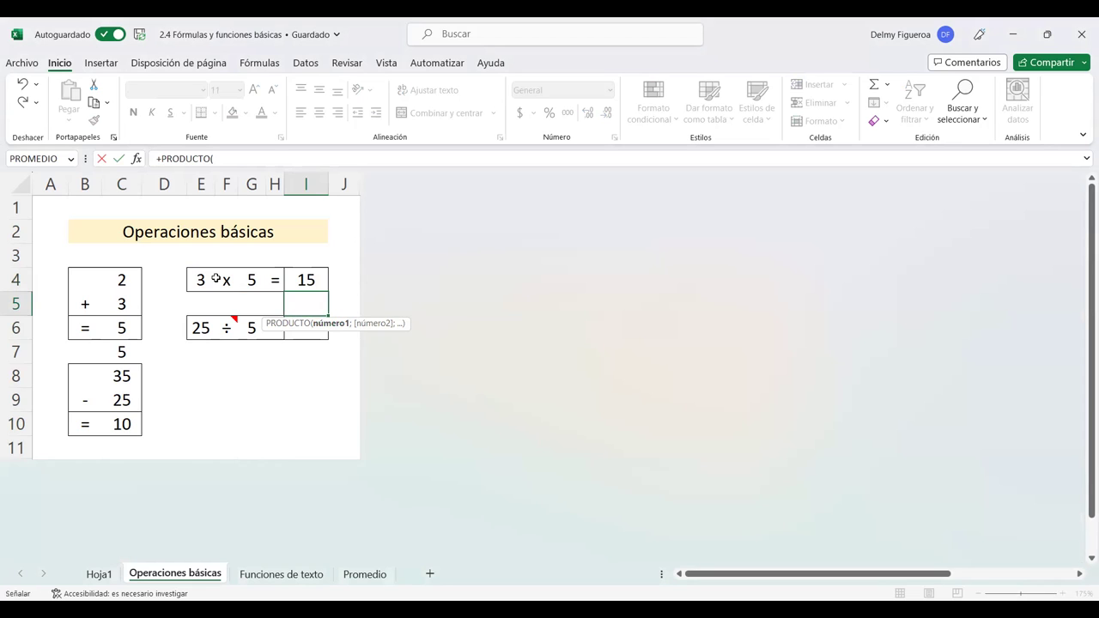
left_click_drag(216, 282, 252, 280)
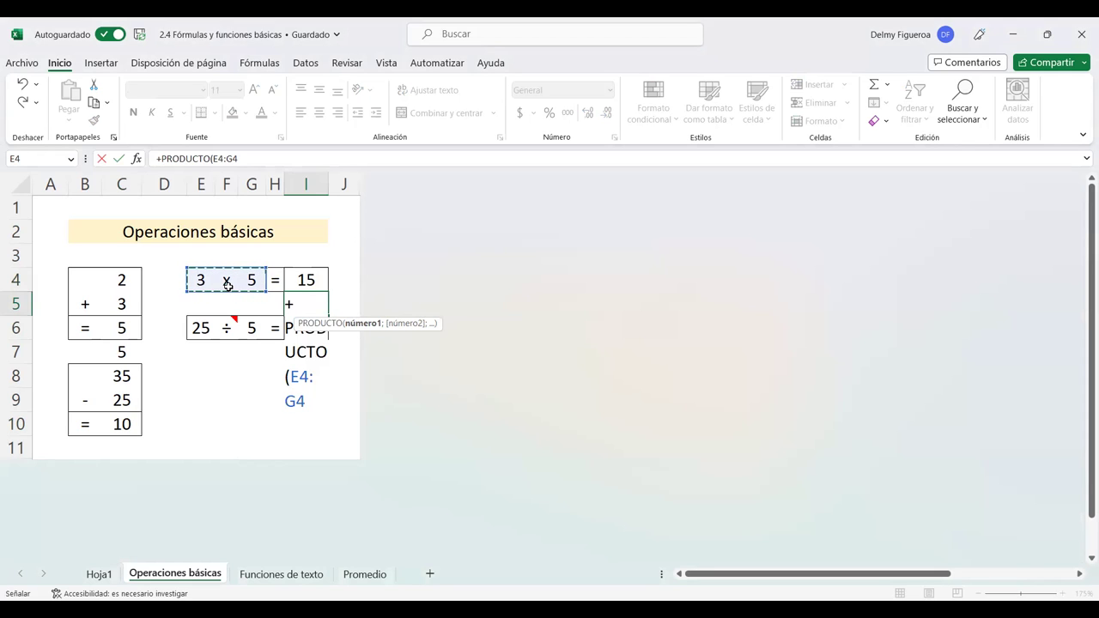
key("Return")
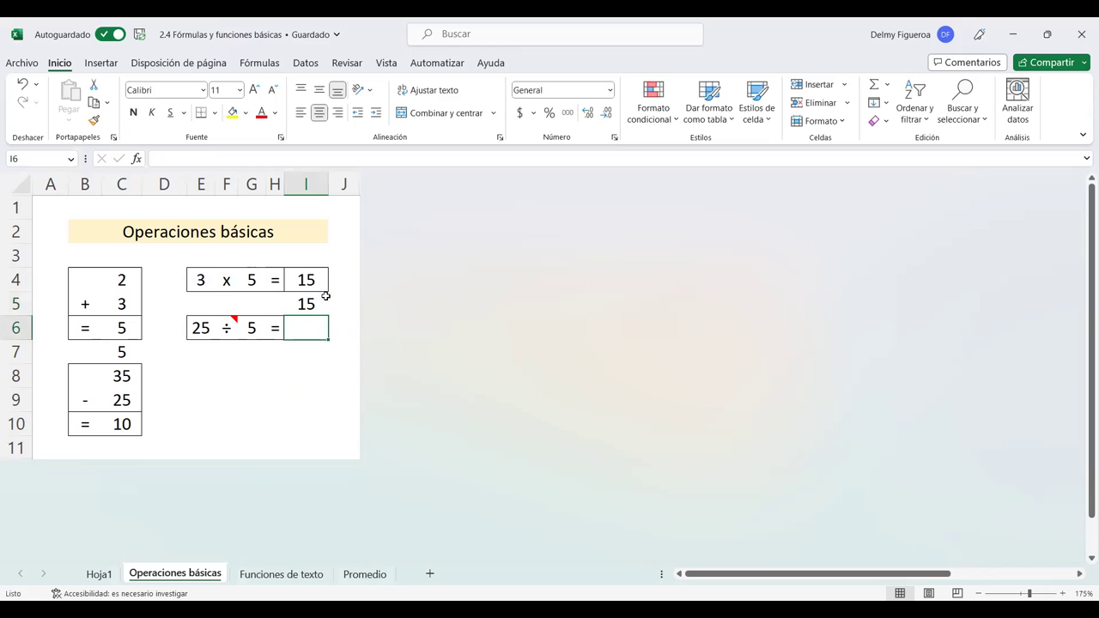
Compare the multiplication formula in I4 with the PRODUCTO formula in I5
left_click(309, 304)
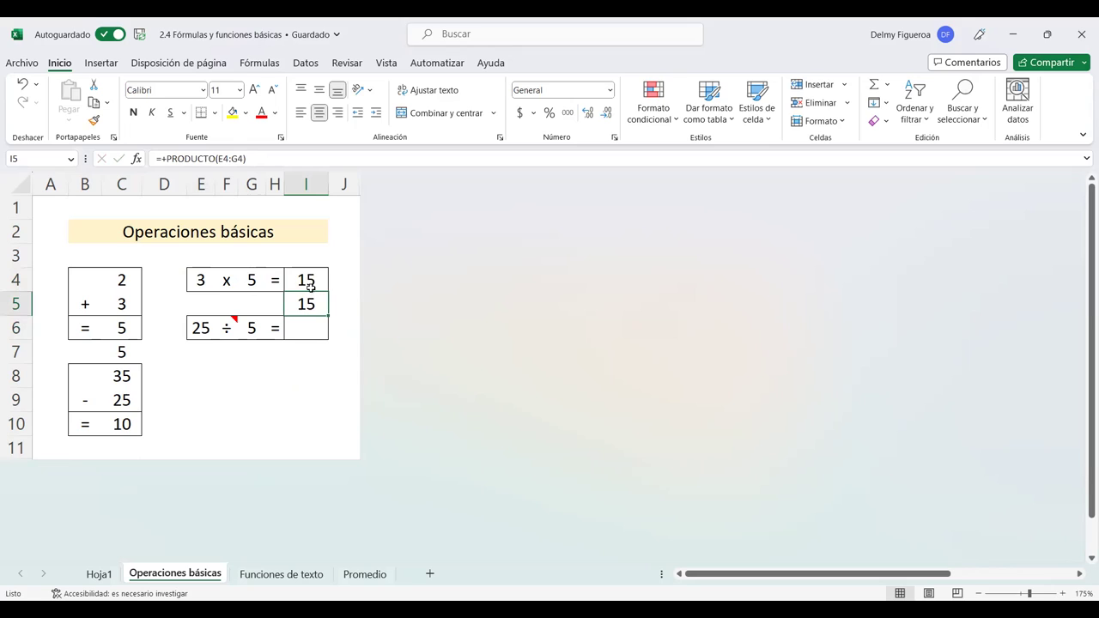
left_click(317, 279)
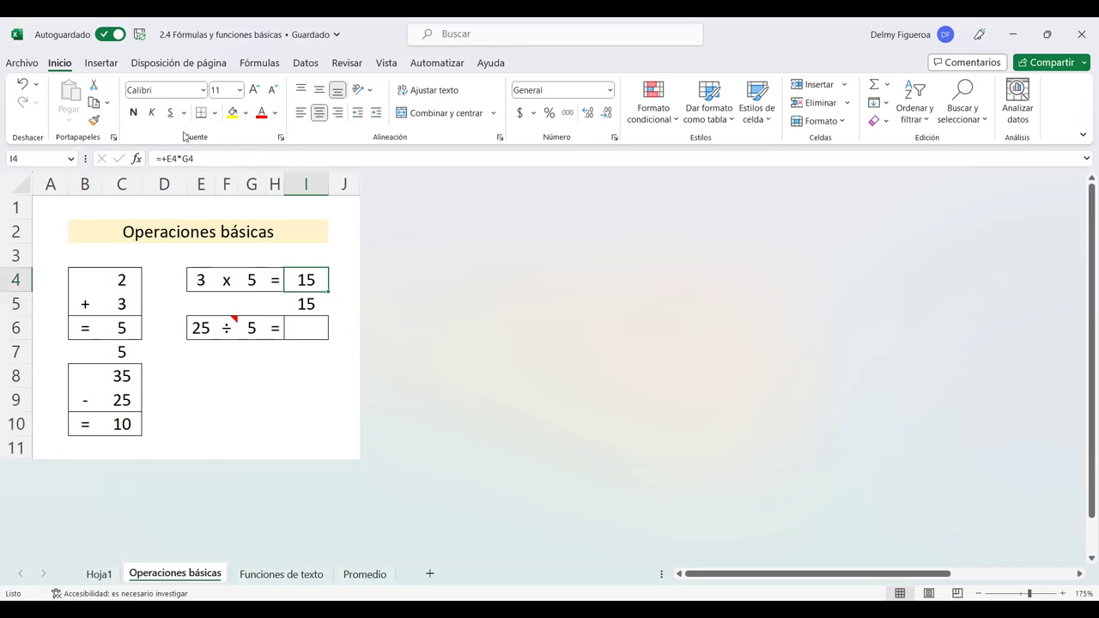
left_click(305, 305)
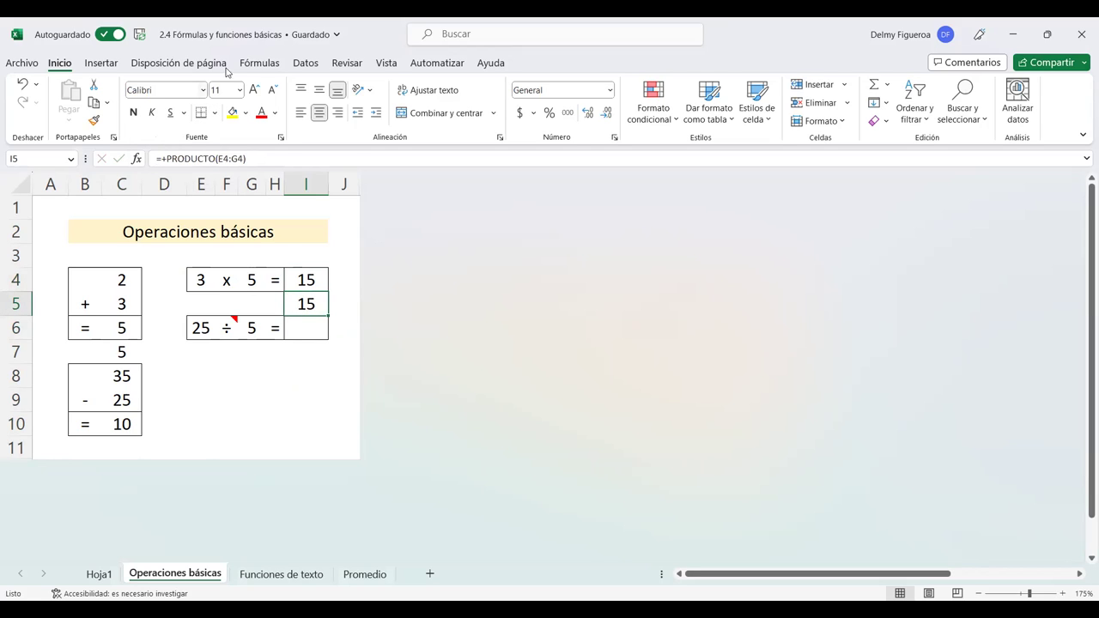
left_click(304, 328)
type("+")
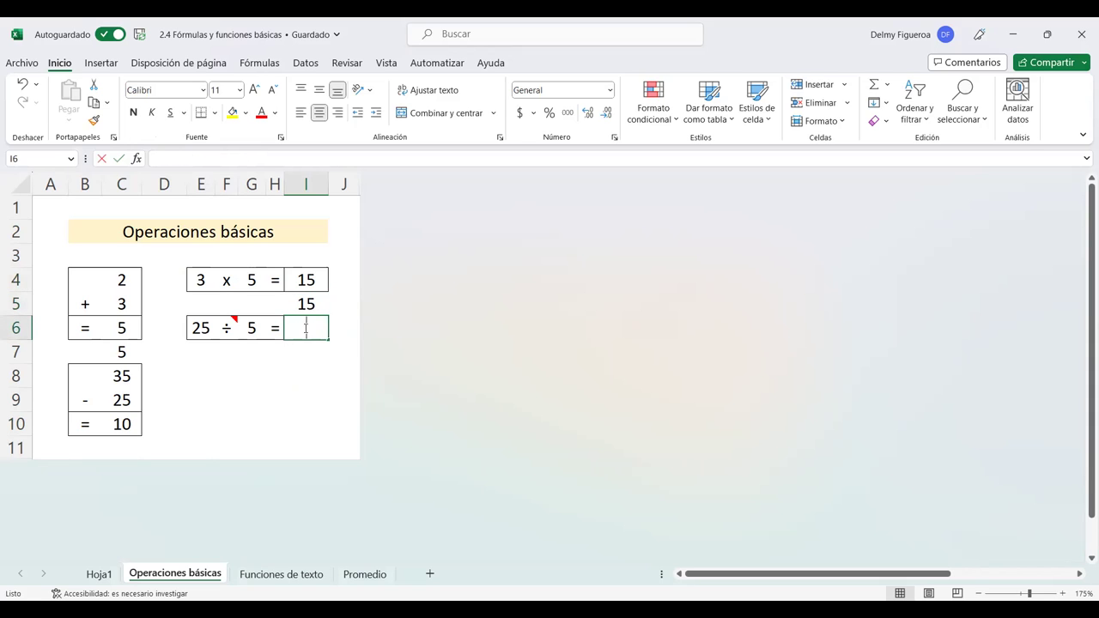
left_click(206, 327)
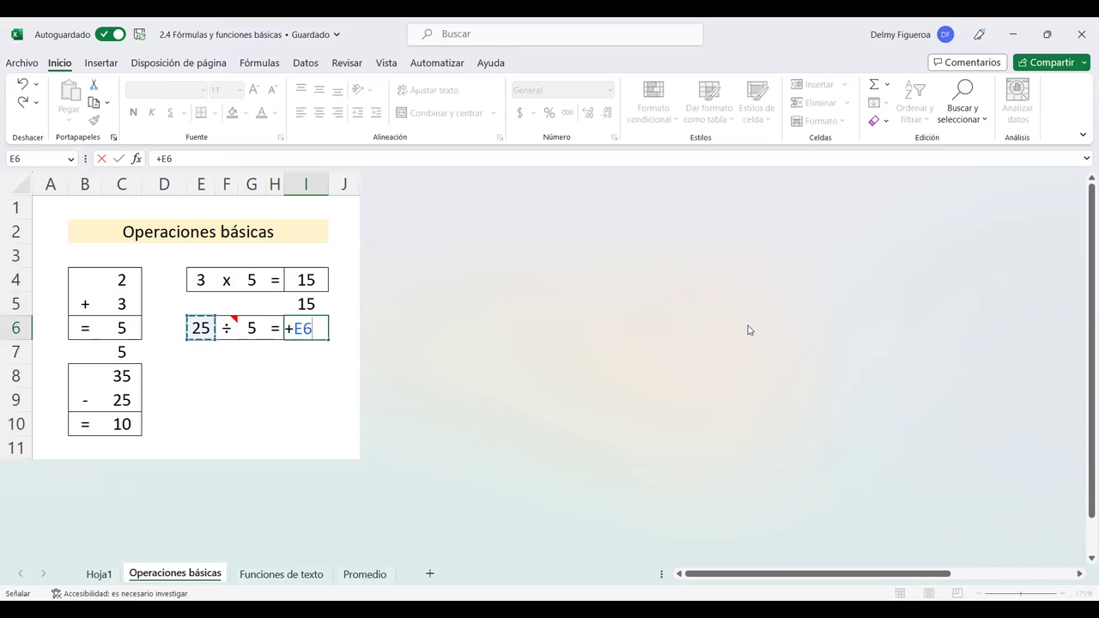
type("/")
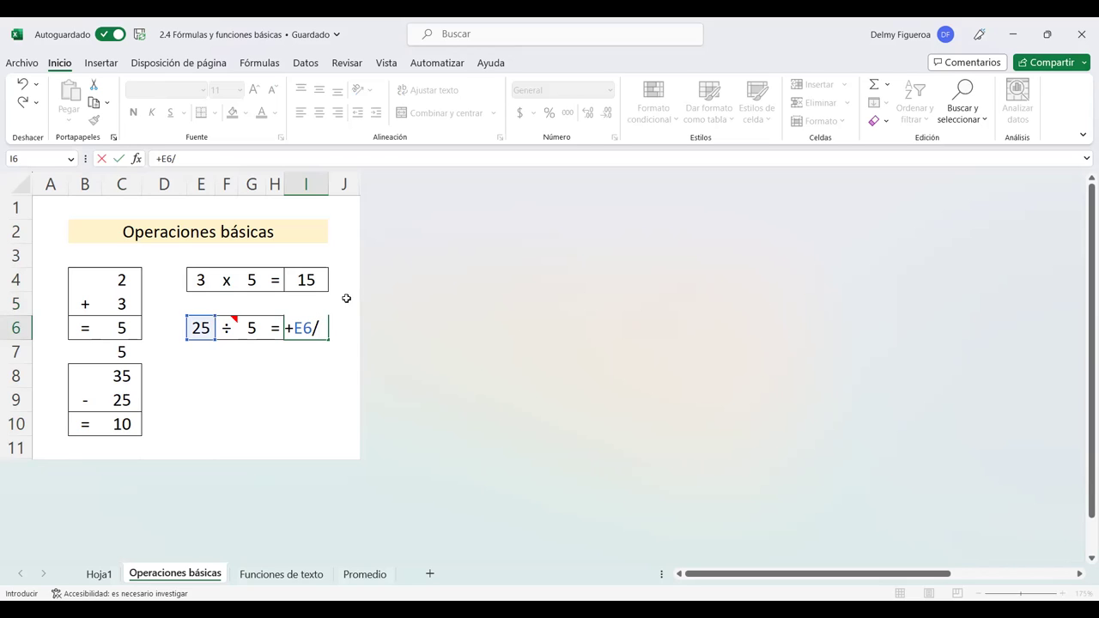
left_click(245, 331)
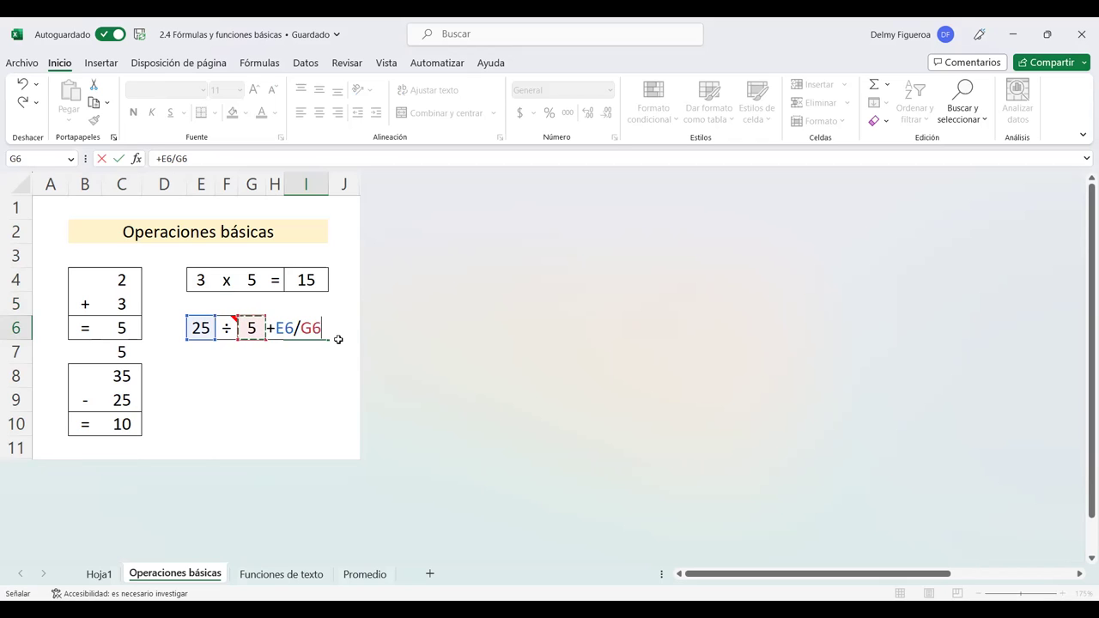
key("Return")
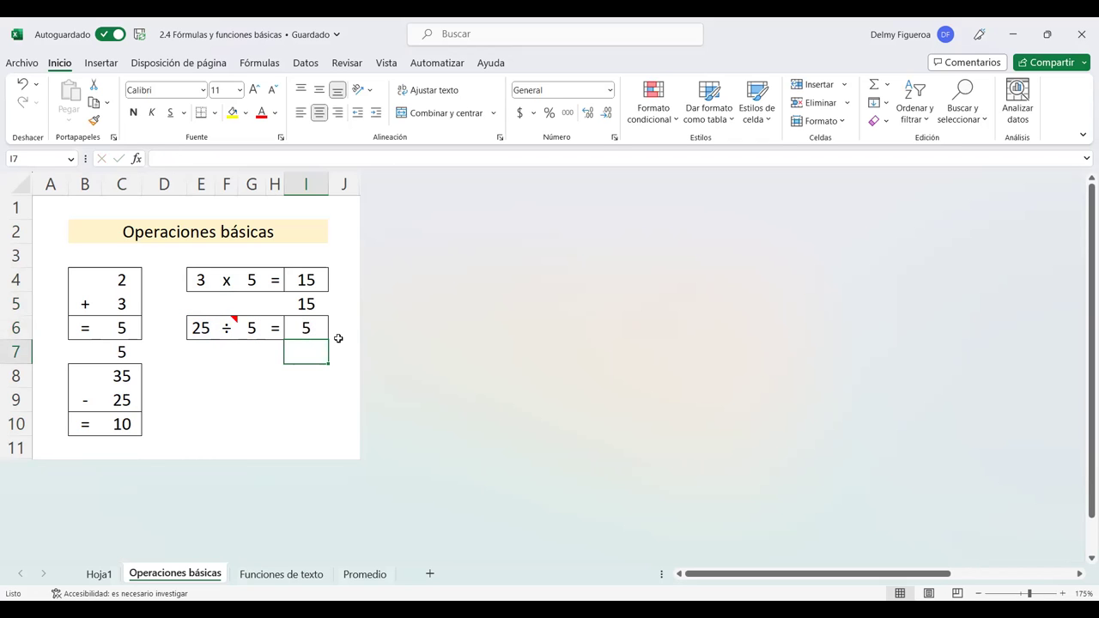
left_click(304, 328)
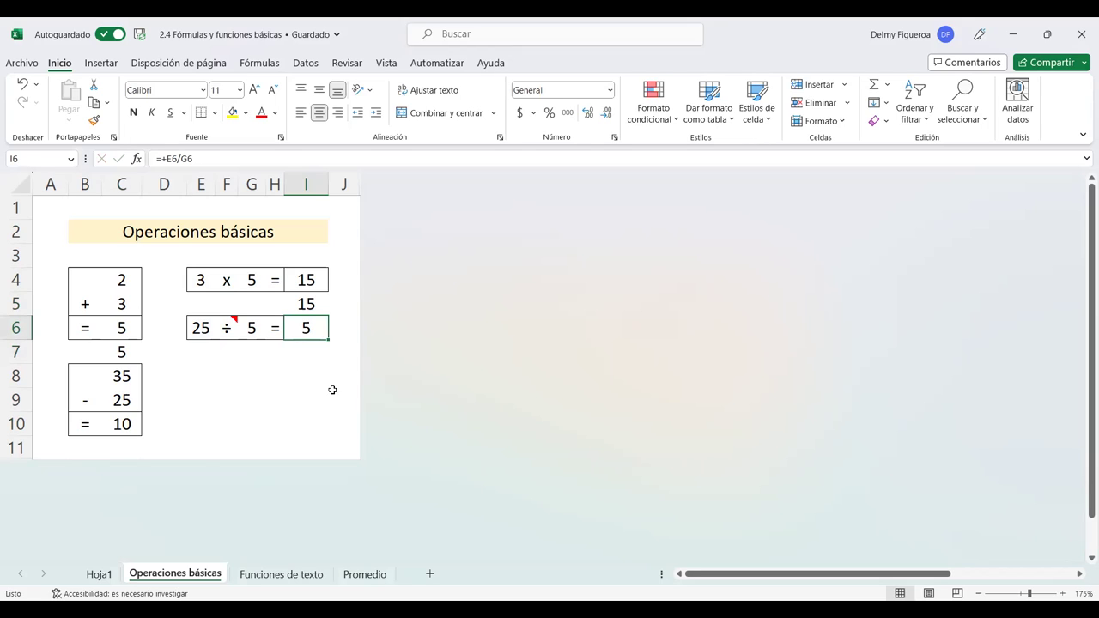
left_click(320, 352)
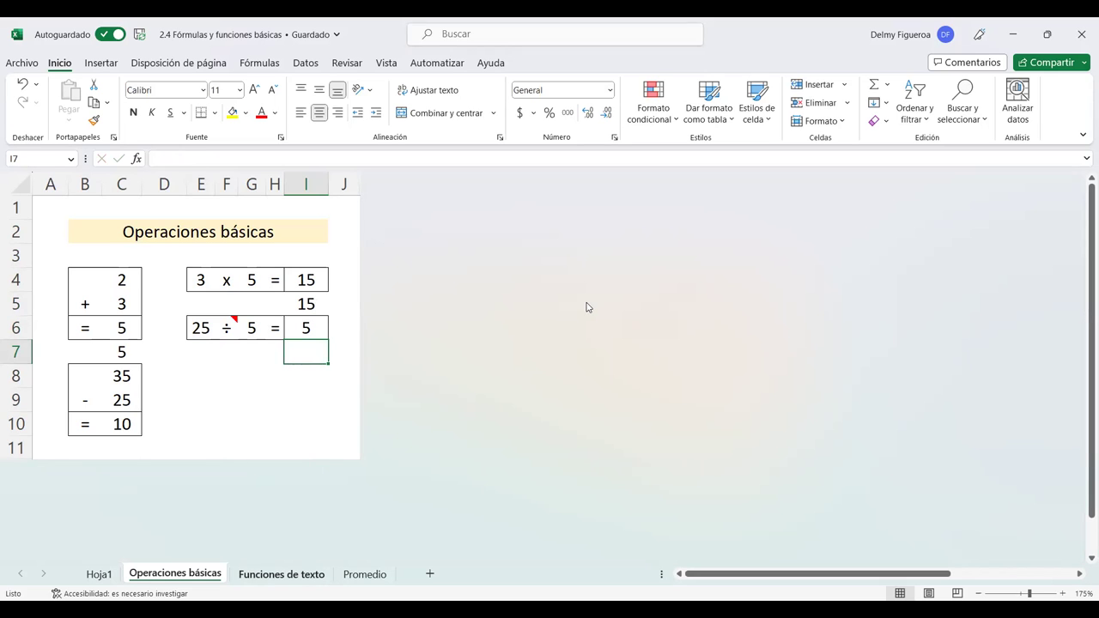
Switch to the Funciones de texto sheet and select the full-name list in column B
left_click(280, 576)
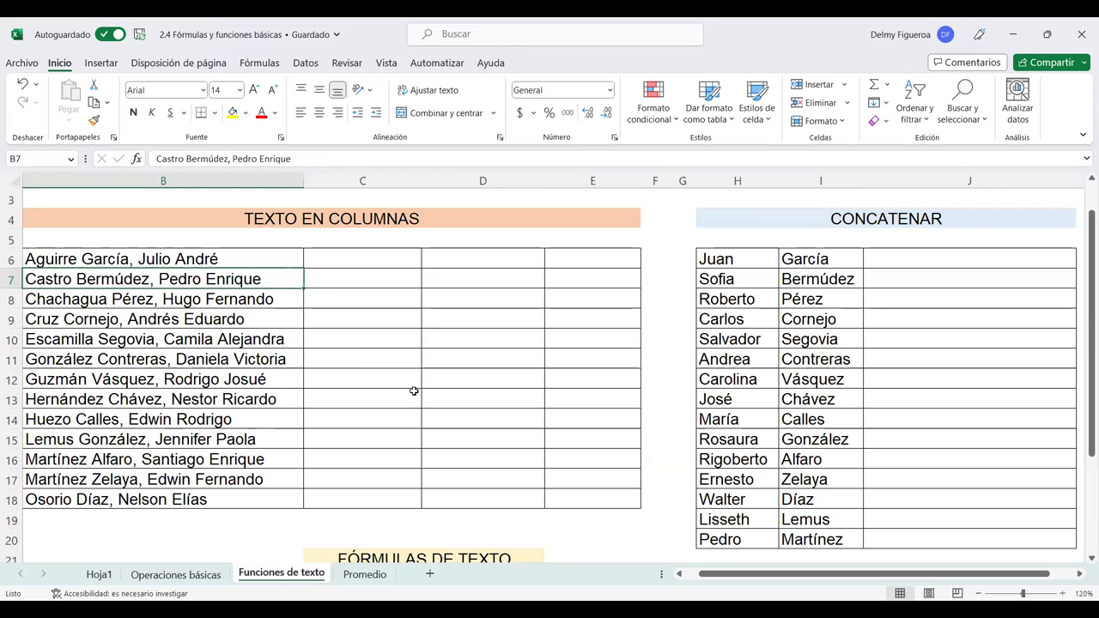
left_click(367, 267)
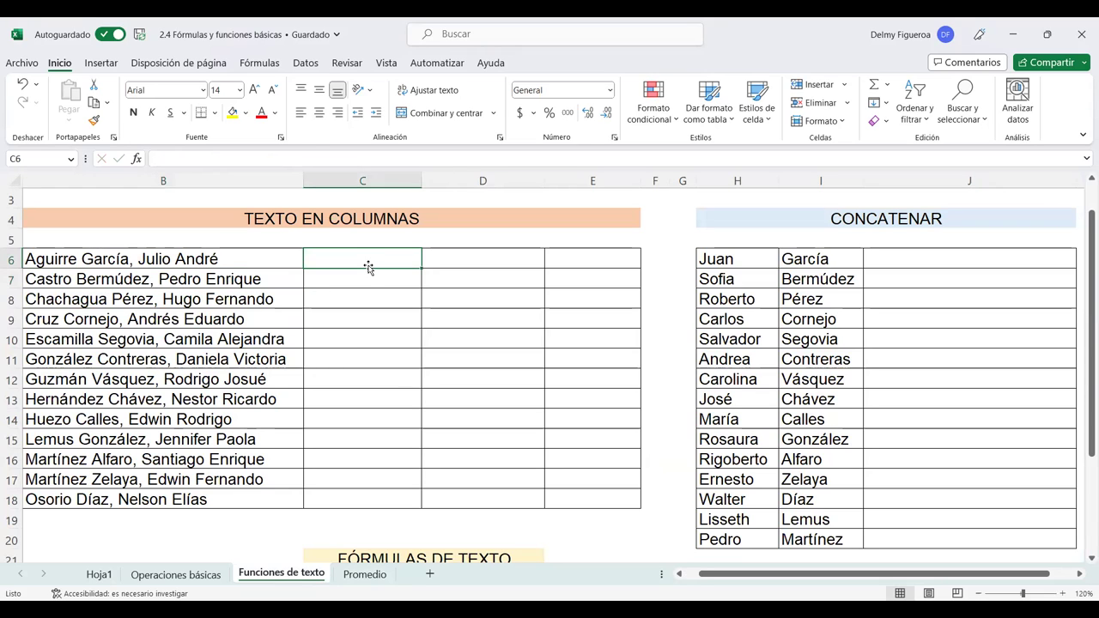
key("ctrl+Home")
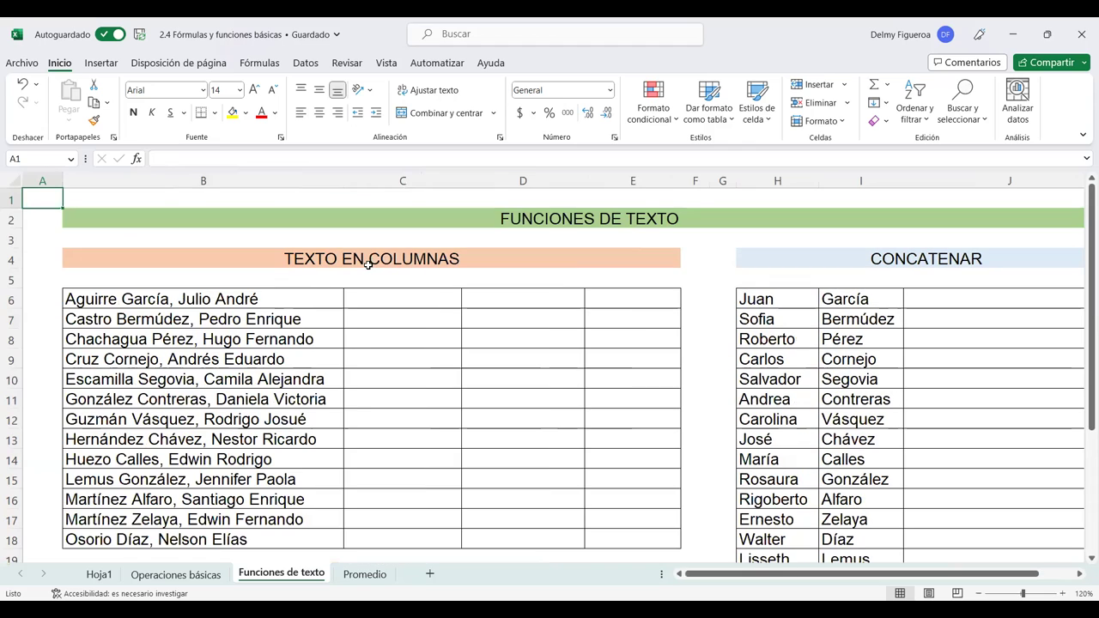
left_click(410, 295)
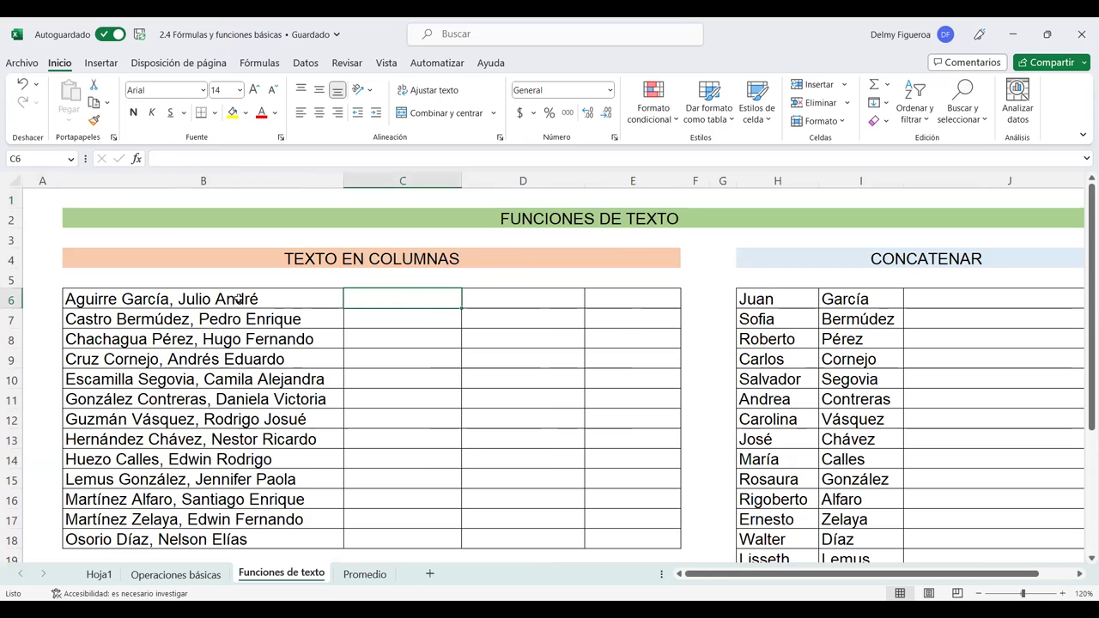
left_click_drag(244, 300, 230, 518)
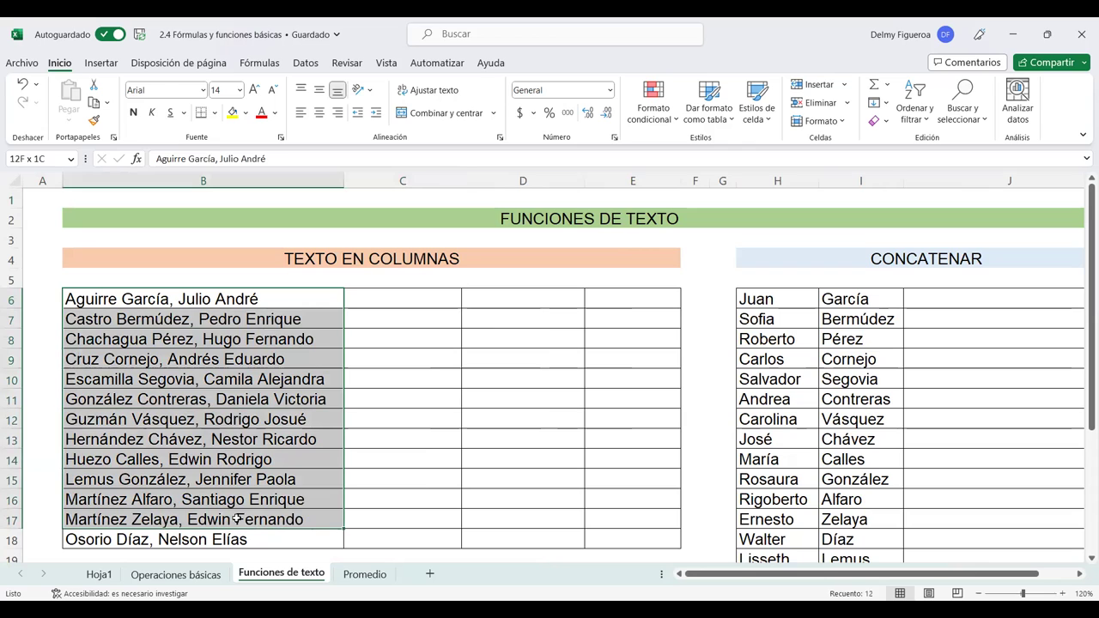
left_click(413, 299)
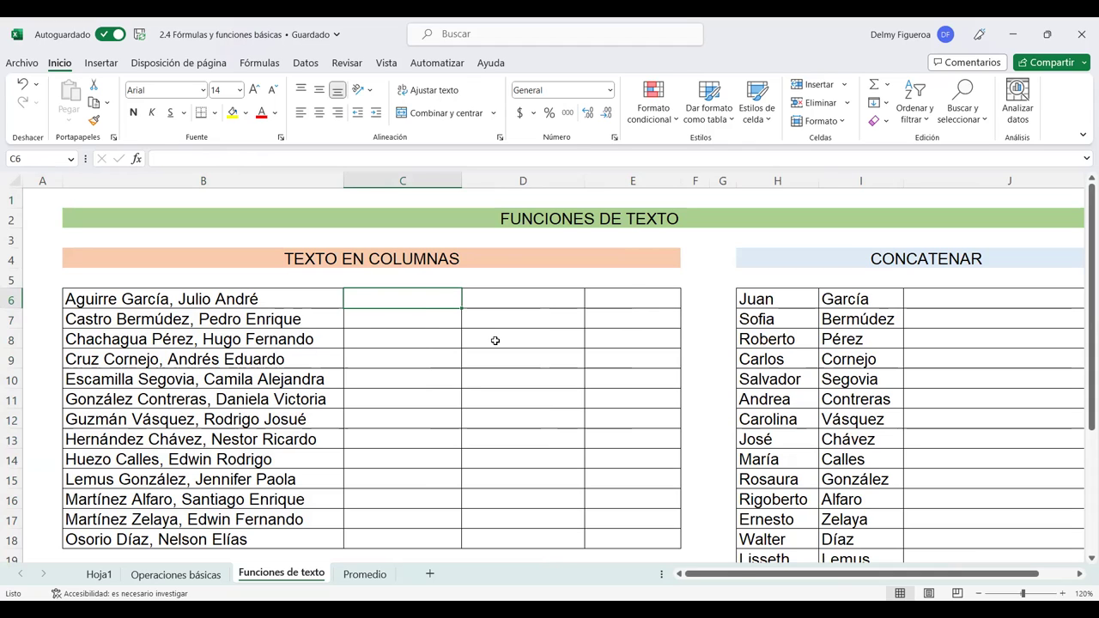
Highlight the names in column B and the empty split columns C, D and E, then show the Datos ribbon
left_click_drag(264, 296, 327, 439)
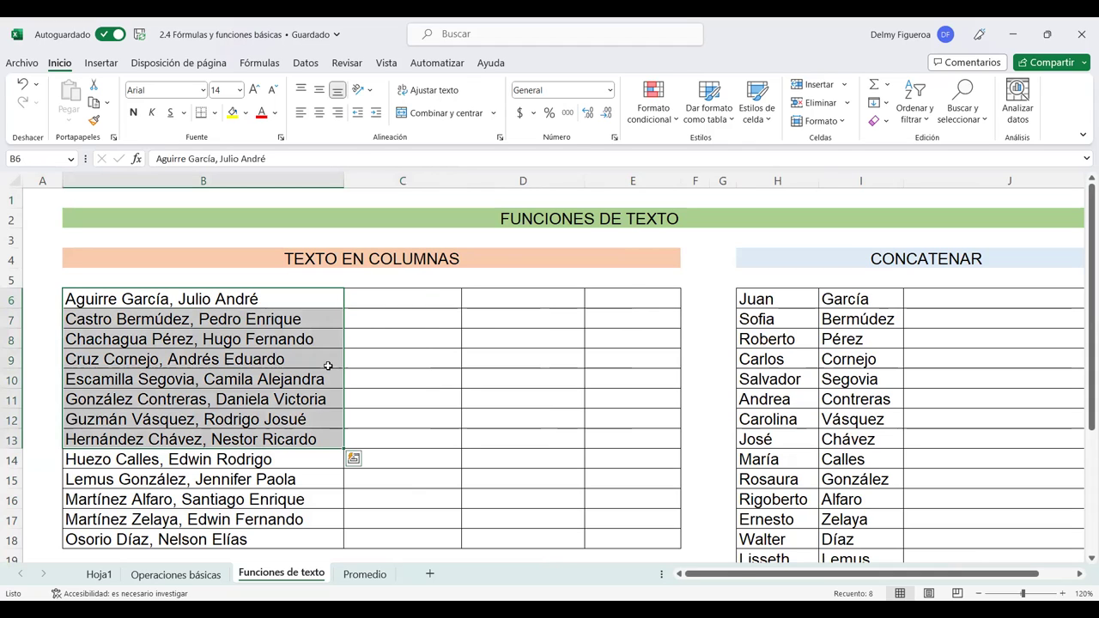
left_click_drag(422, 297, 412, 421)
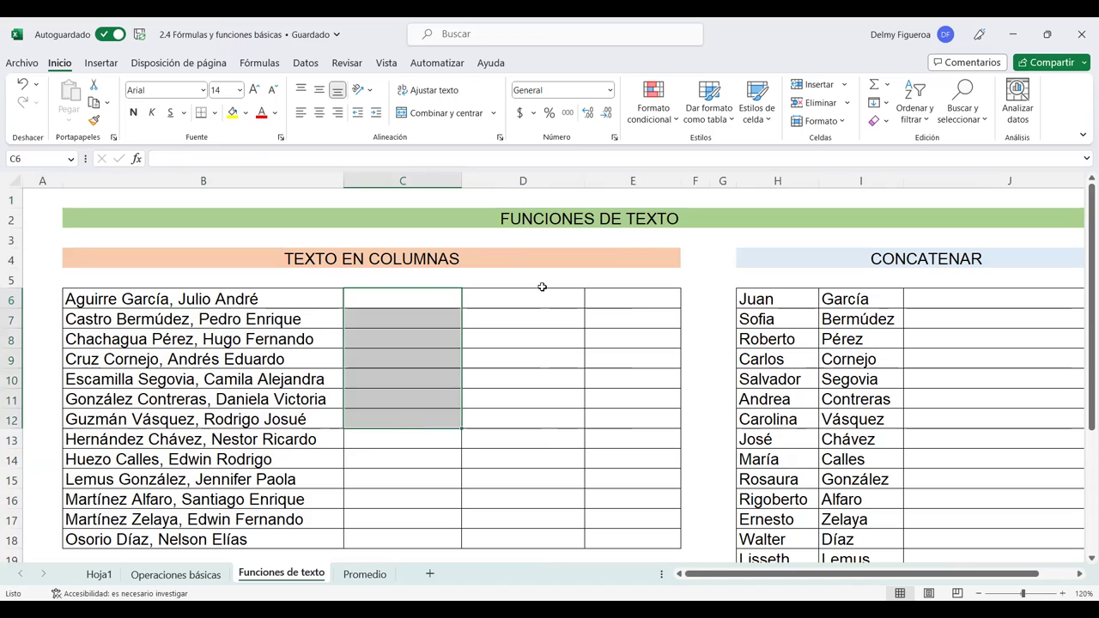
left_click_drag(543, 296, 536, 430)
left_click_drag(638, 297, 621, 439)
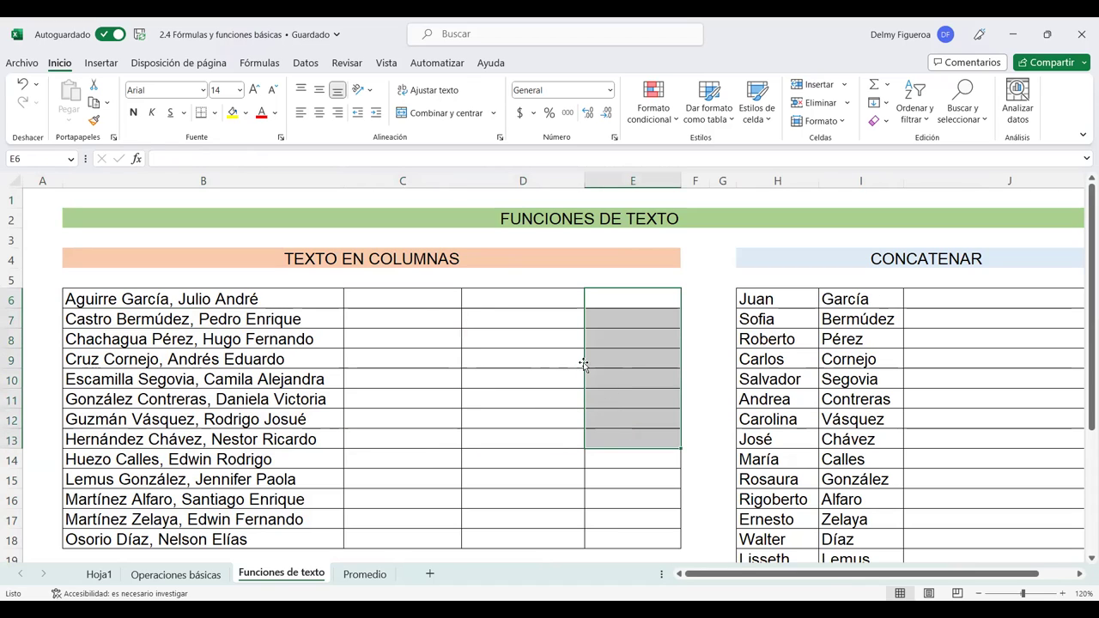
left_click(402, 294)
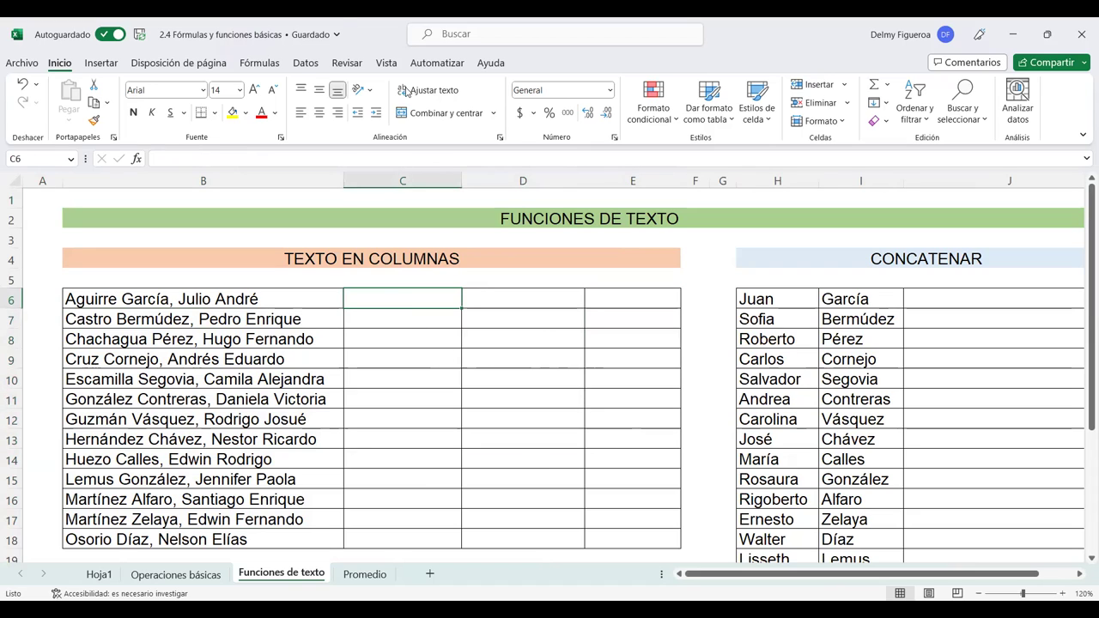
left_click(300, 70)
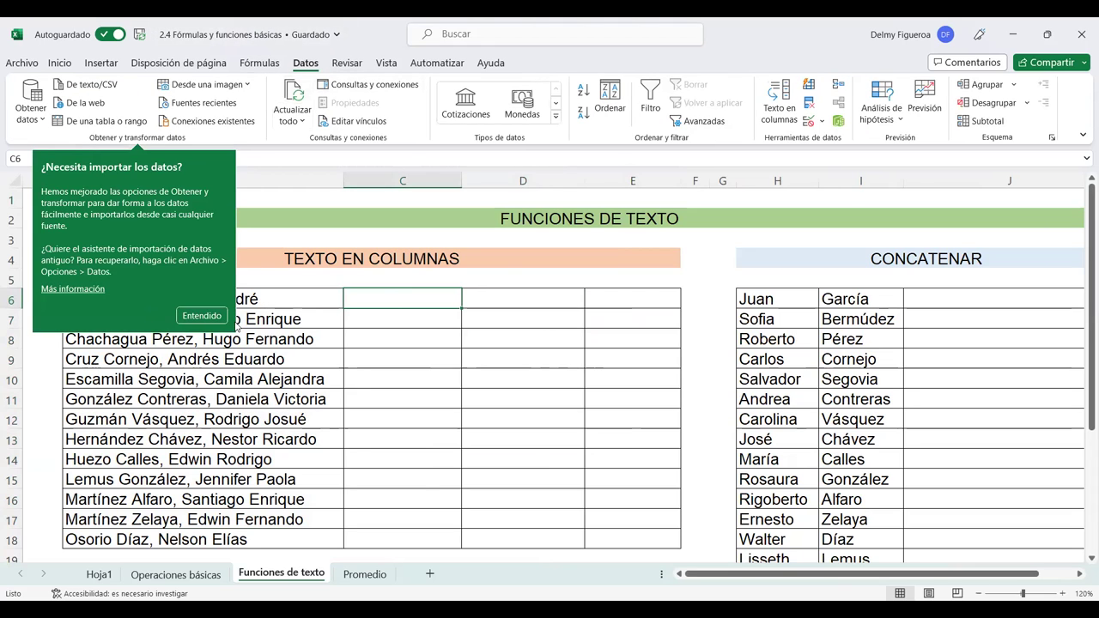
Dismiss the data-import tip and the 'No se seleccionaron datos para redistribuir' warning
left_click(208, 317)
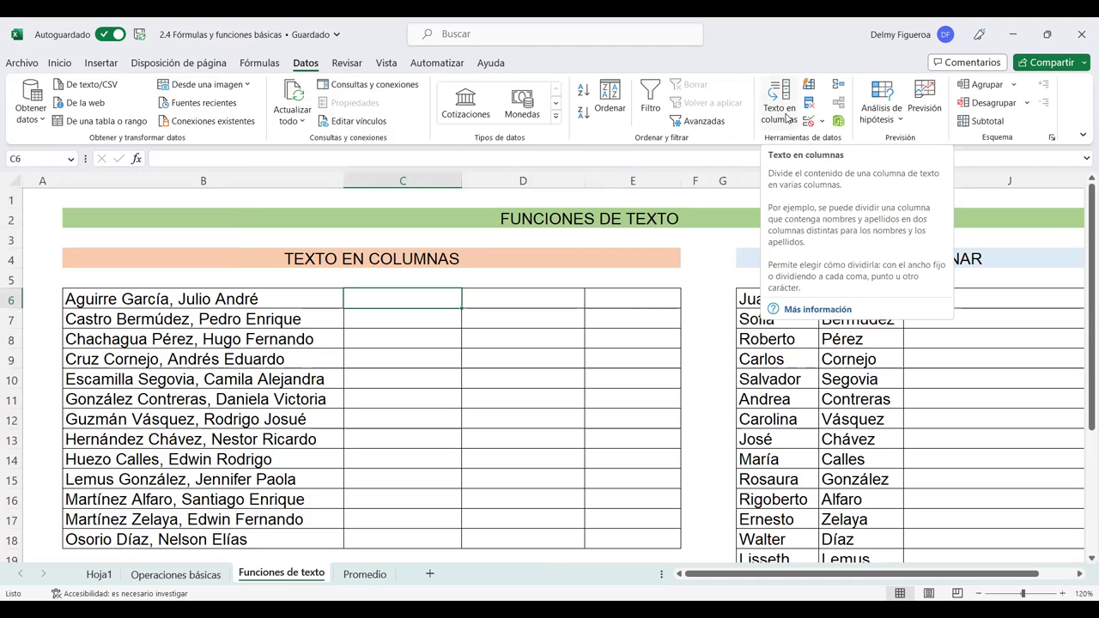
left_click(787, 118)
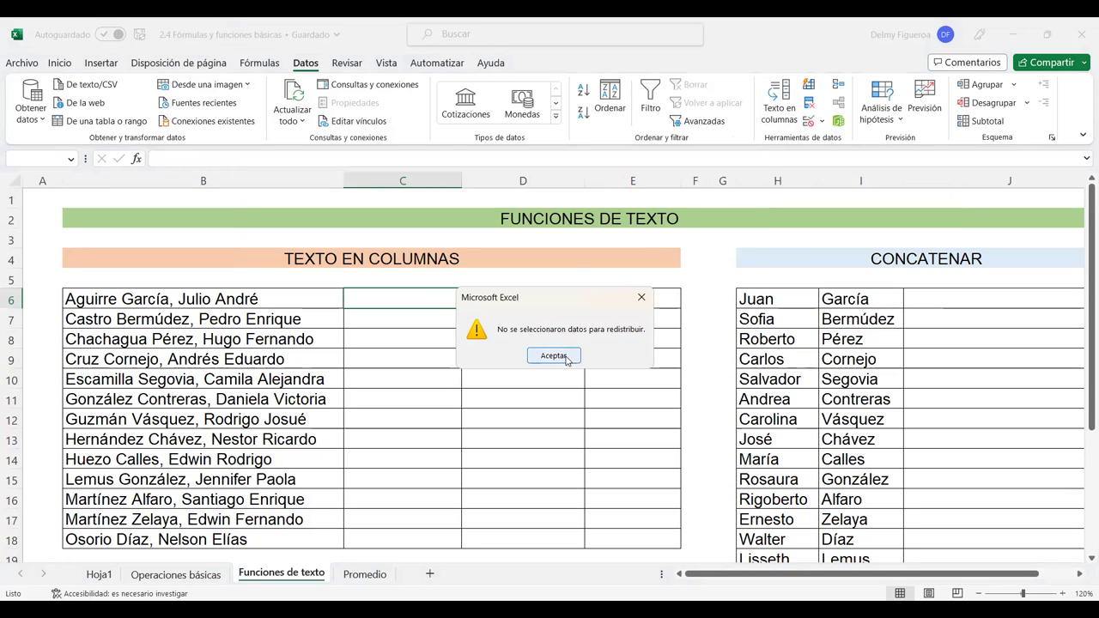
left_click(554, 355)
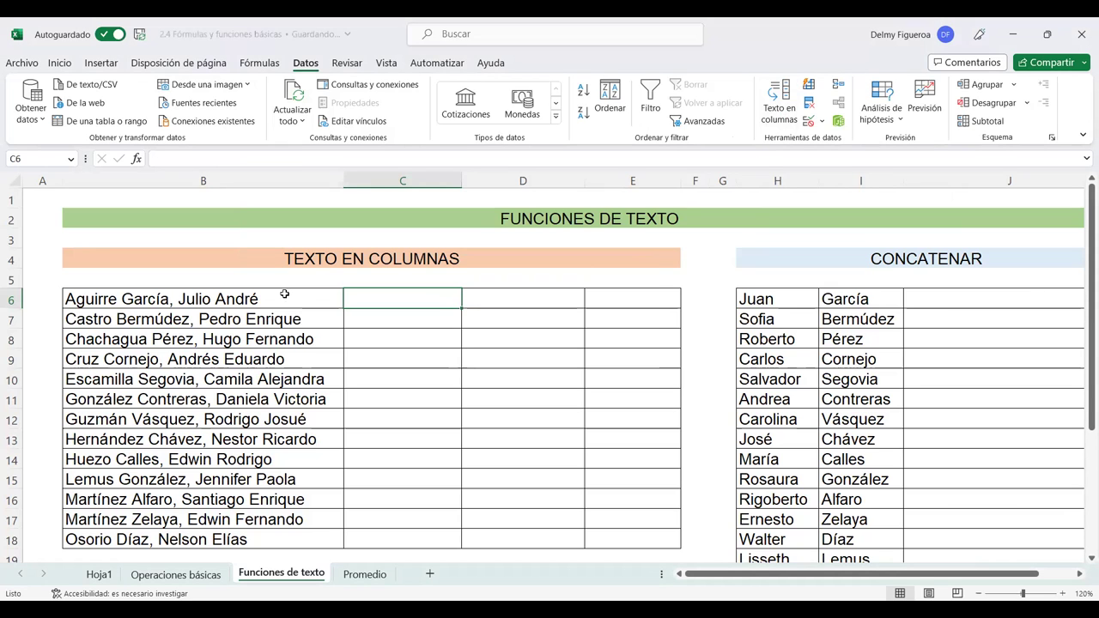
Select the thirteen names in B6:B18 and launch the Texto en columnas wizard
mouse_move(287, 295)
left_mouse_down()
mouse_move(290, 560)
mouse_move(295, 491)
left_mouse_up()
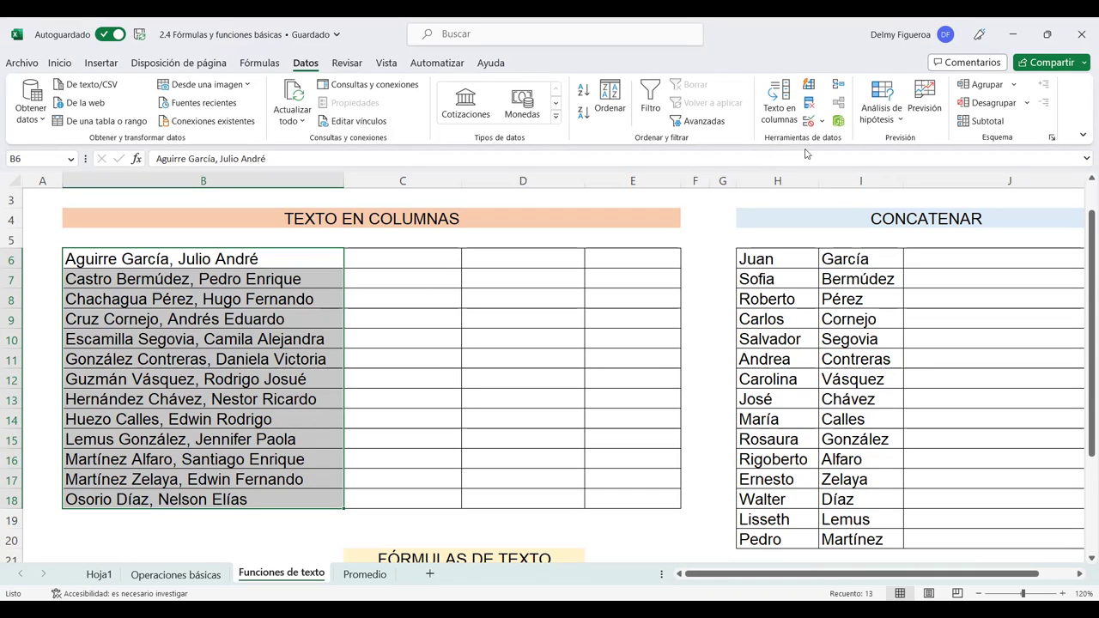
left_click(780, 103)
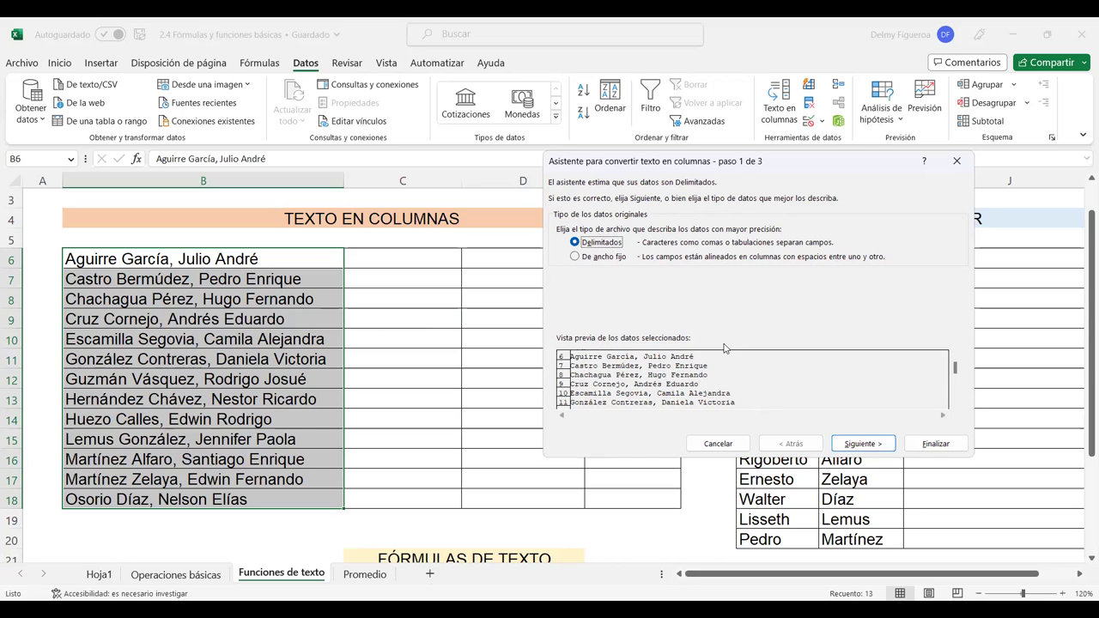
Advance the text-to-columns wizard to step 2 of 3, the separator choices
left_click(861, 444)
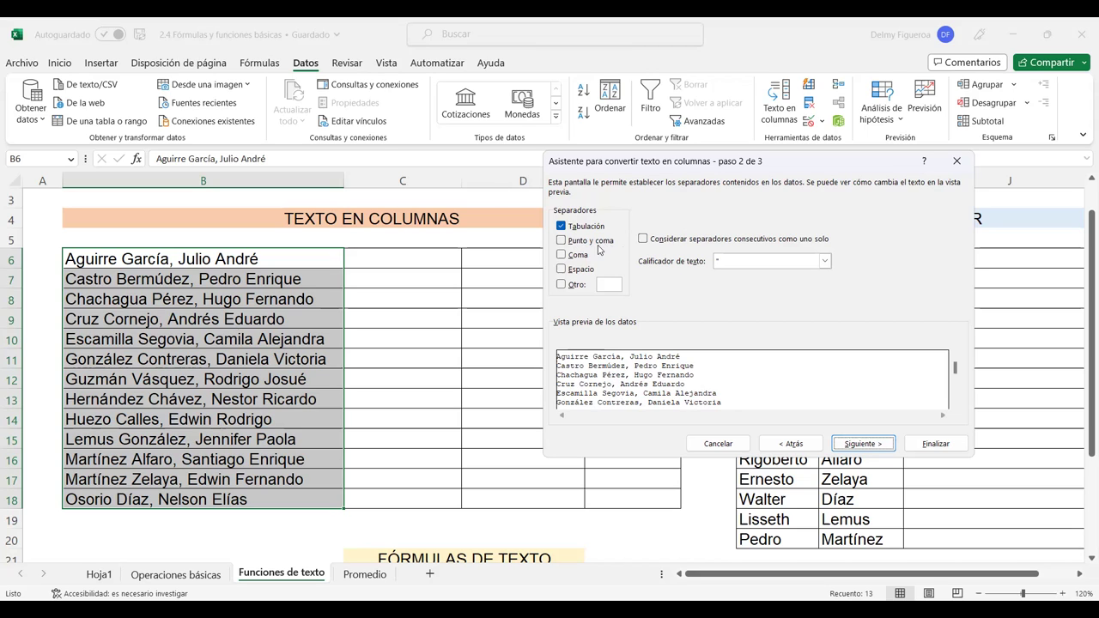
Use comma and space as separators instead of tab, merging consecutive separators, and continue to step 3
left_click(562, 256)
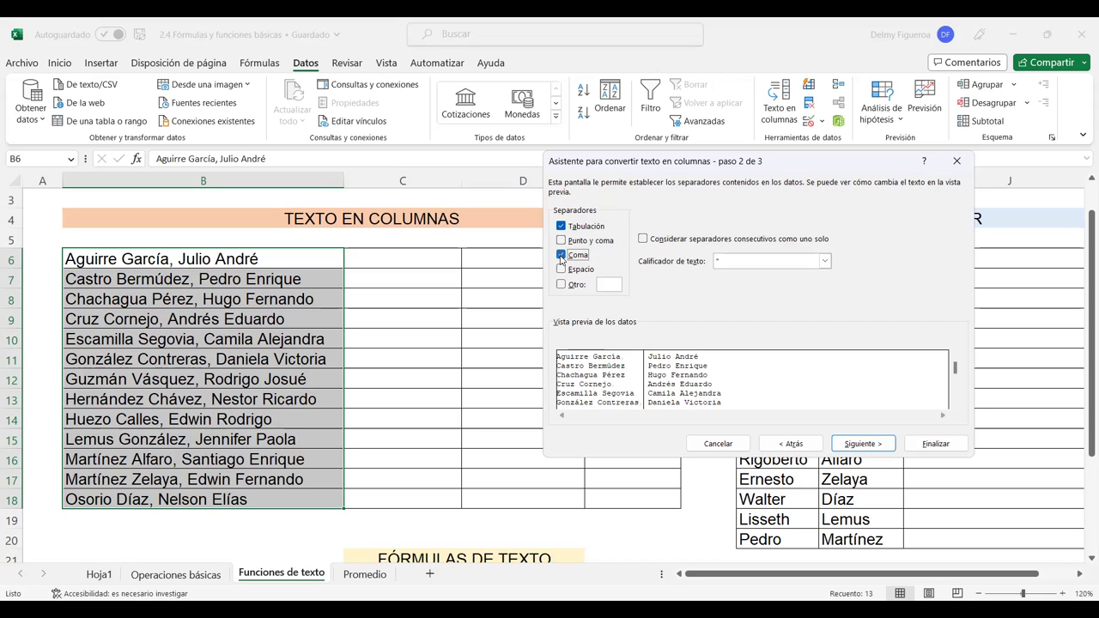
left_click(562, 228)
left_click(563, 269)
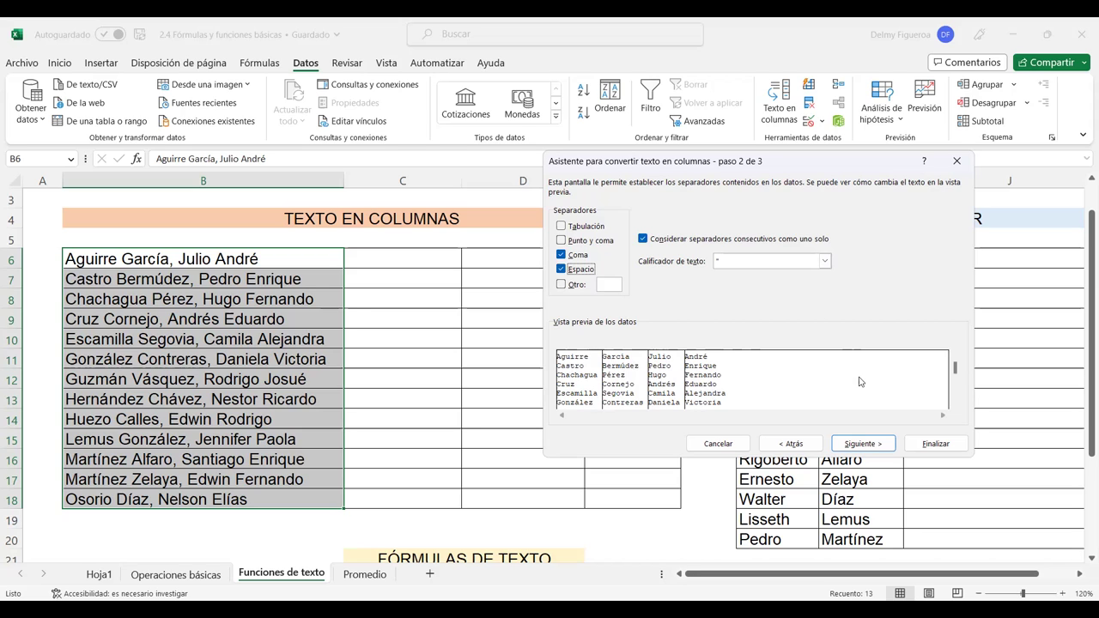
left_click(872, 451)
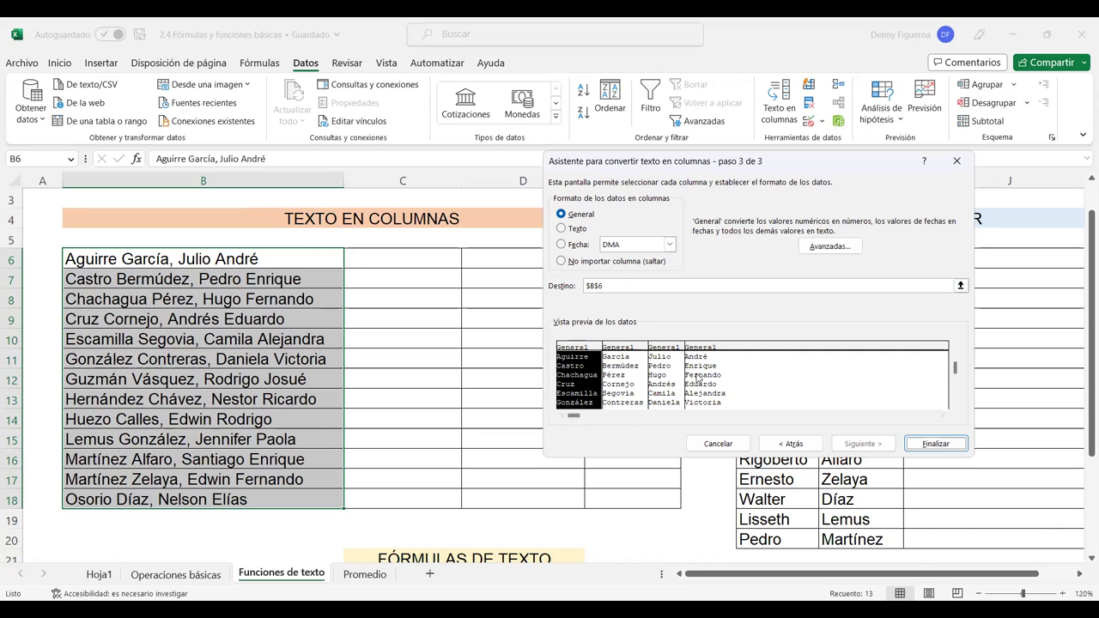
Finish the wizard and accept replacing data, splitting the names into columns B–E
left_click(936, 445)
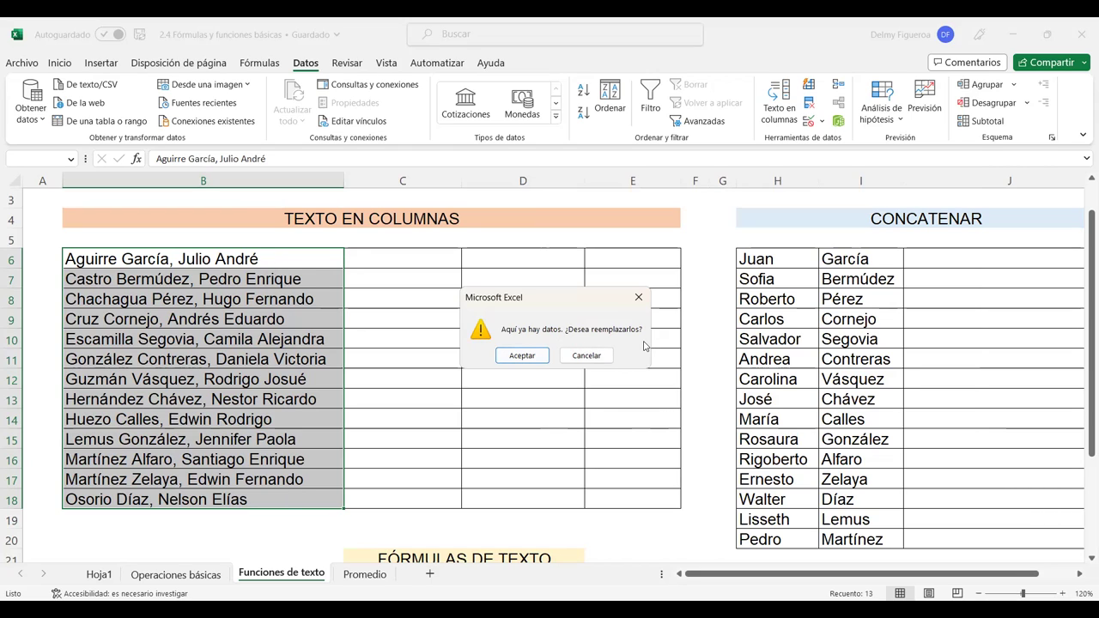
left_click(535, 357)
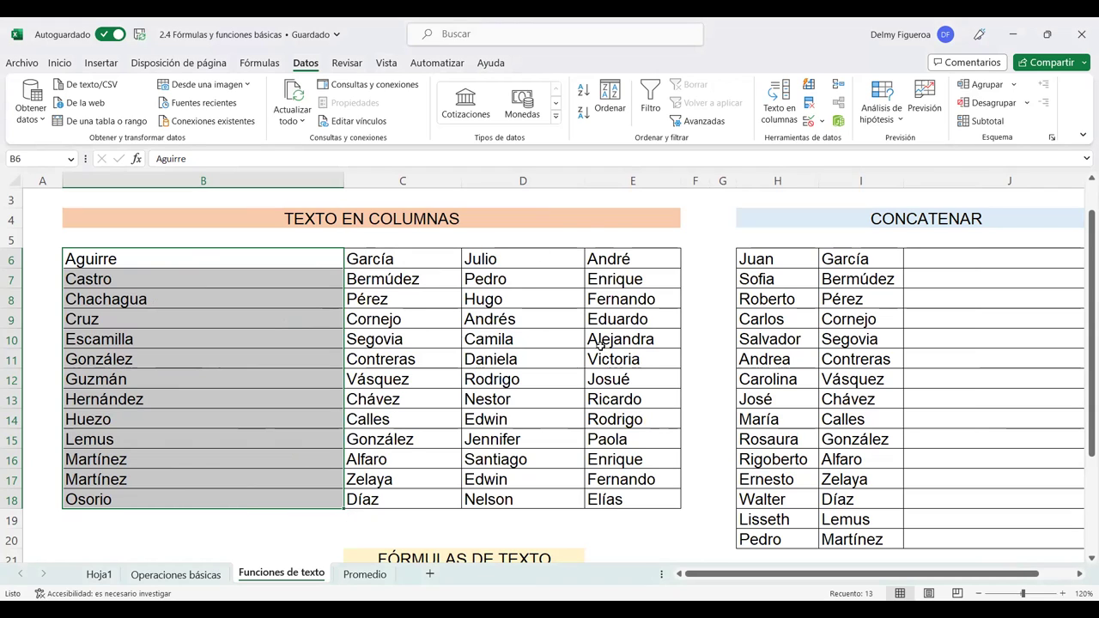
left_click(993, 258)
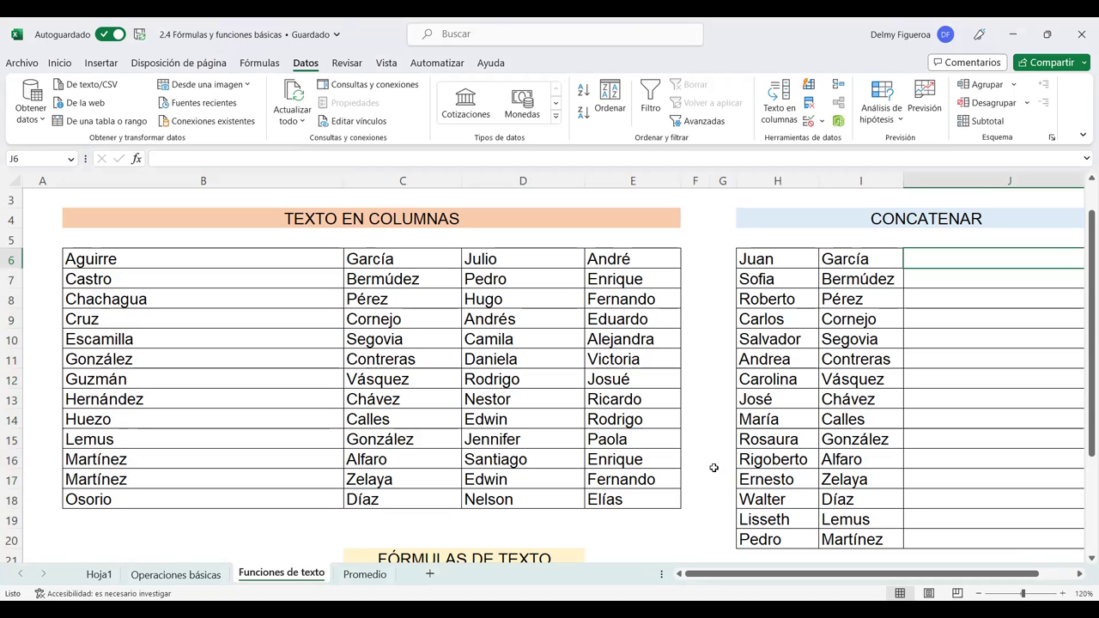
left_click_drag(780, 256, 802, 422)
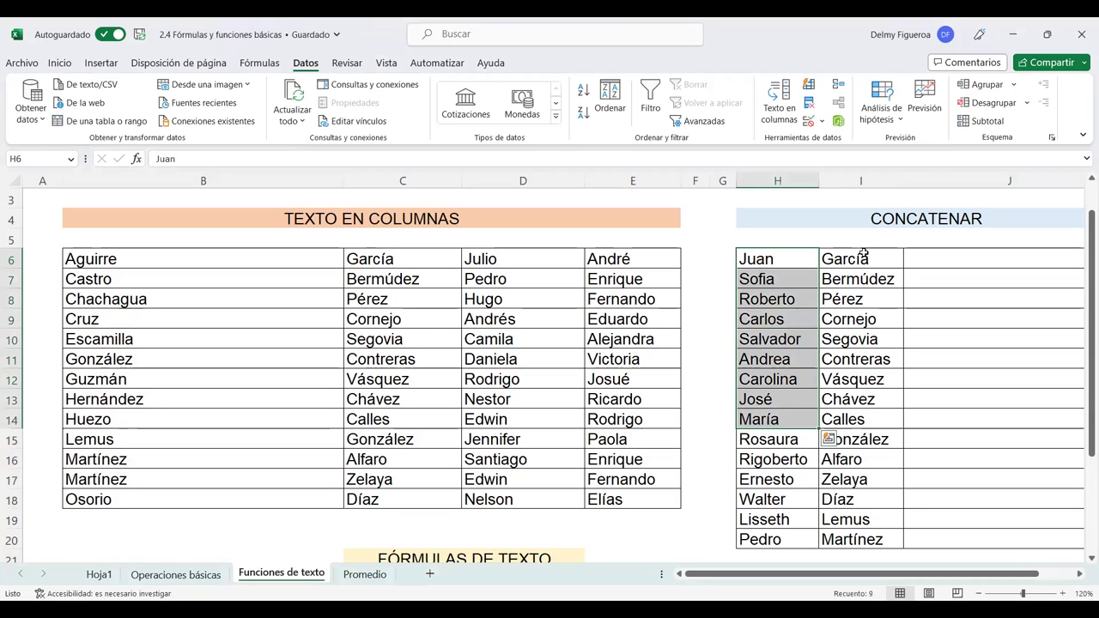
left_click_drag(863, 254, 873, 455)
left_click(953, 252)
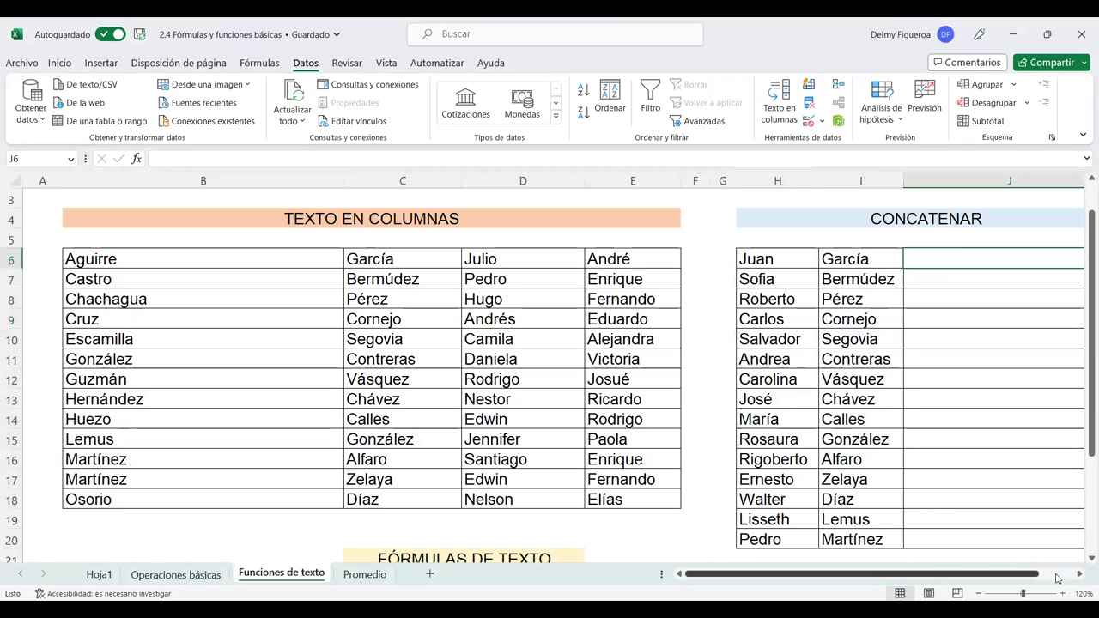
left_click(1081, 575)
left_click(1080, 577)
left_click(1081, 577)
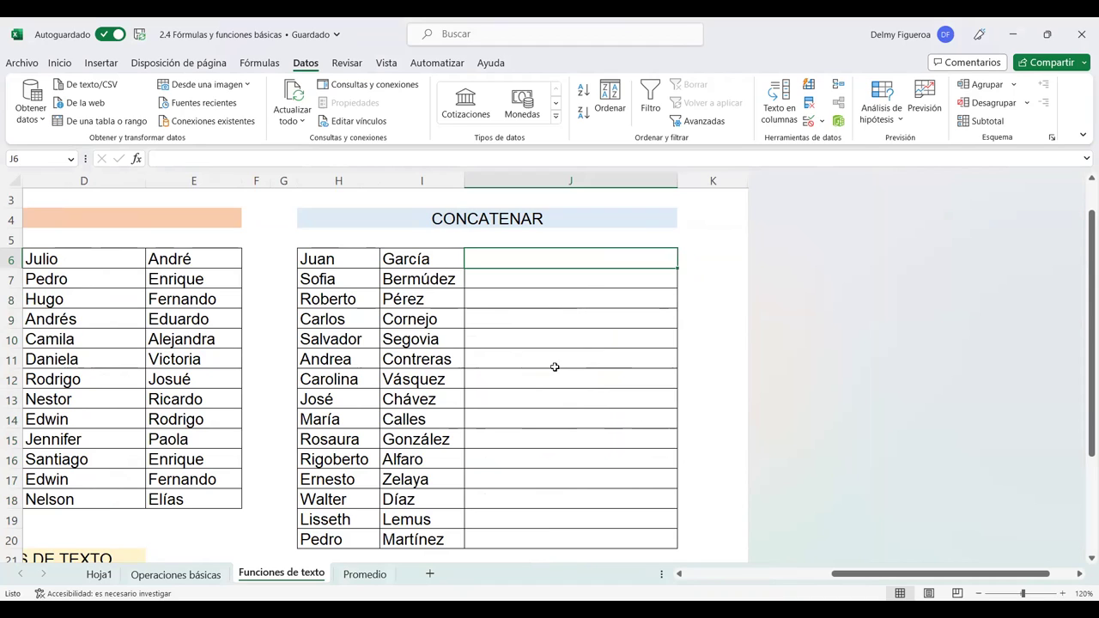
Enter =+CONCAT(H6:I6) in J6 to produce 'JuanGarcía'
type("+")
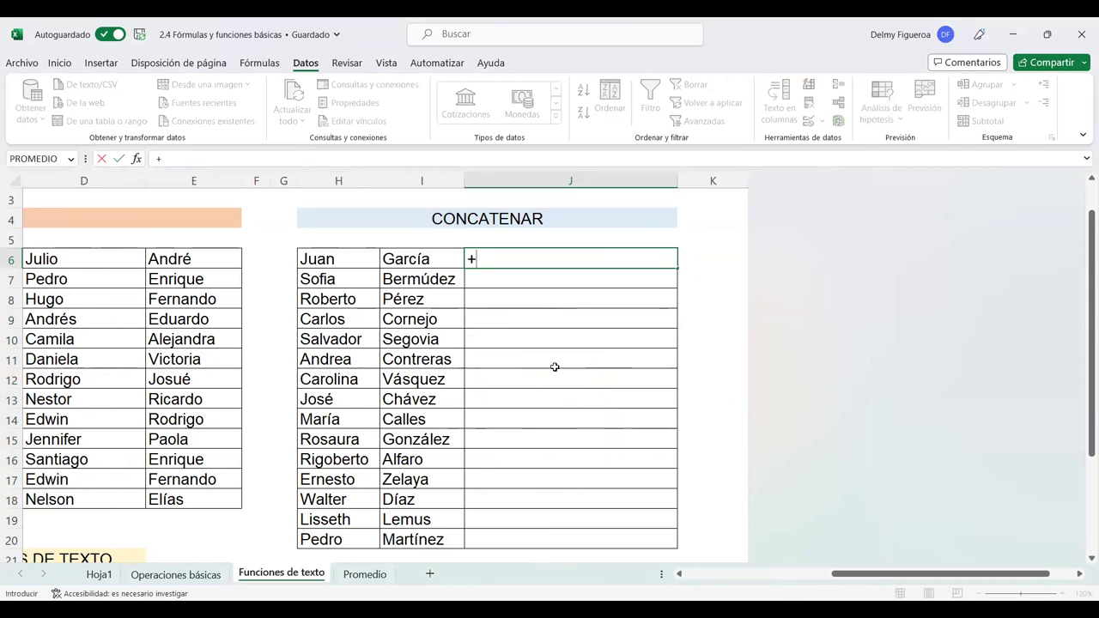
type("conca")
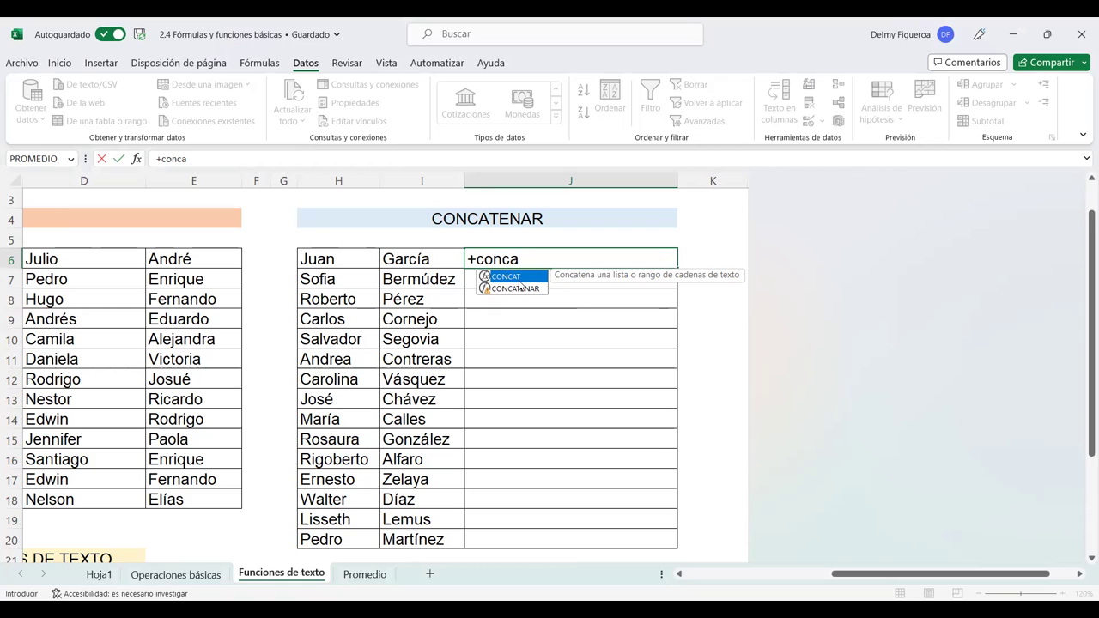
double_click(517, 281)
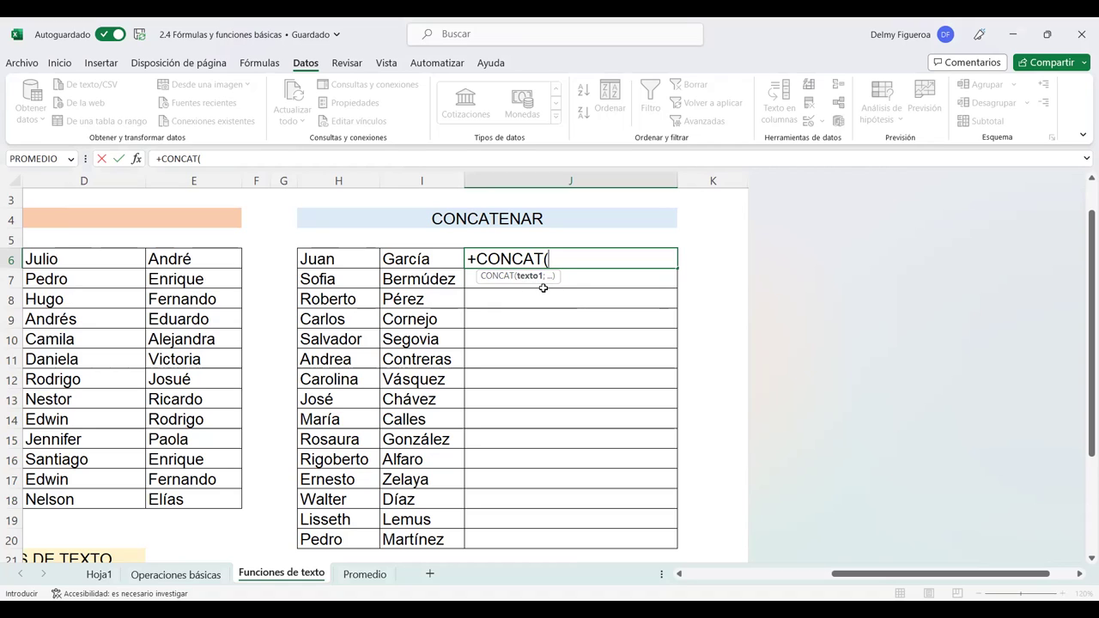
left_click(357, 258)
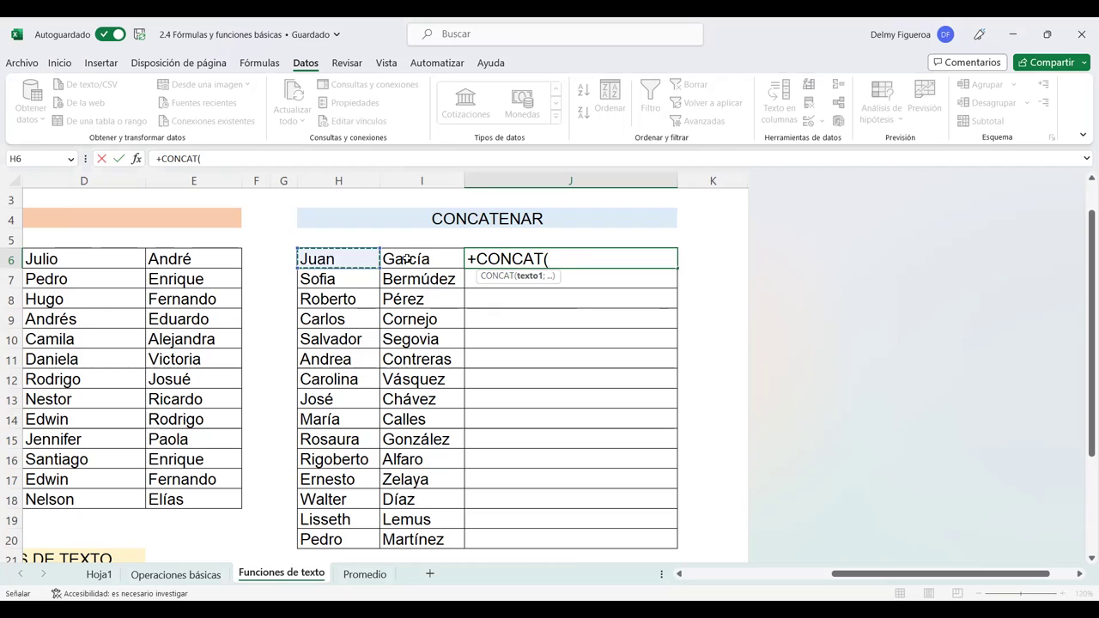
left_click_drag(407, 259, 413, 260)
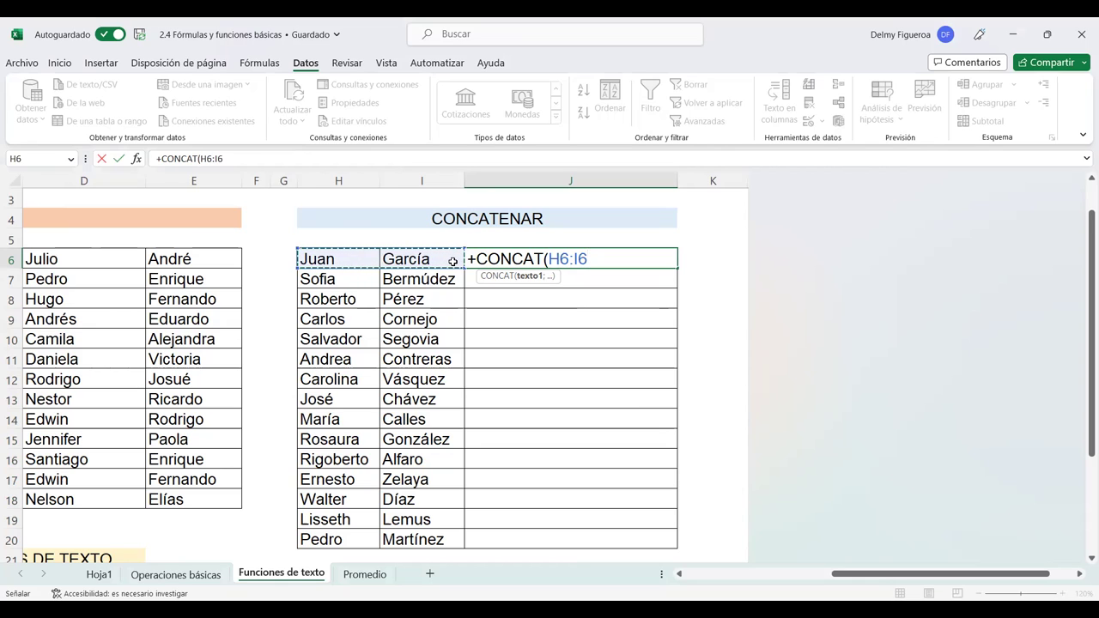
key("ctrl+Return")
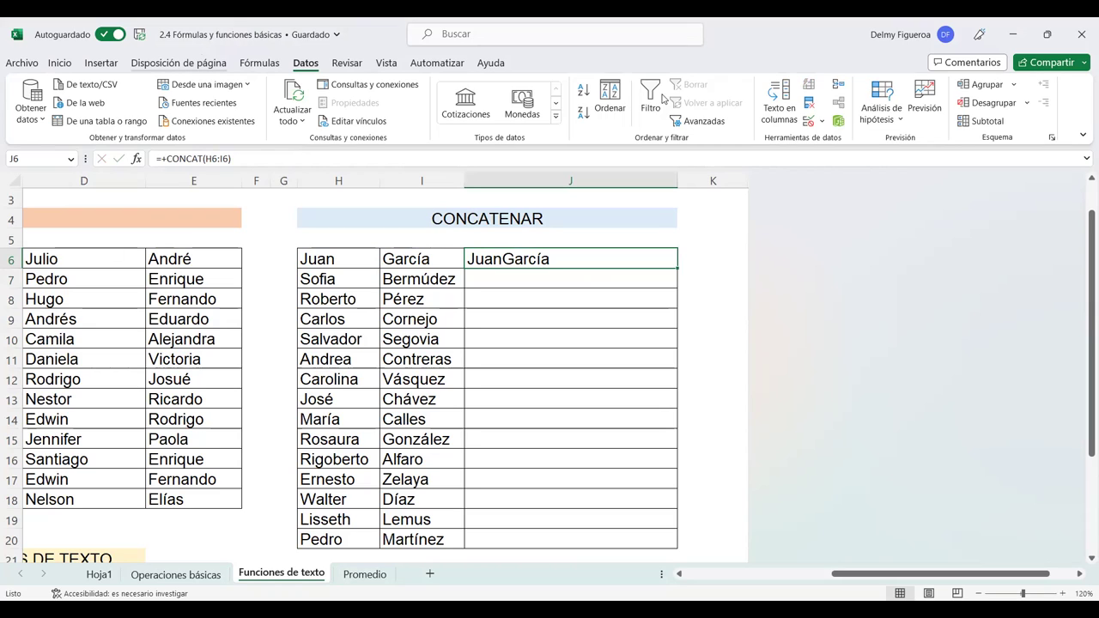
Start retyping J6 as +CONCAT(H6 with the first name as the first argument
type("+conc")
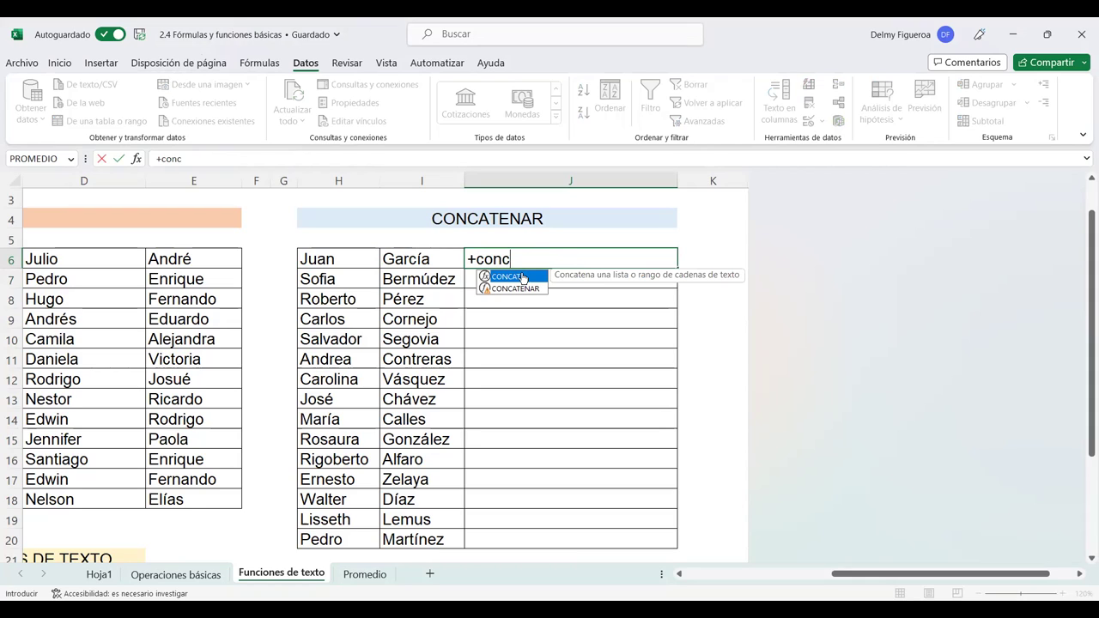
double_click(521, 276)
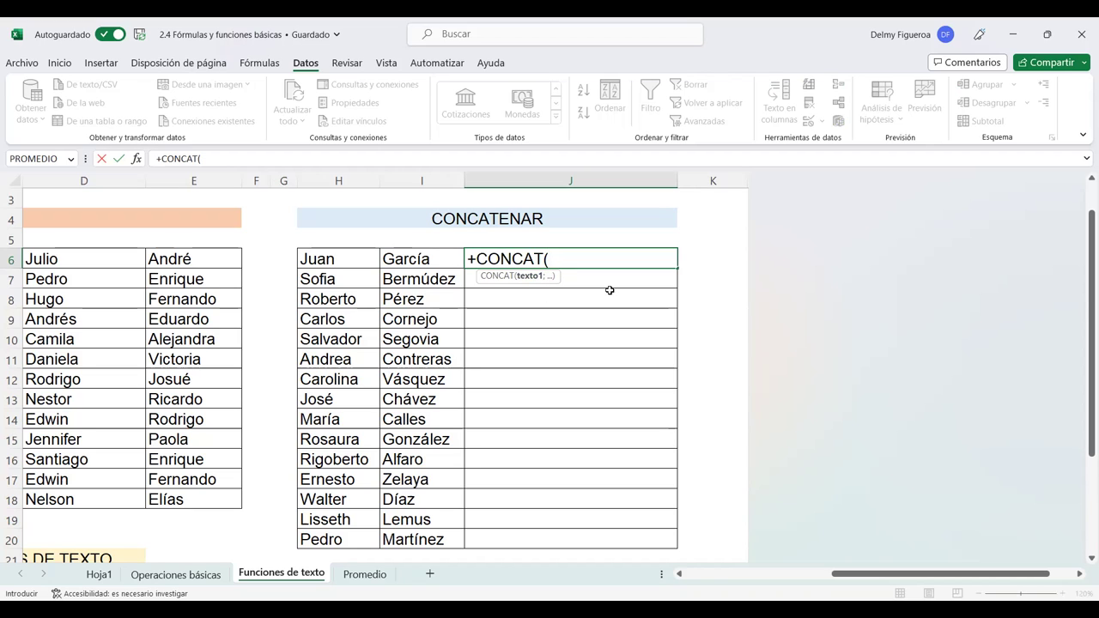
left_click(359, 264)
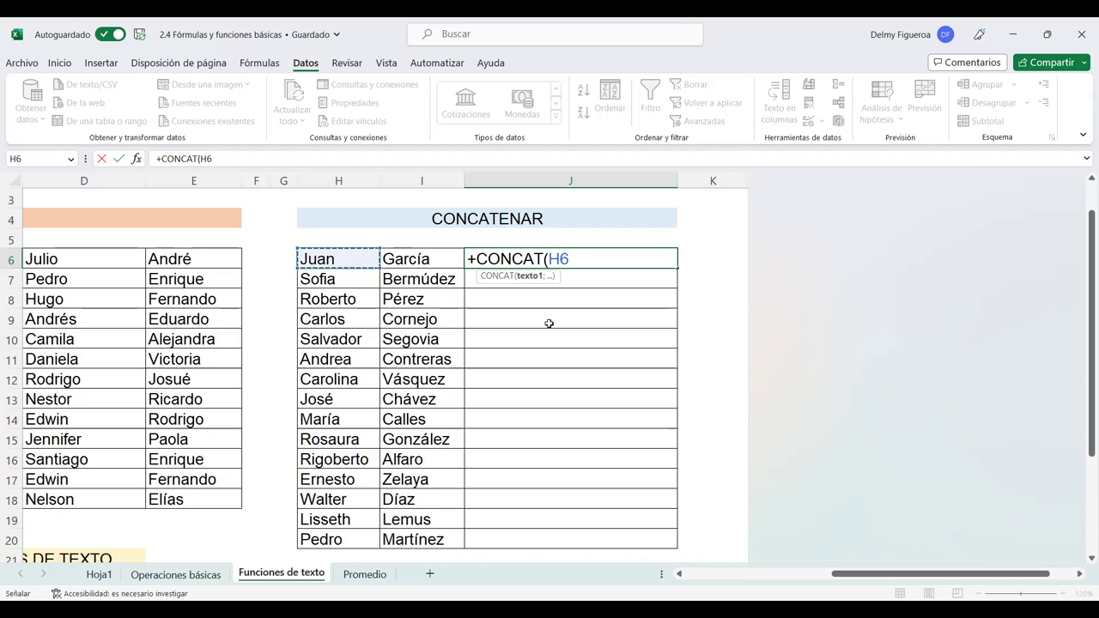
Complete J6's formula as =+CONCAT(H6;" ";I6) so it shows 'Juan García'
type(";")
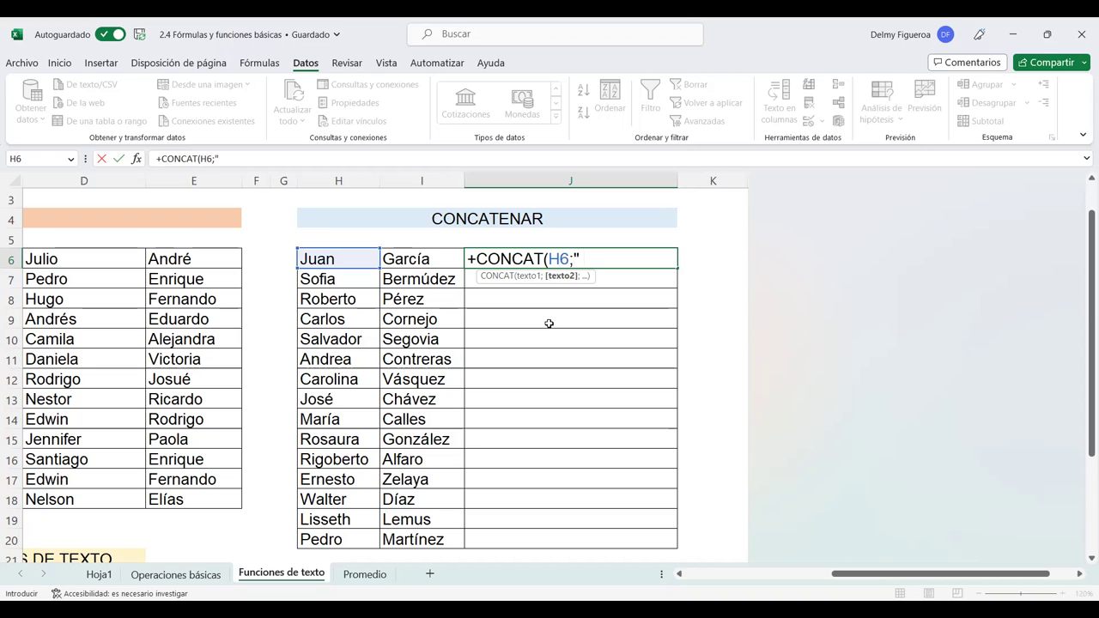
type("\"")
type(";")
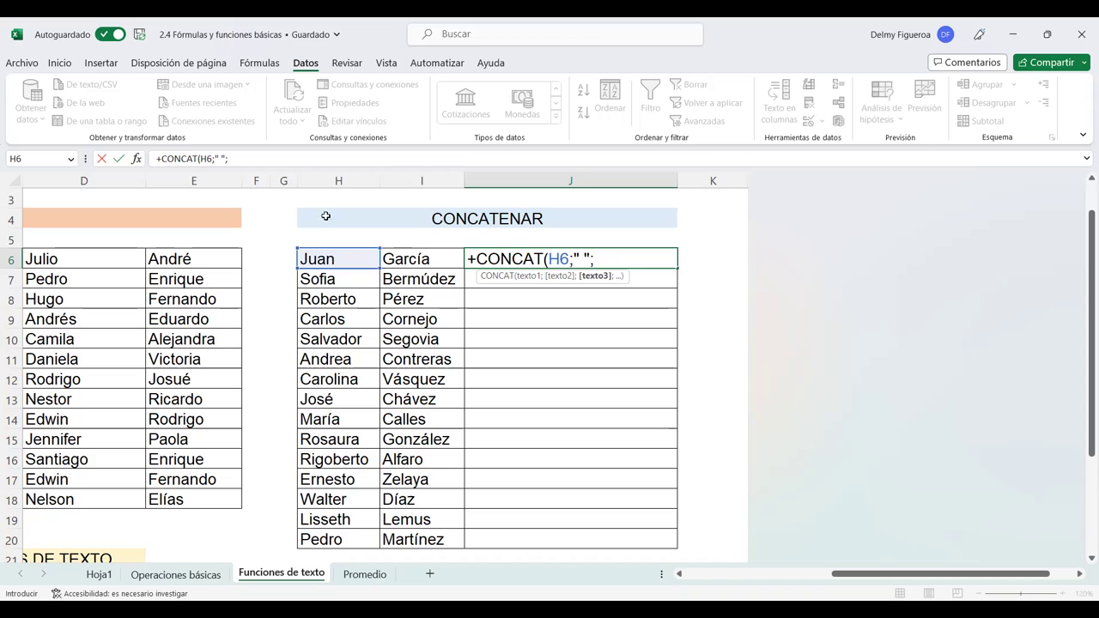
left_click(435, 257)
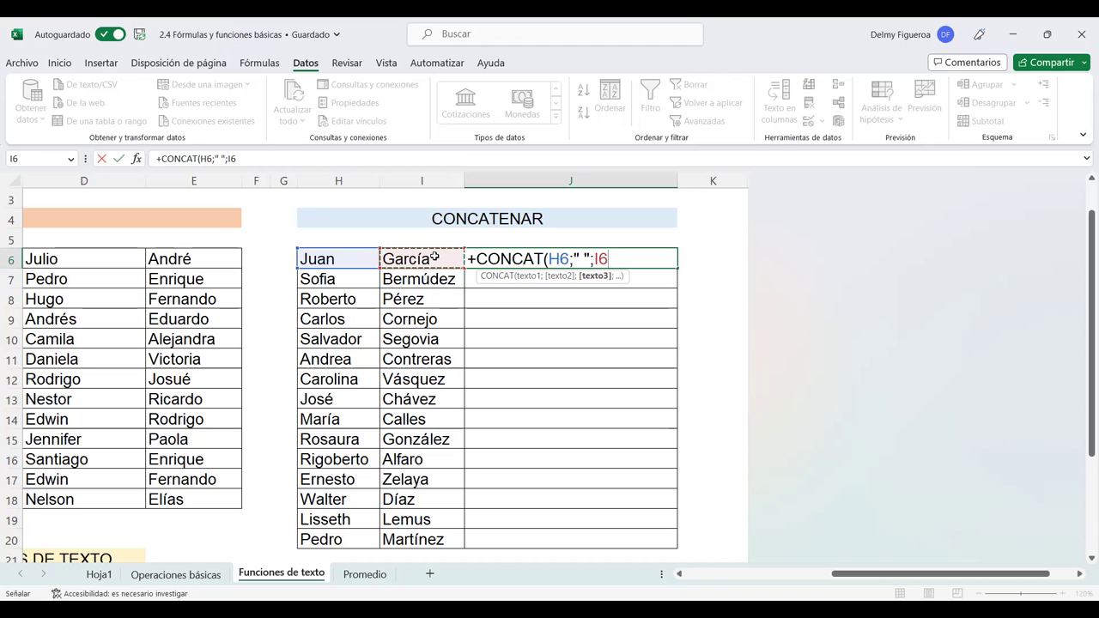
type(")")
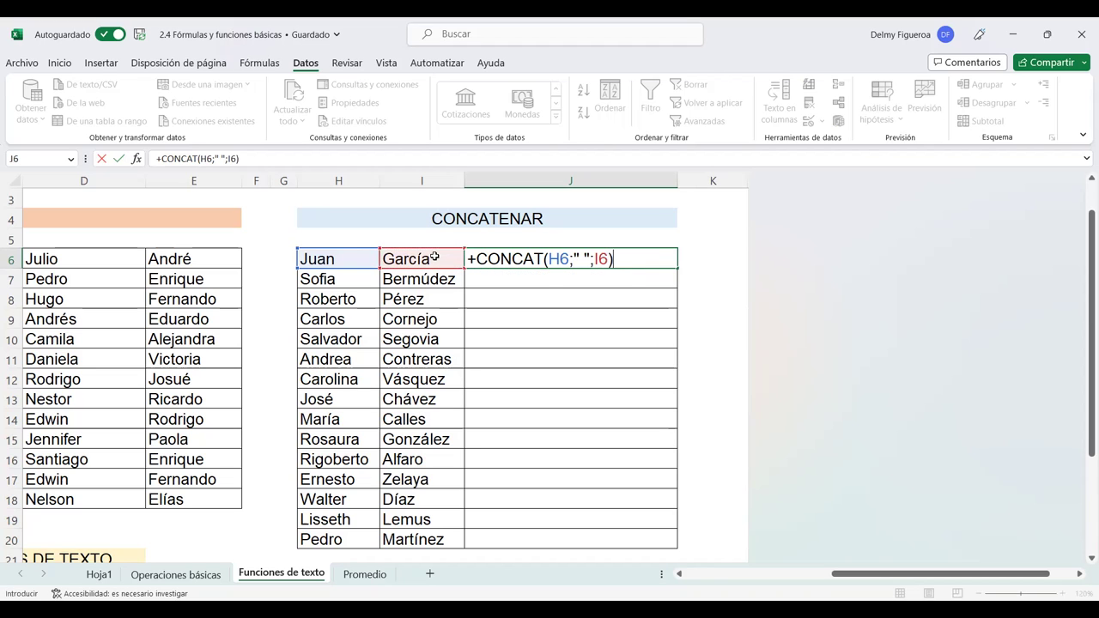
key("Return")
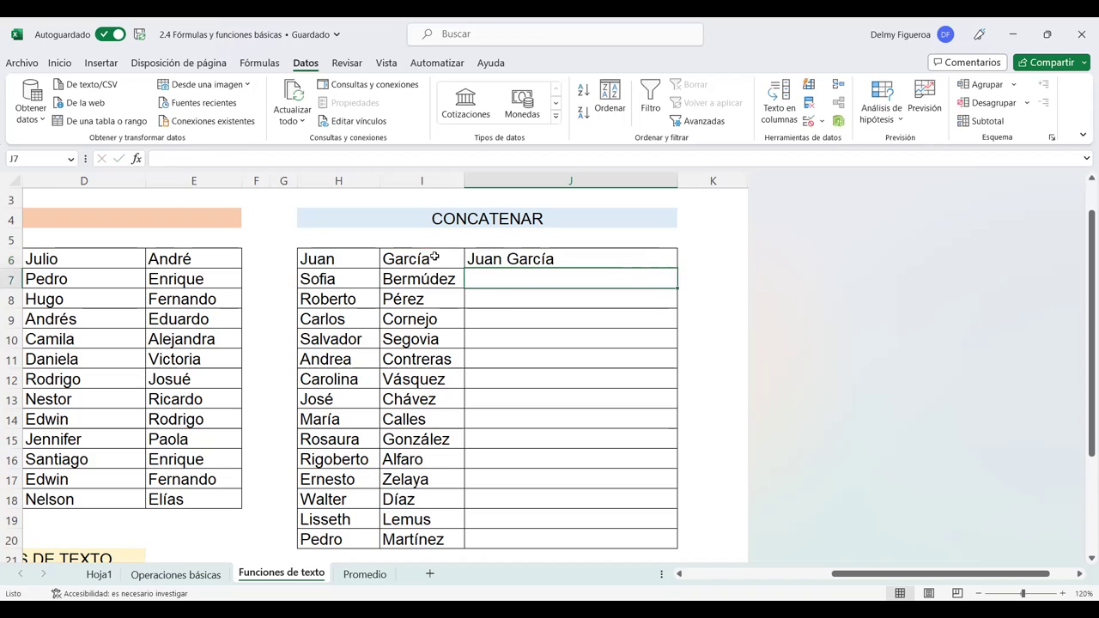
left_click(564, 259)
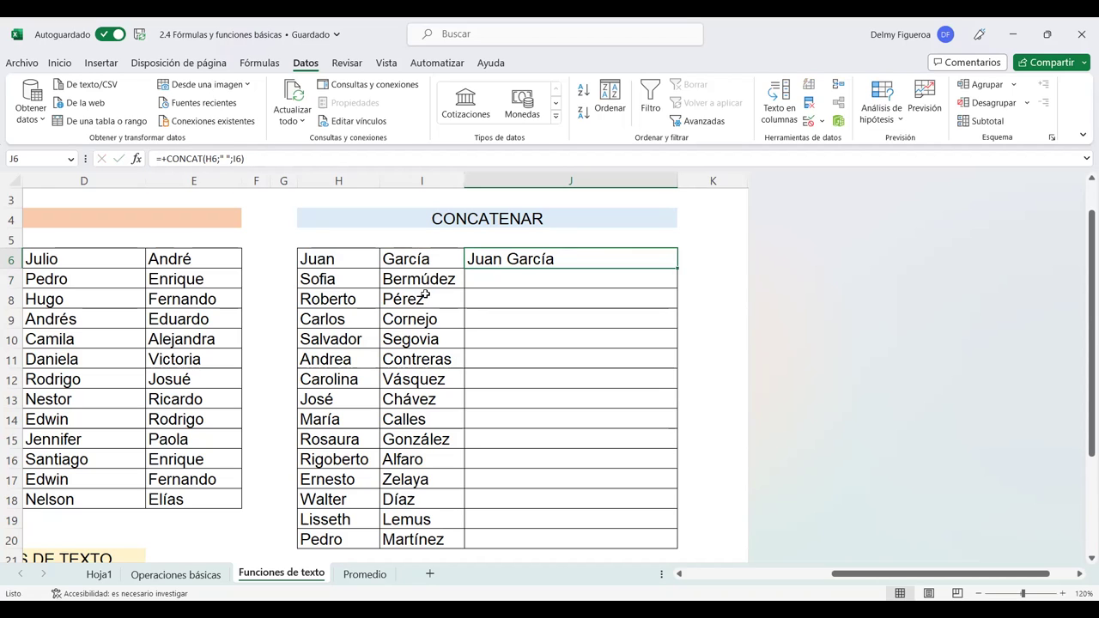
Copy the J6 name-joining formula down to J20 so every row shows the full name
left_click_drag(678, 268, 681, 548)
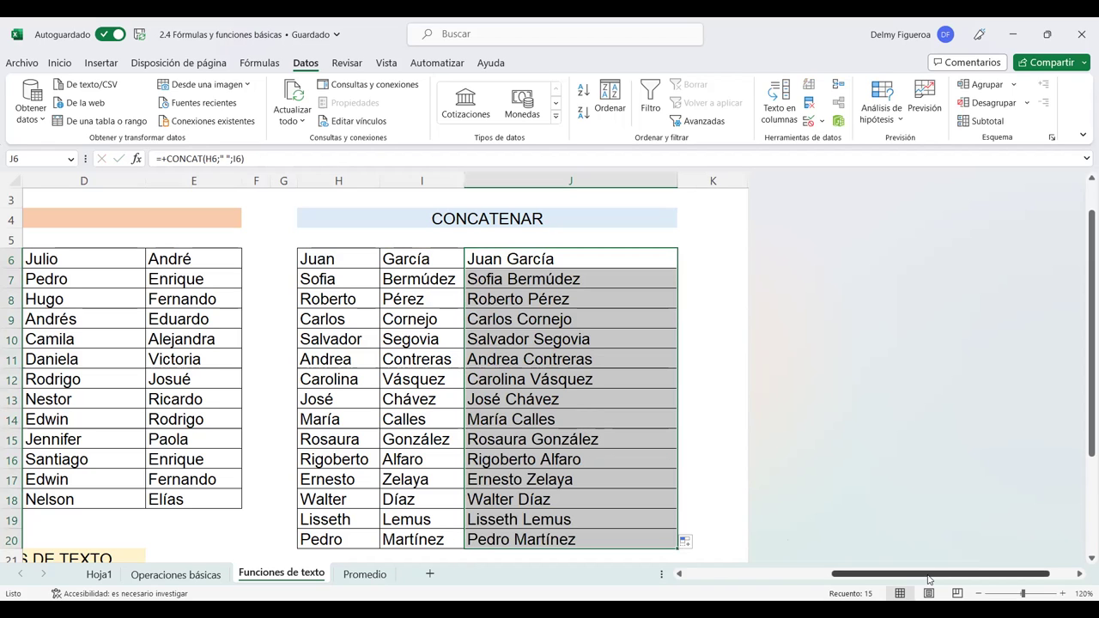
left_click_drag(923, 578, 914, 580)
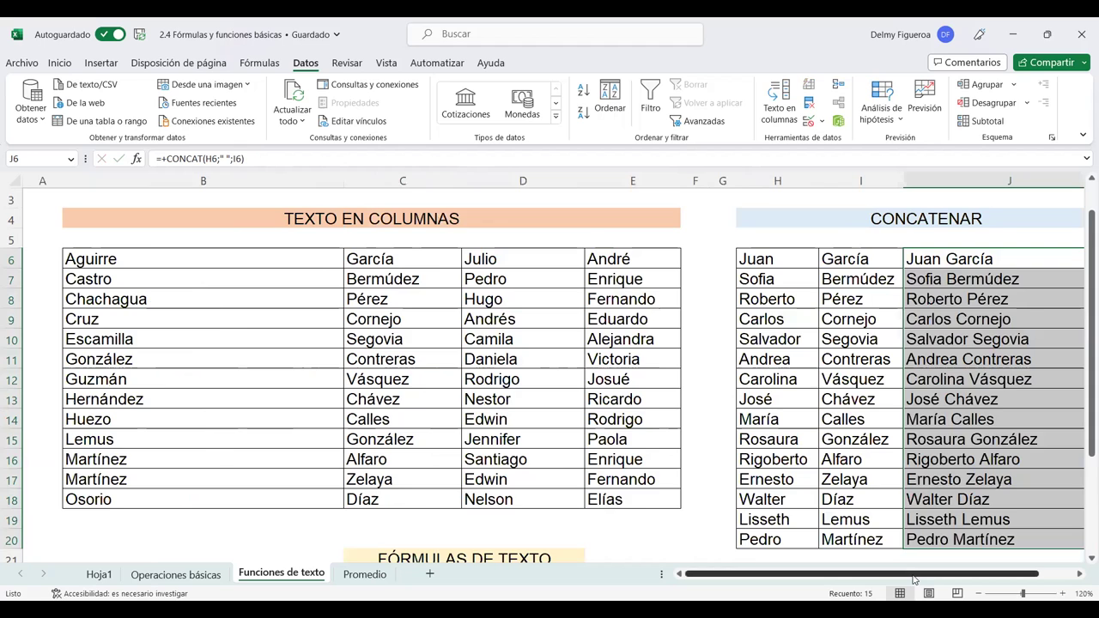
Enter +MAYUSC(C23) in D23 to turn 'mayúscula' into 'MAYÚSCULA'
scroll(565, 477, "down", 4)
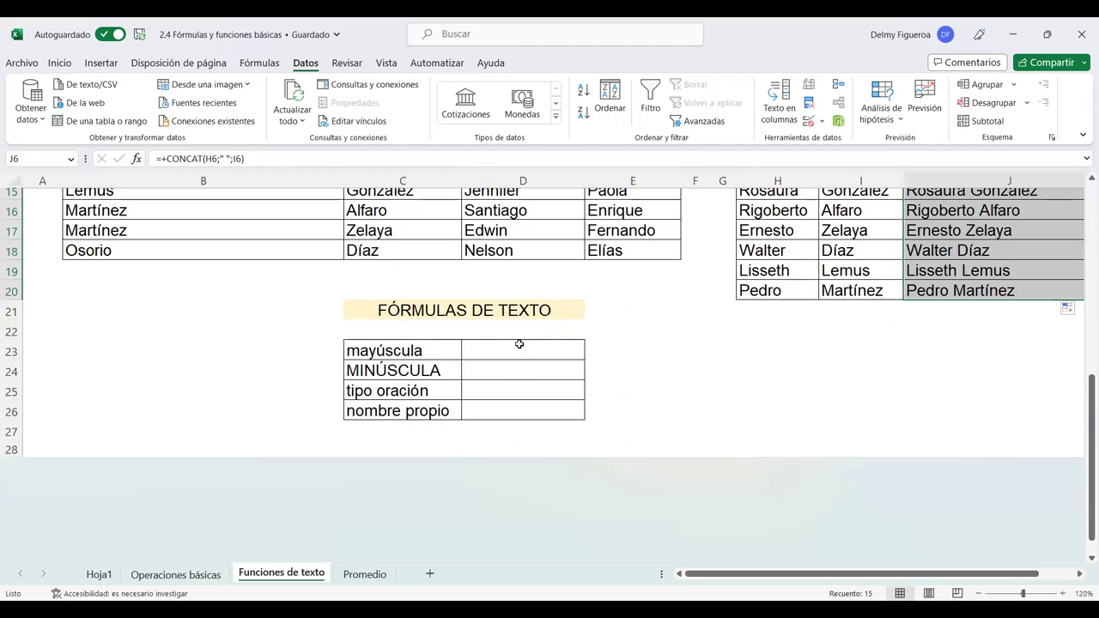
left_click(519, 344)
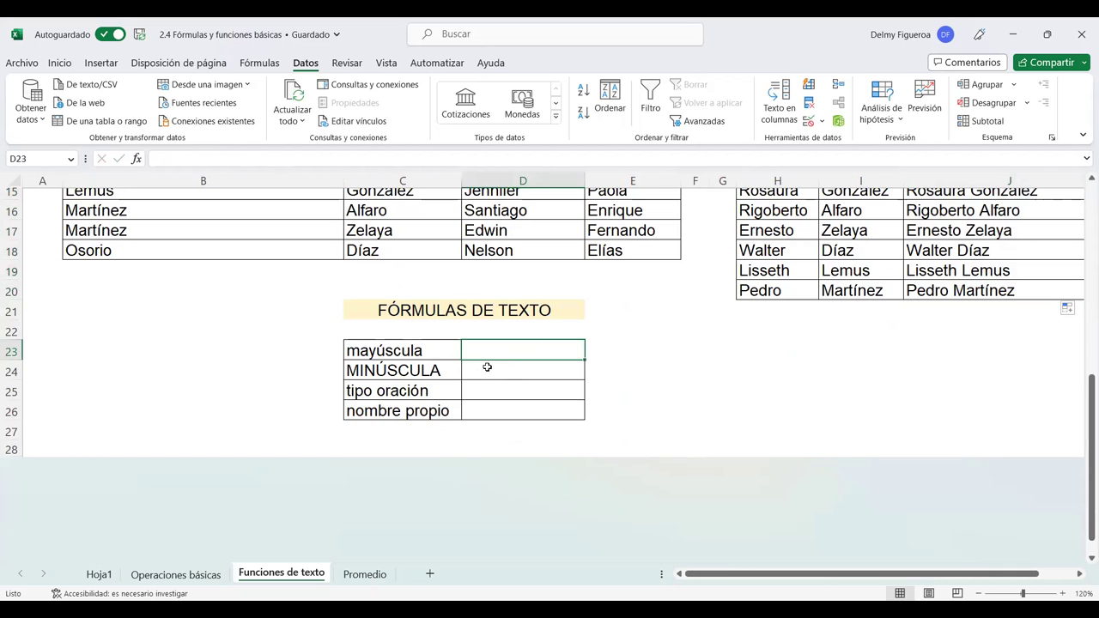
left_click(417, 349)
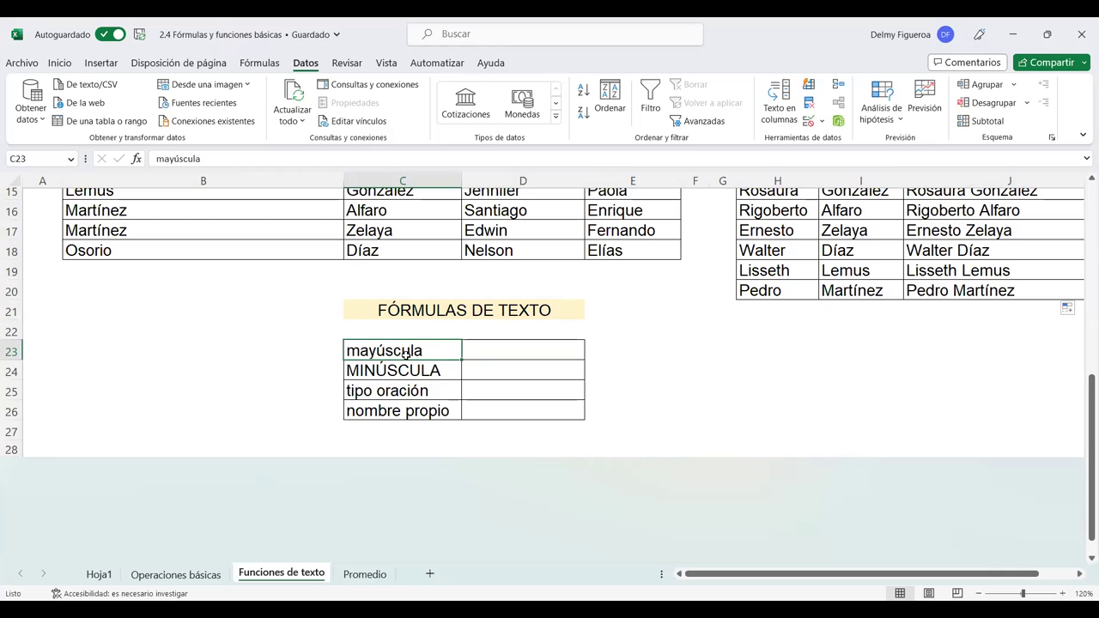
left_click(502, 346)
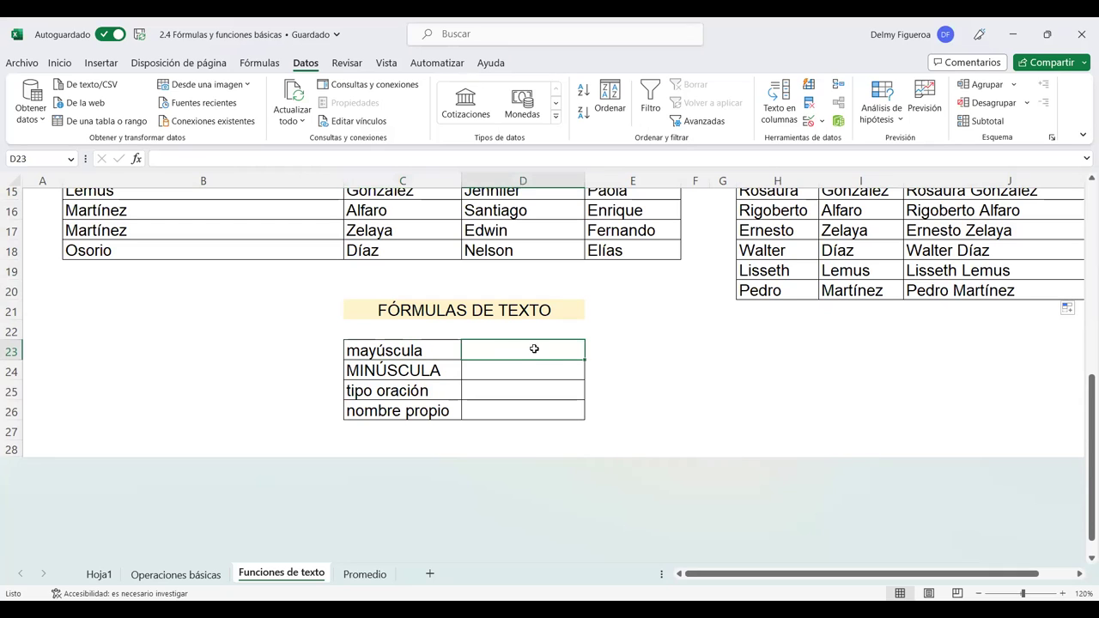
type("+")
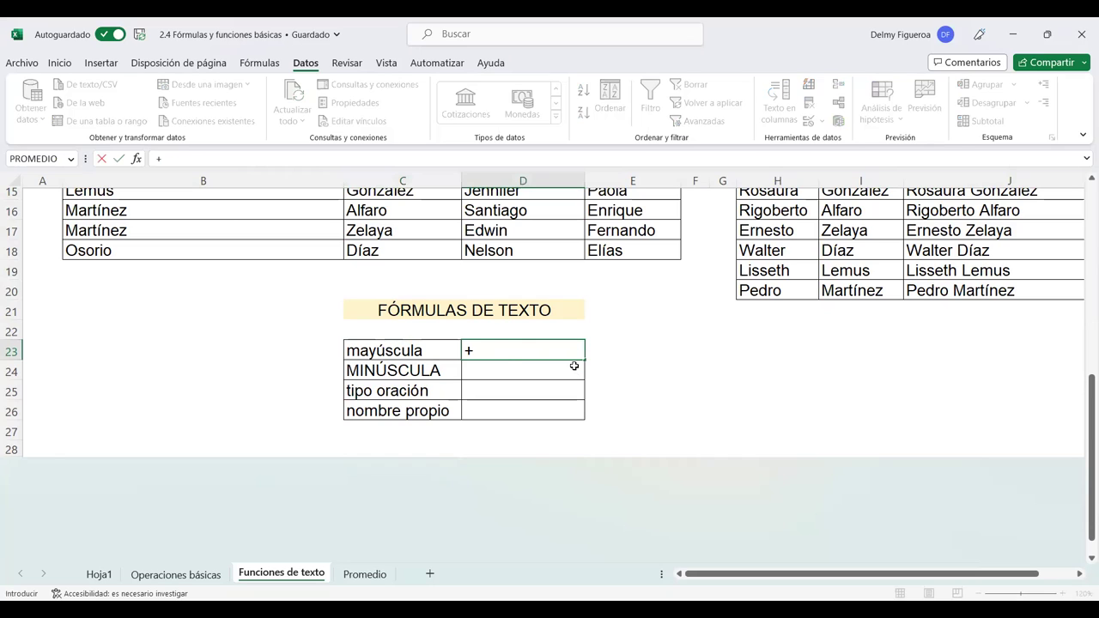
type("may")
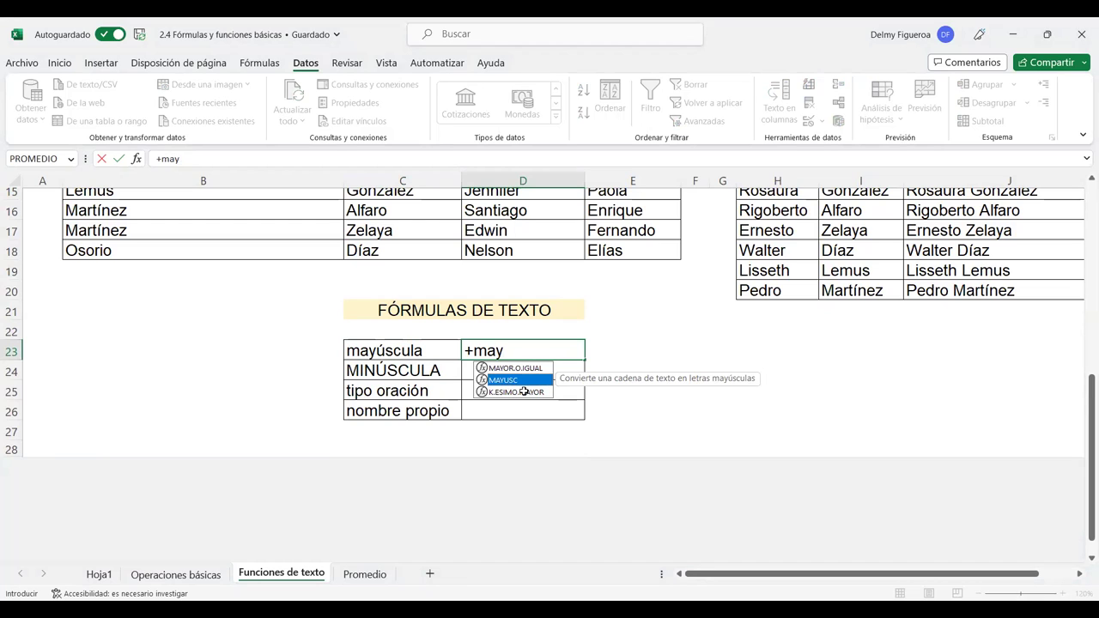
key("Tab")
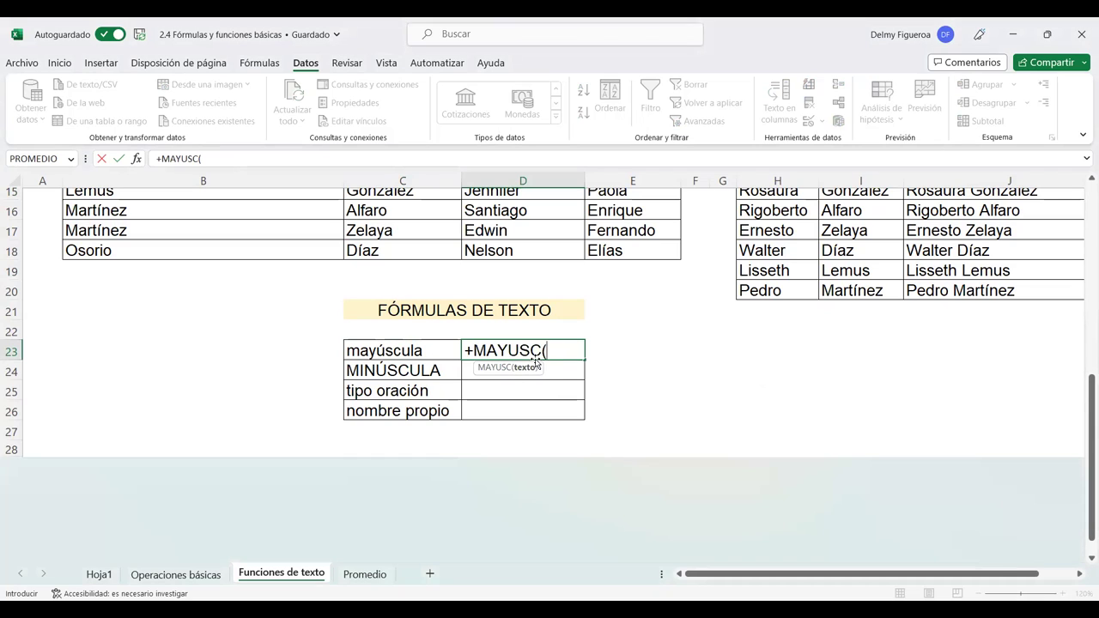
left_click(415, 351)
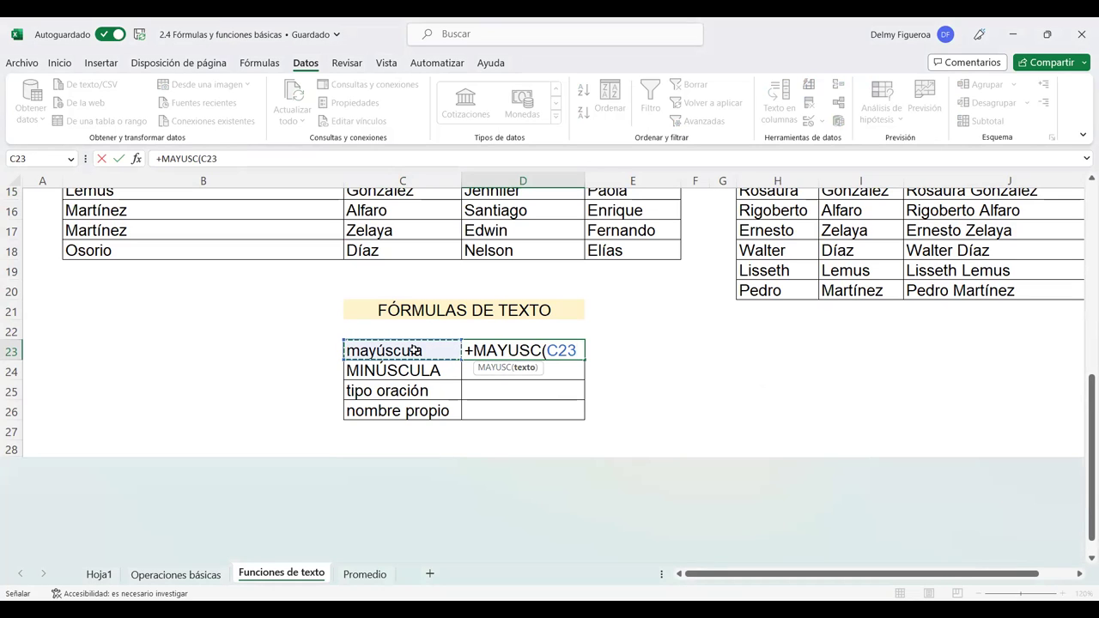
key("Return")
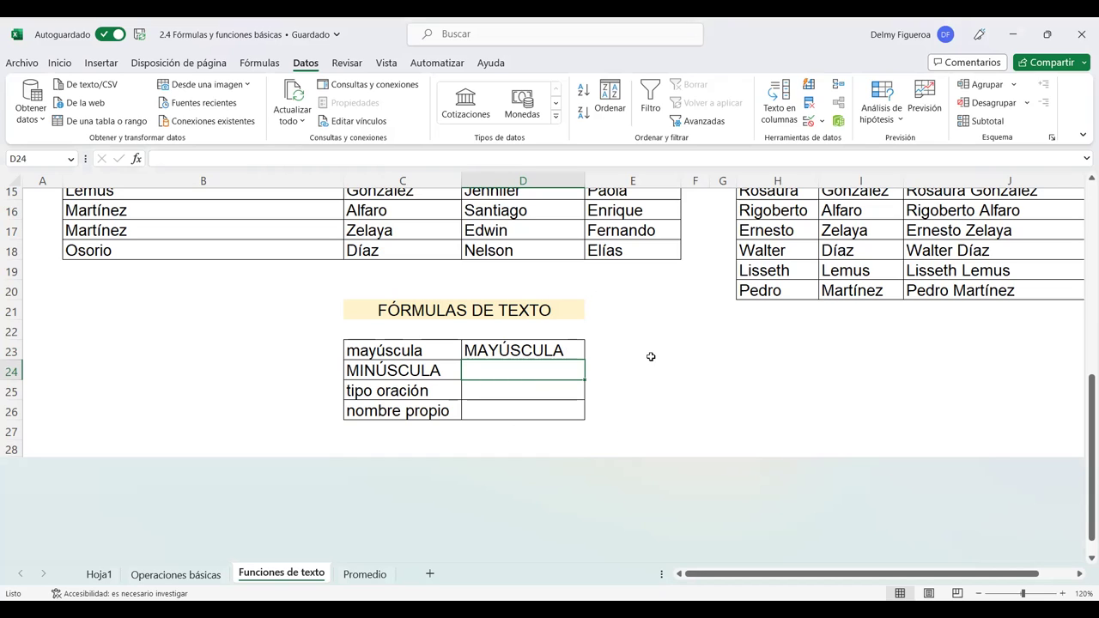
Enter a MINUSC formula on C24 in D24, turning 'MINÚSCULA' into 'minúscula'
key("F2")
type("+min")
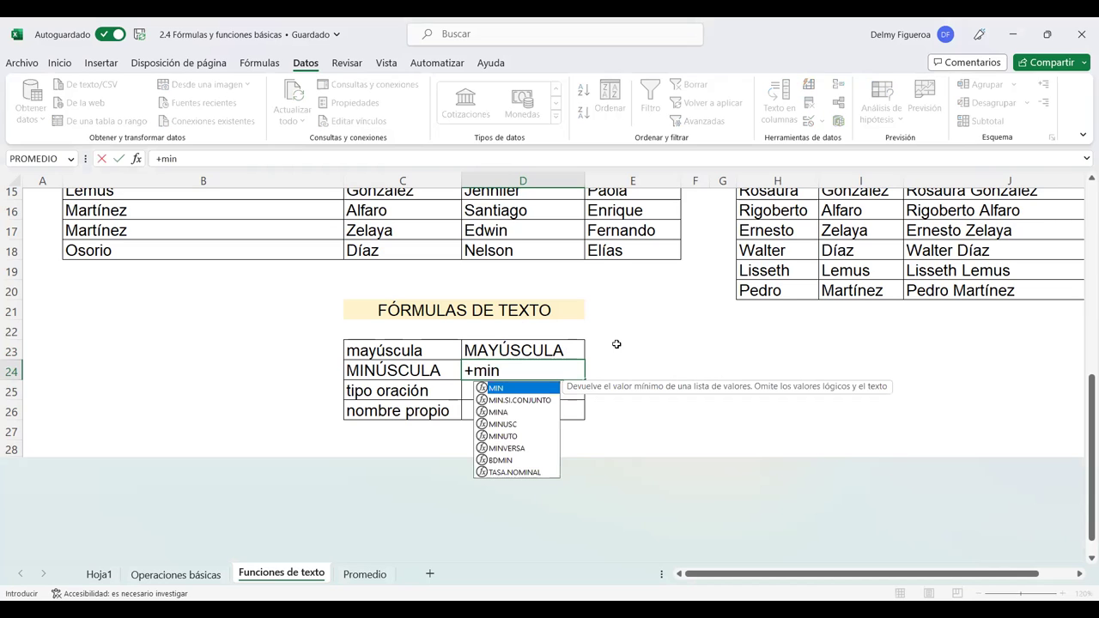
left_click(507, 426)
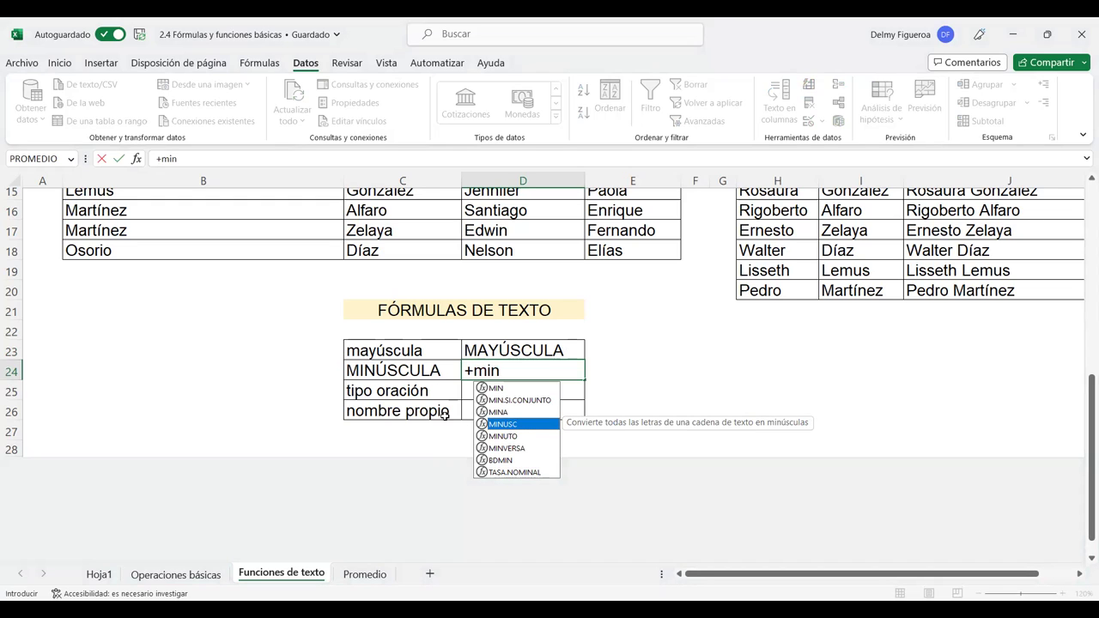
double_click(518, 426)
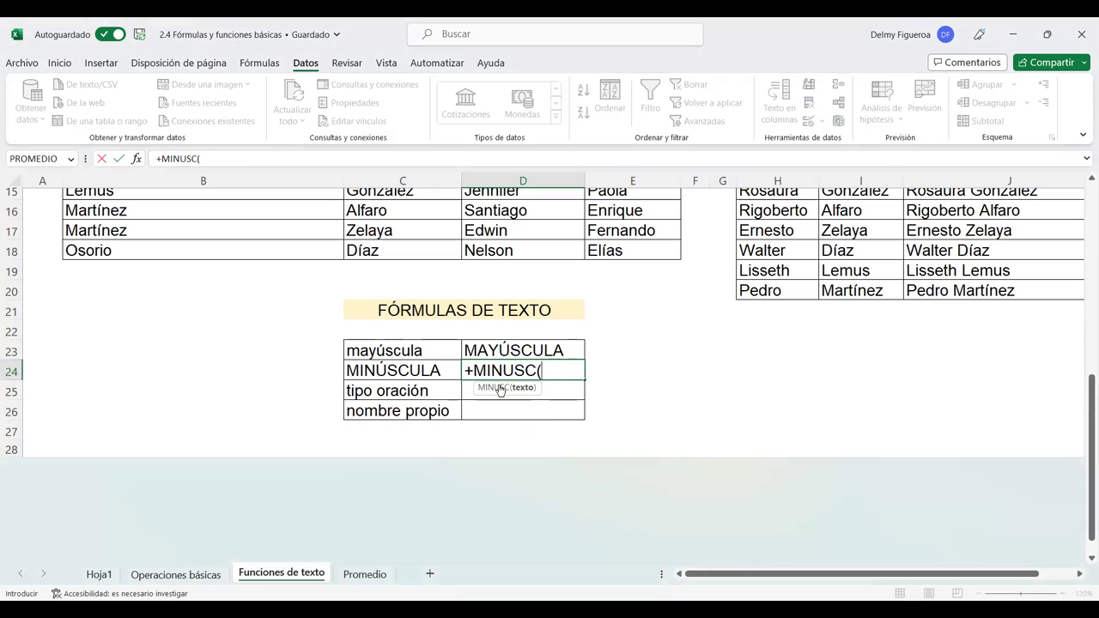
left_click(404, 370)
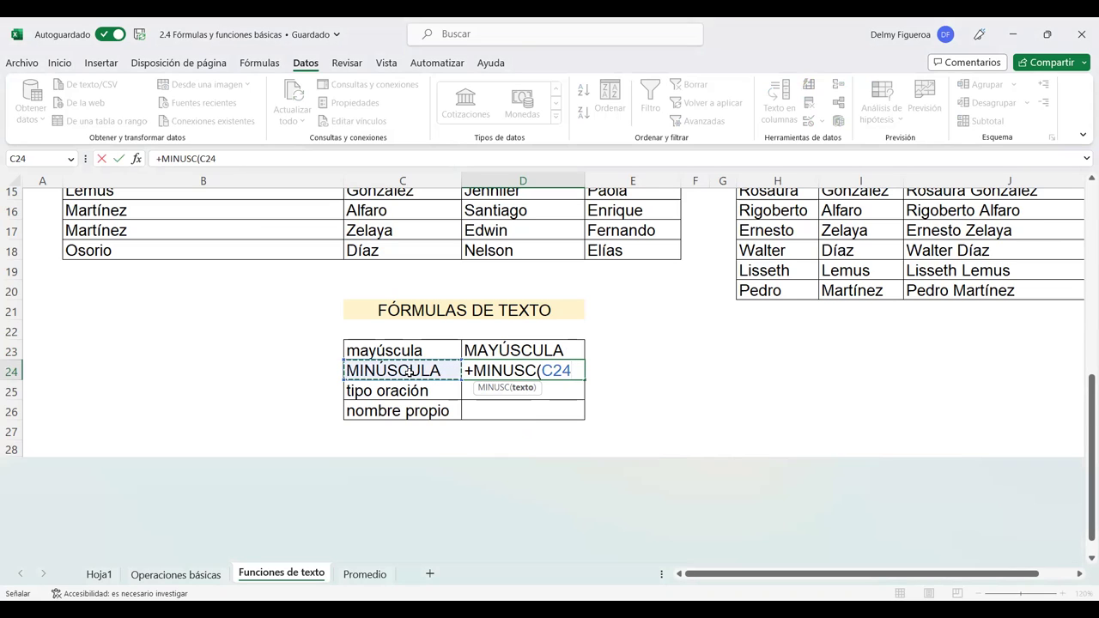
key("Return")
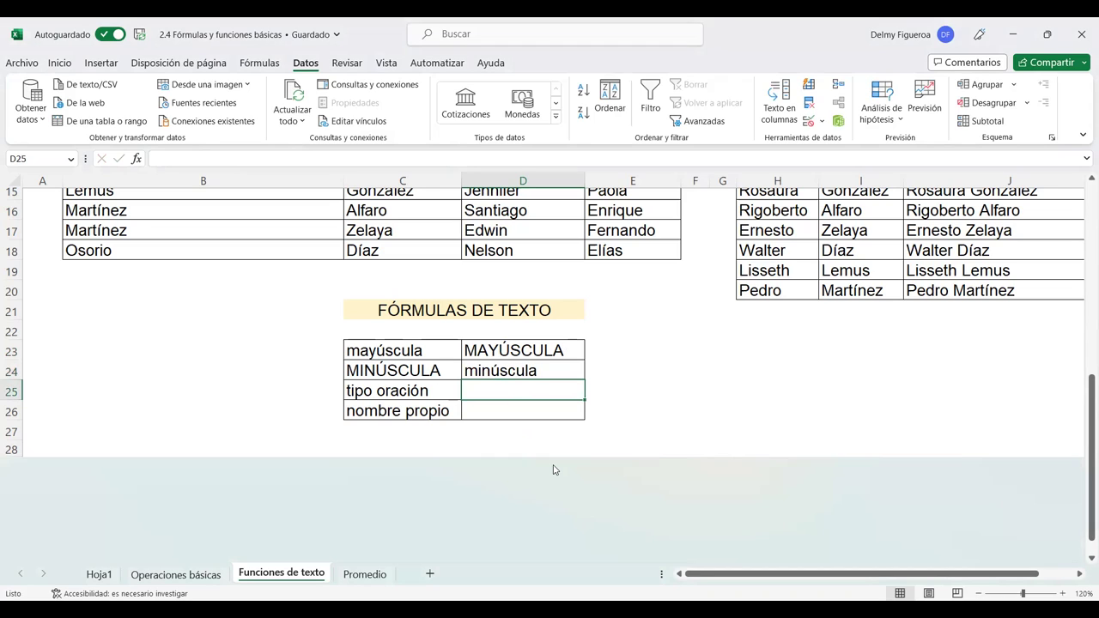
Enter a NOMPROPIO formula on C25 in D25, turning 'tipo oración' into 'Tipo Oración'
left_click_drag(443, 391, 446, 402)
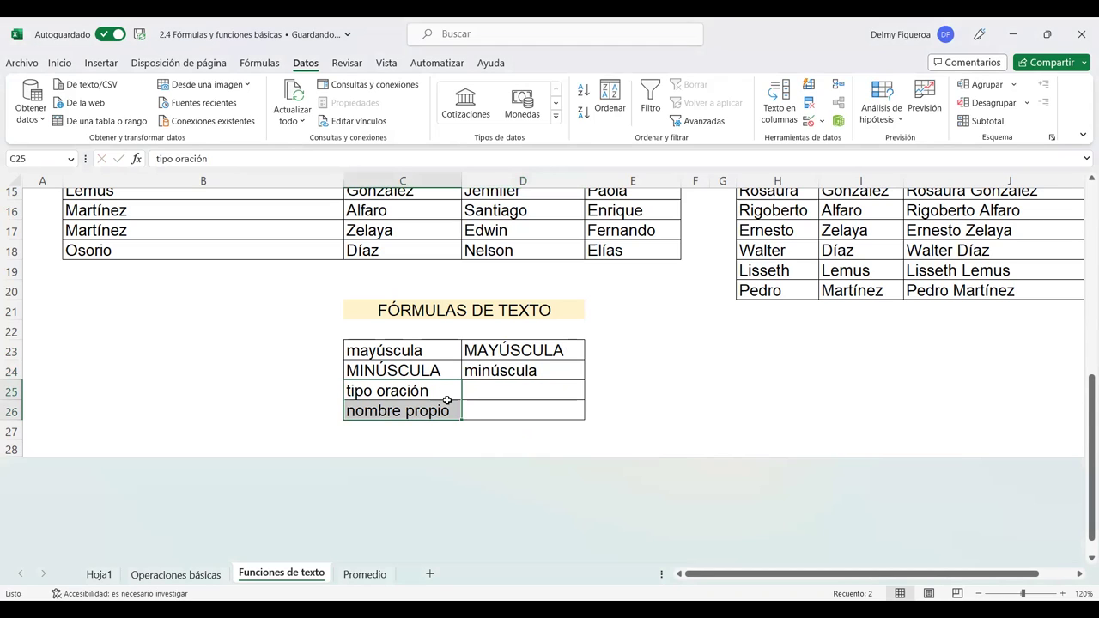
left_click(508, 390)
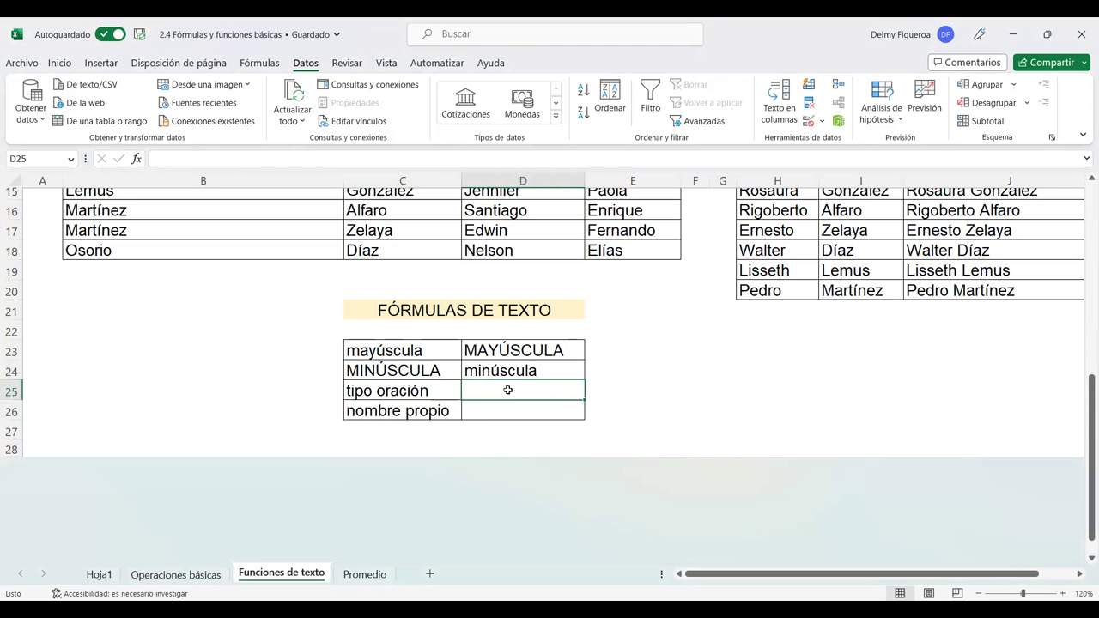
type("+")
type("nom")
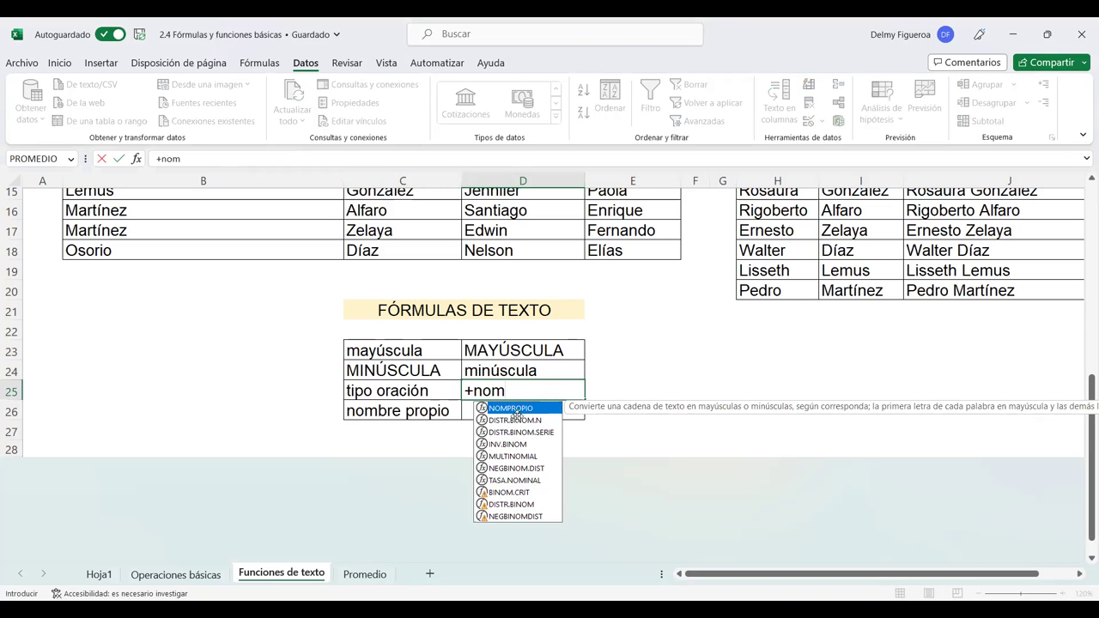
double_click(519, 410)
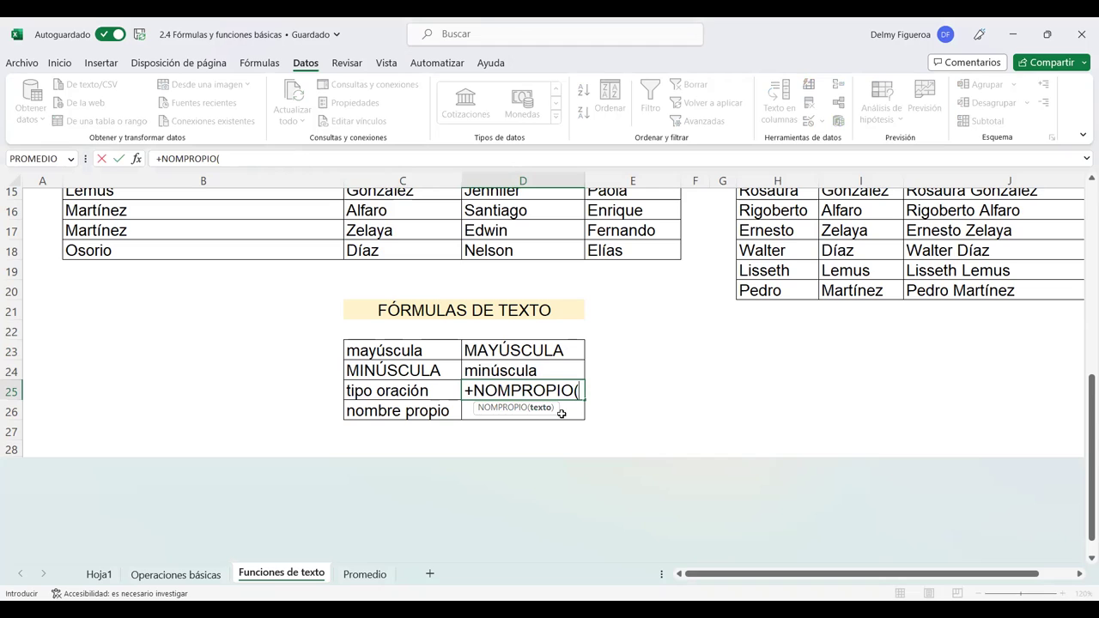
left_click(413, 391)
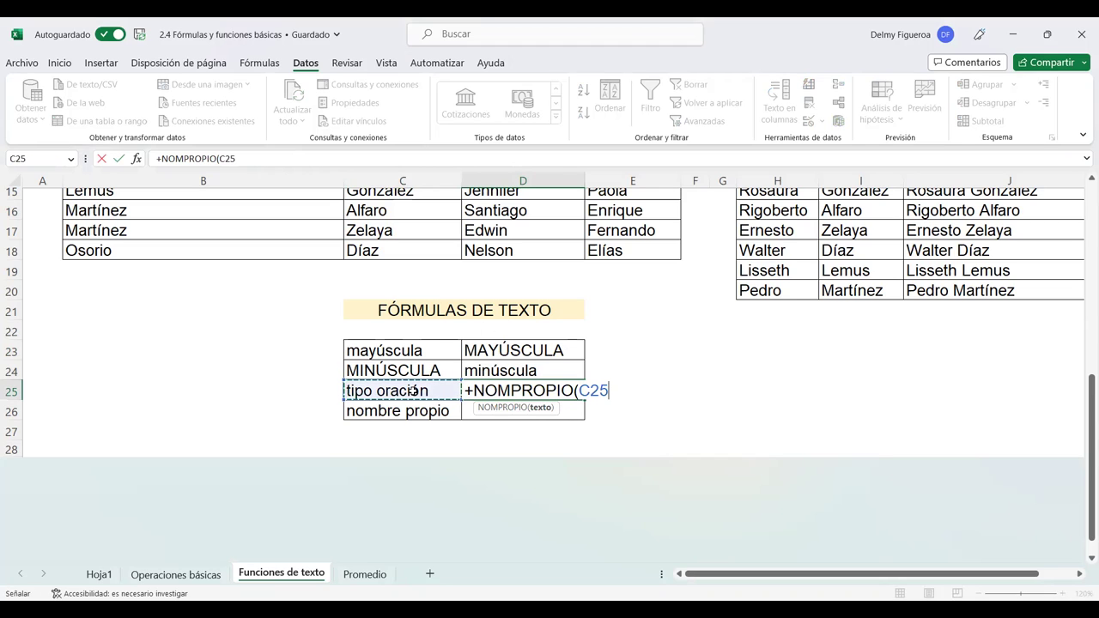
key("Return")
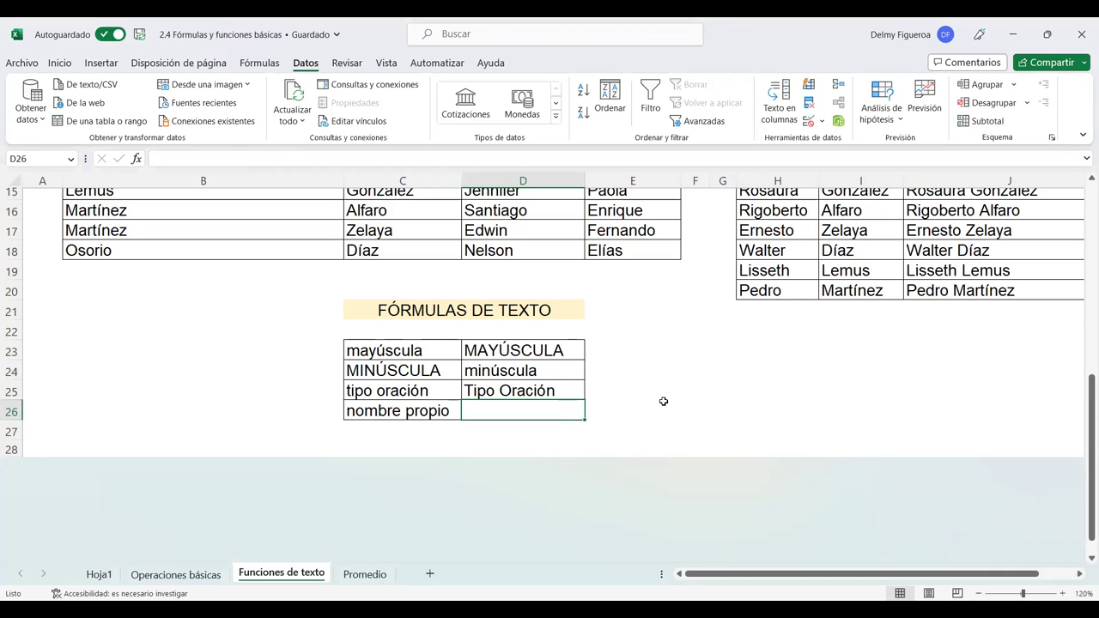
Copy D25's NOMPROPIO formula down to D26 so it shows 'Nombre Propio'
left_click(560, 385)
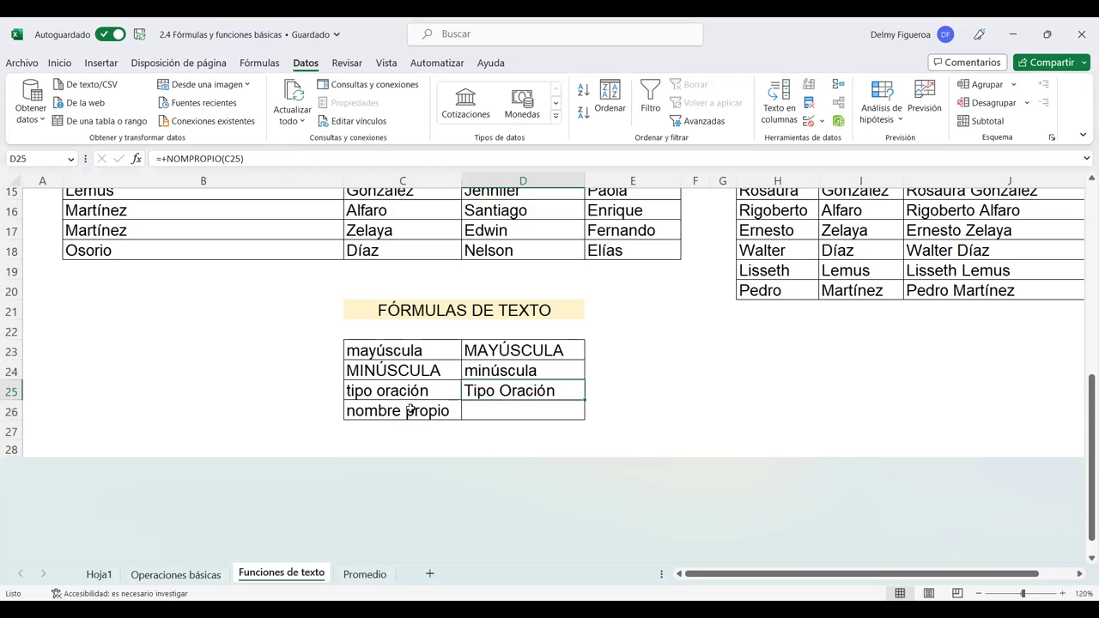
left_click(410, 411)
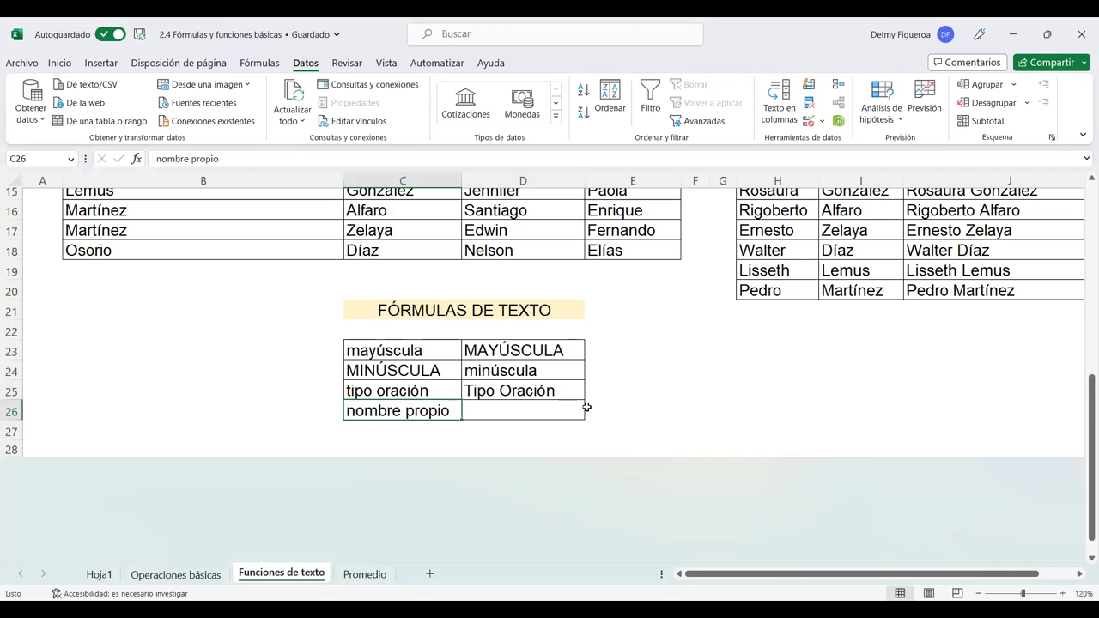
left_click(565, 388)
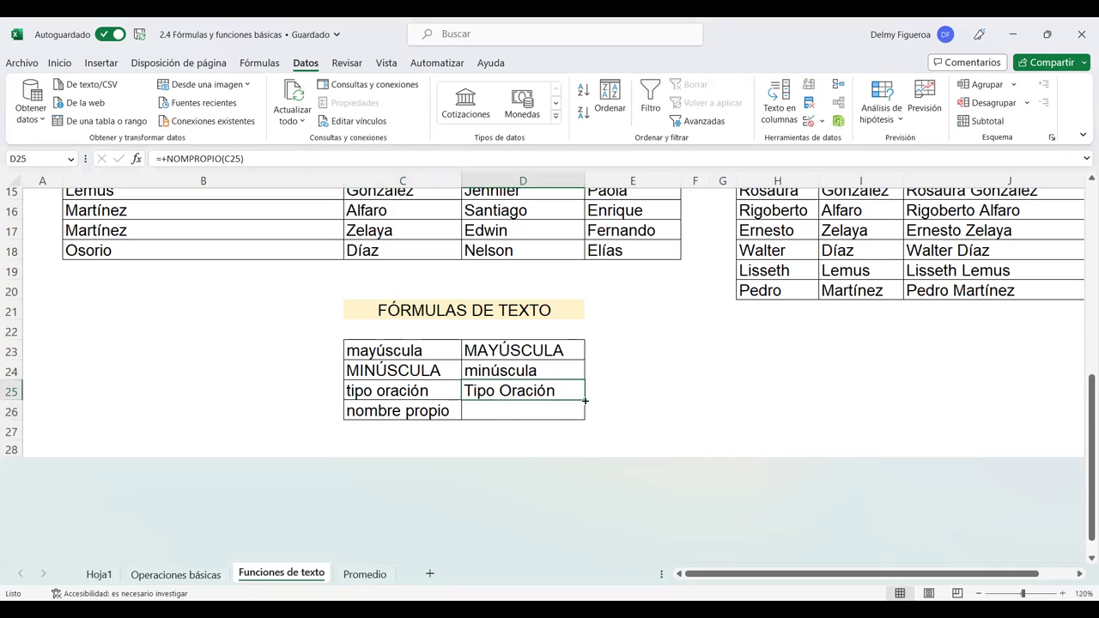
left_click_drag(585, 401, 584, 417)
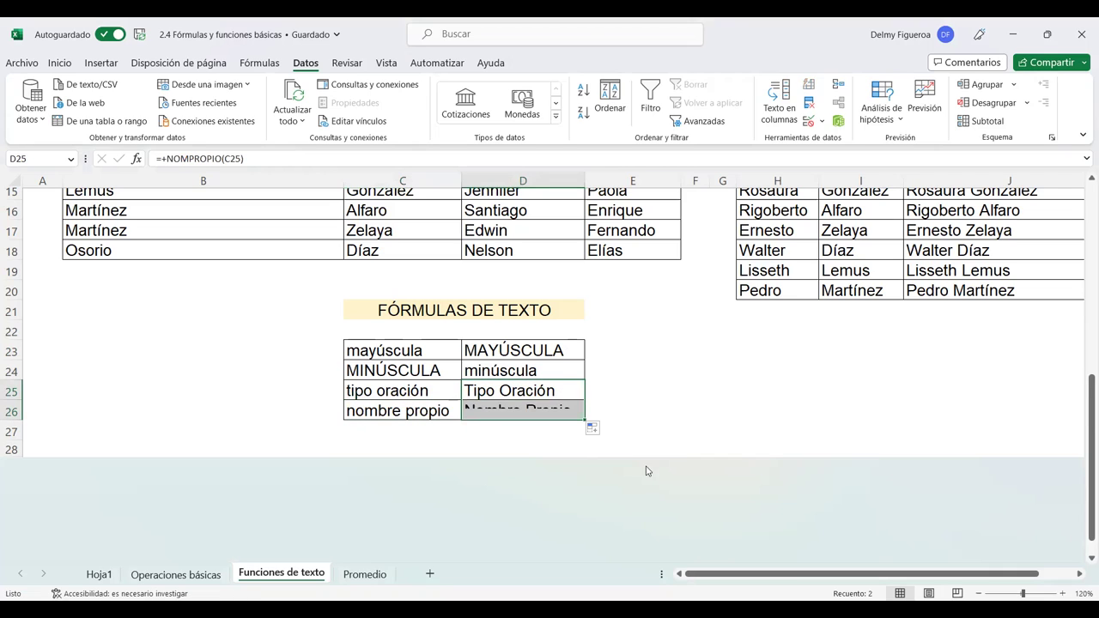
left_click(522, 412)
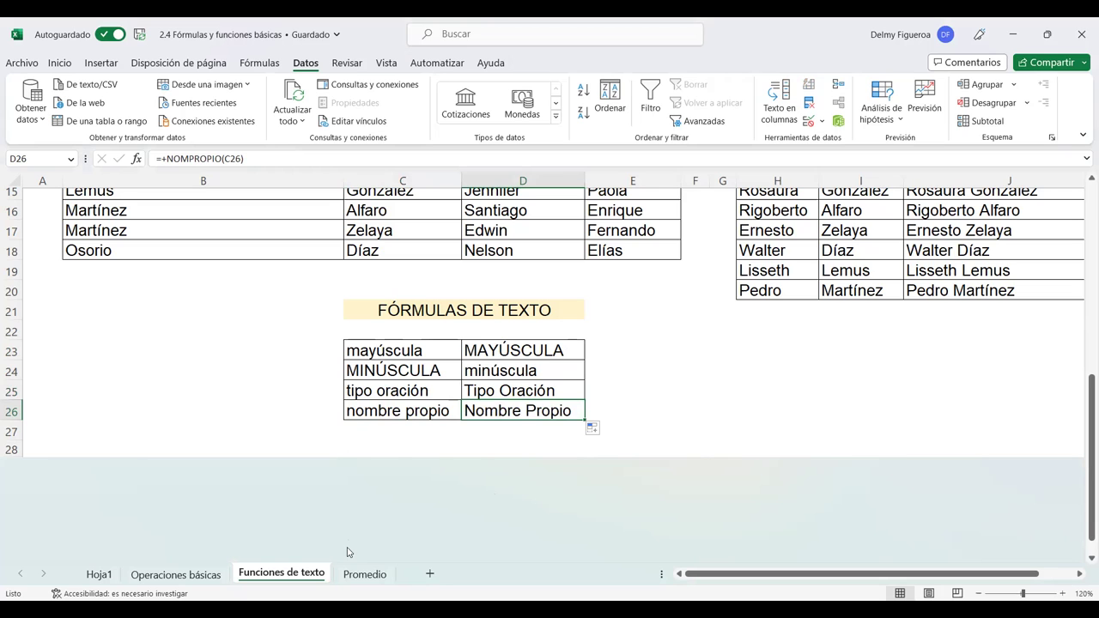
On the Promedio sheet, select Total cell F5 and bring up the AutoSum function list
left_click(364, 573)
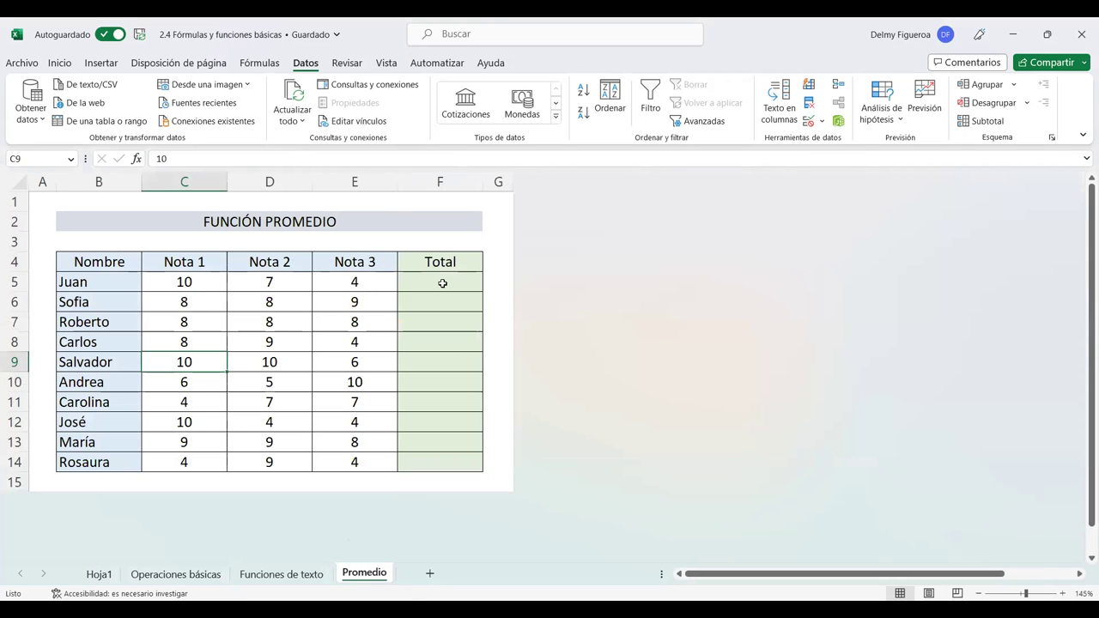
left_click(441, 283)
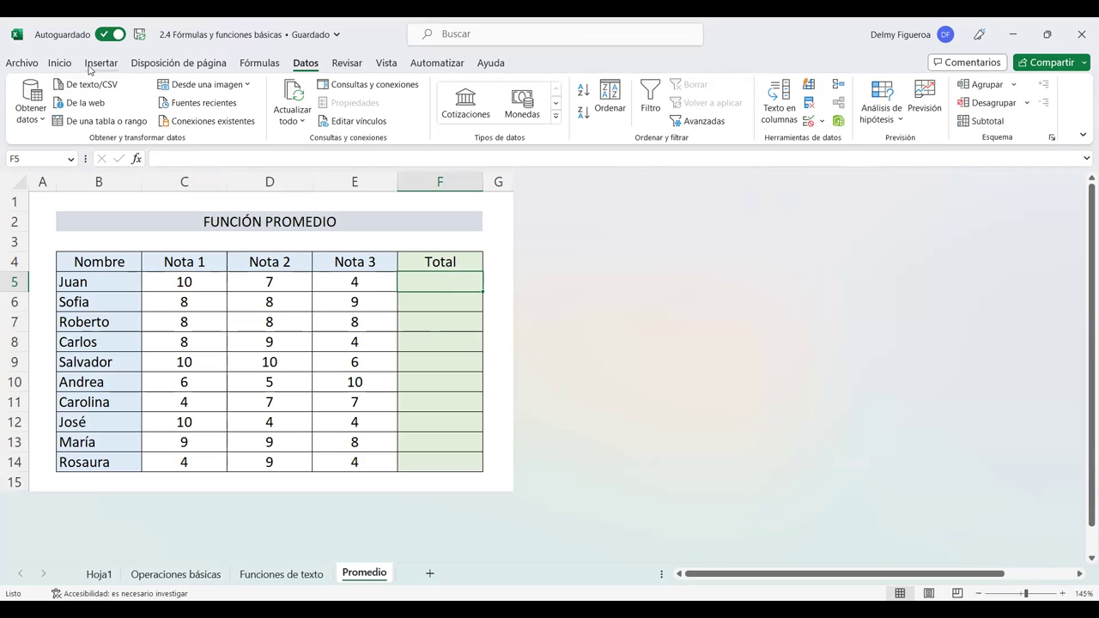
left_click(52, 63)
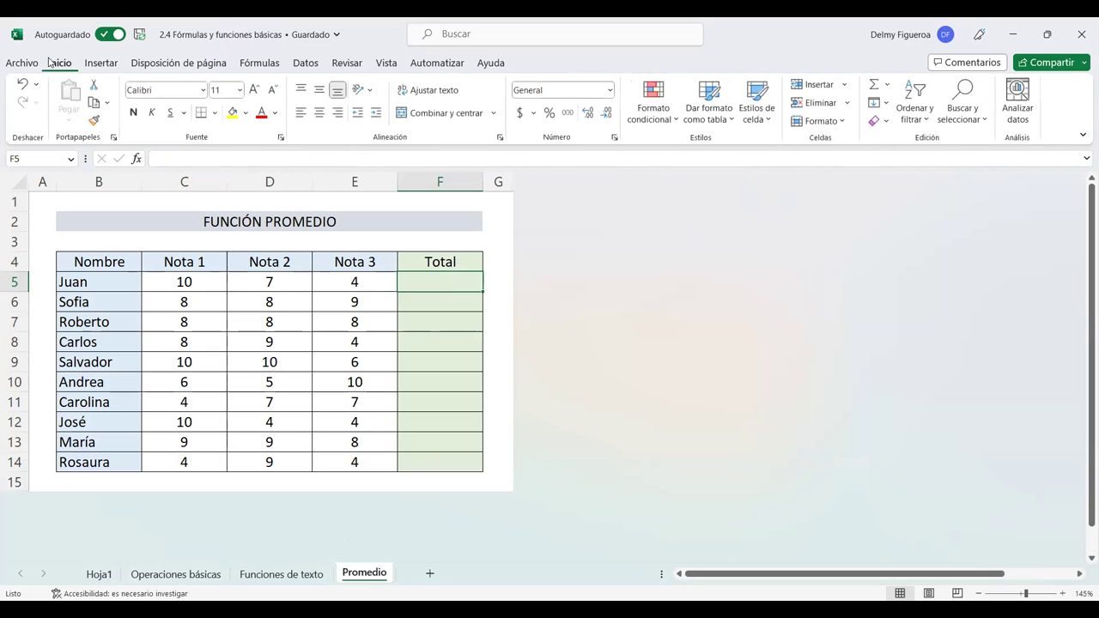
left_click(889, 86)
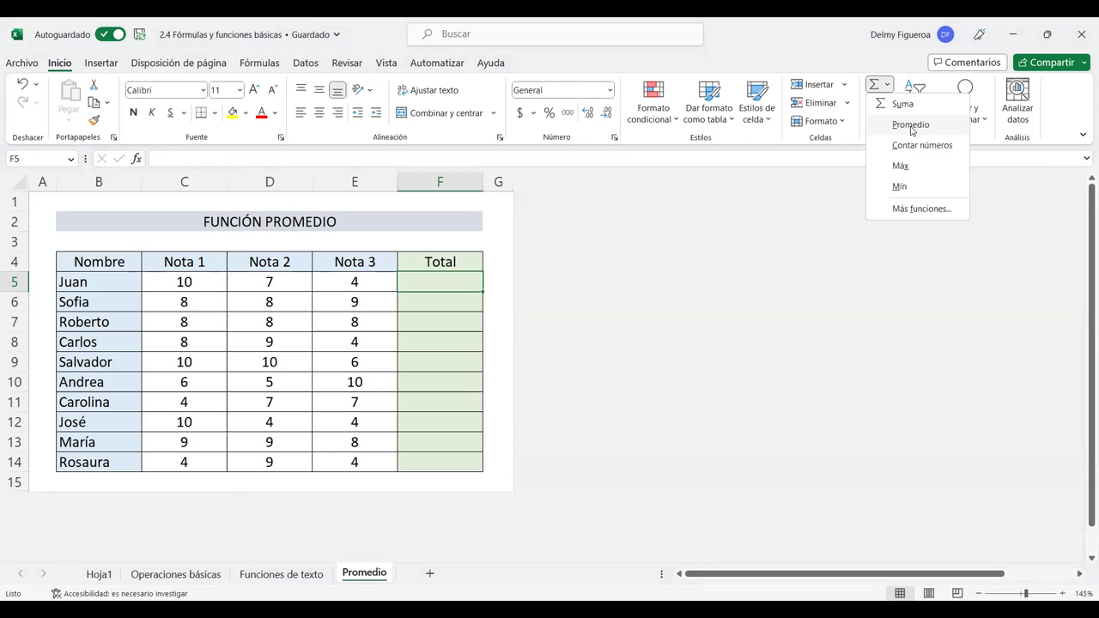
Fill F5 with =PROMEDIO(C5:E5), averaging Juan's three grades to 7
left_click(910, 124)
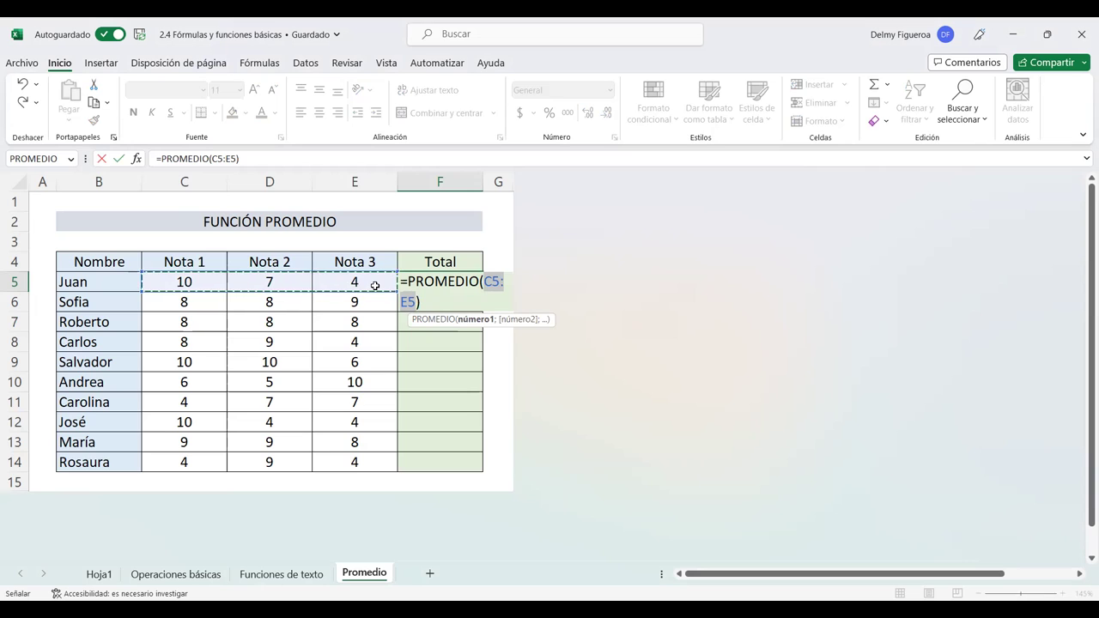
key("Return")
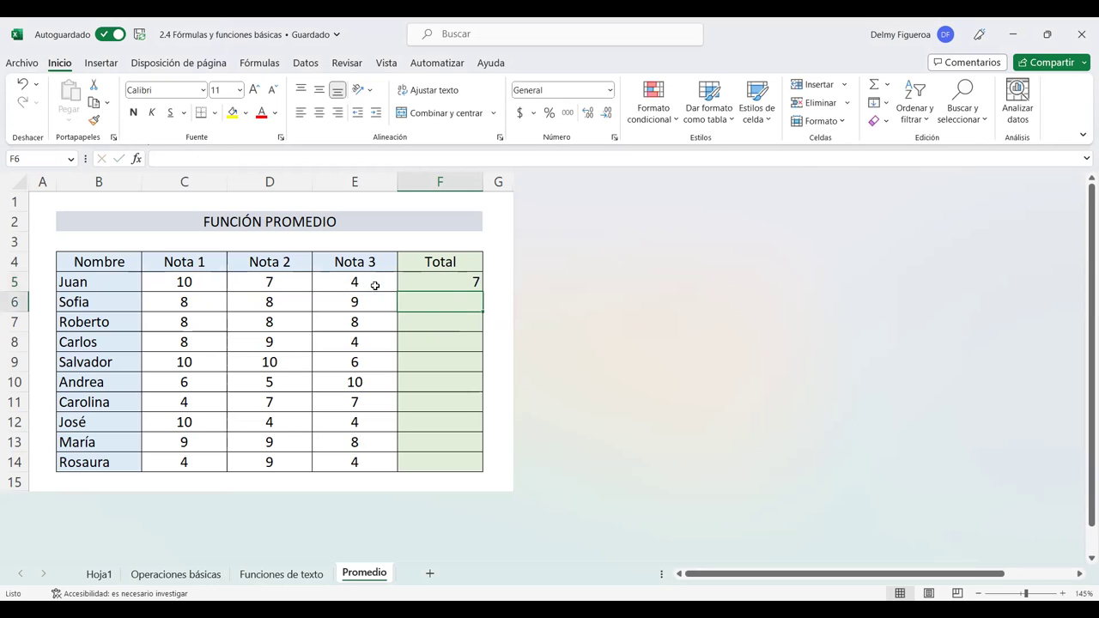
left_click(430, 279)
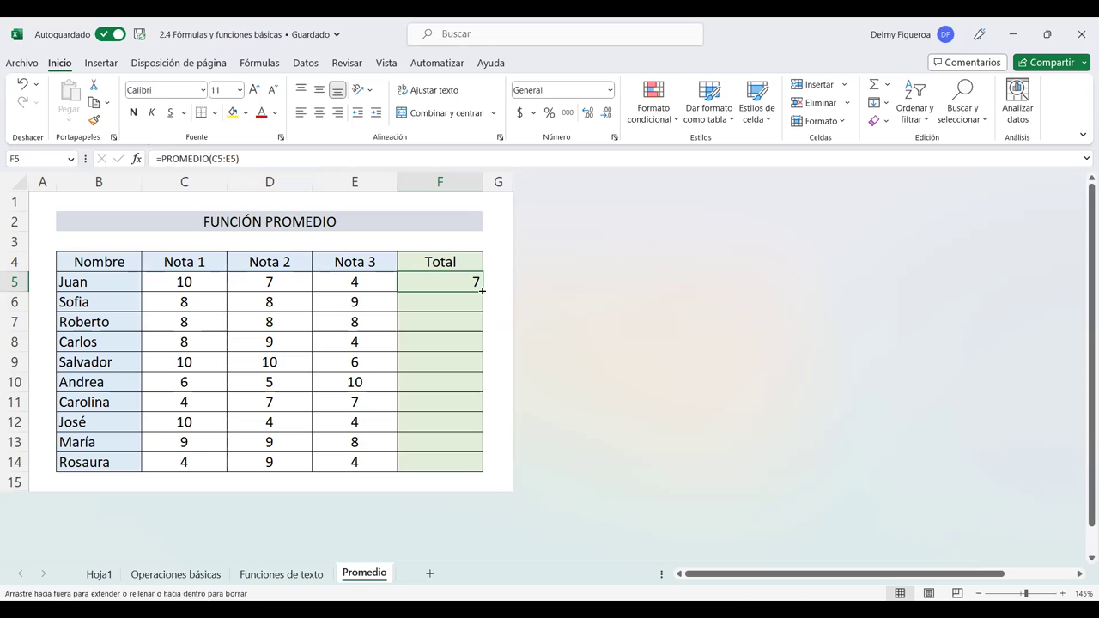
Copy the PROMEDIO formula down F6:F14 and check the copied averages
double_click(481, 291)
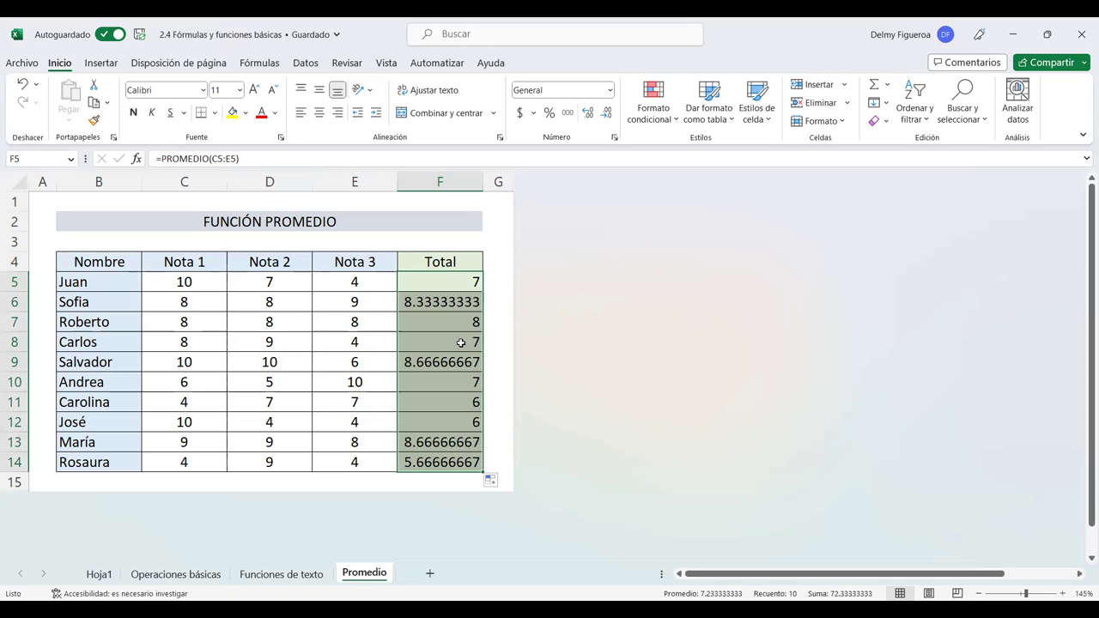
left_click(458, 301)
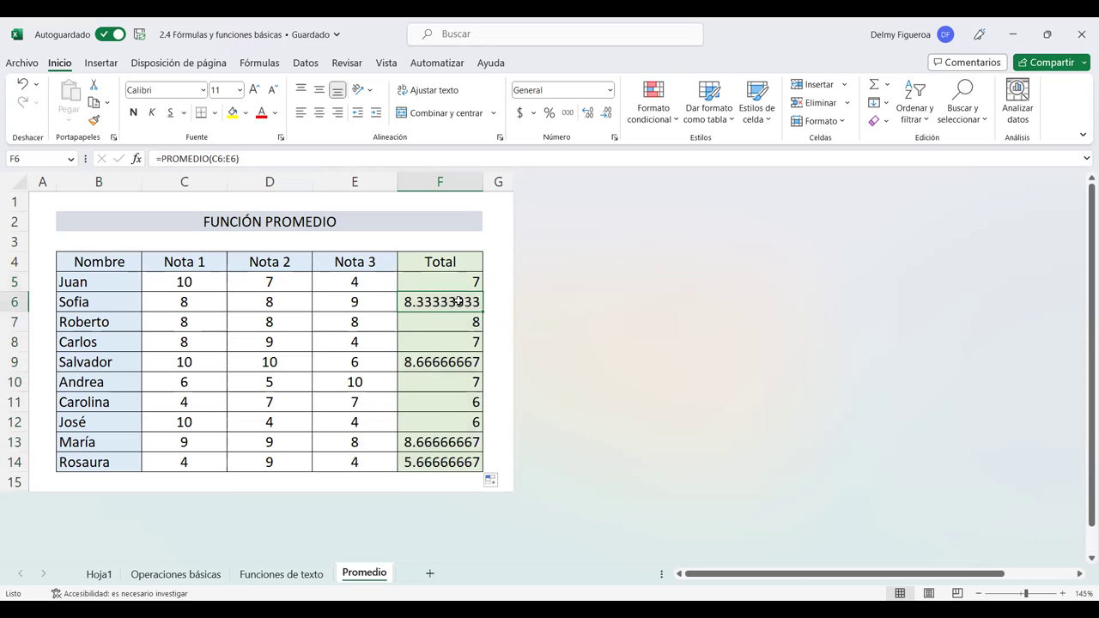
key("Down")
key("Down")
key("Down")
key("Down")
key("Down")
key("Down")
key("Down")
key("Down")
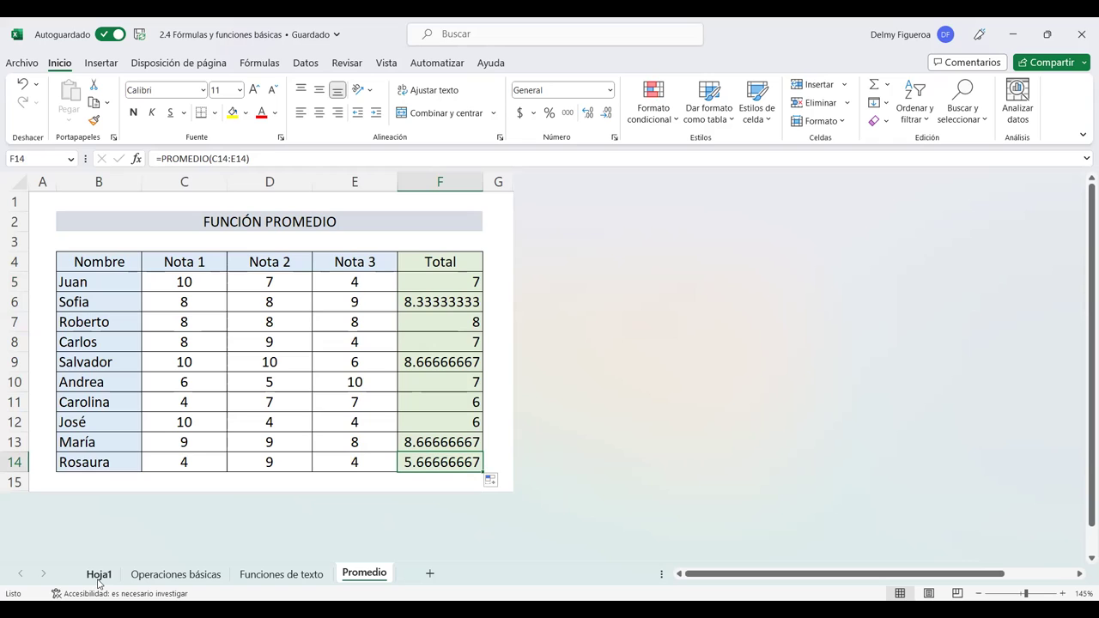
On Hoja1, enter +SUMA(A2:A3) in D2 so Suma shows 3
left_click(98, 576)
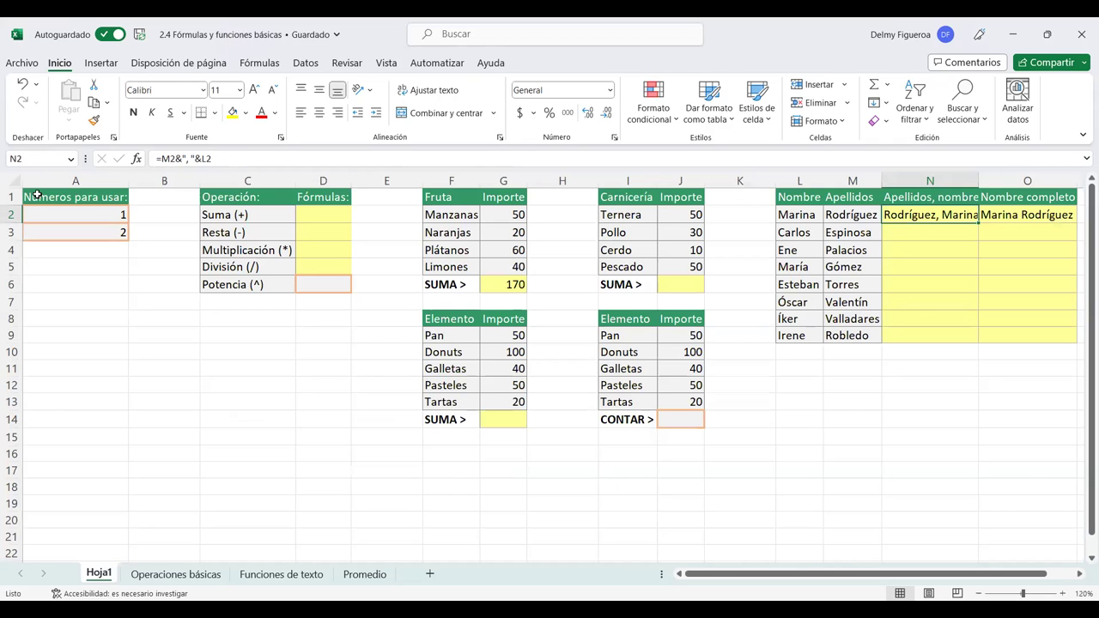
left_click(319, 214)
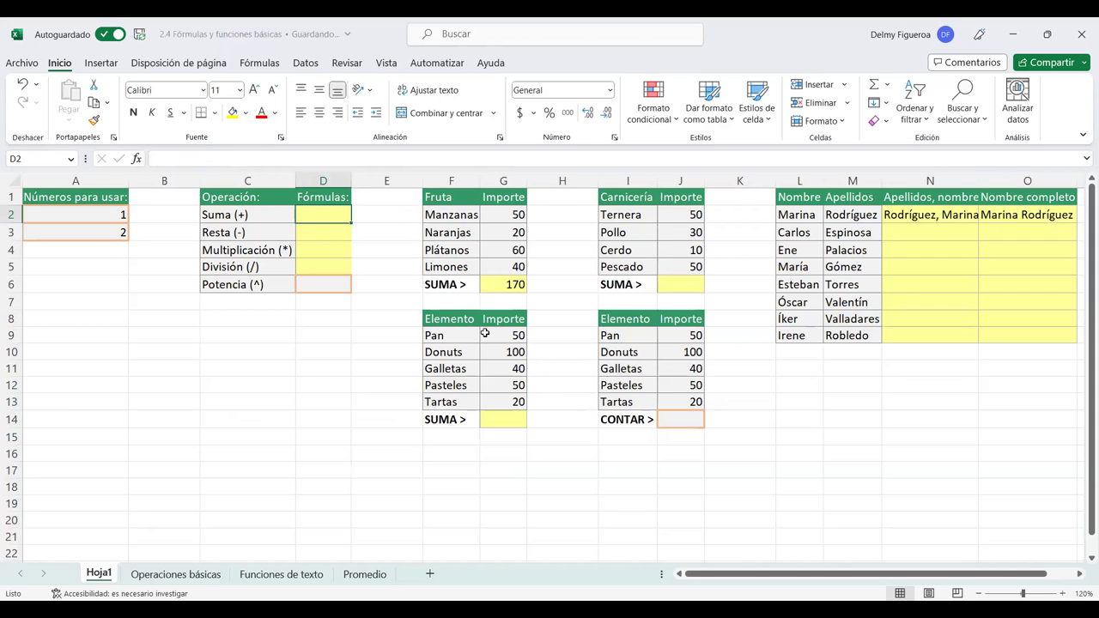
type("+")
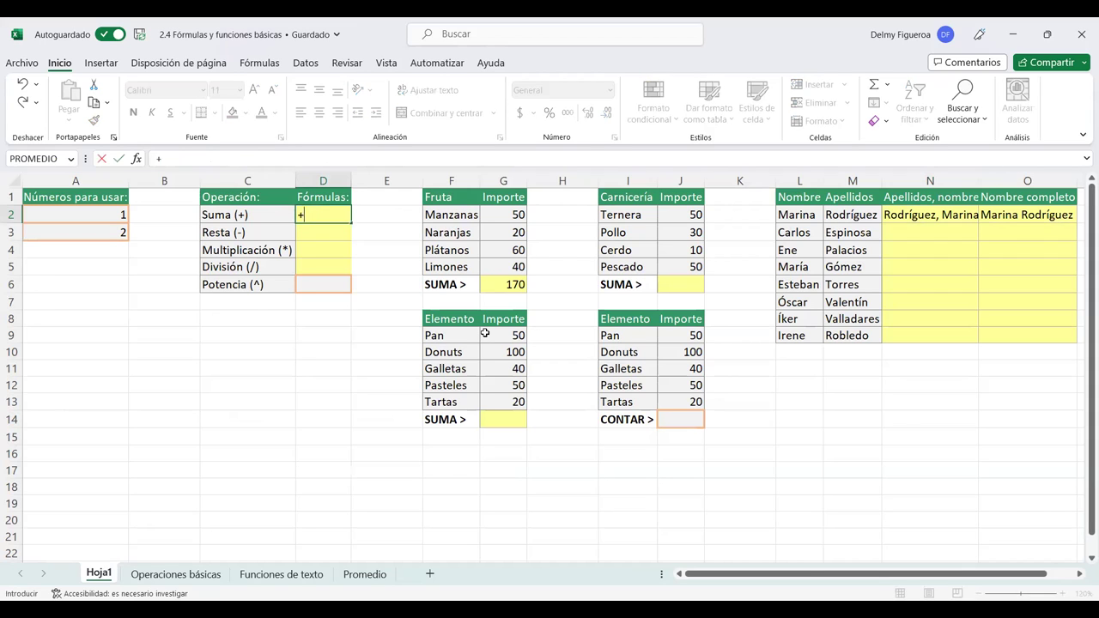
type("sum")
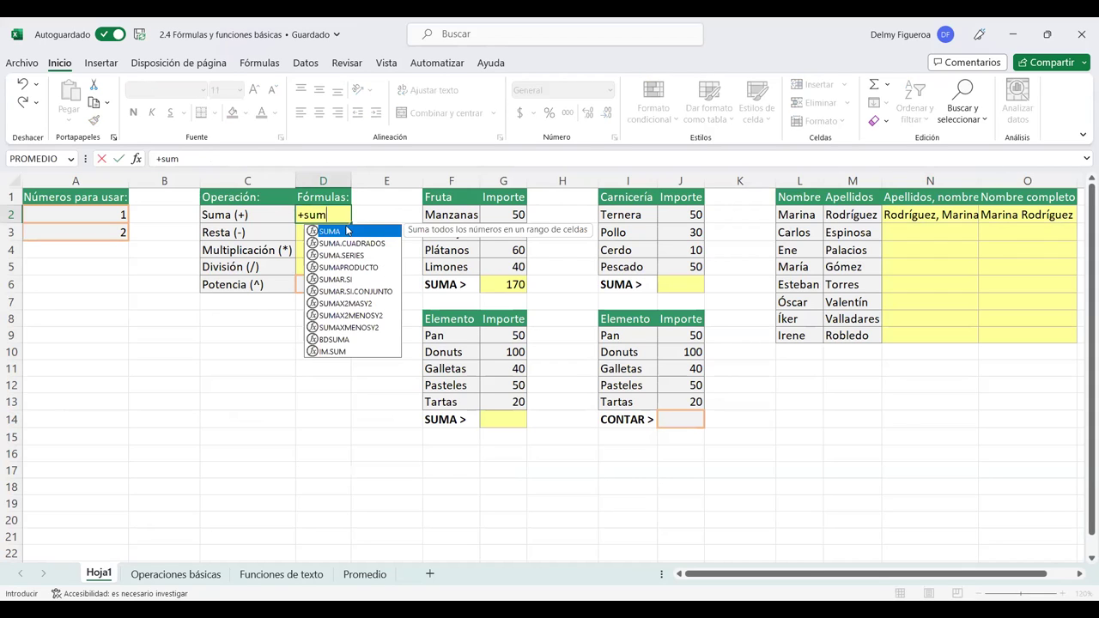
key("Tab")
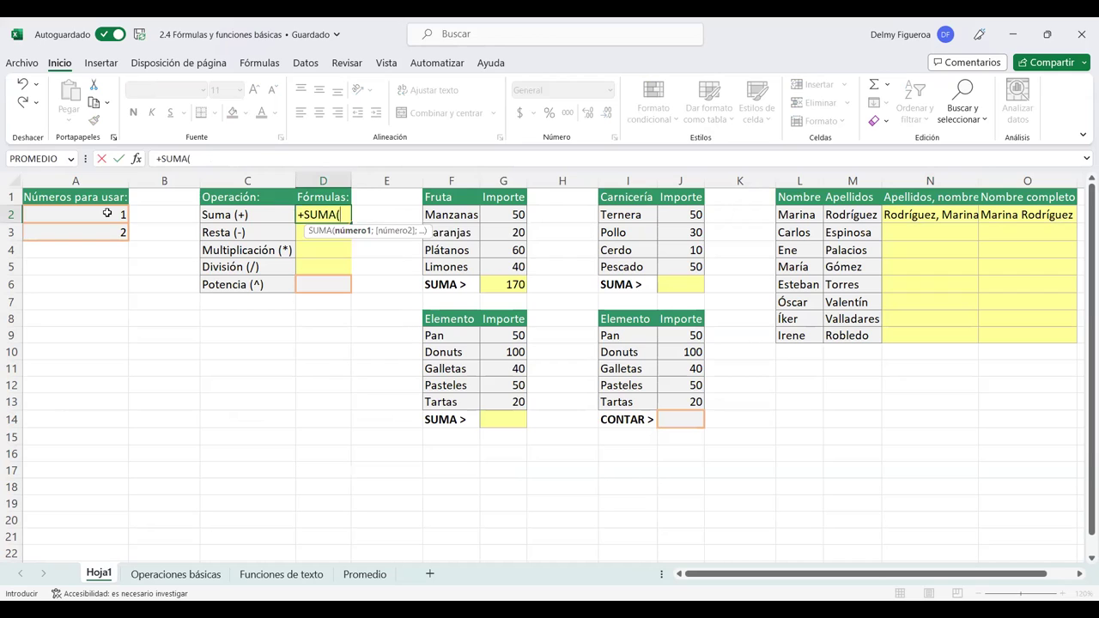
left_click(118, 215)
left_click_drag(119, 215, 108, 231)
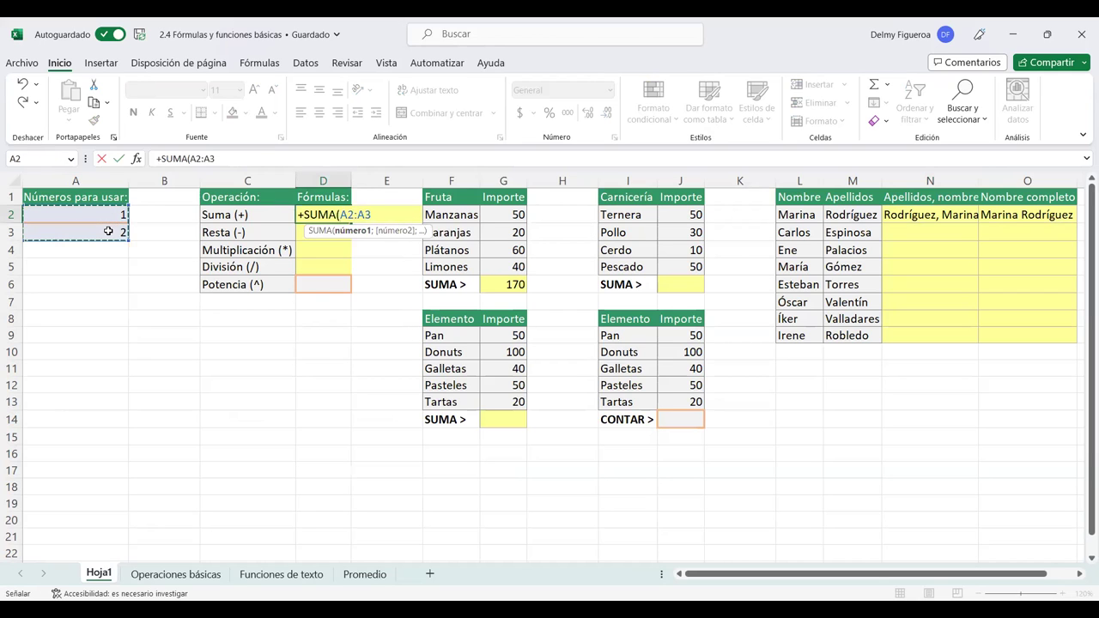
key("Return")
Enter +A2-A3 in D3 so Resta shows -1
type("+")
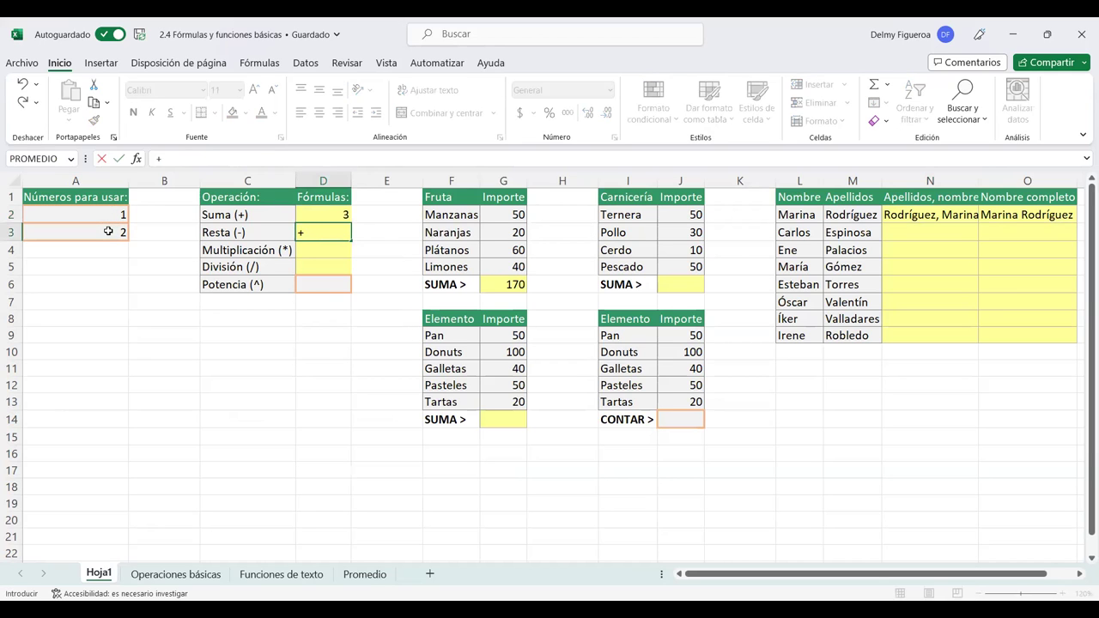
left_click(95, 211)
type("-")
left_click(89, 232)
key("Return")
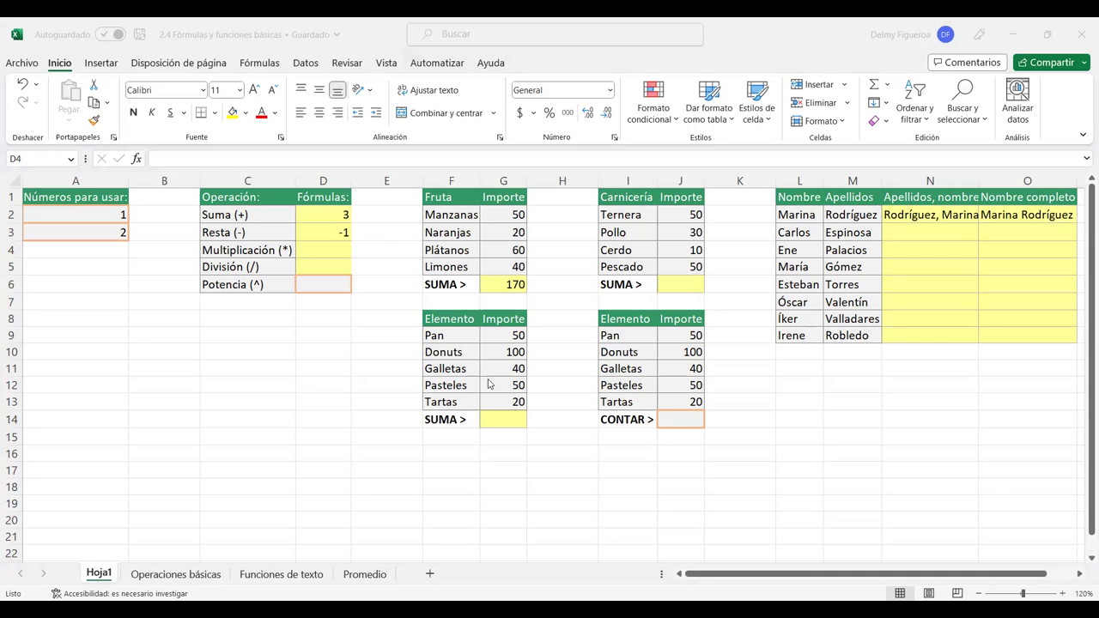
Enter +PRODUCTO(A2:A3) in D4 so Multiplicación shows 2
left_click(337, 258)
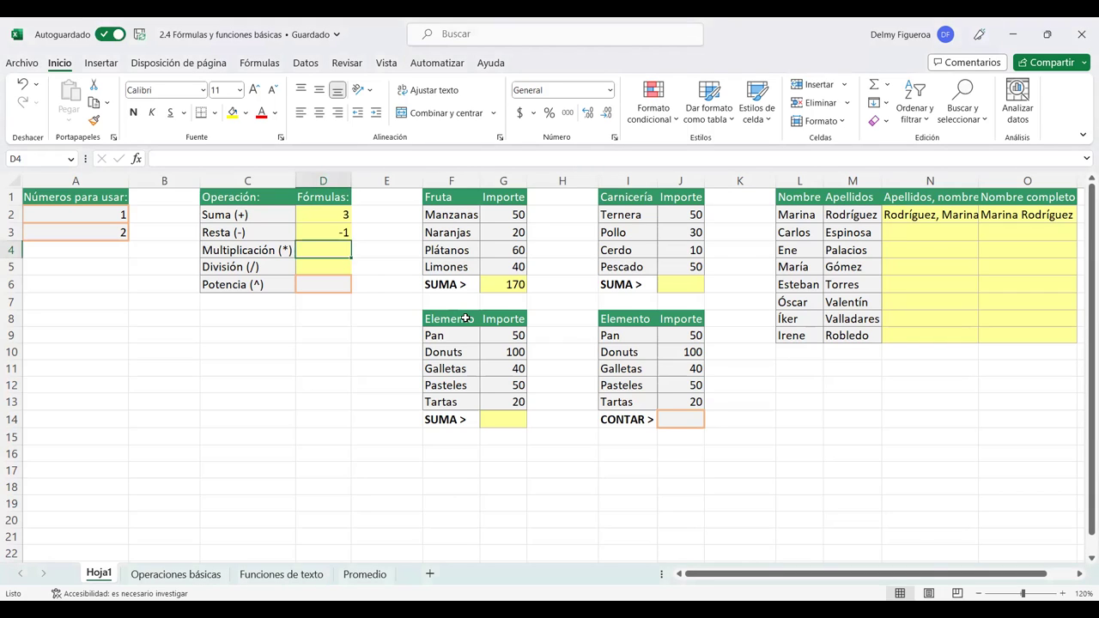
type("=")
type("+")
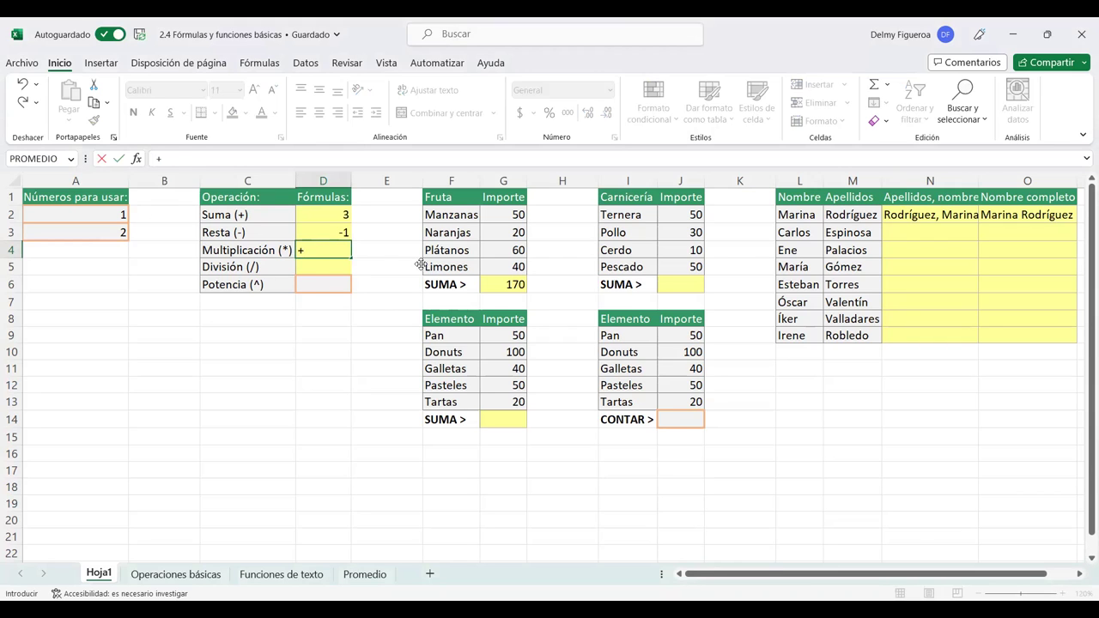
type("prod")
key("Tab")
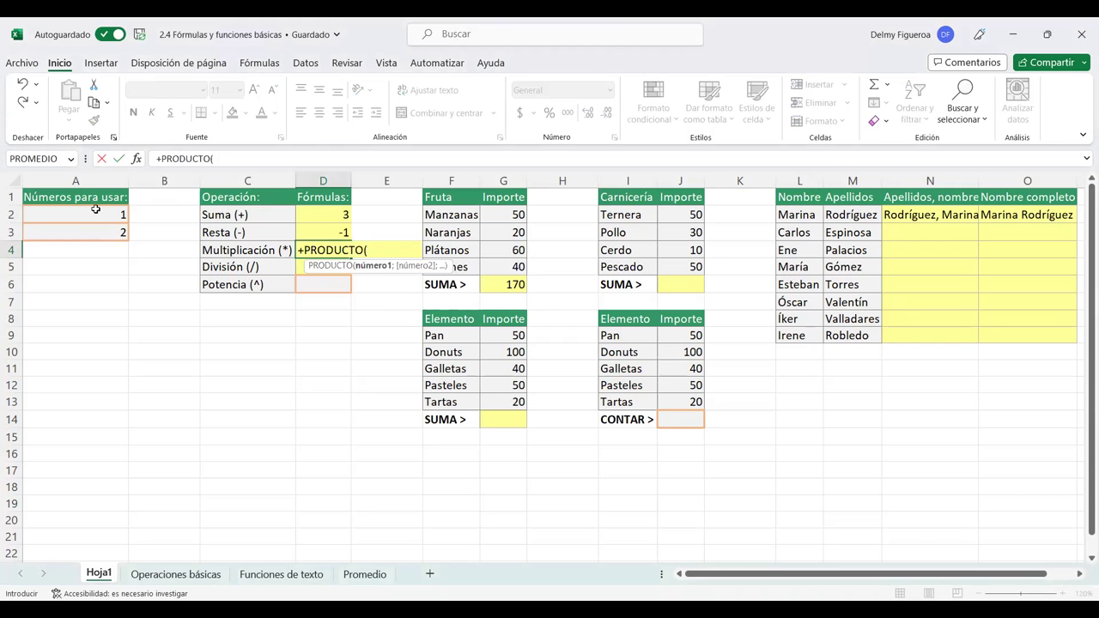
left_click_drag(95, 214, 95, 236)
key("Return")
Enter +A2/A3 in D5 for the División quotient 0.5
type("+")
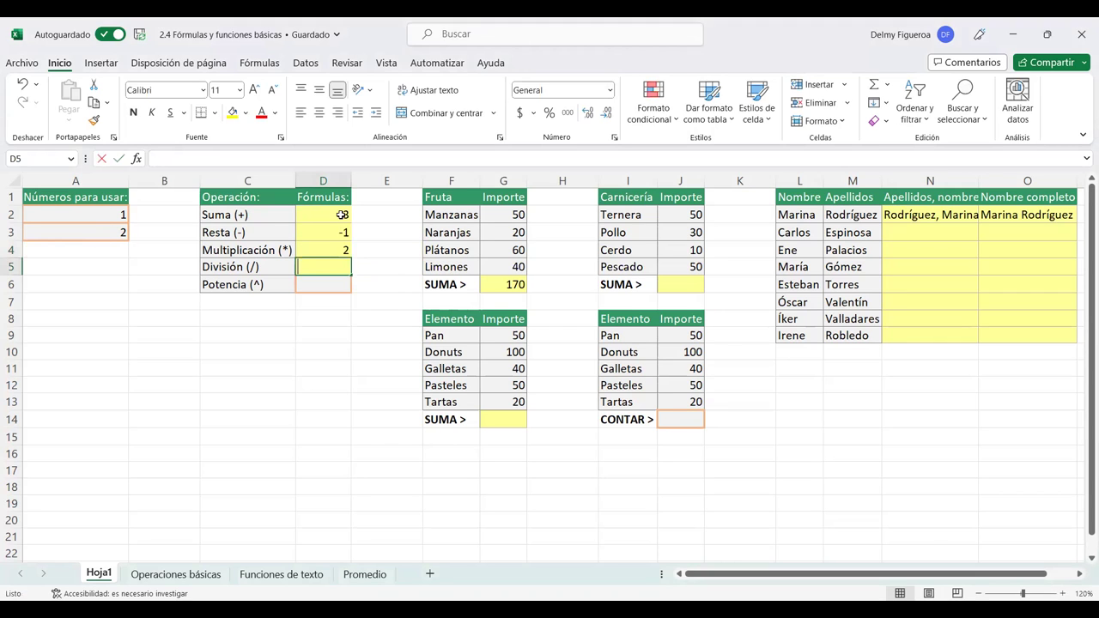
left_click(103, 209)
type("/")
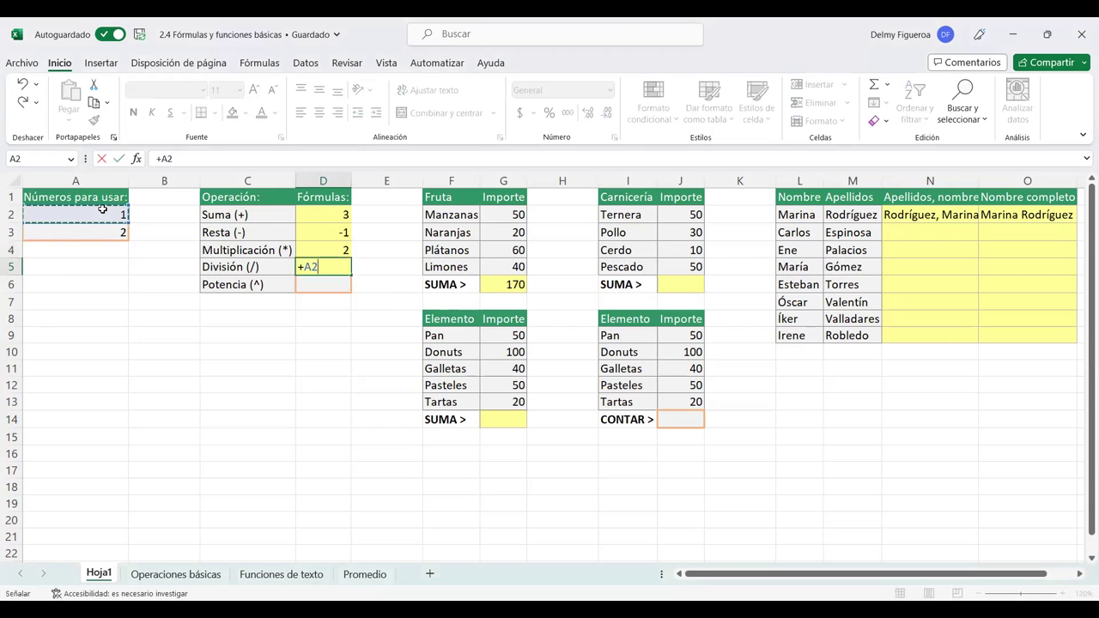
left_click(121, 232)
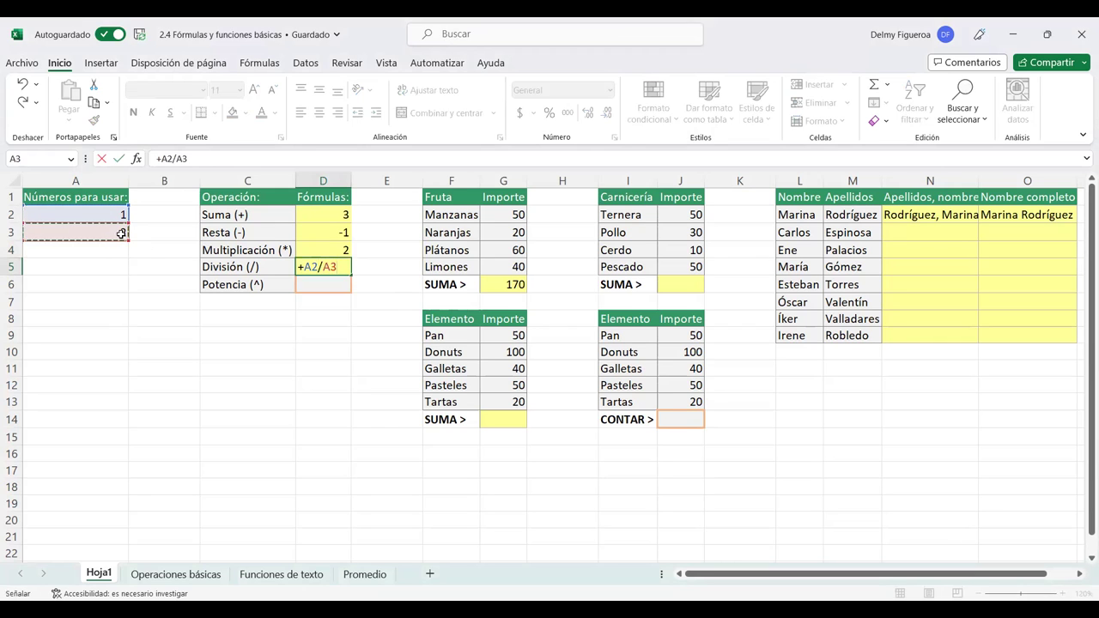
key("Return")
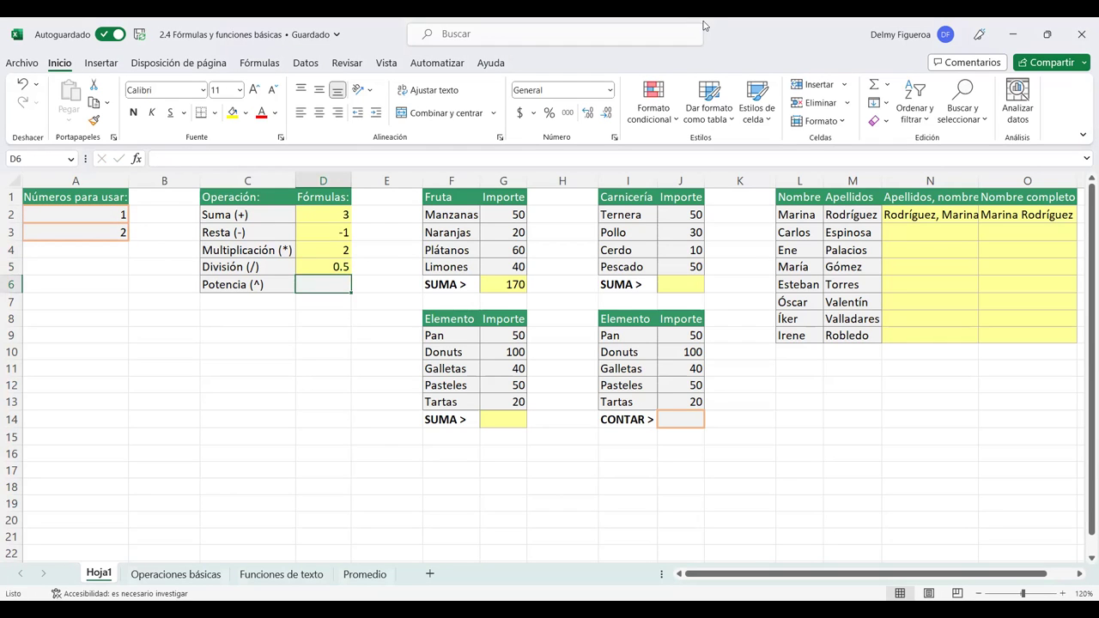
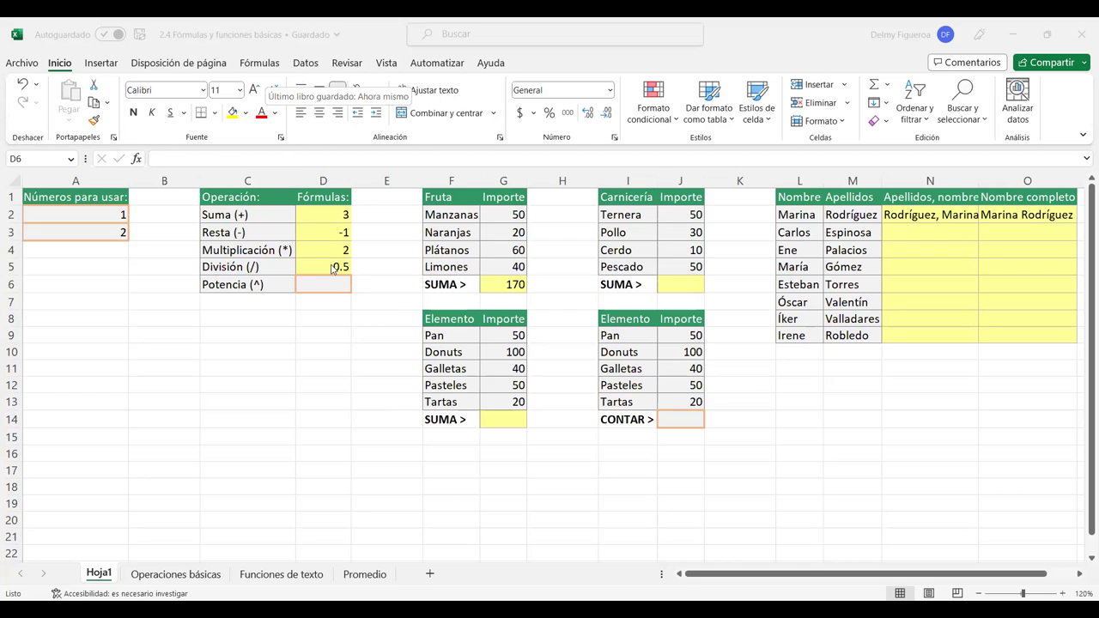
Enter the formula +A2^A3 in D6 so Potencia raises A2 to the power of A3
left_click(321, 282)
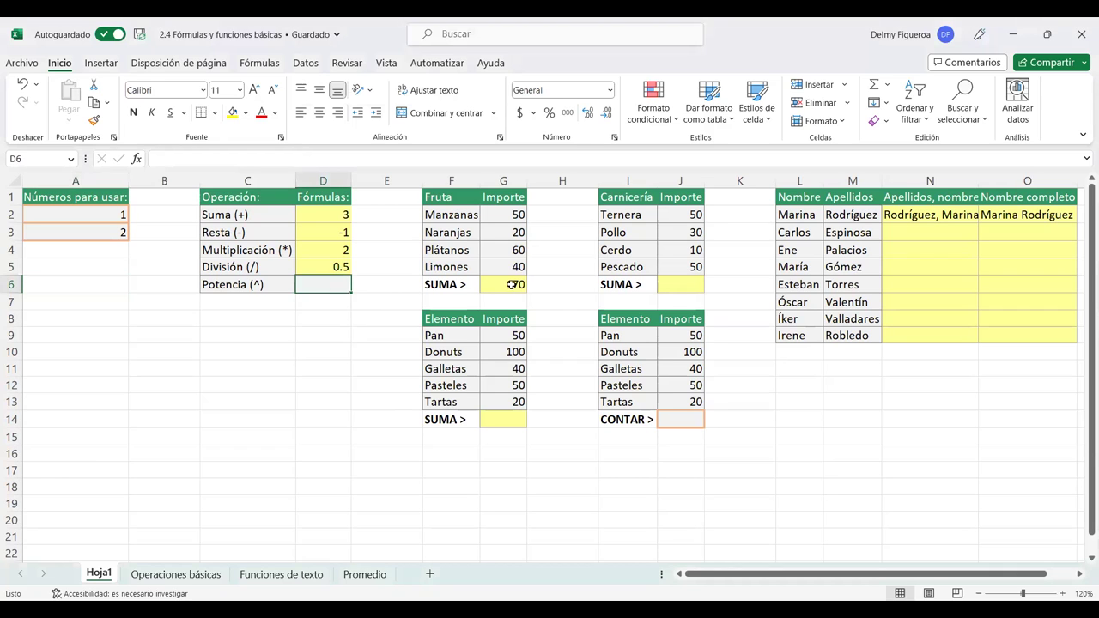
type("+")
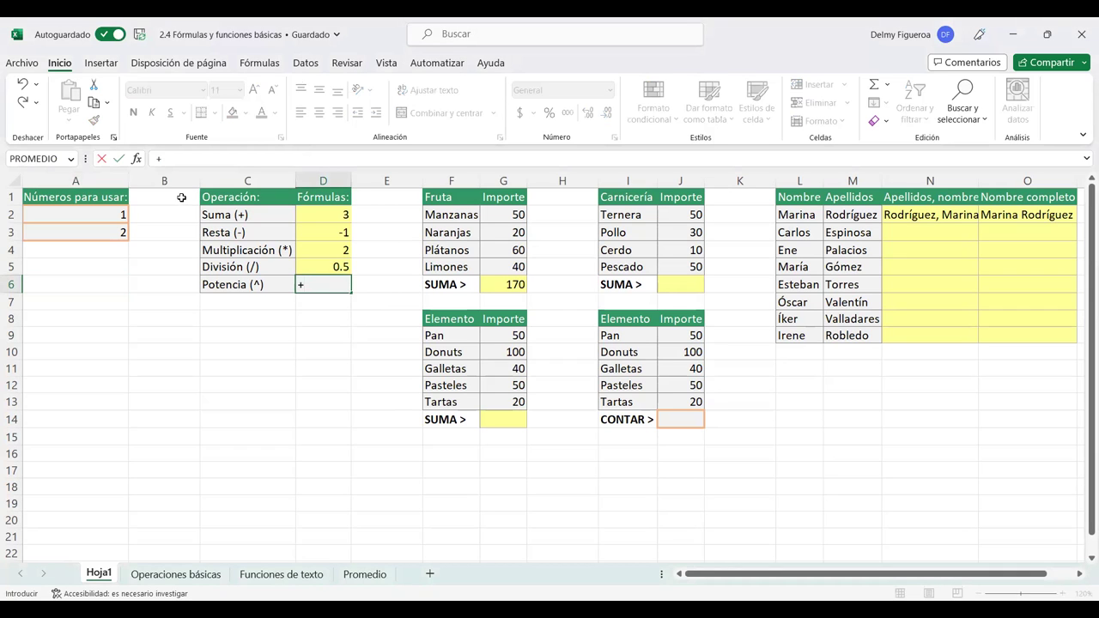
left_click(112, 213)
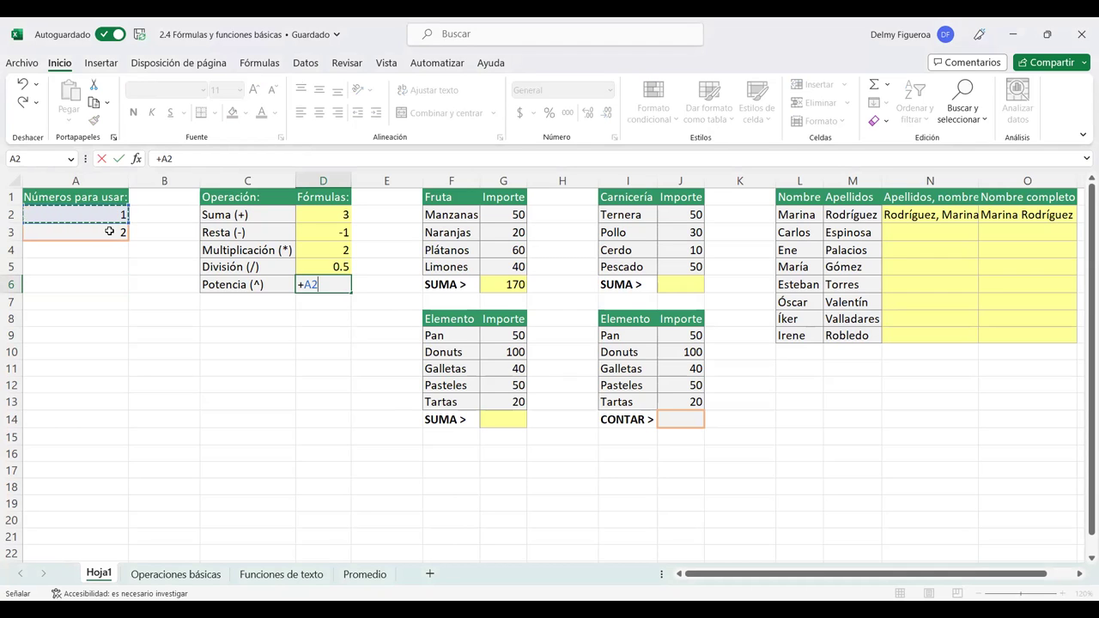
left_click(110, 232)
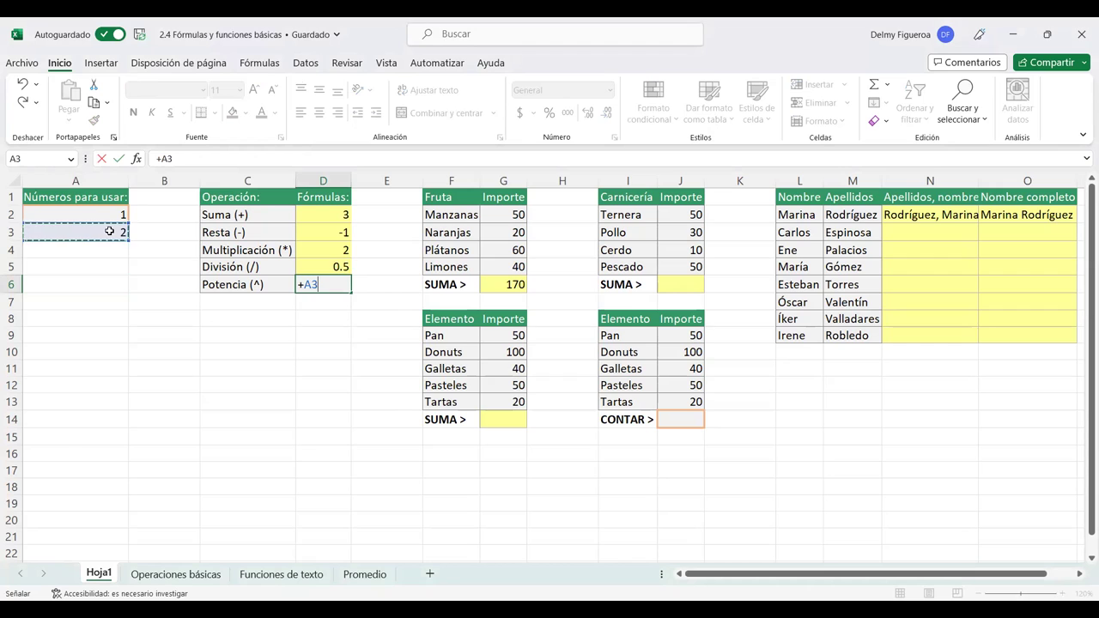
key("Up")
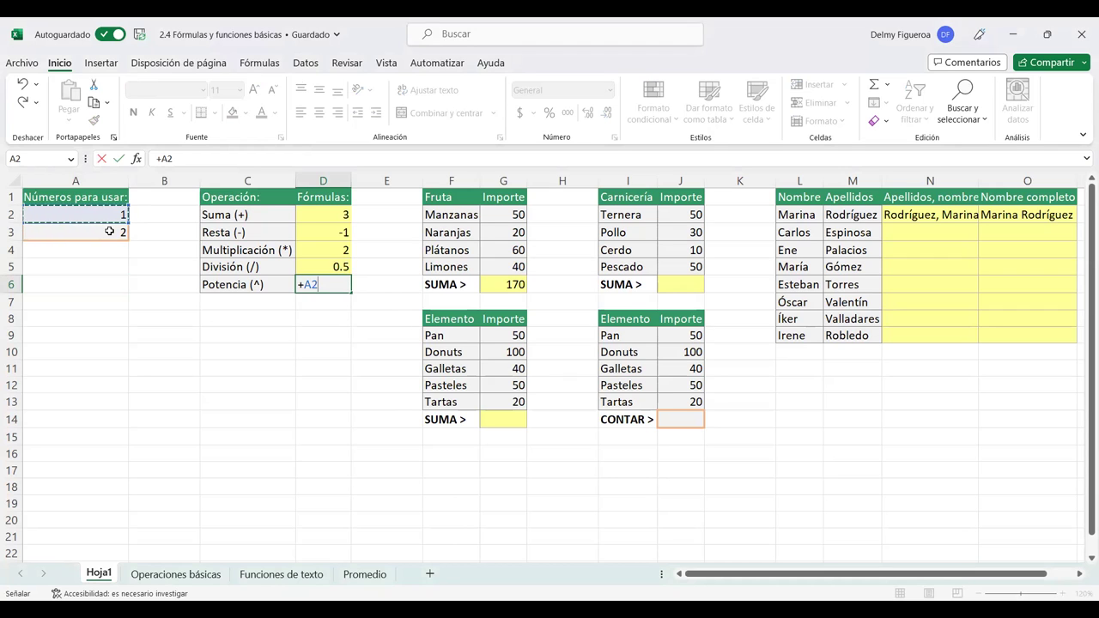
type("^^")
key("BackSpace")
left_click(110, 232)
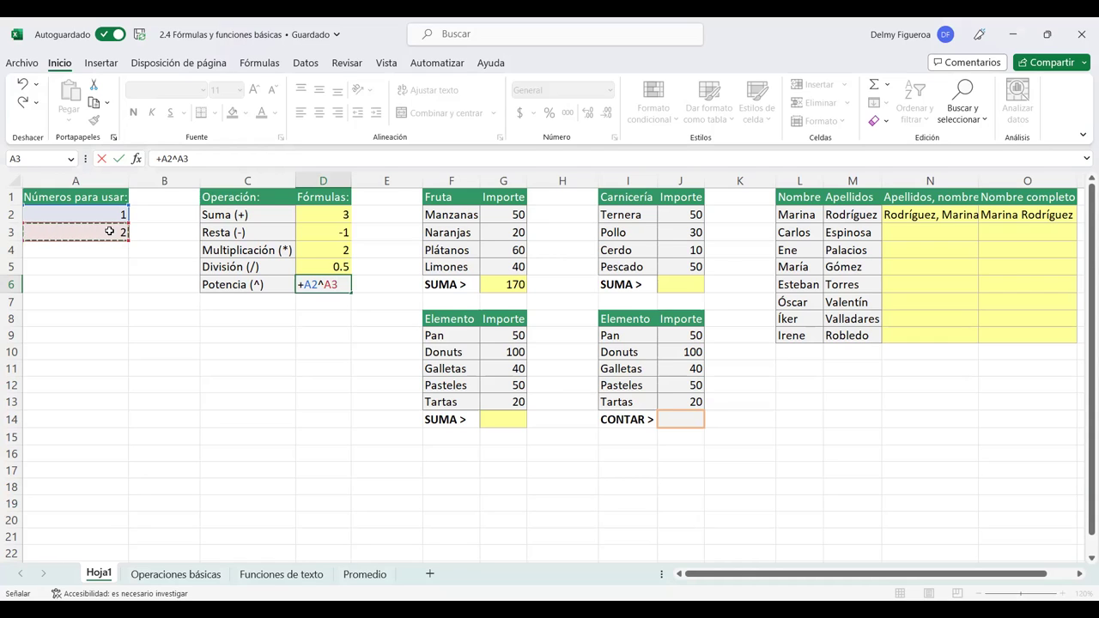
key("Return")
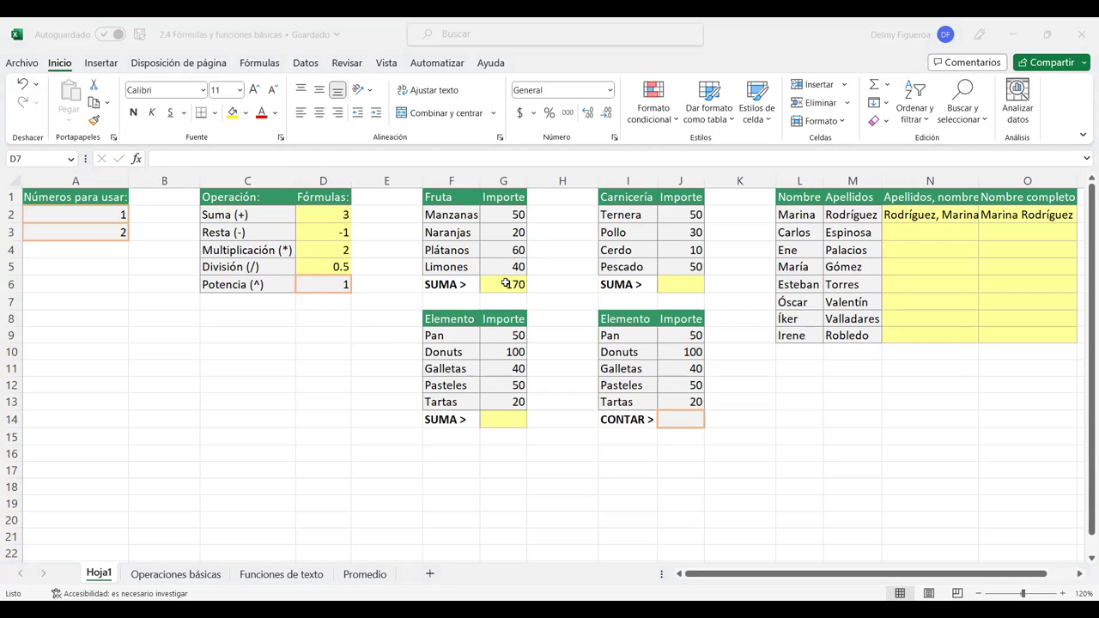
AutoSum the Carnicería amounts into J6 as =SUMA(J2:J5), giving 140
left_click(507, 287)
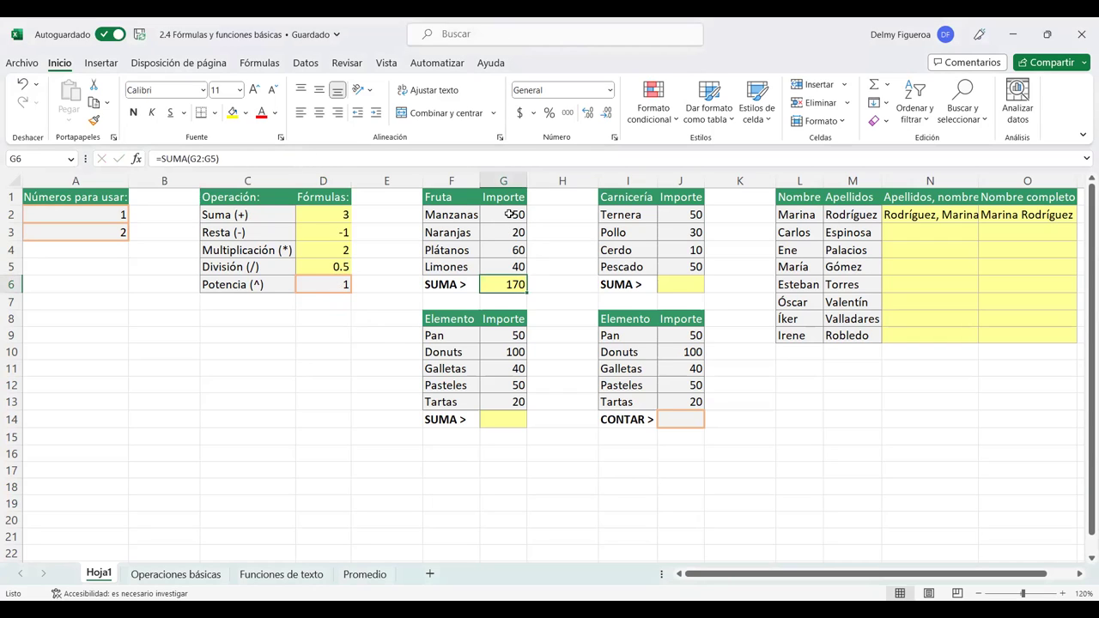
left_click(680, 285)
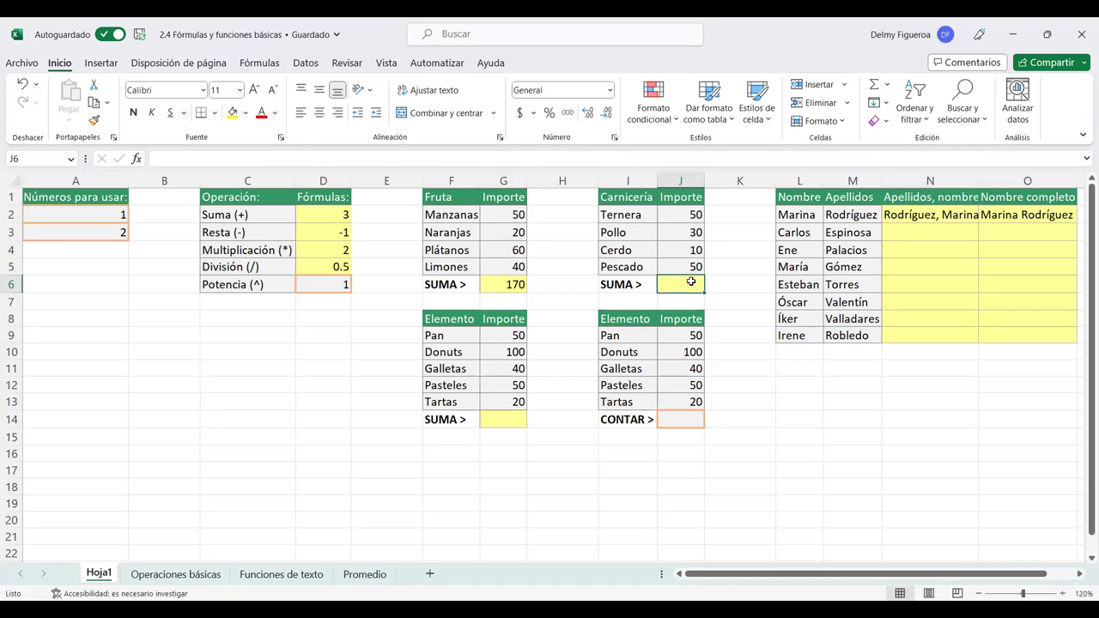
double_click(692, 282)
key("alt+equal")
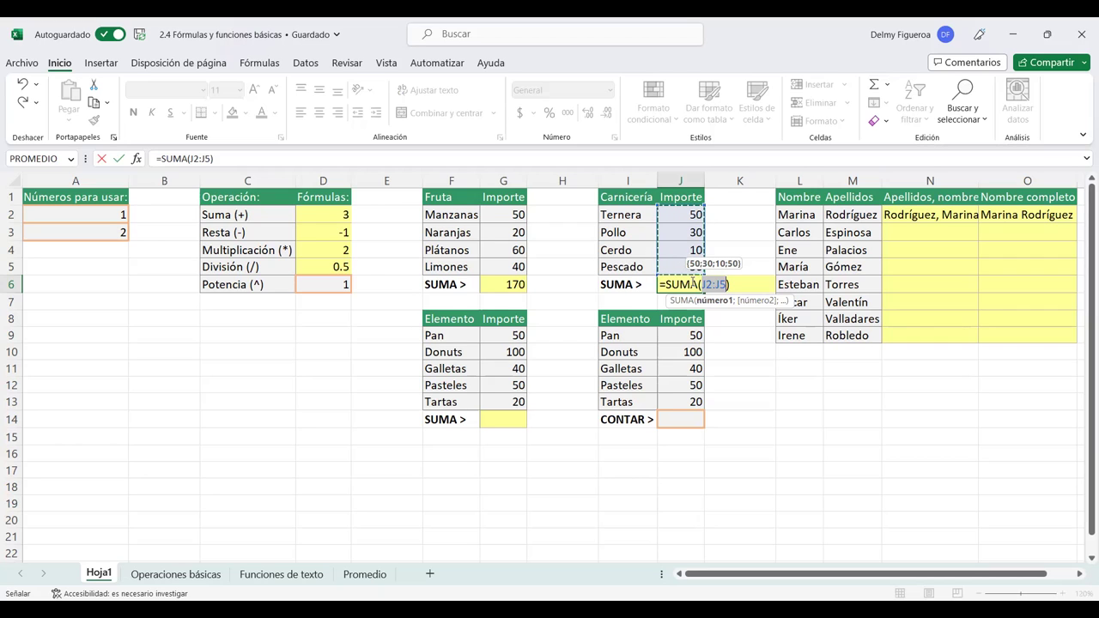
key("Return")
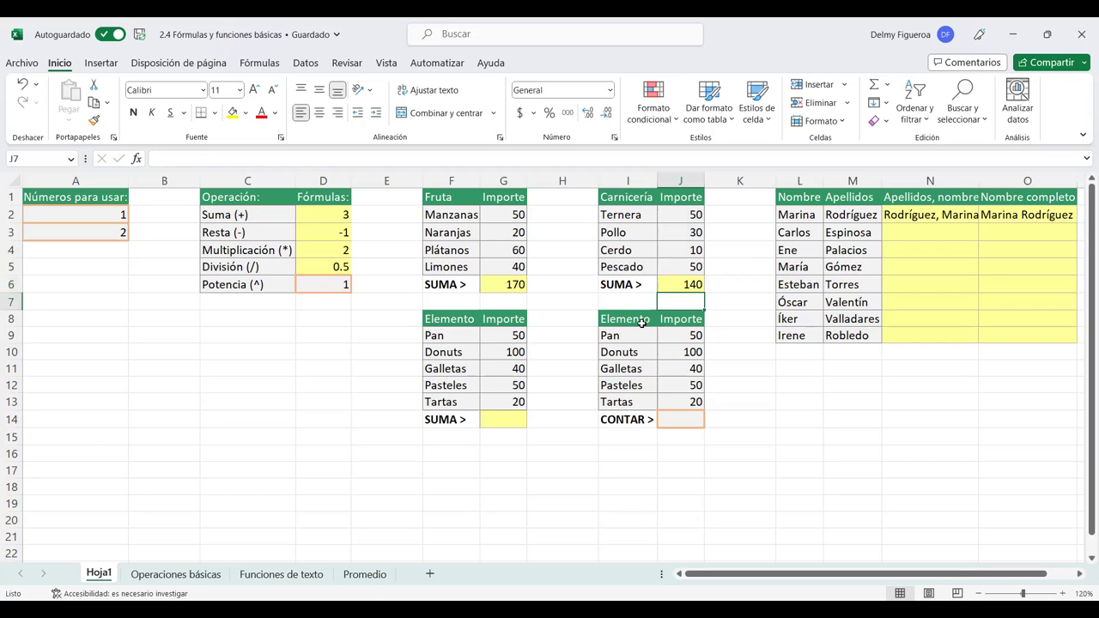
AutoSum G9:G13 into G14 as =SUMA(G9:G13), totalling 260
left_click_drag(507, 336, 511, 417)
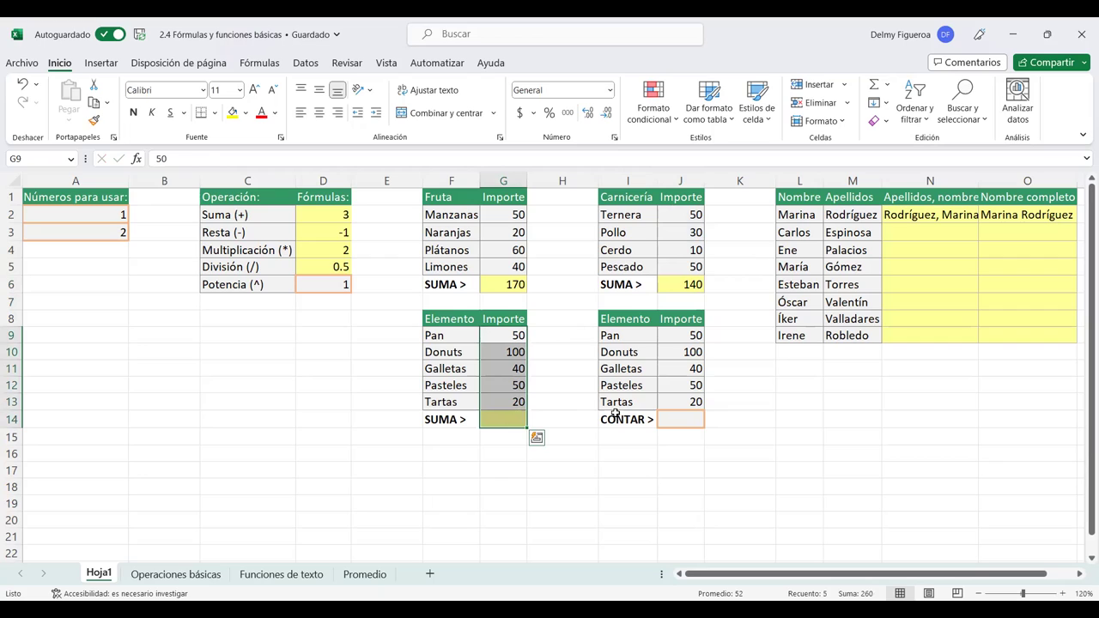
key("alt+equal")
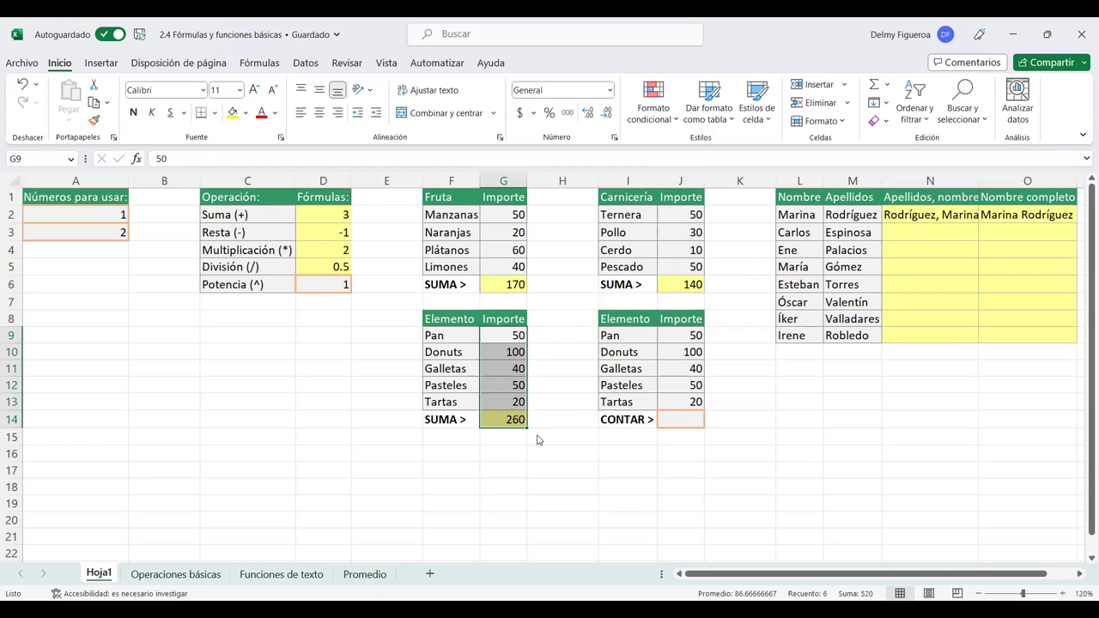
left_click(512, 420)
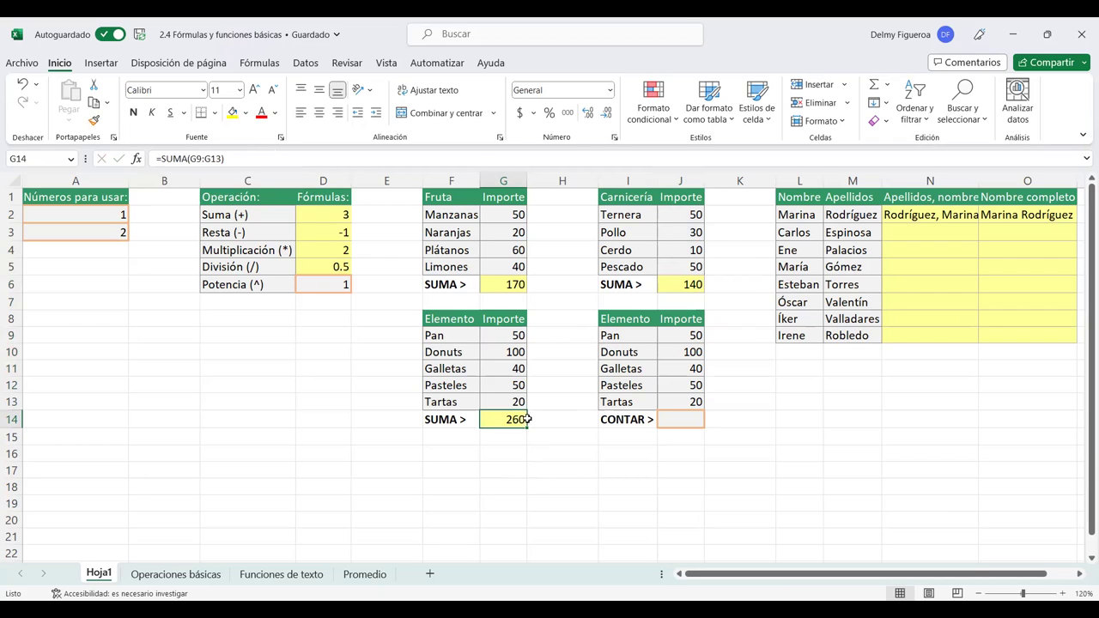
Insert a Contar números formula over J9:J13 in J14, counting 5 amounts
left_click(682, 422)
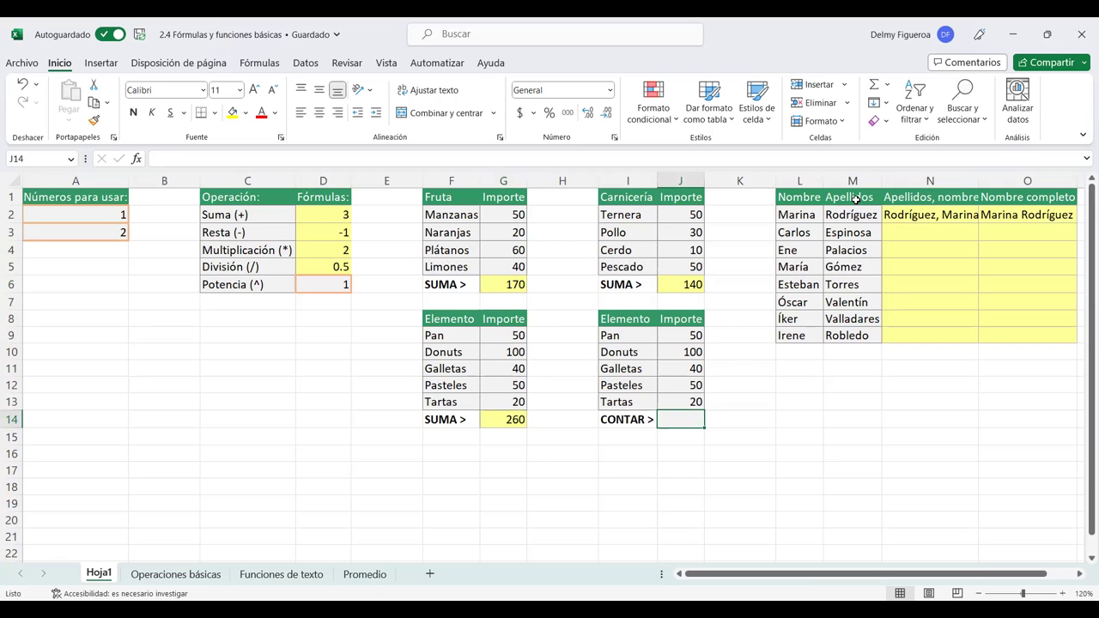
left_click(893, 88)
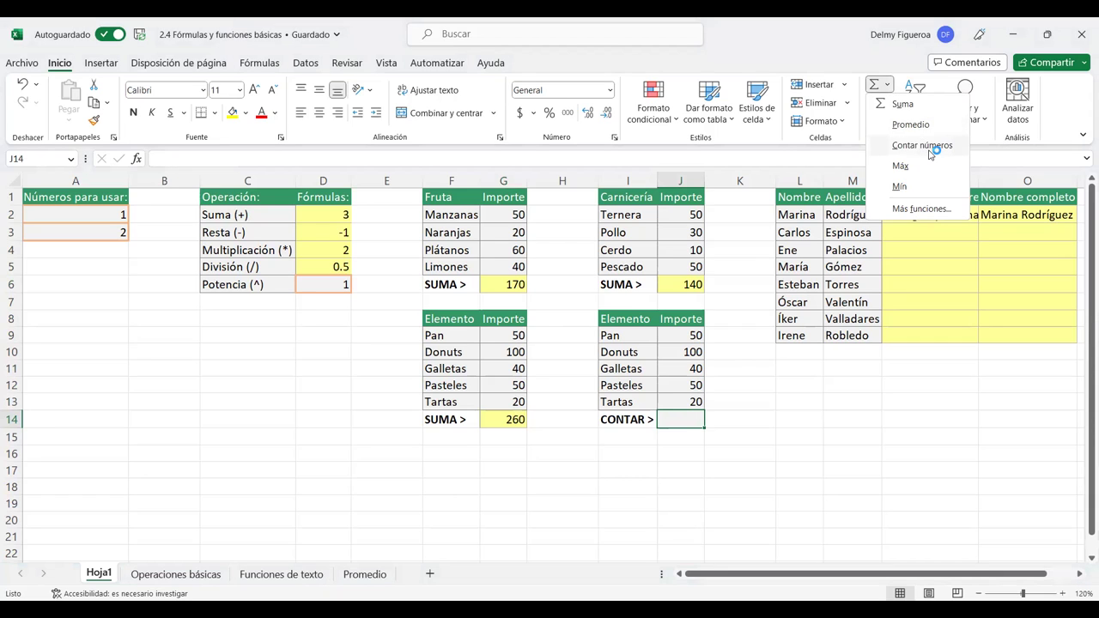
left_click(932, 146)
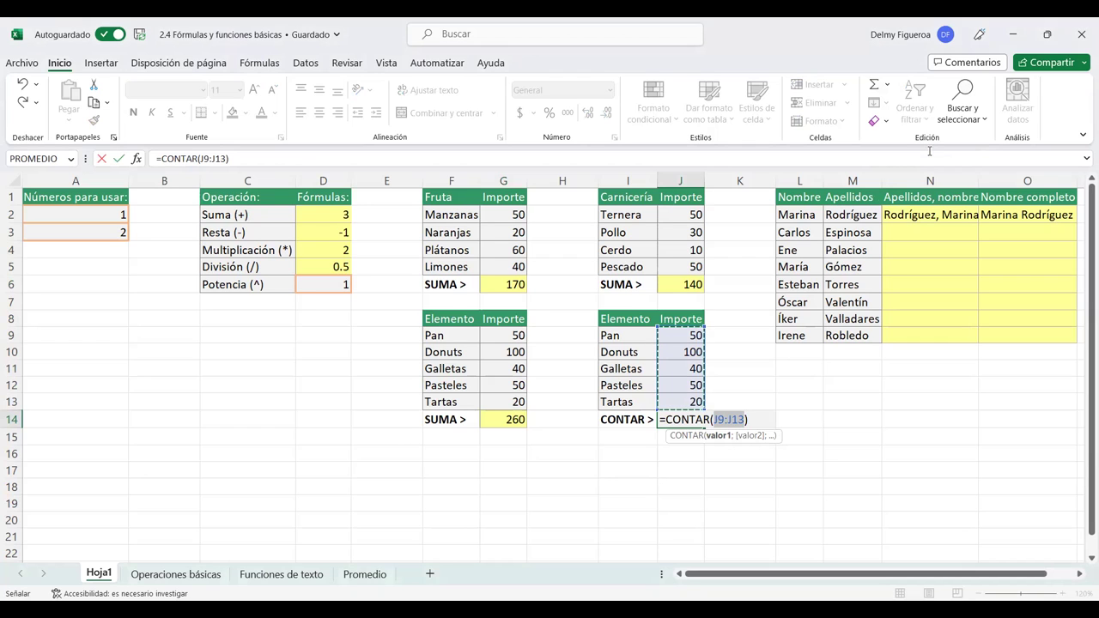
key("Return")
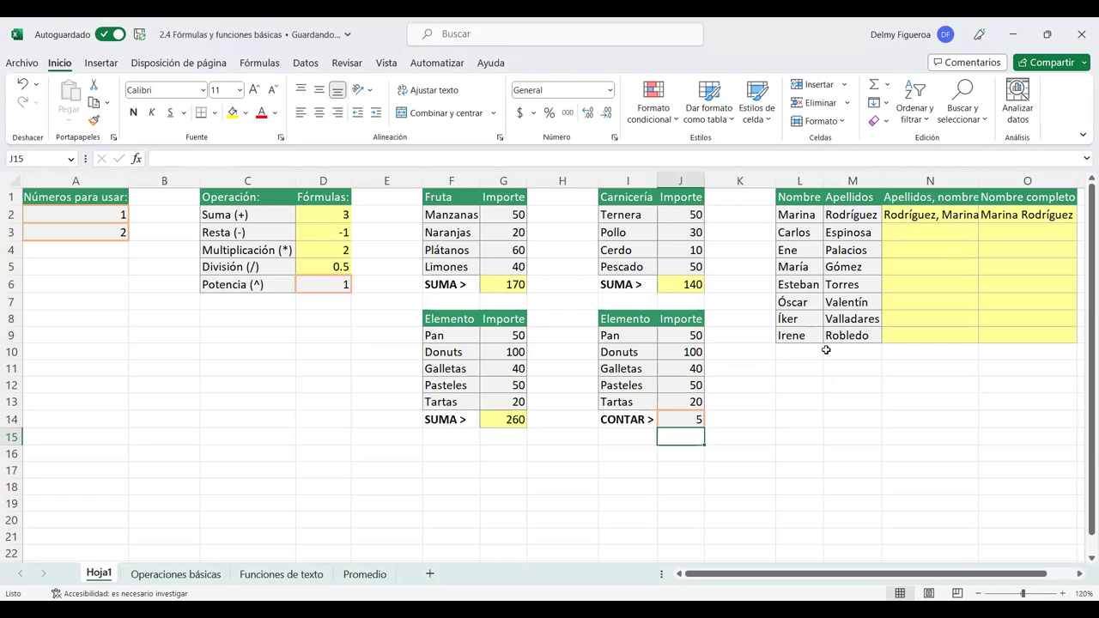
Enter =+M3&", "&L3 in N3 to show the surname, a comma and the first name
left_click(955, 227)
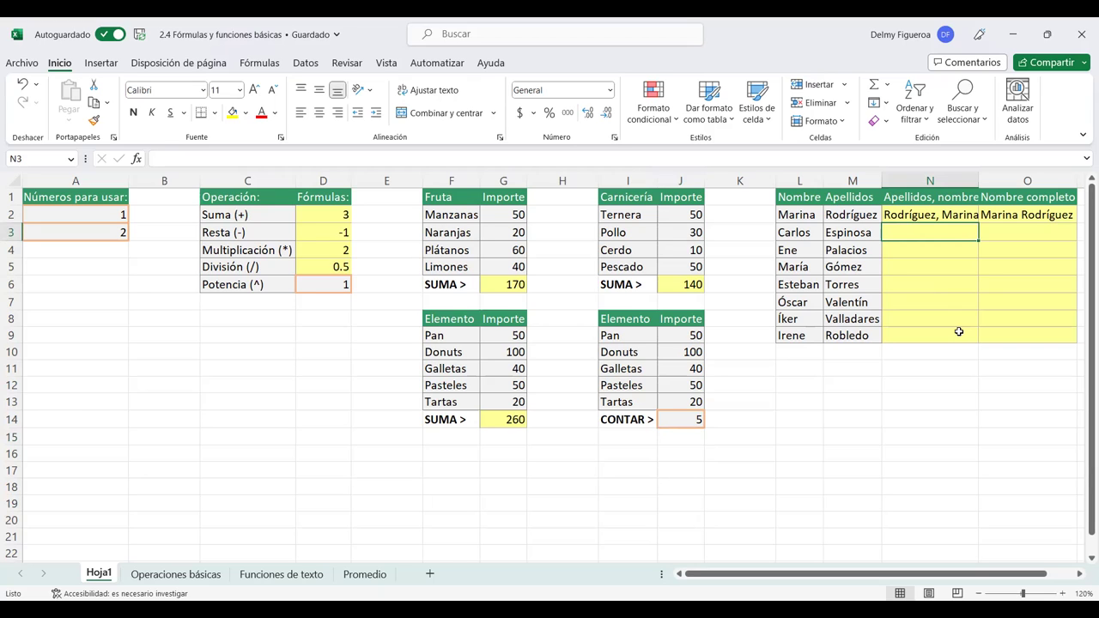
type("+")
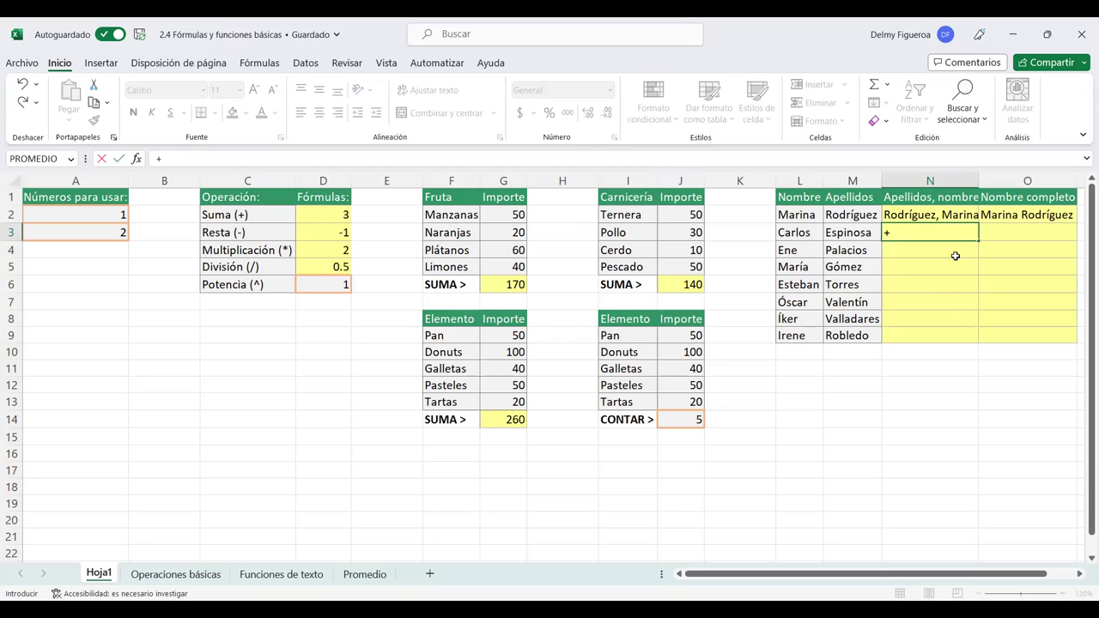
left_click(859, 230)
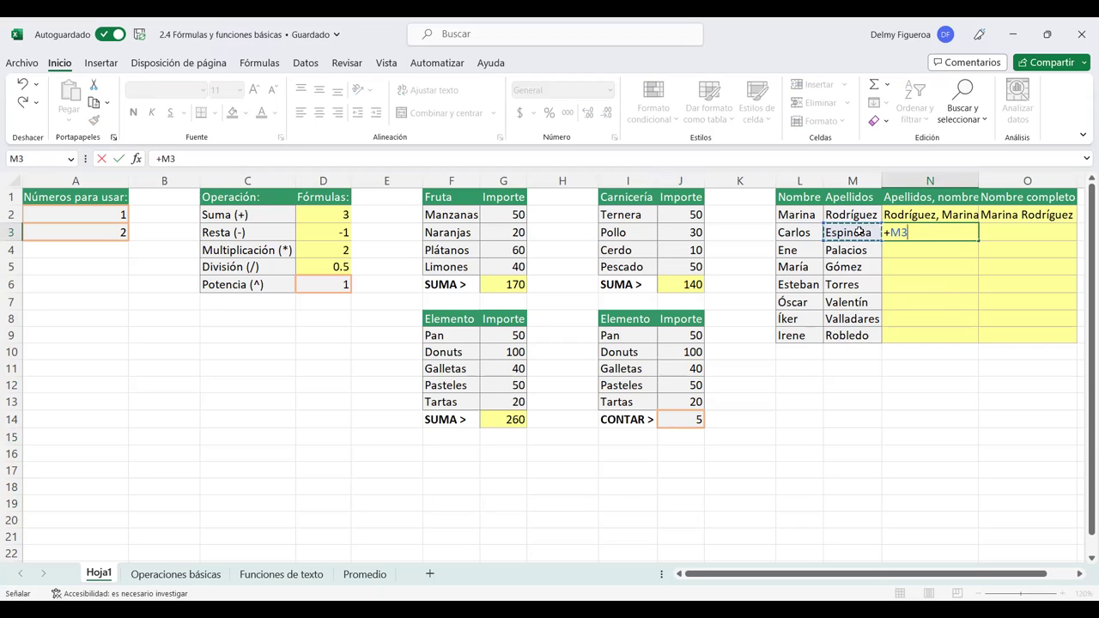
type("&\",")
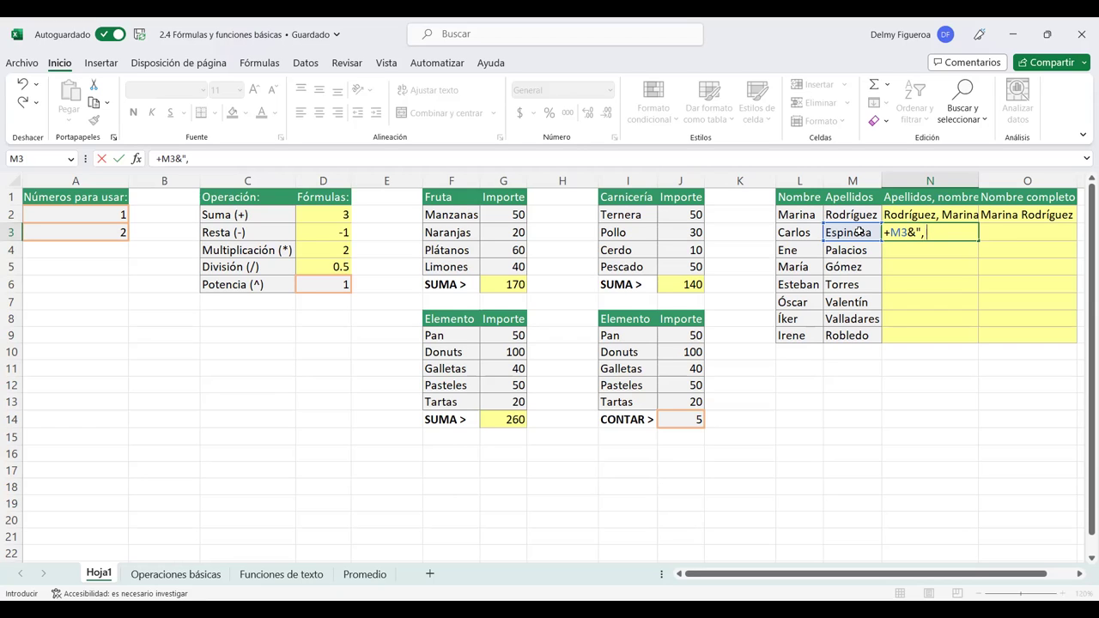
type("#")
key("BackSpace")
type("\"")
type("&")
left_click(802, 233)
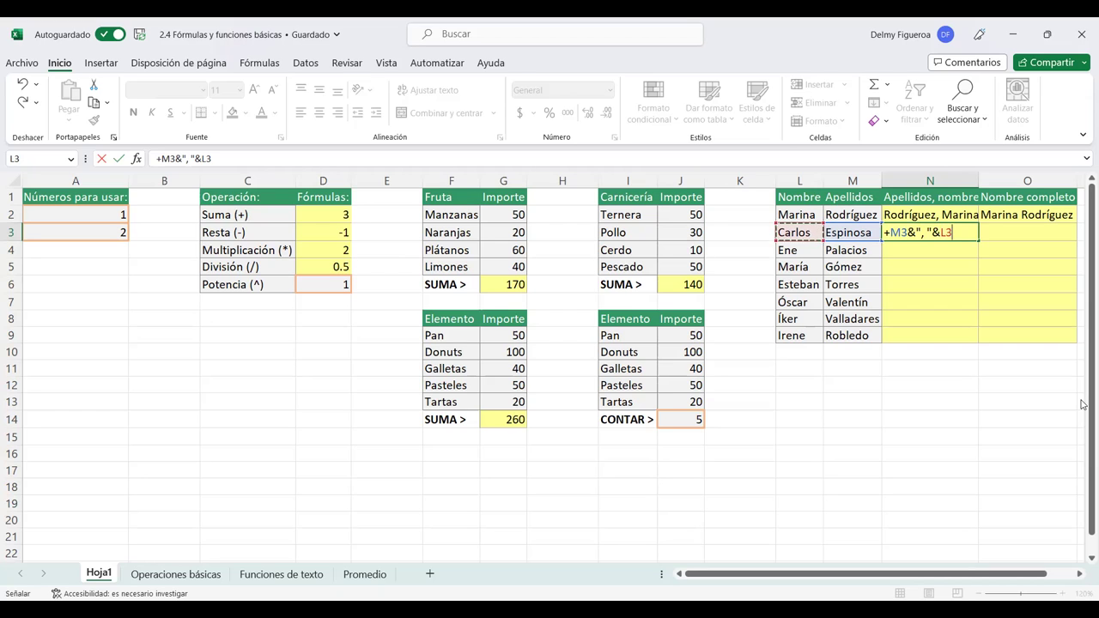
key("Return")
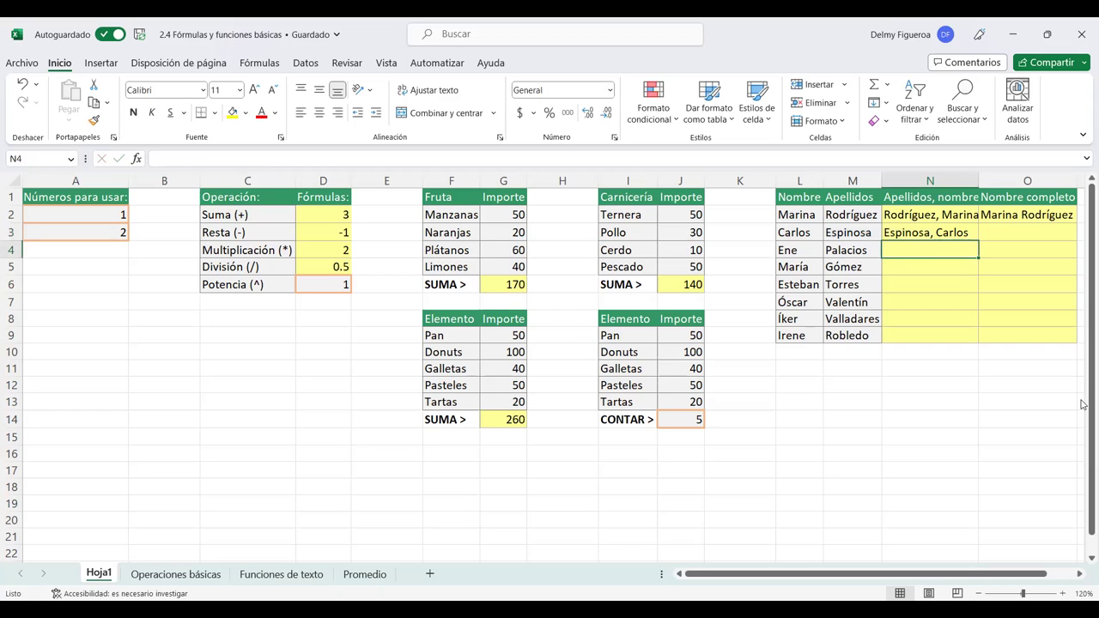
Copy the N3 name formula down through N9
key("Up")
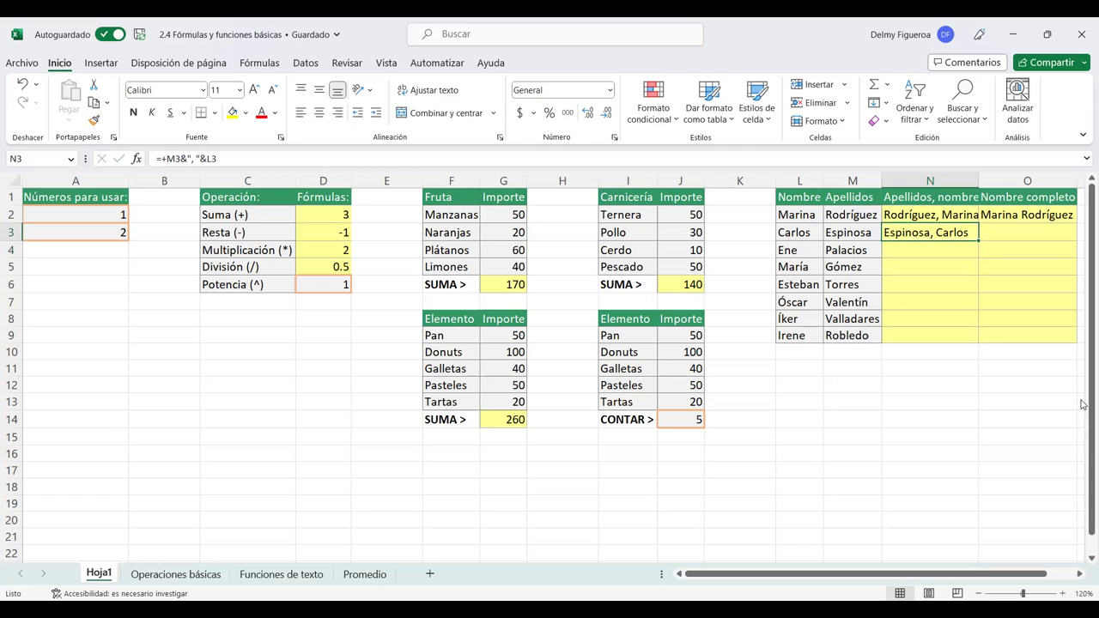
key("F2")
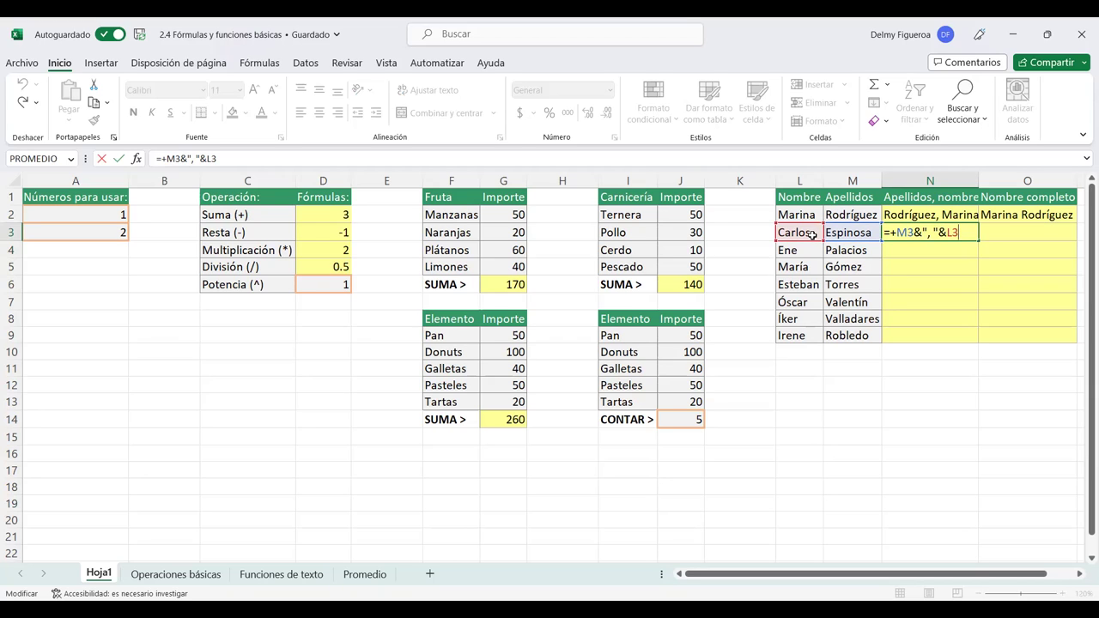
key("Return")
left_click(971, 237)
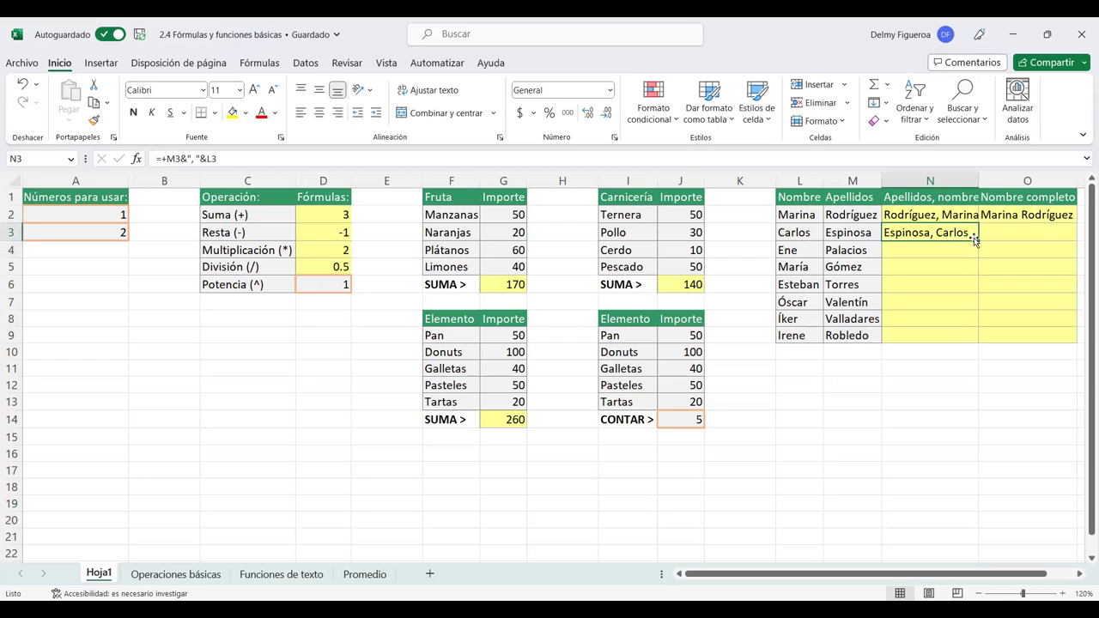
left_click_drag(976, 241, 970, 339)
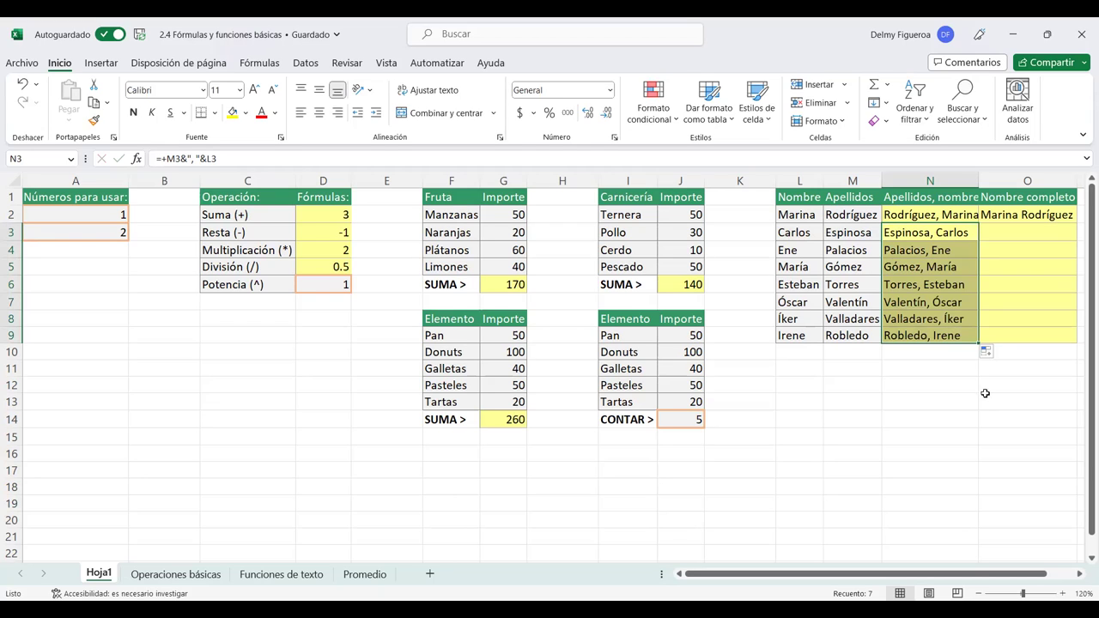
Enter =+L3&" "&M3 in O3 to join the first name and surname
left_click(1013, 231)
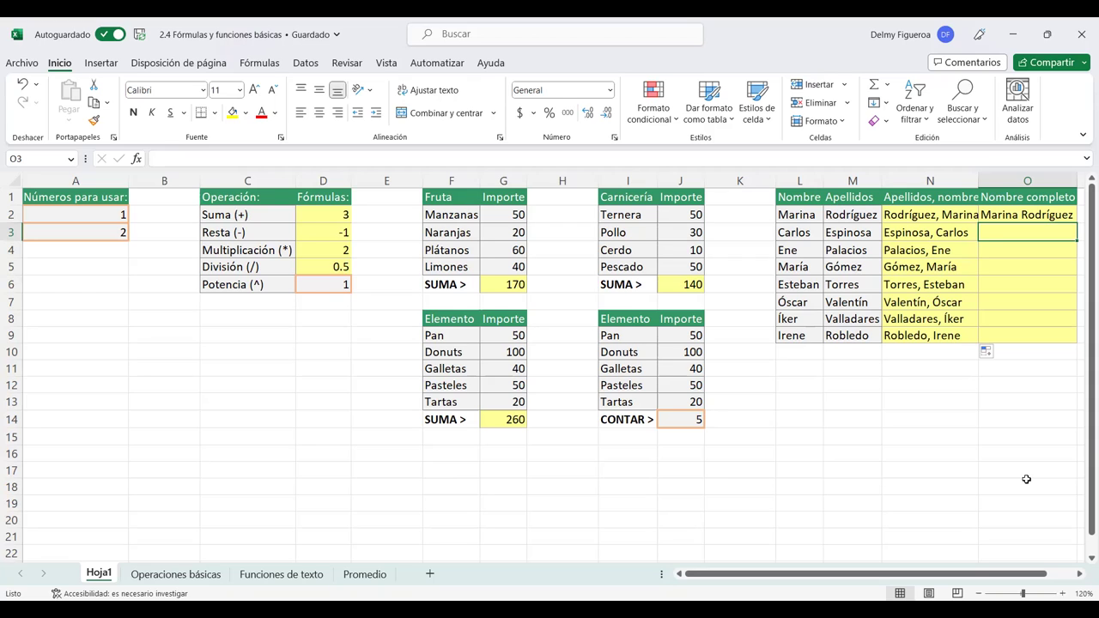
type("+")
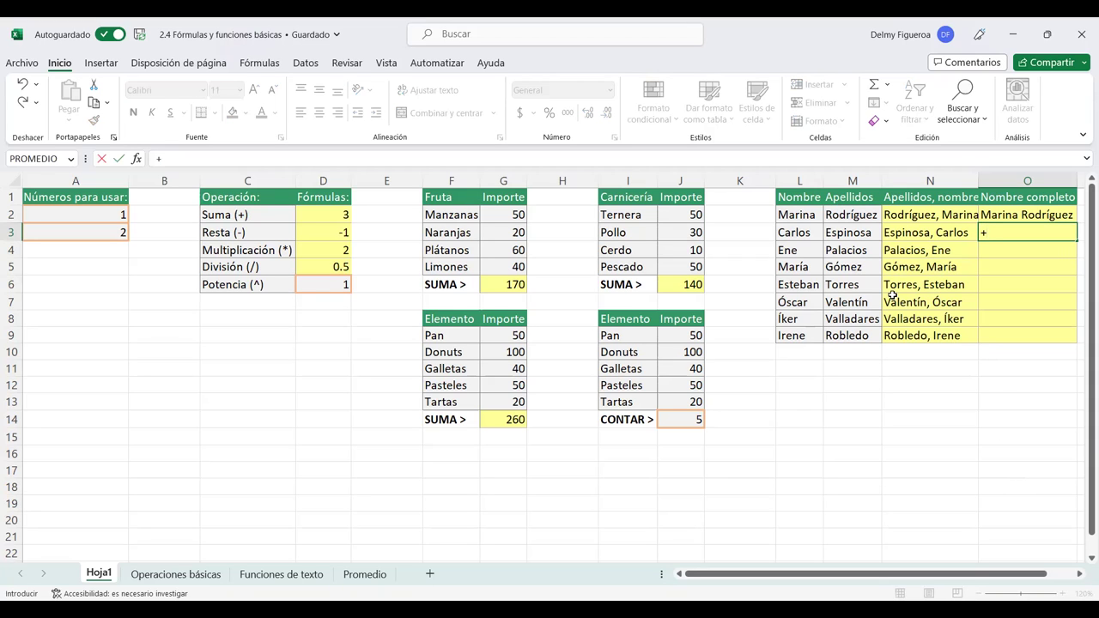
left_click(794, 233)
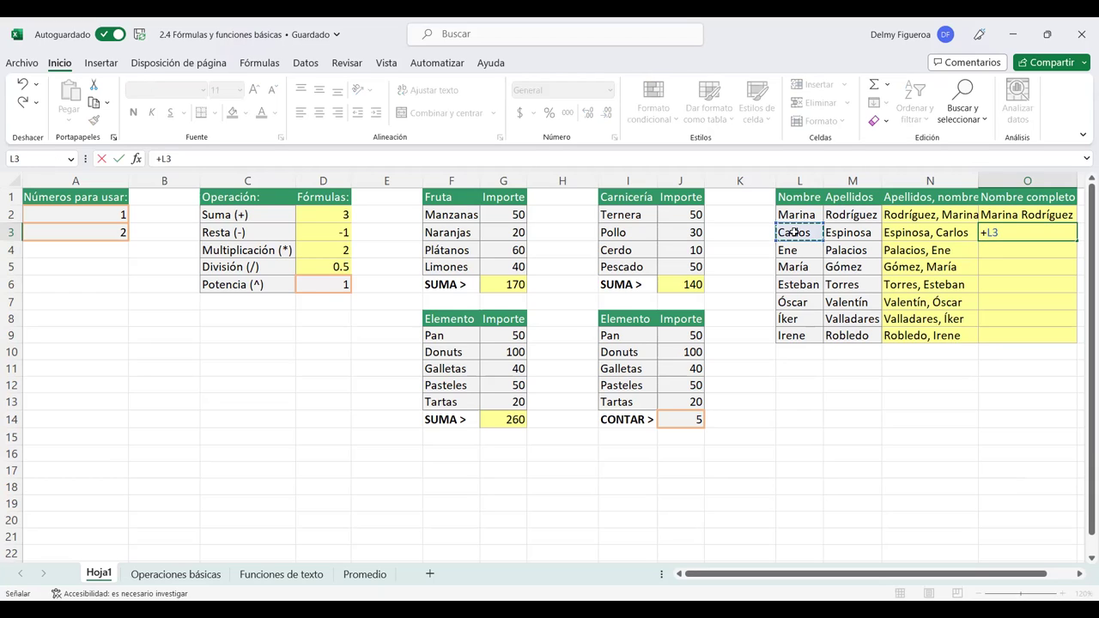
type("&")
type("\"")
type(" \"")
type("&")
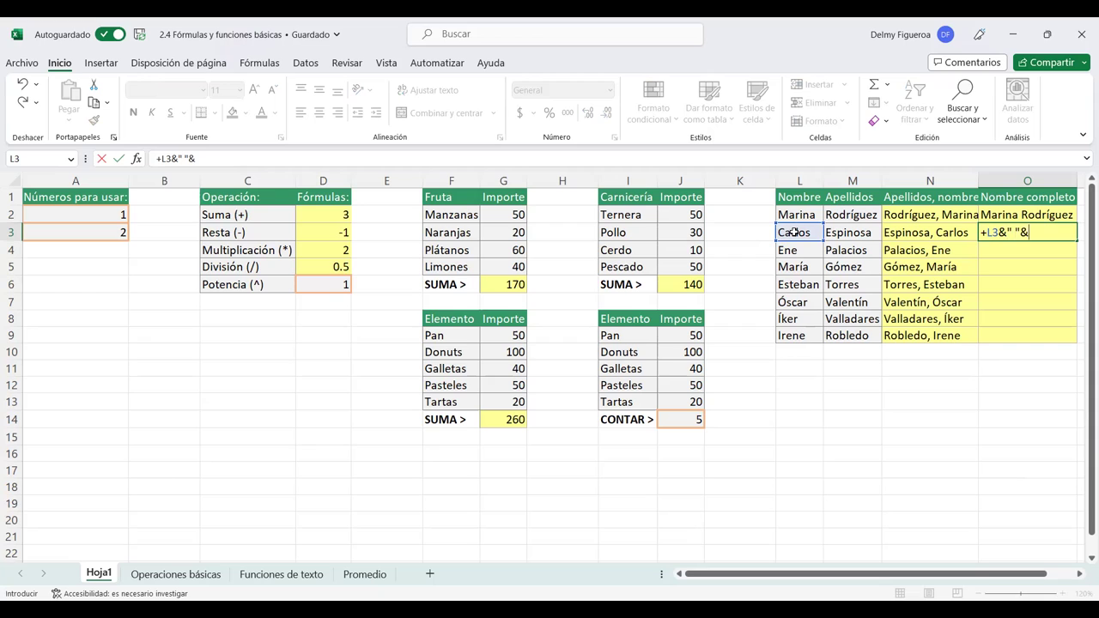
left_click(859, 232)
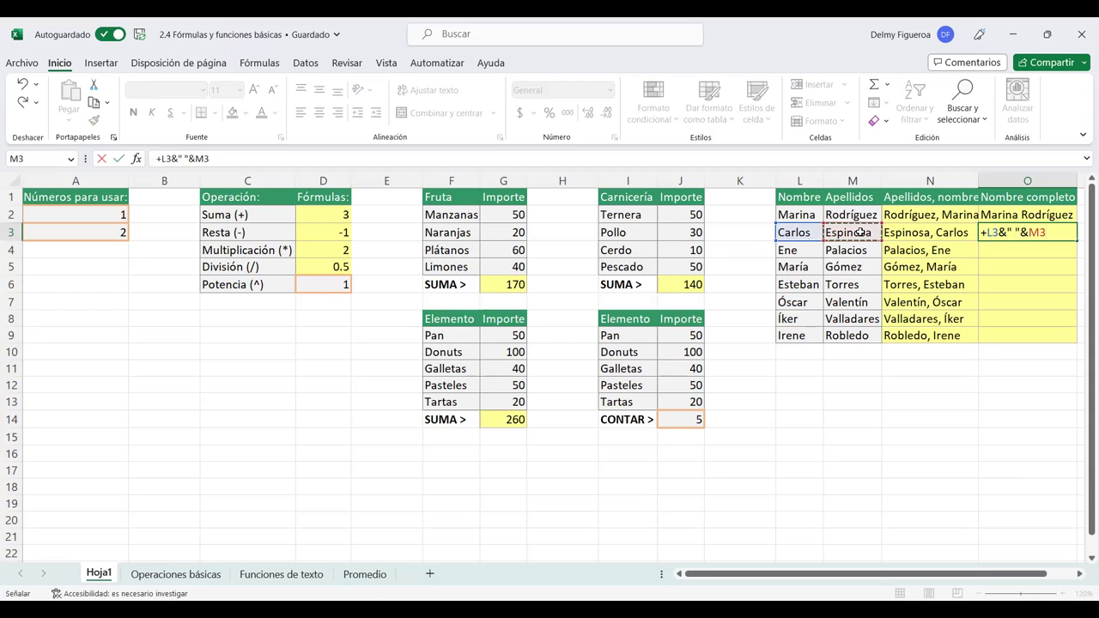
key("Return")
Fill the full-name formula from O3 down to O9
left_click(1048, 231)
double_click(1077, 241)
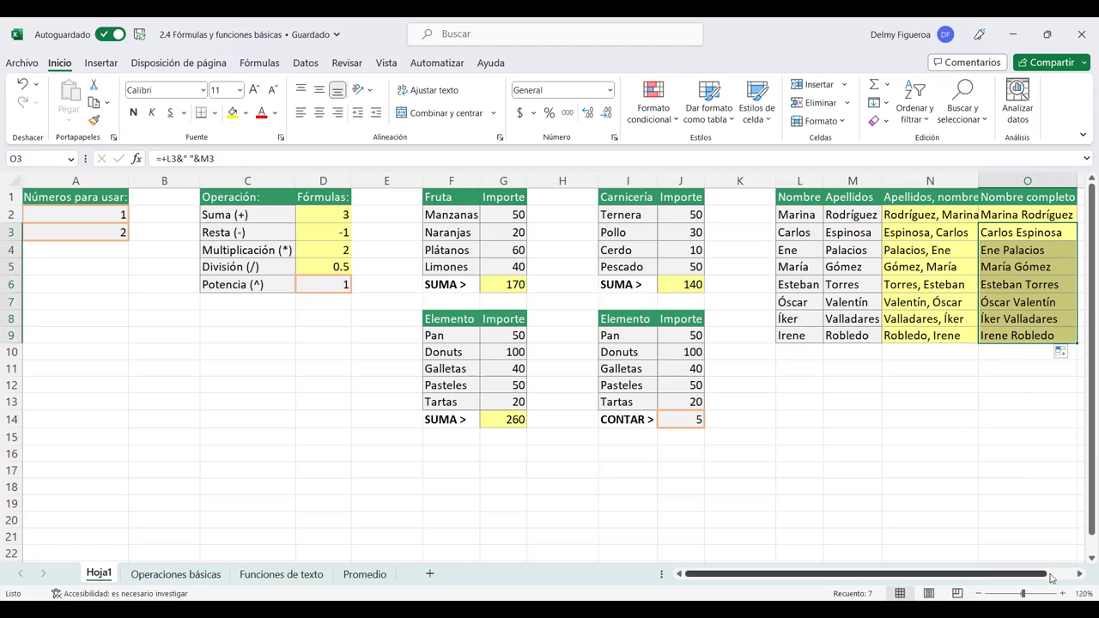
left_click(1080, 579)
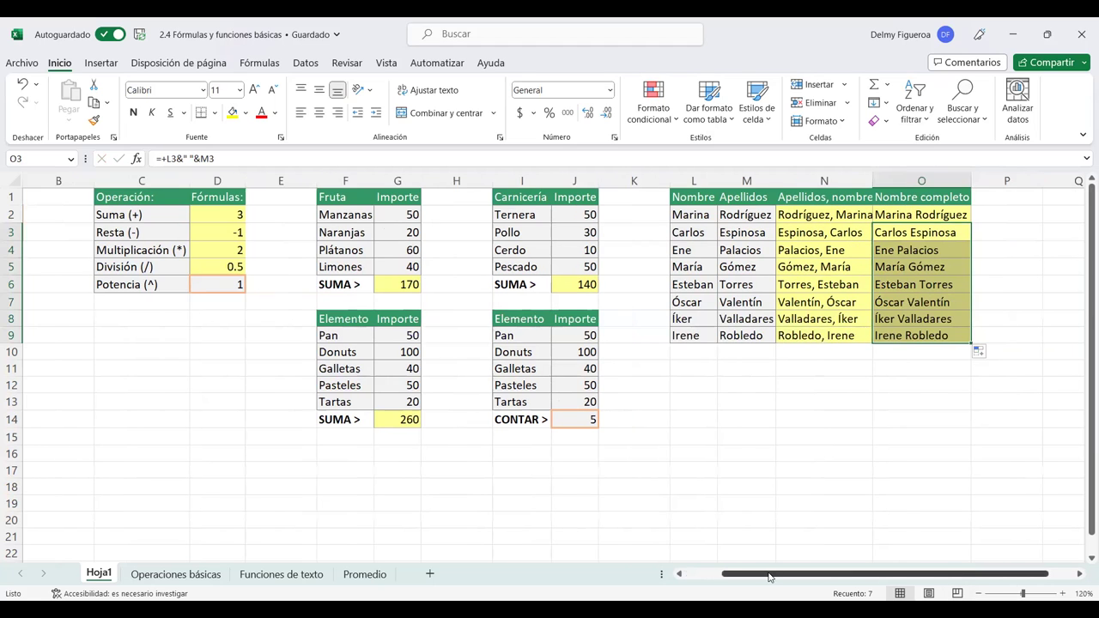
left_click_drag(702, 578, 699, 578)
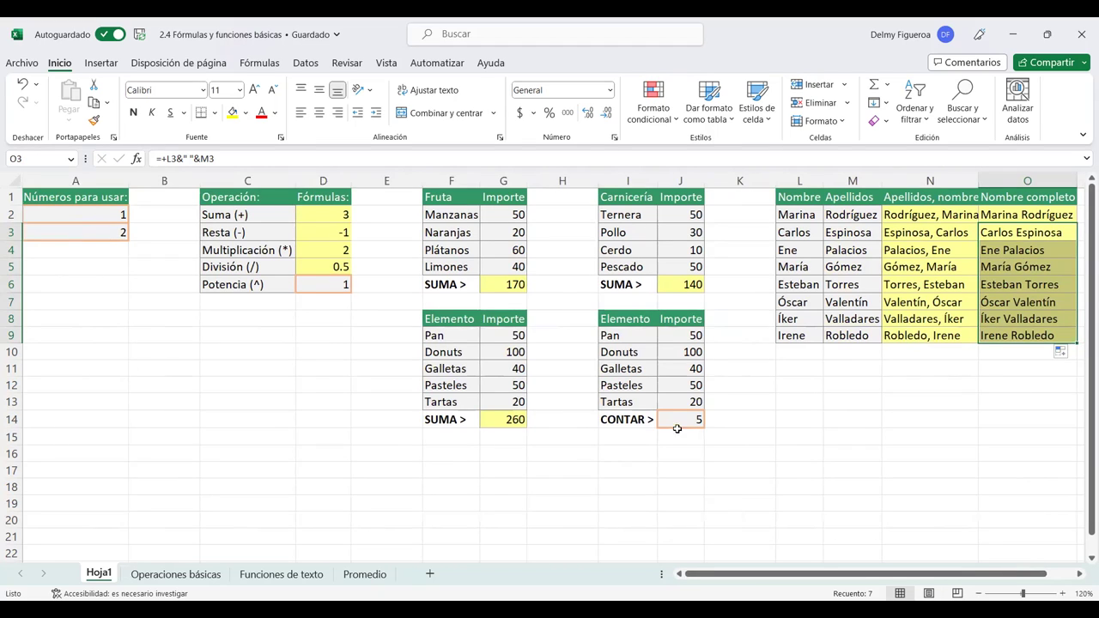
Build =MAX(J9:J13) in I15 showing 100, then clear that cell again
left_click(633, 439)
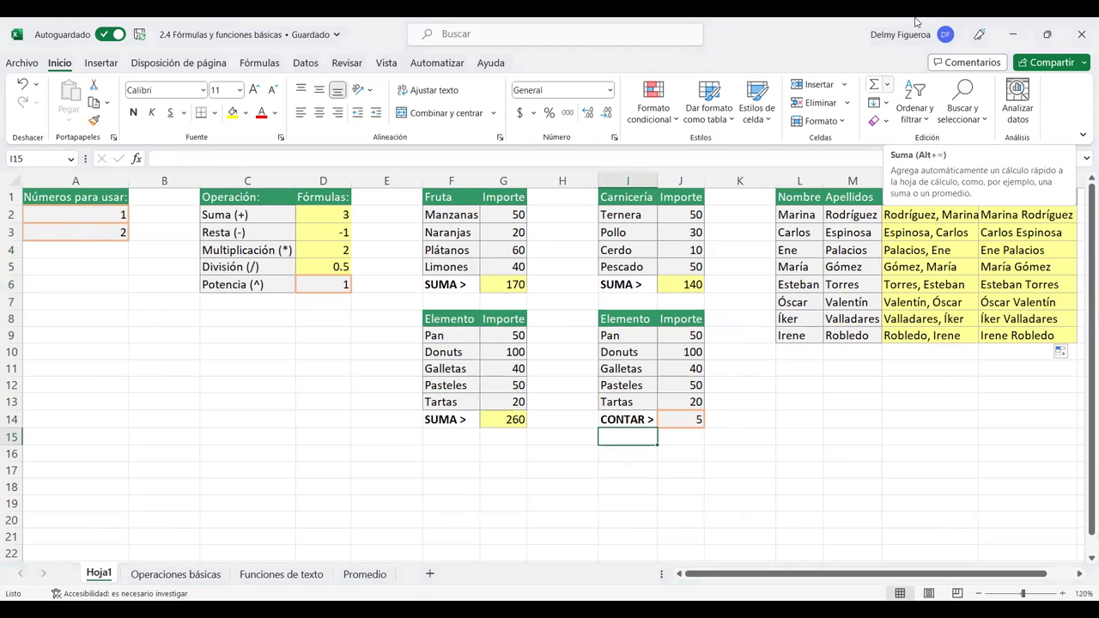
left_click(887, 85)
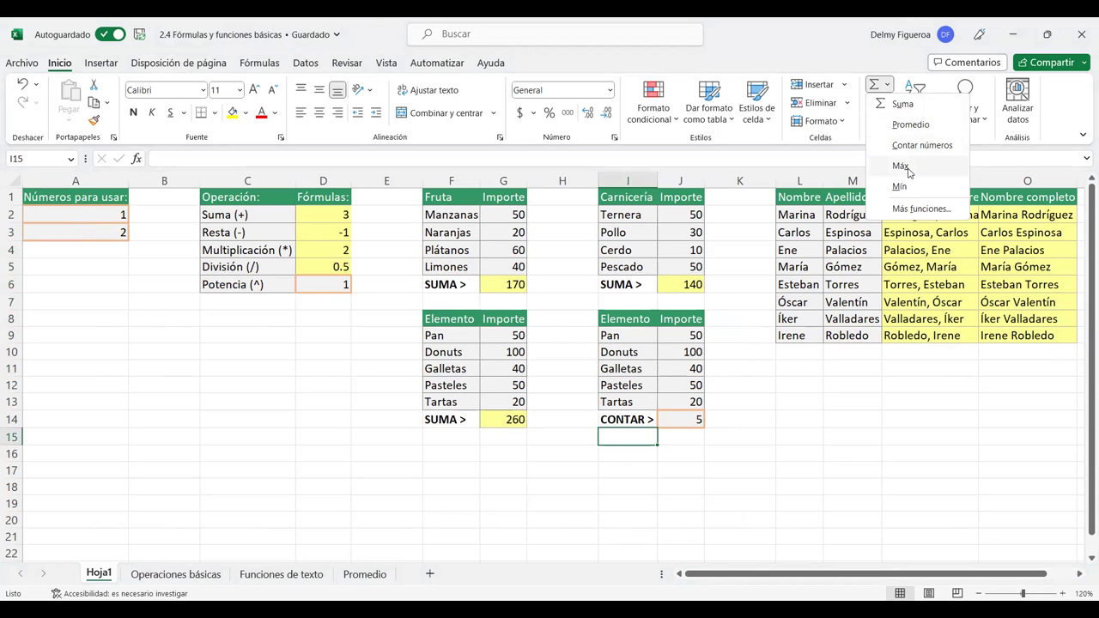
left_click(901, 166)
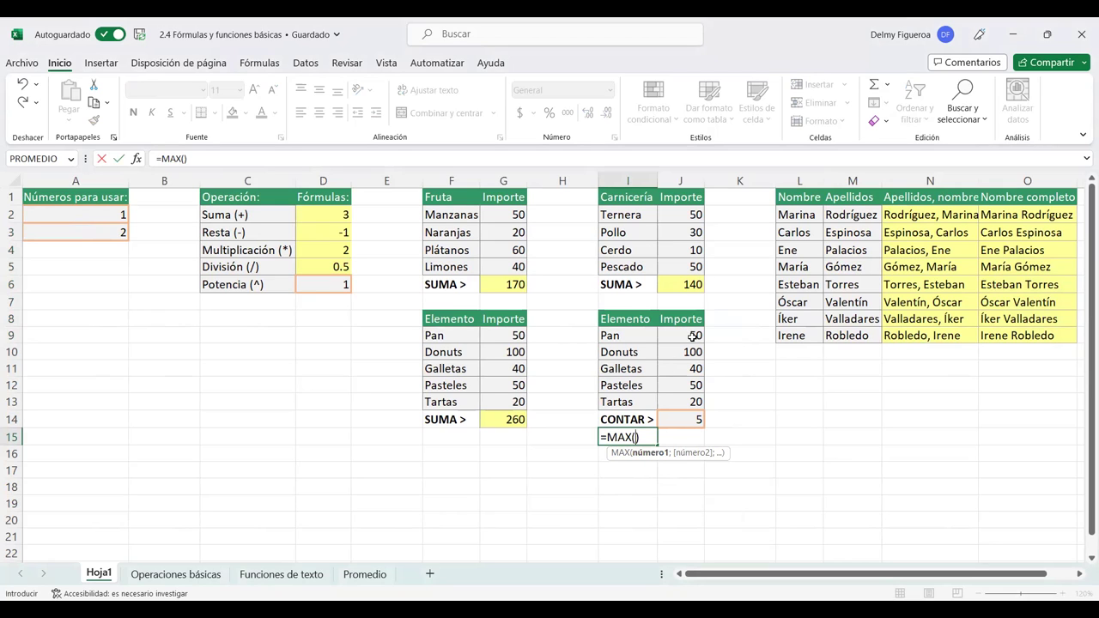
left_click(687, 335)
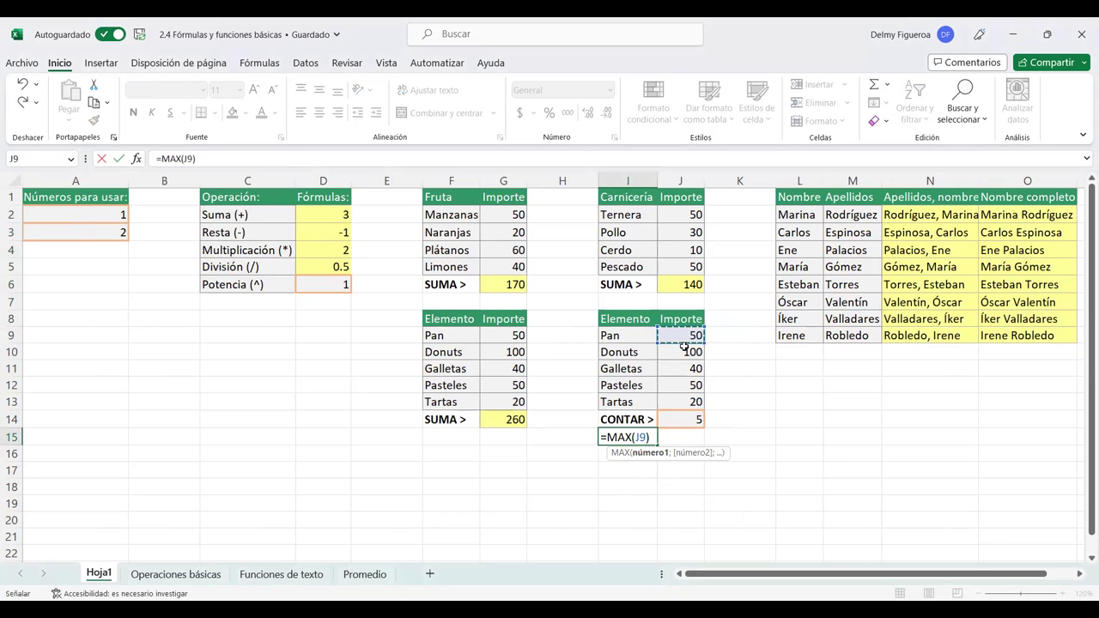
left_click(686, 400, "shift")
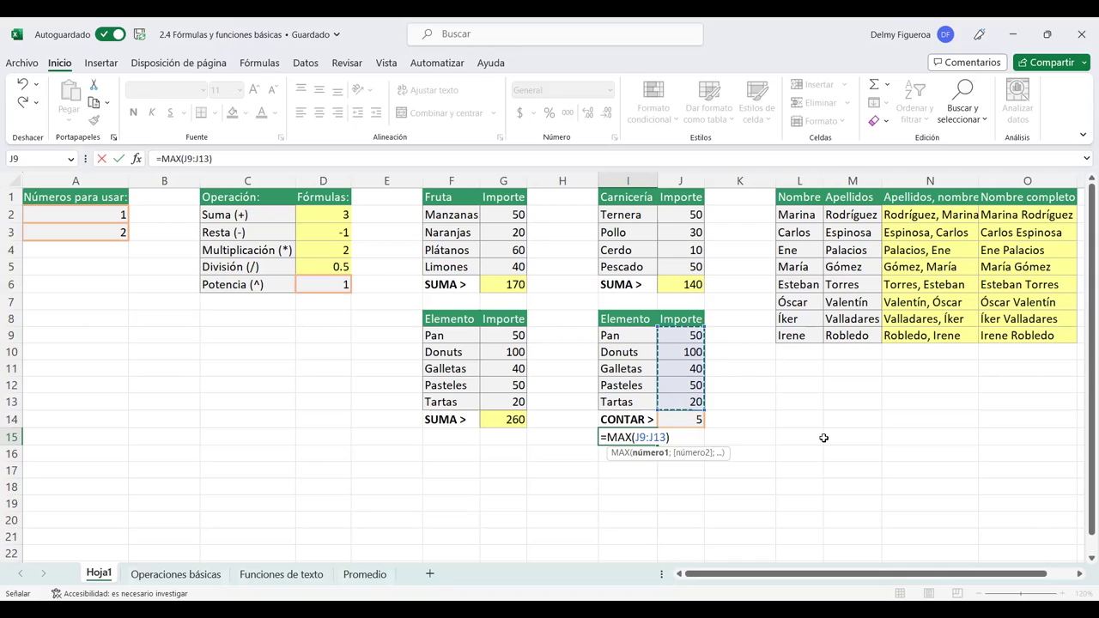
key("Return")
left_click(642, 439)
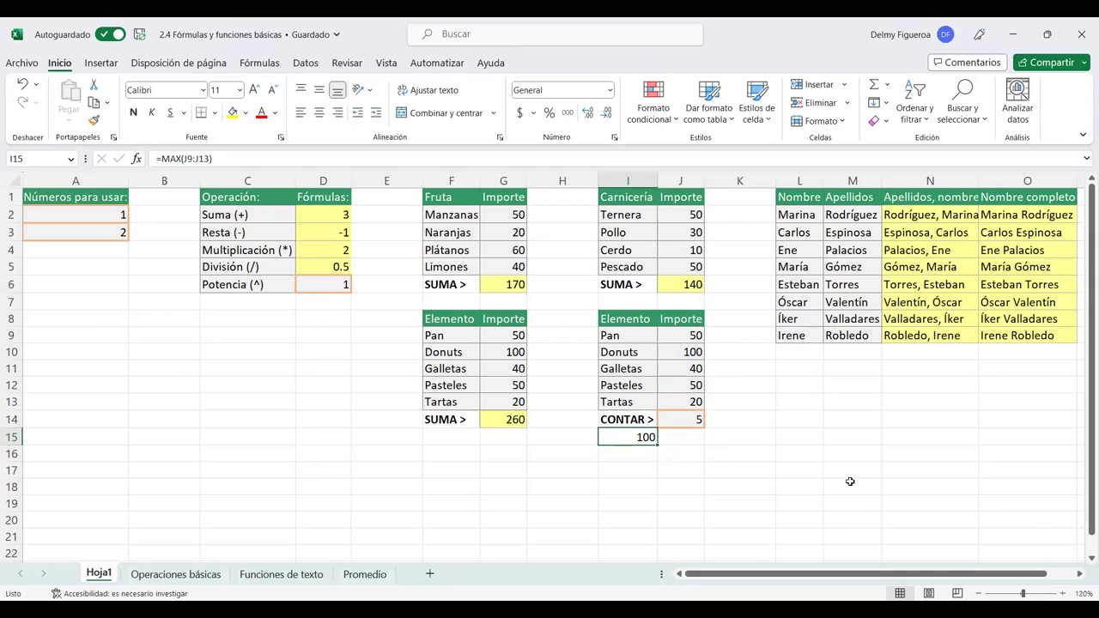
key("Delete")
Type the labels MÁXIMO in I15 and MÍNIMO in I16
type("MA")
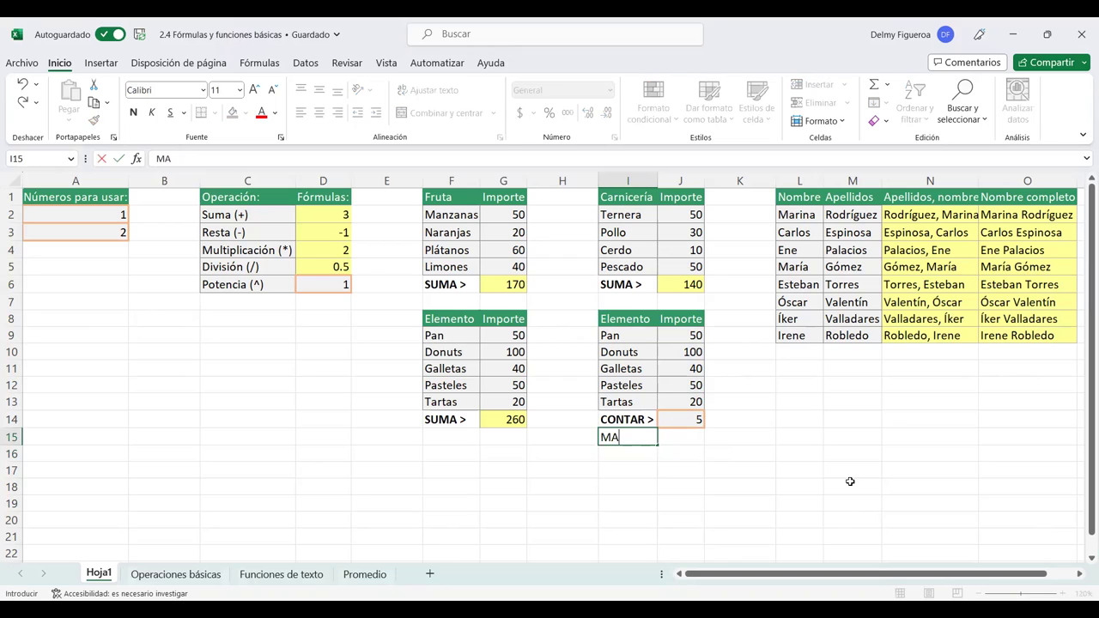
key("BackSpace")
type("AX")
key("BackSpace")
key("BackSpace")
type("Á")
type("XIMO")
key("Return")
type("MÍNIMO")
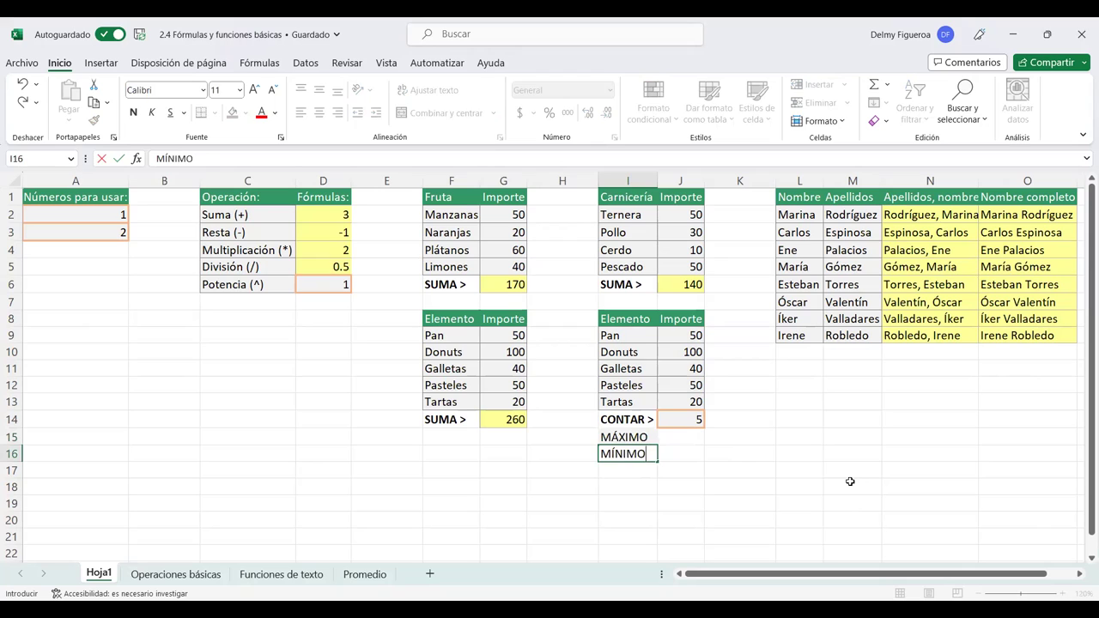
key("Return")
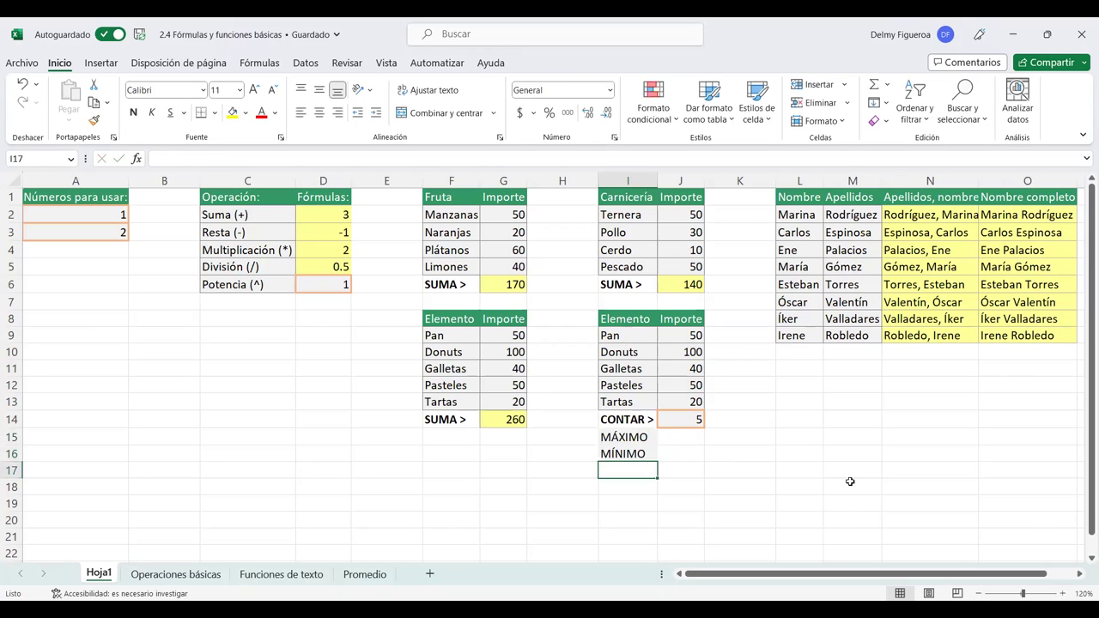
Put =MAX(J9:J13) in J15, showing the highest amount 100
key("Up")
key("Right")
key("Up")
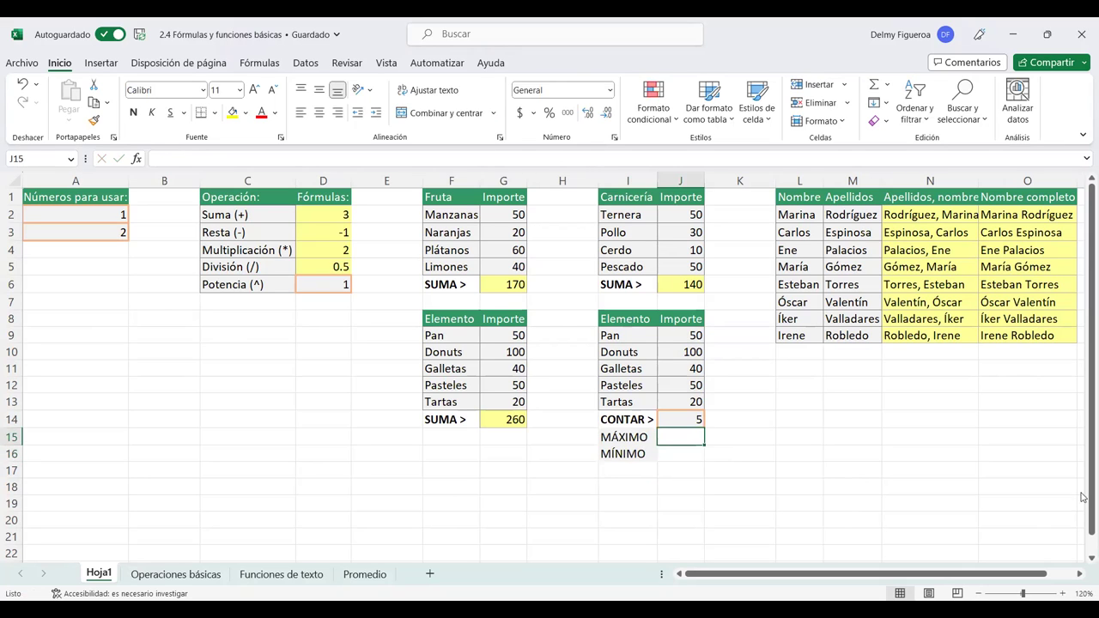
left_click(888, 87)
left_click(901, 167)
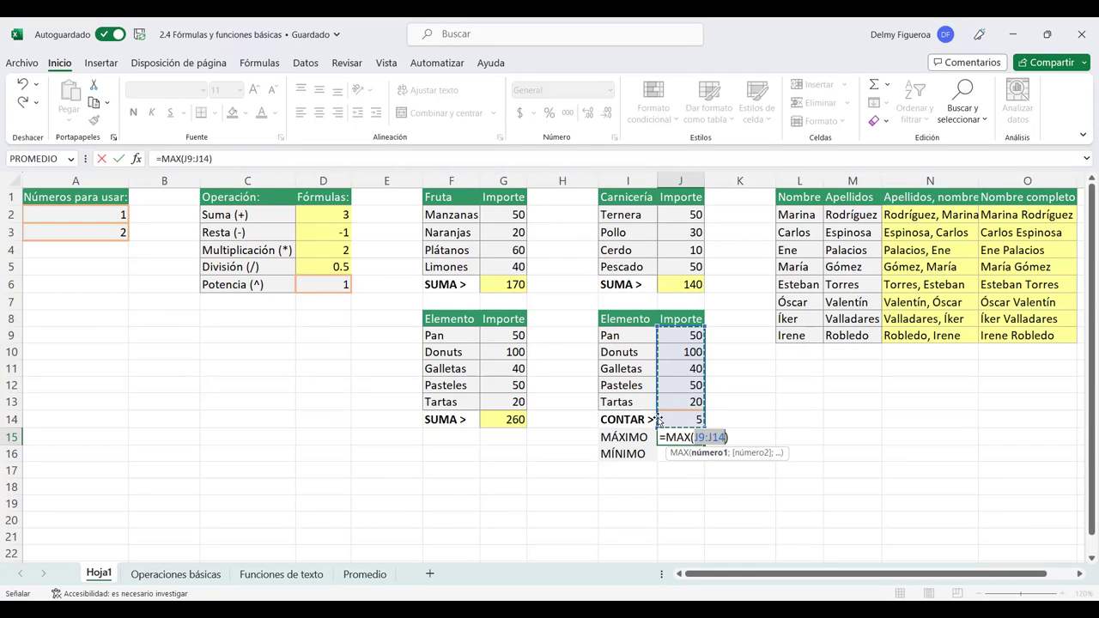
left_click(687, 335)
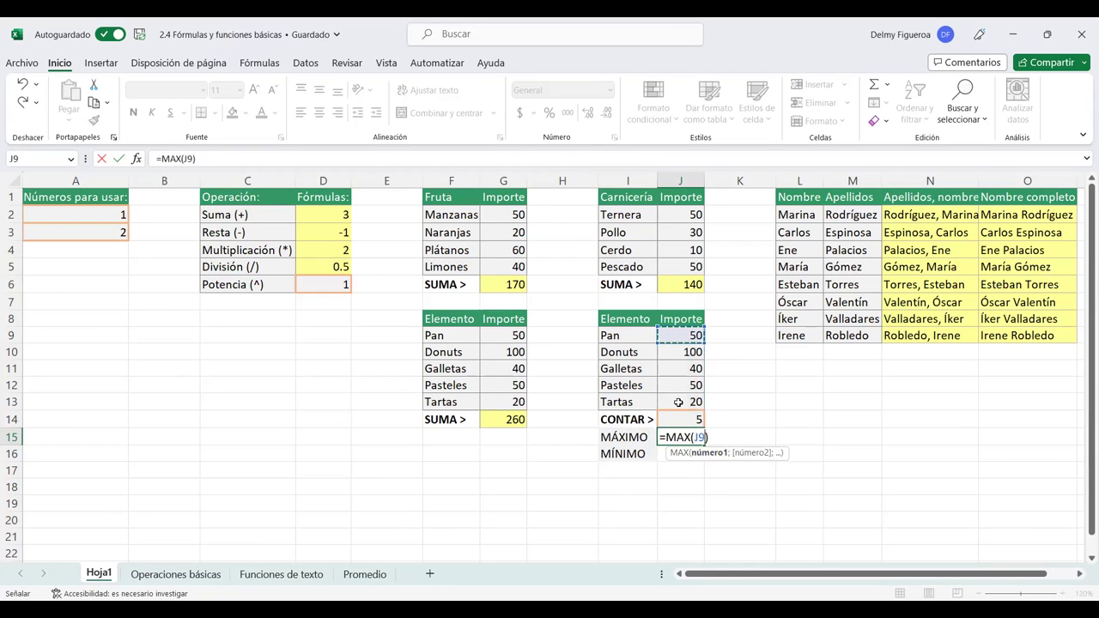
left_click_drag(678, 402, 678, 404)
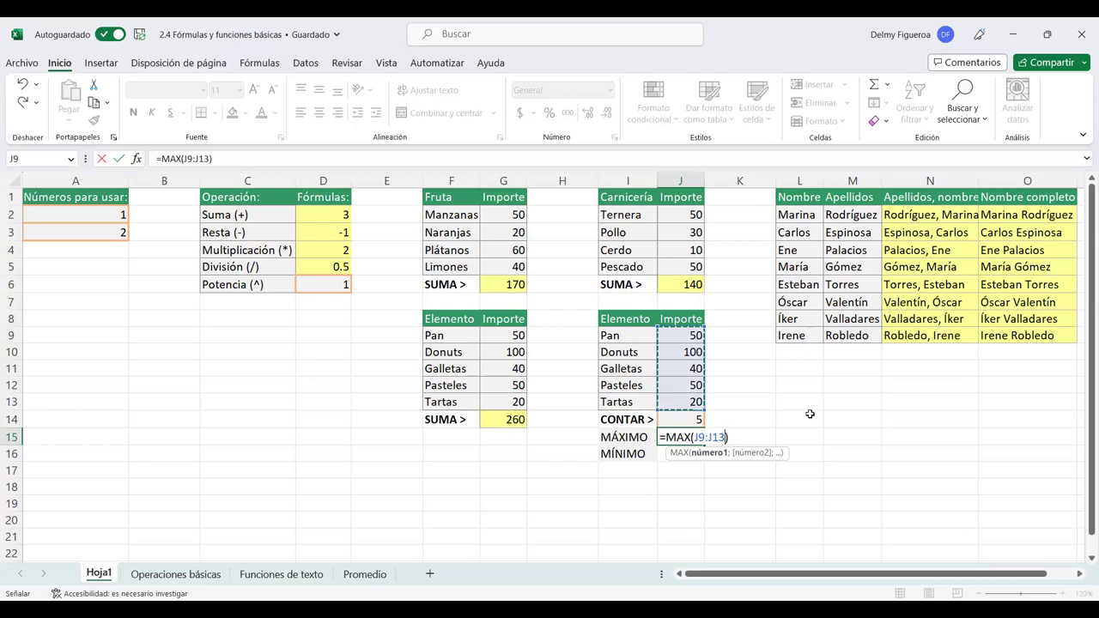
key("Return")
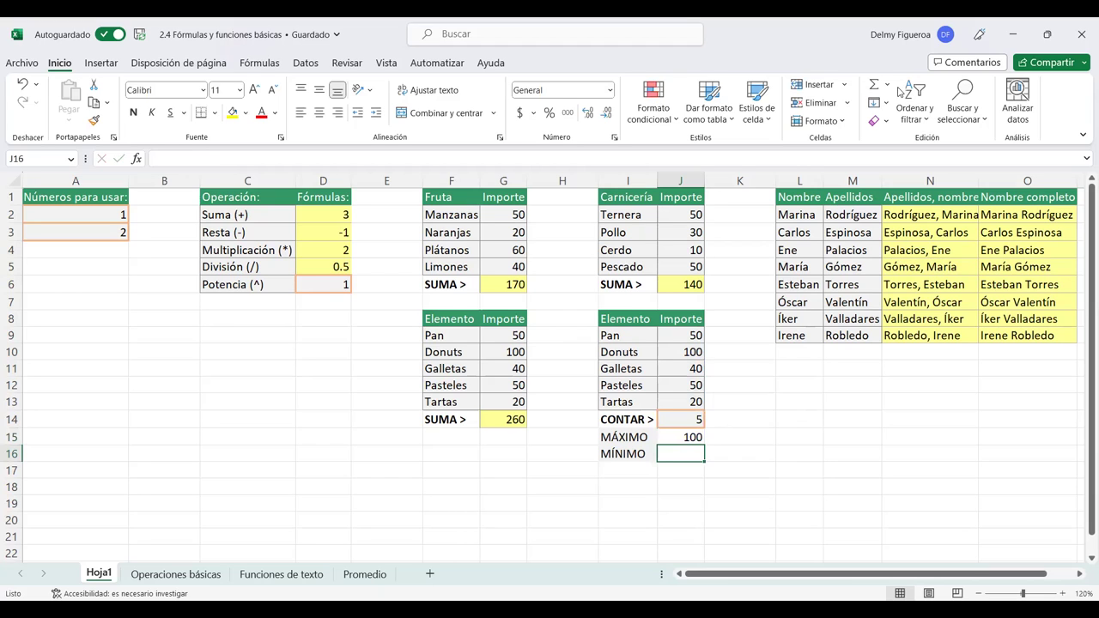
Put =MIN(J9:J13) in J16, showing the lowest amount 20
left_click(887, 85)
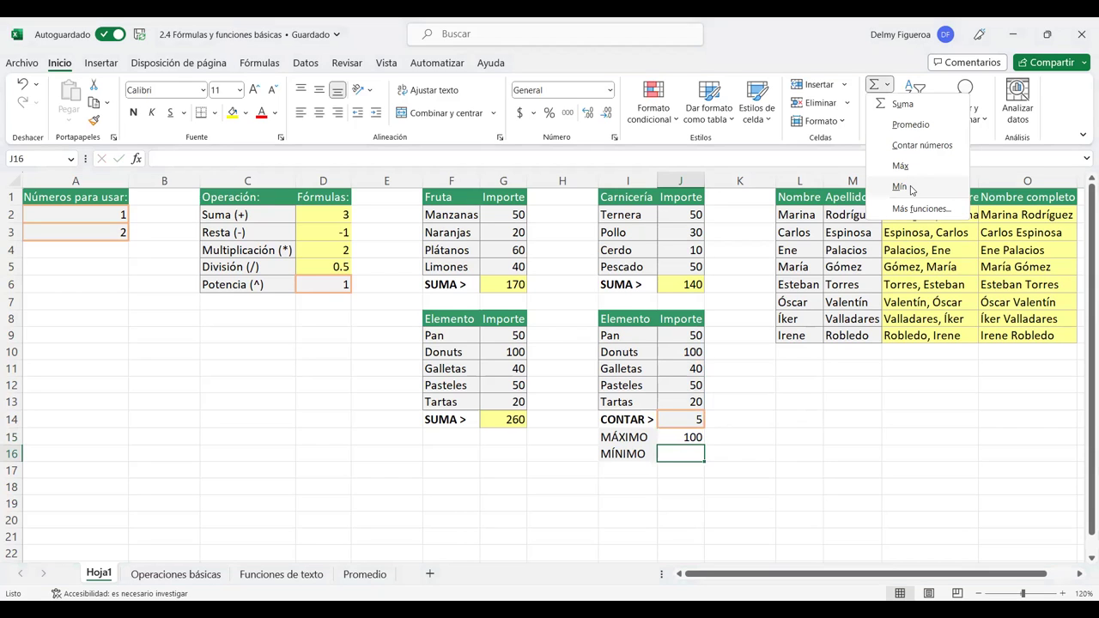
left_click(899, 187)
left_click_drag(687, 337, 684, 402)
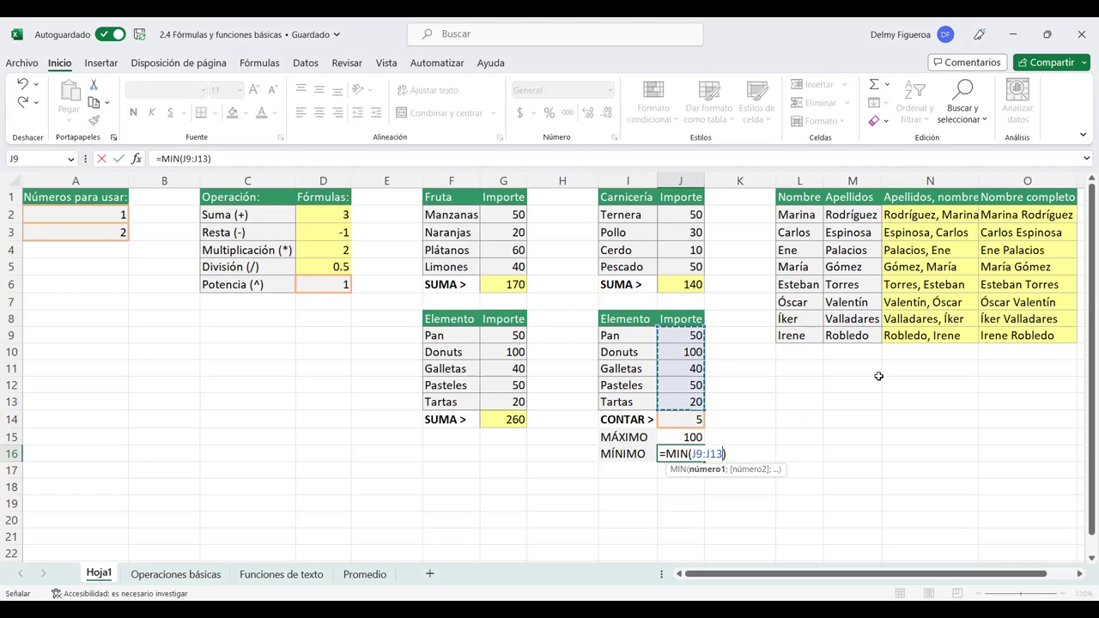
key("Return")
left_click(689, 438)
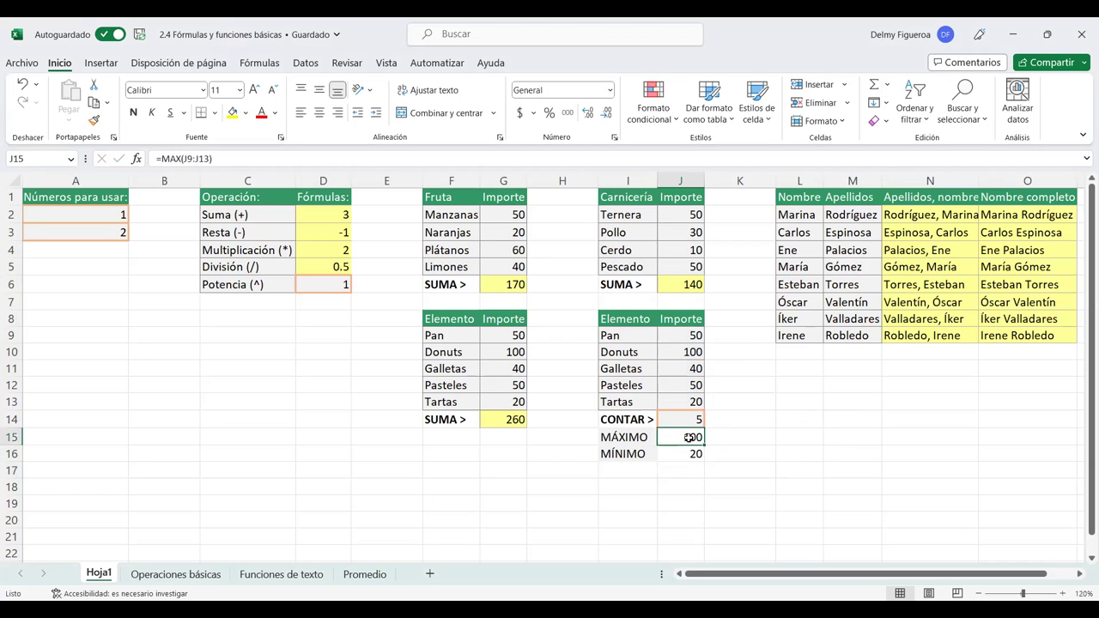
left_click(688, 454)
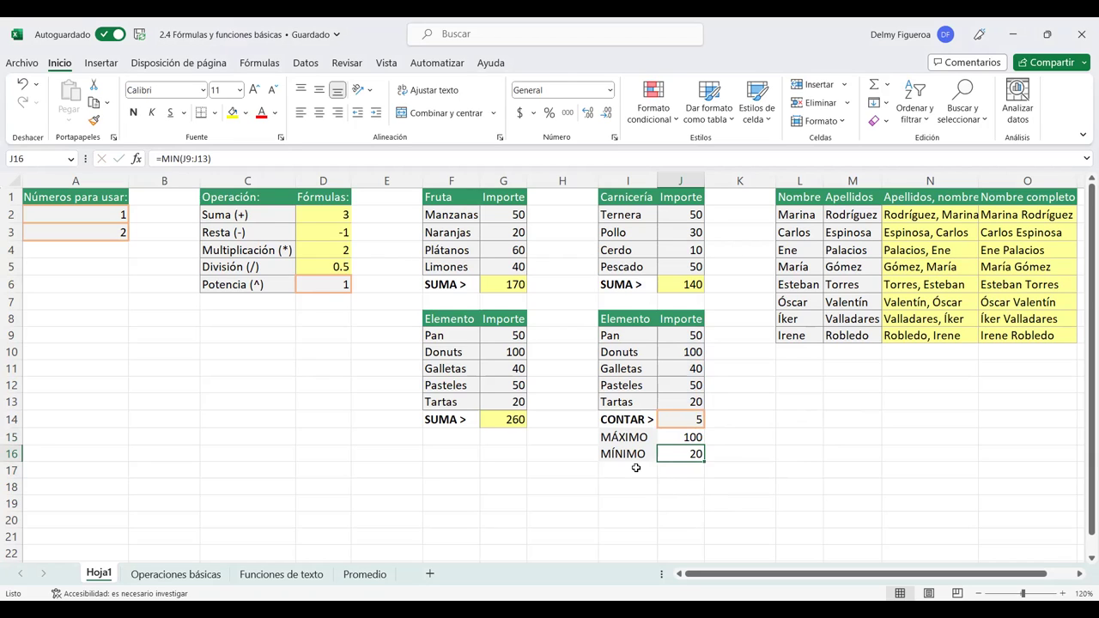
left_click(636, 468)
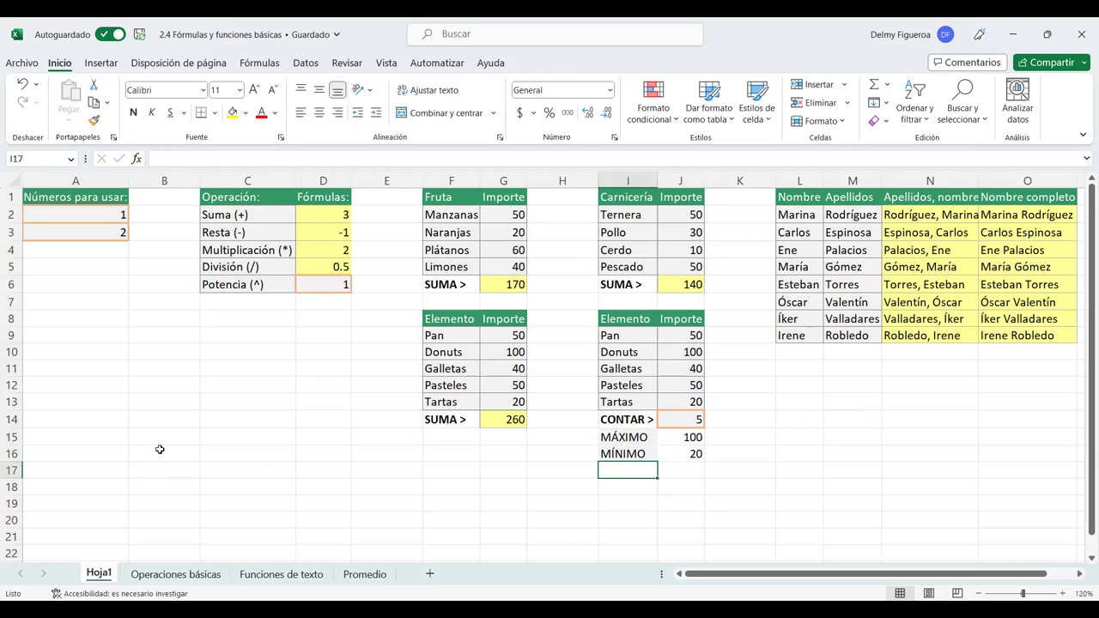
Start a +REDON formula in A17, review the rounding function descriptions, then cancel the entry
left_click(98, 472)
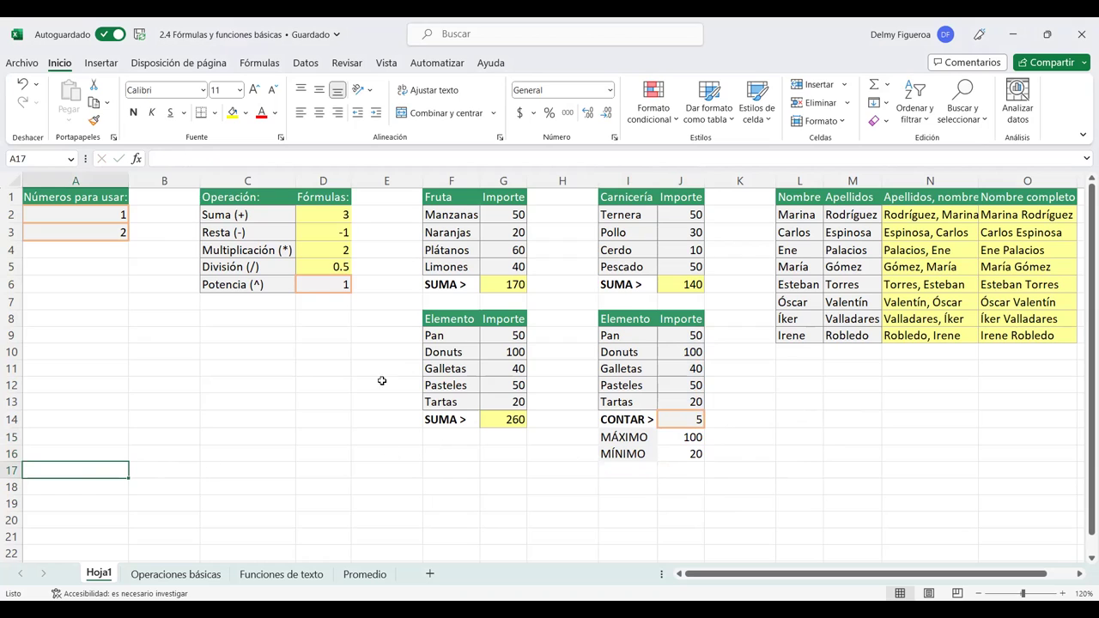
type("+")
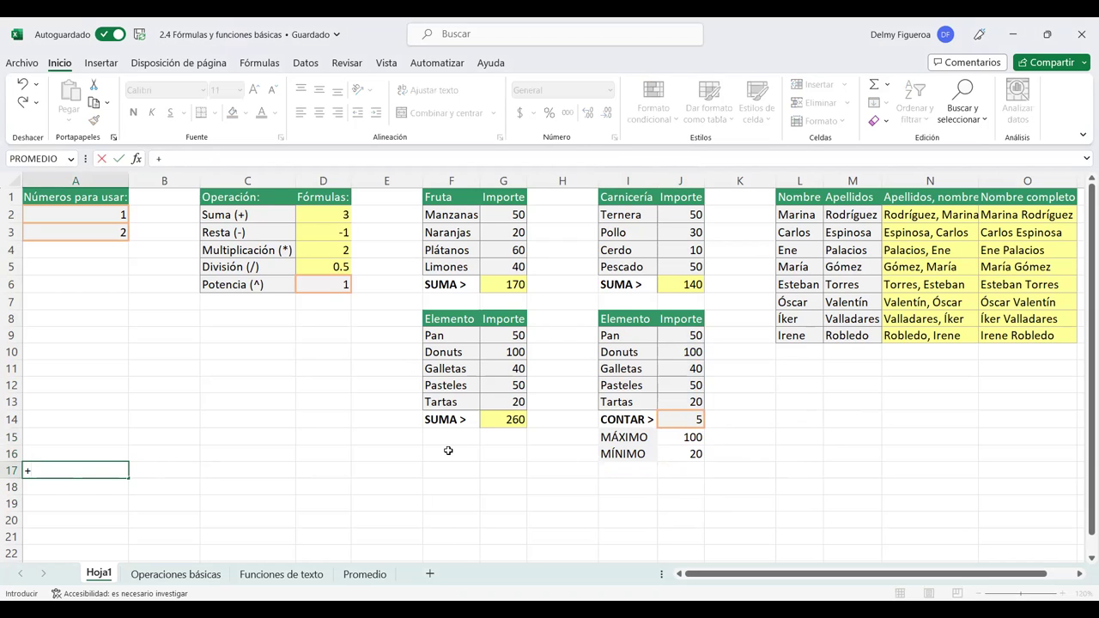
type("REDON")
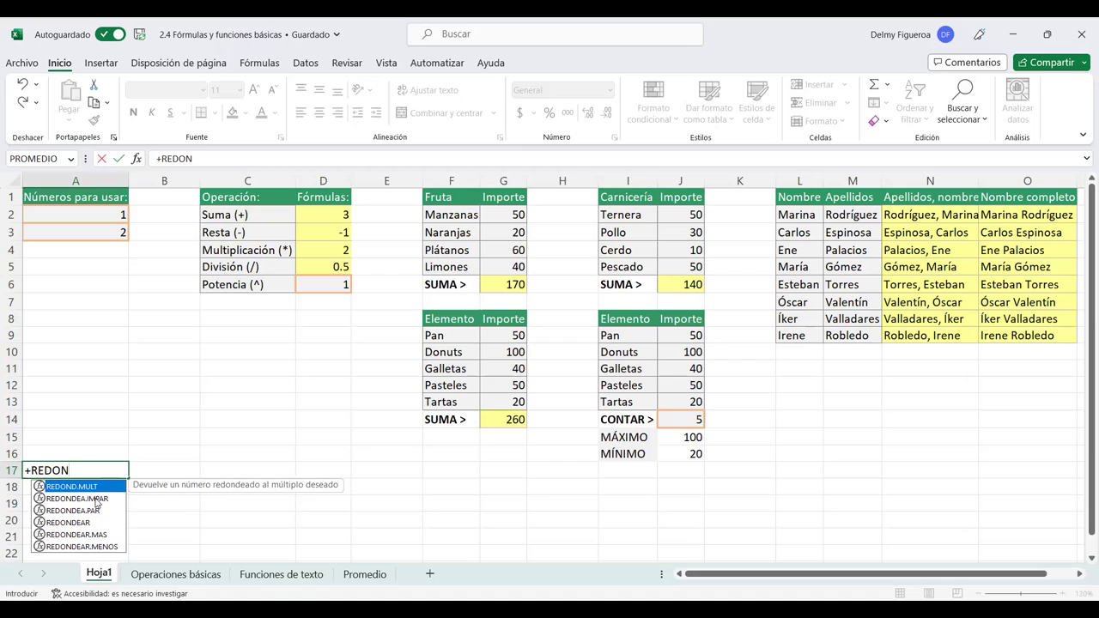
left_click(96, 499)
left_click(96, 512)
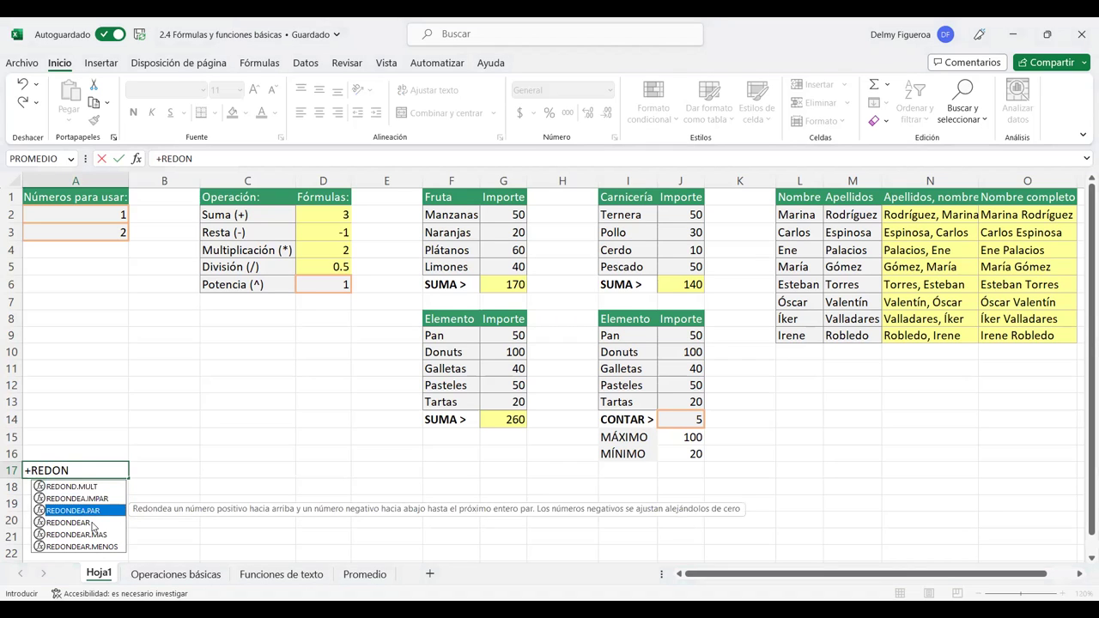
left_click(93, 523)
left_click(105, 535)
left_click(109, 547)
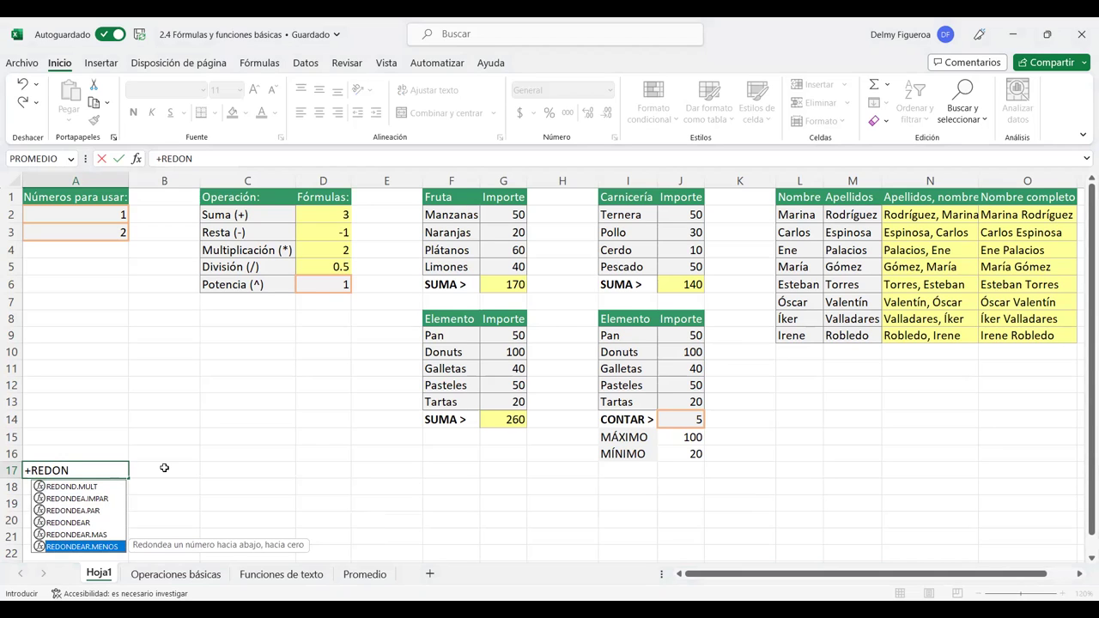
key("Escape")
key("Escape")
left_click(89, 484)
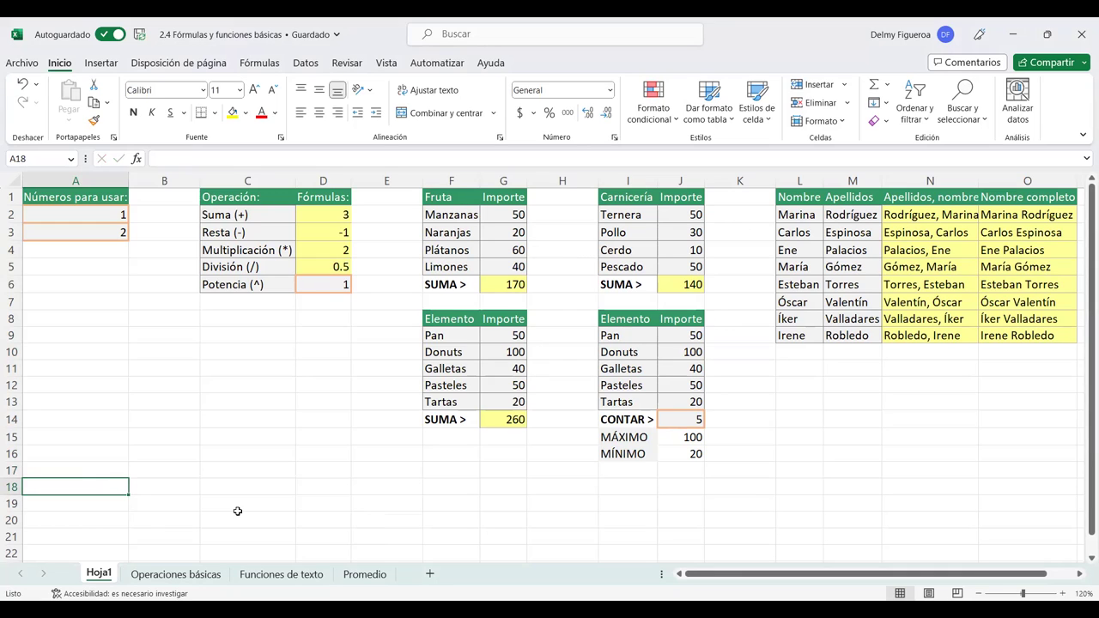
Enter the sample number 123.45678 and move it from A18 to A21
type("123.45678")
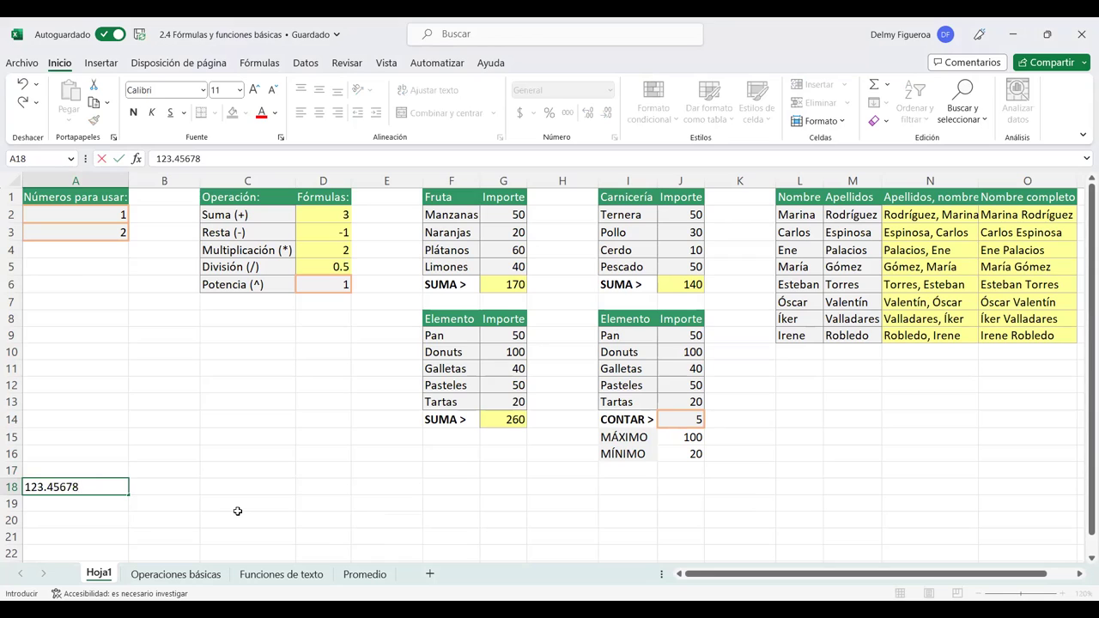
key("Return")
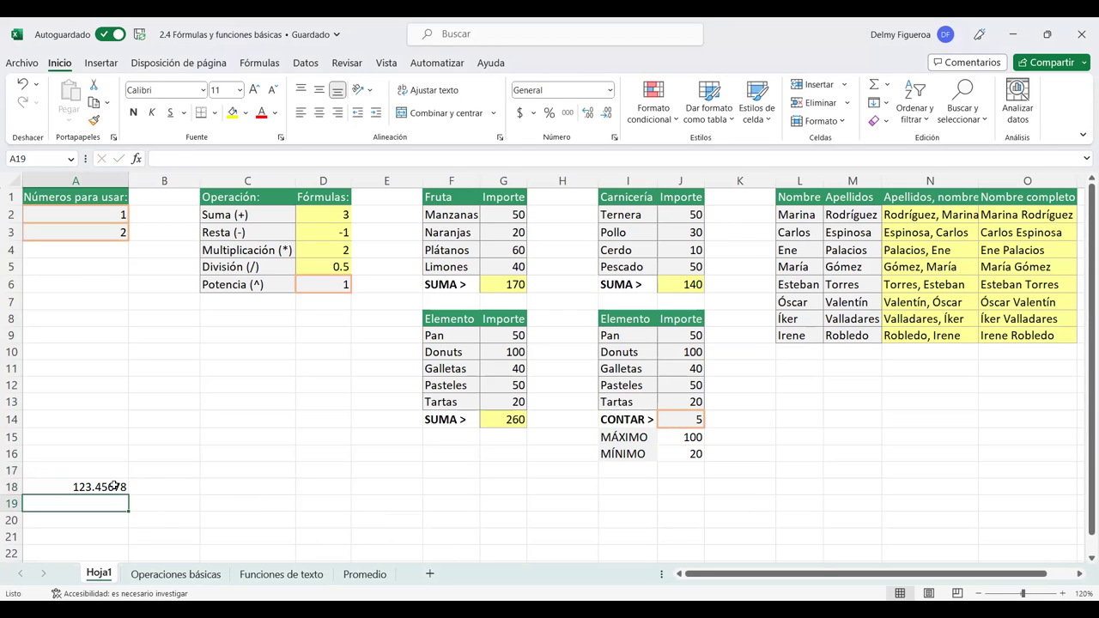
left_click(114, 486)
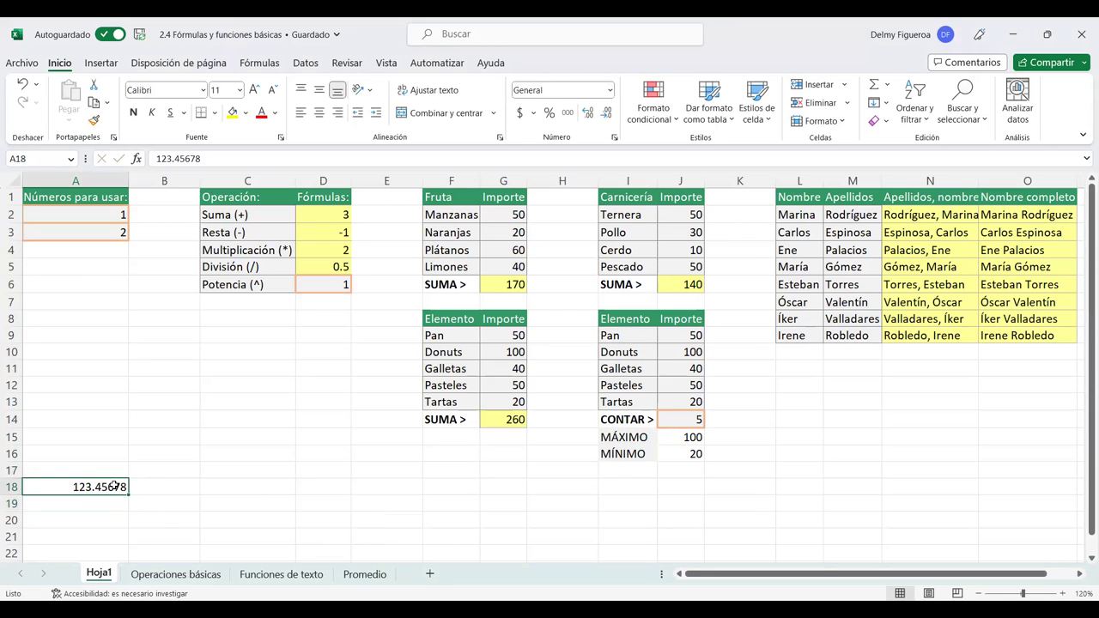
key("ctrl+c")
key("Down")
key("Down")
key("Down")
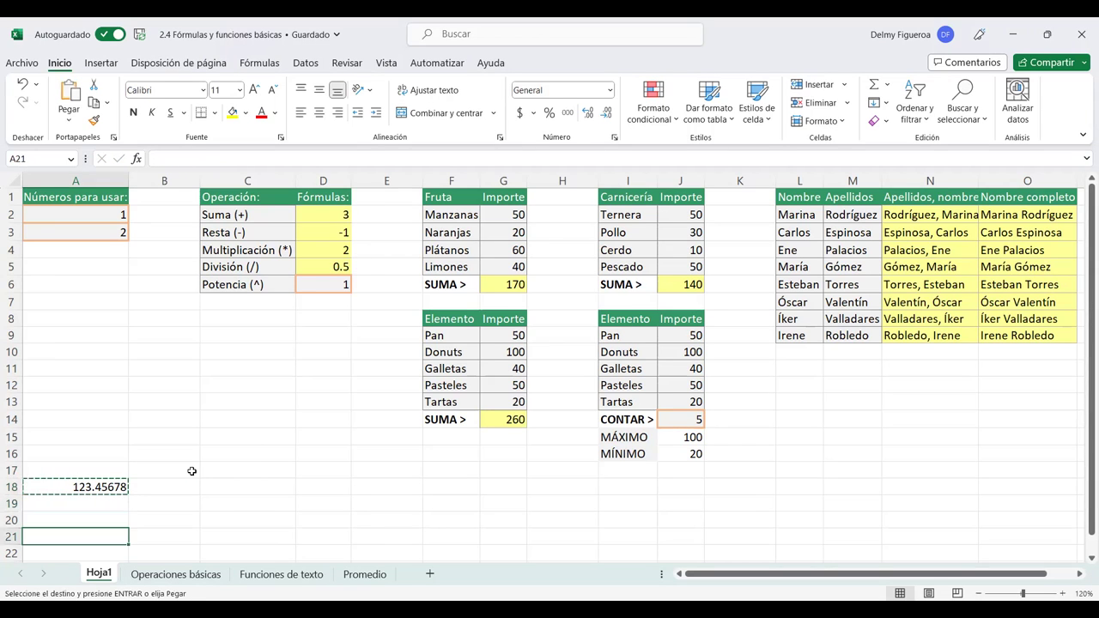
key("ctrl+v")
scroll(192, 471, "down", 1)
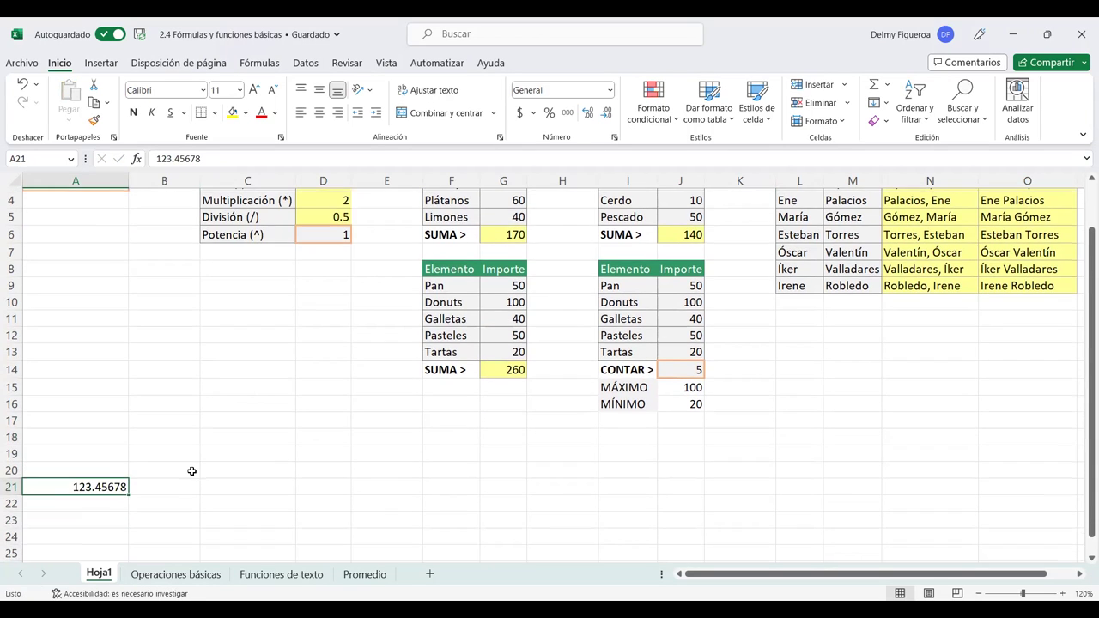
Label B20:D20 as REDONDEAR MULT, REDONDEAR IMPAR and REDONDEAR PAR
left_click(169, 470)
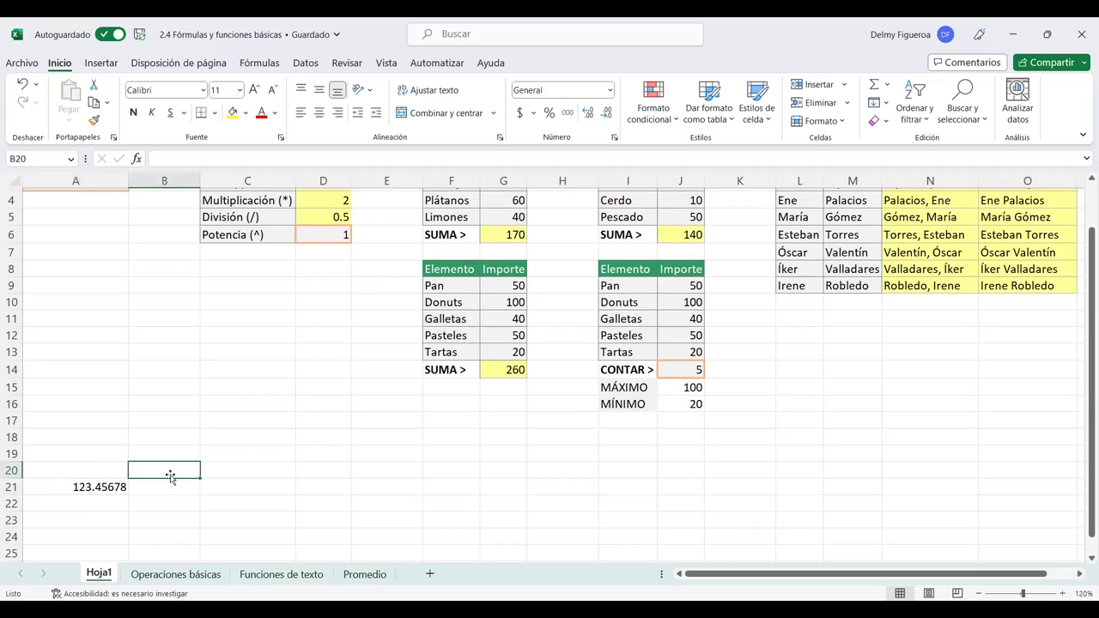
type("+")
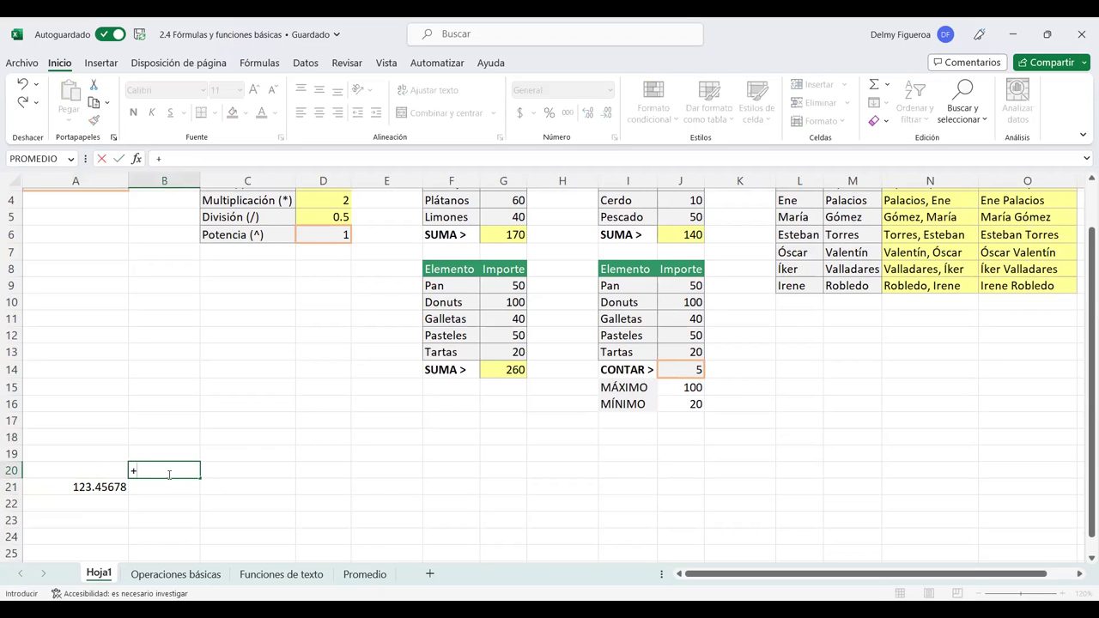
type("RE")
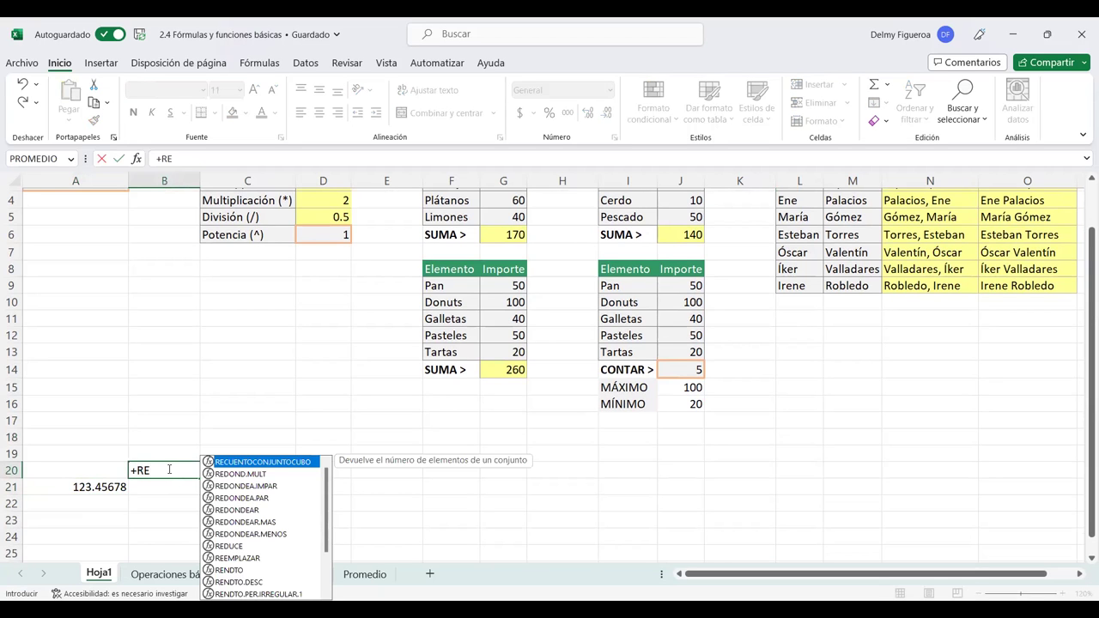
type("DON")
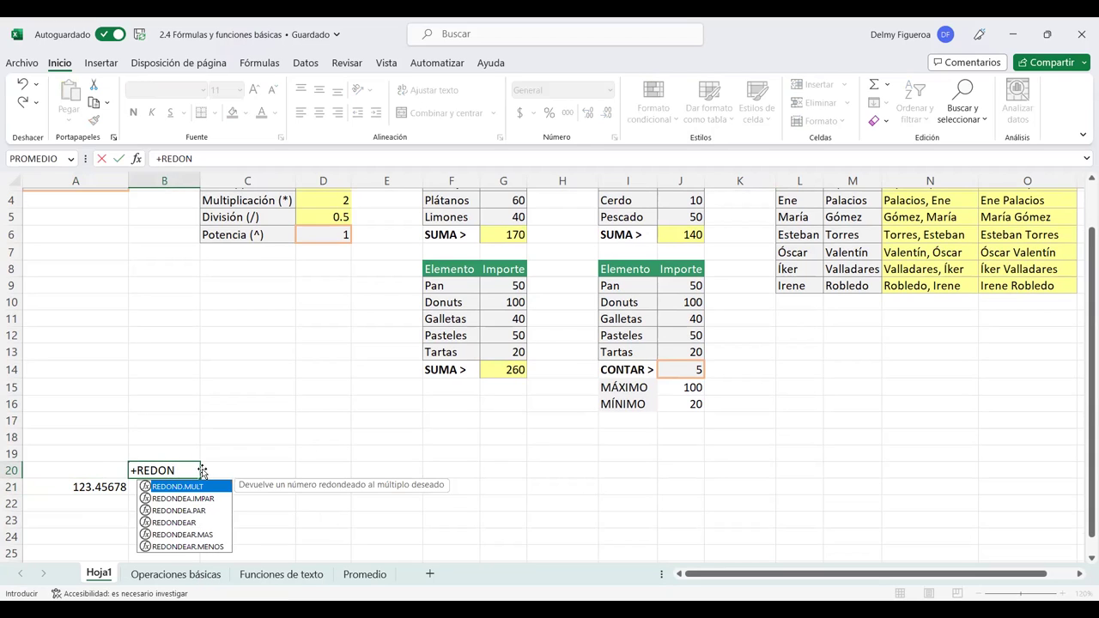
key("Escape")
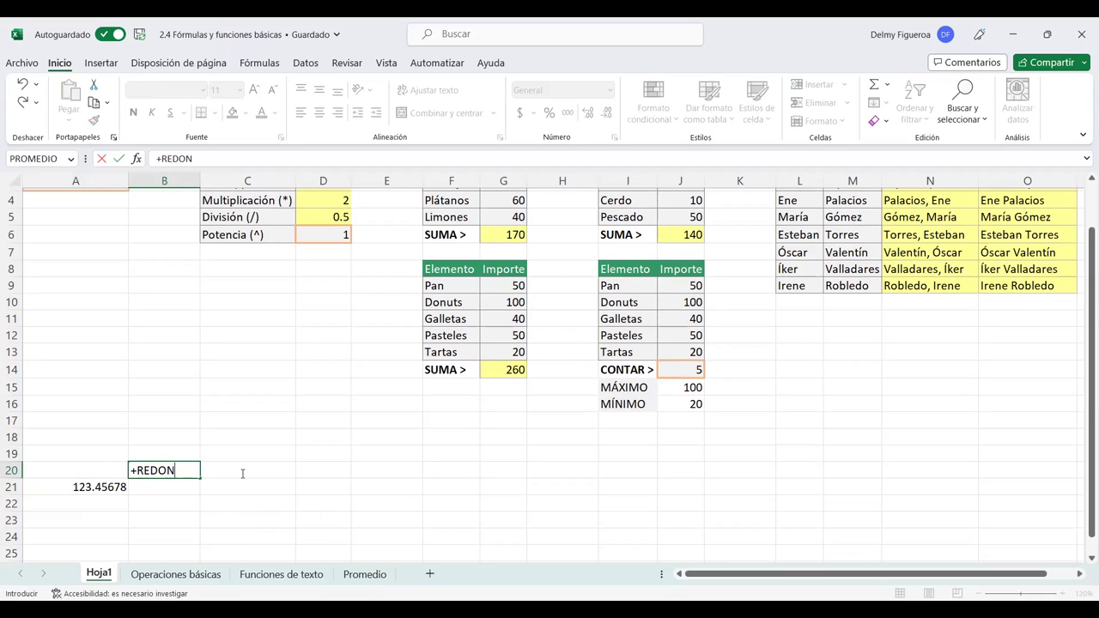
type("DEAR MULT")
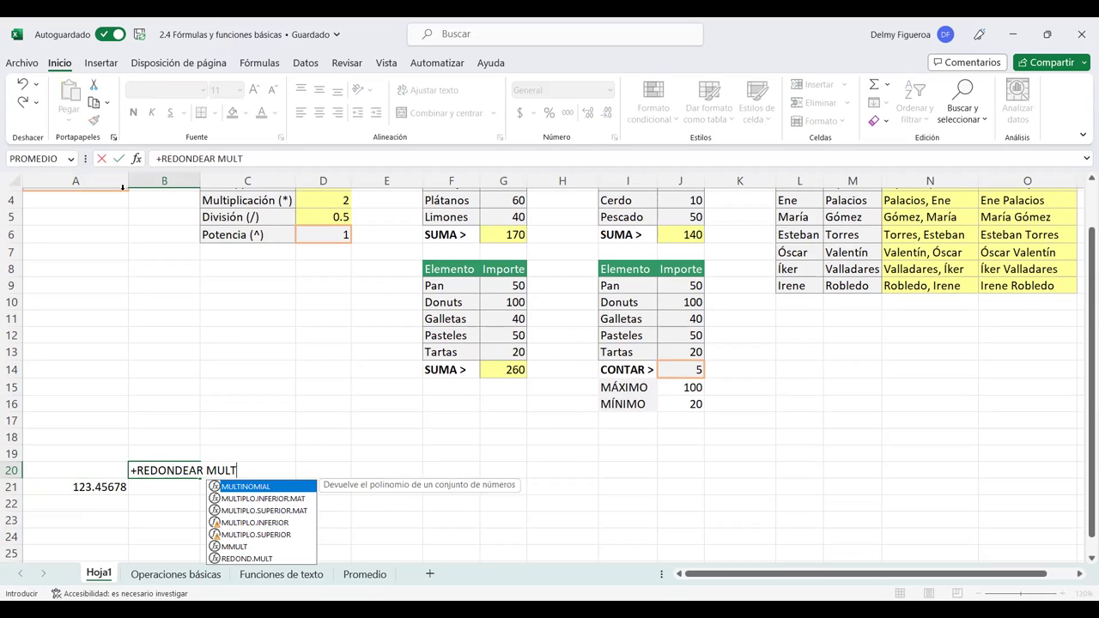
left_click(161, 159)
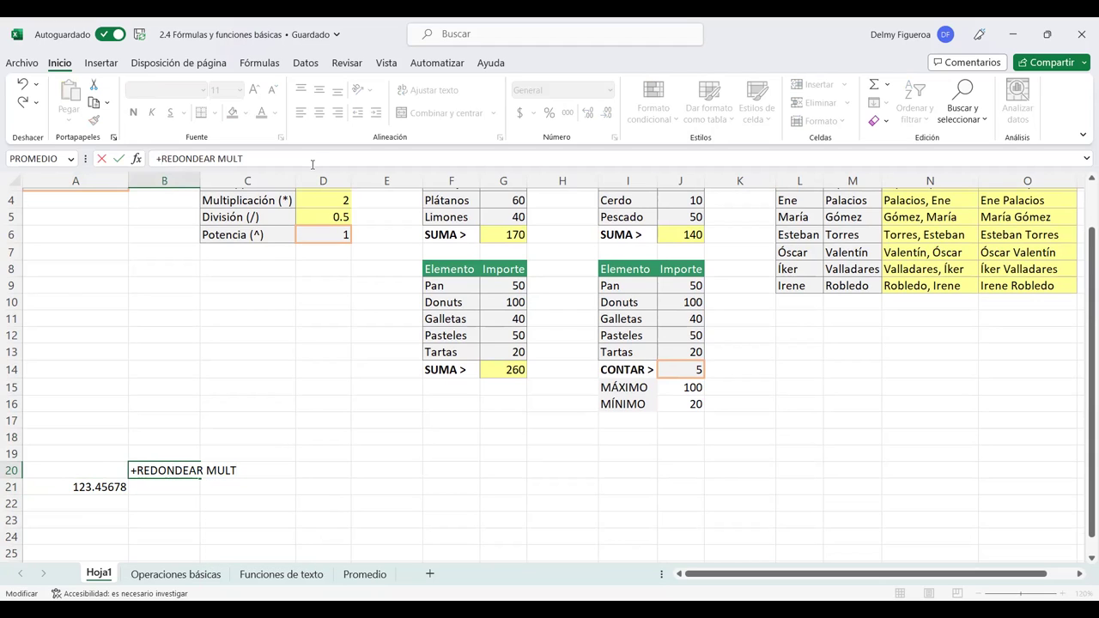
key("BackSpace")
key("Return")
key("Up")
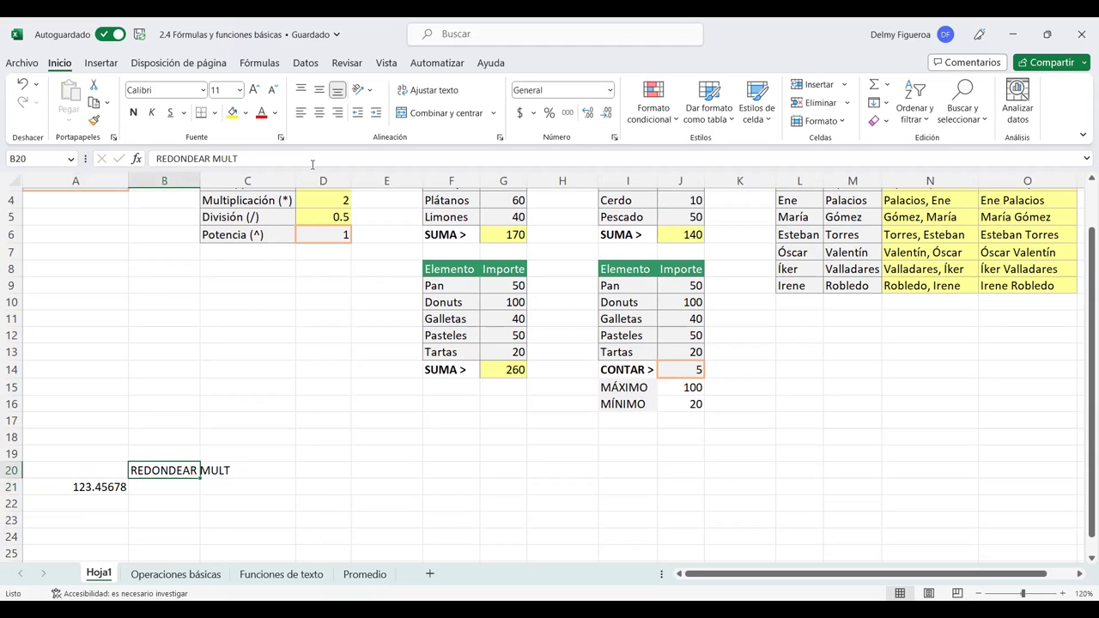
key("Right")
type("REDONDEAR IMPAR")
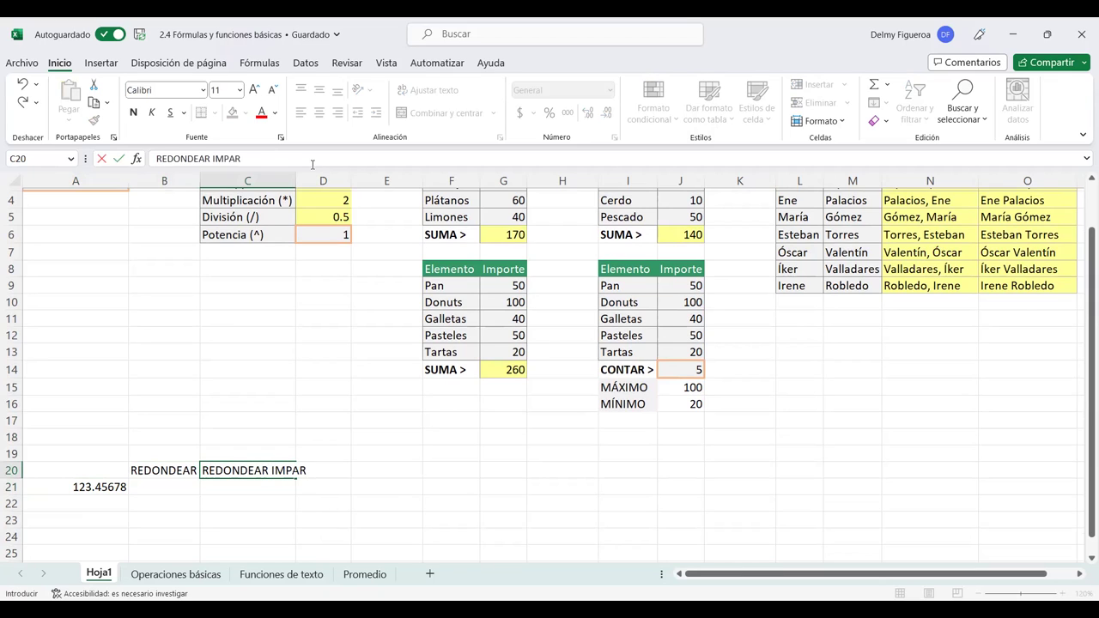
key("Return")
key("Up")
key("Right")
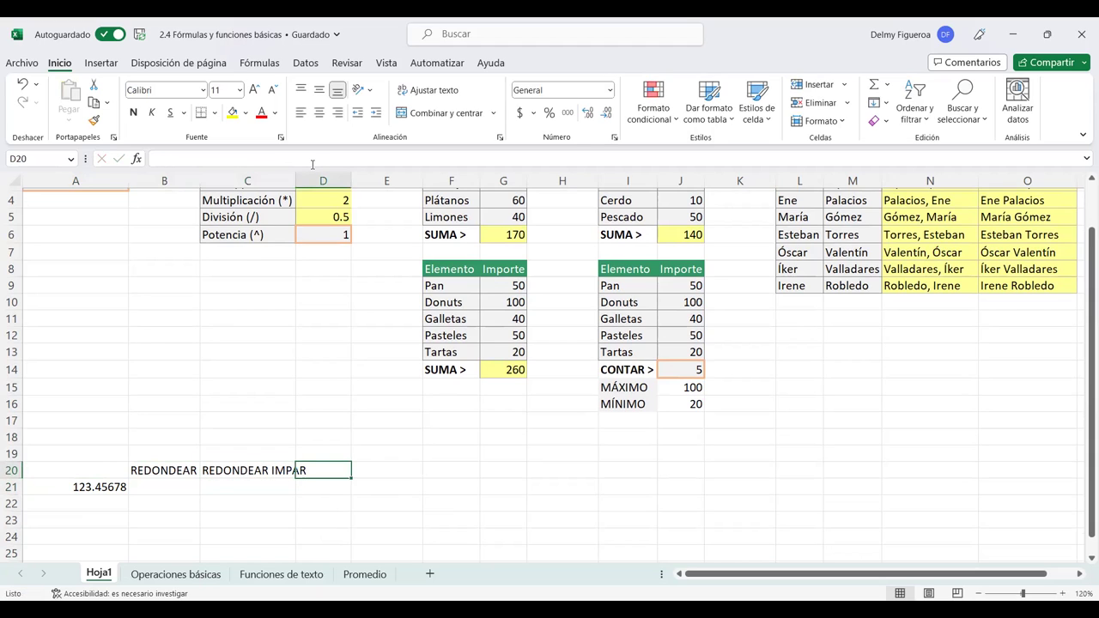
type("REDONDEAR PAR}")
key("BackSpace")
key("Return")
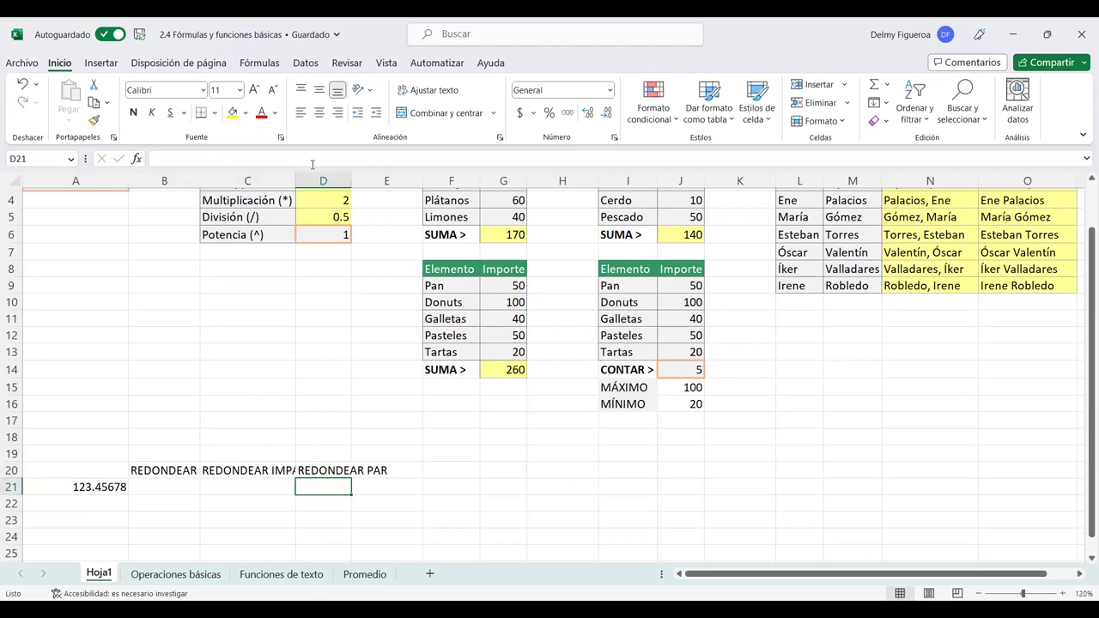
Label E20:G20 as REDONDEAR, REDONDEAR MAS and REDONDEAR MENOS
key("Up")
key("Right")
type("REDONDE")
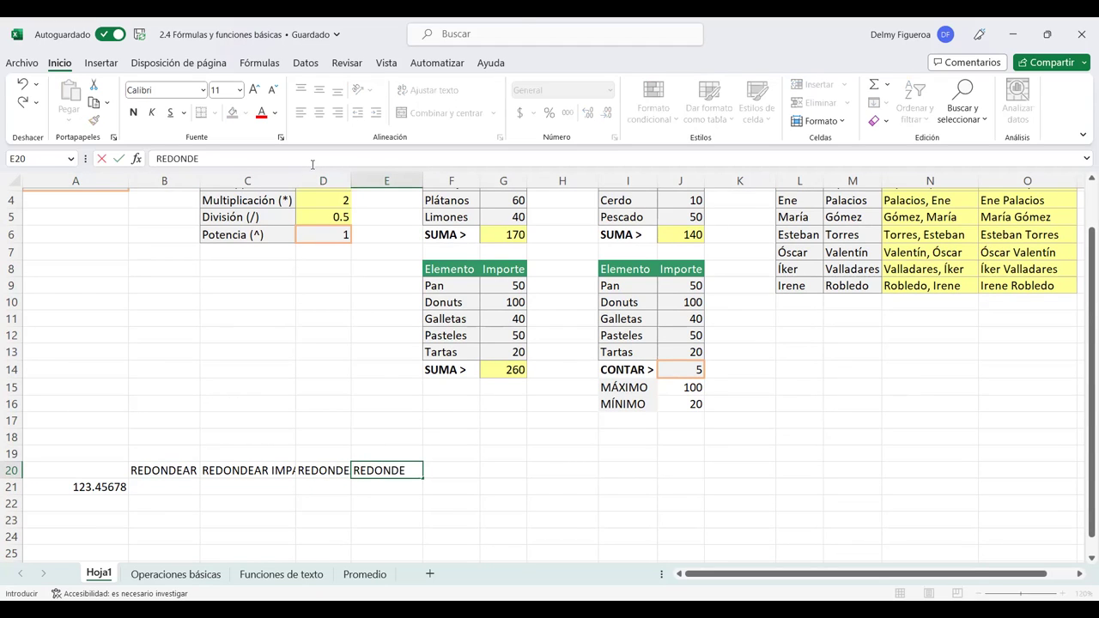
type("AR")
key("Return")
key("Up")
key("Right")
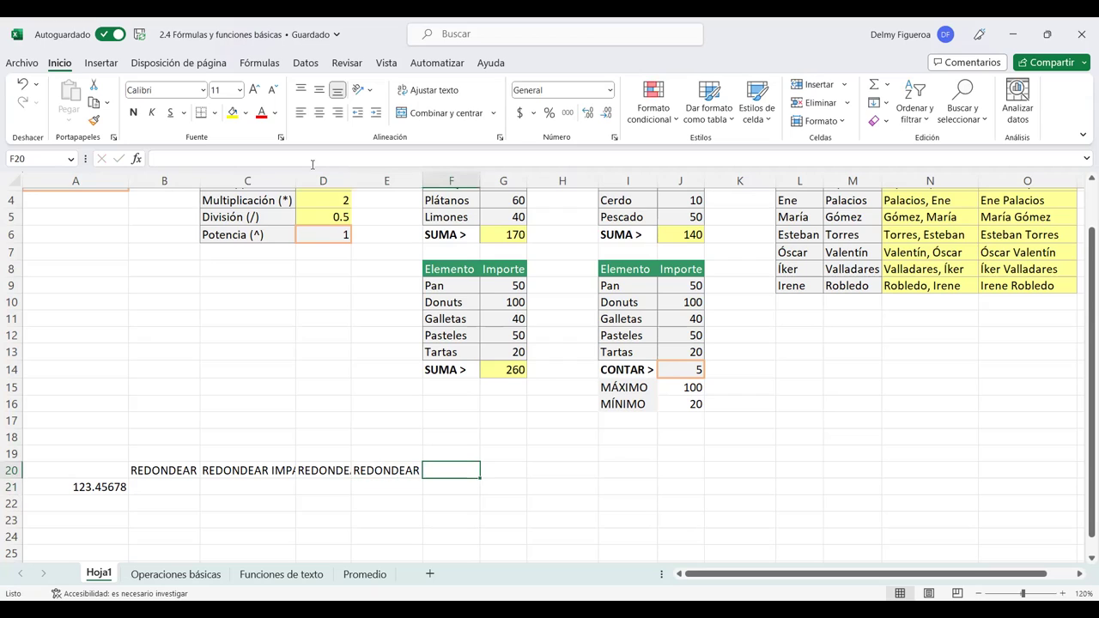
type("+")
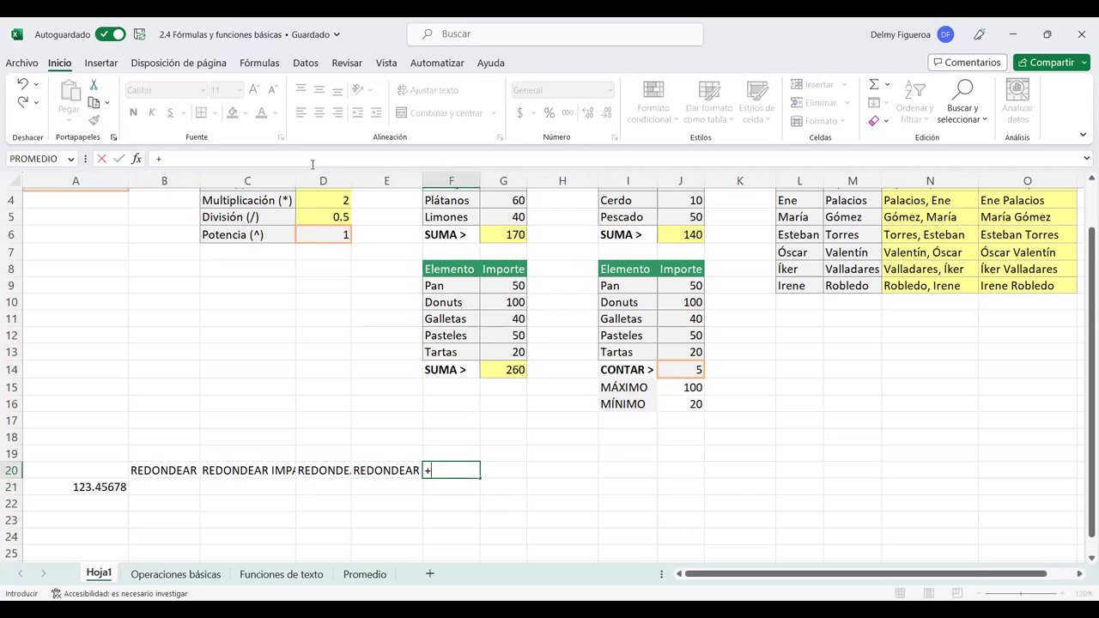
type("REDO")
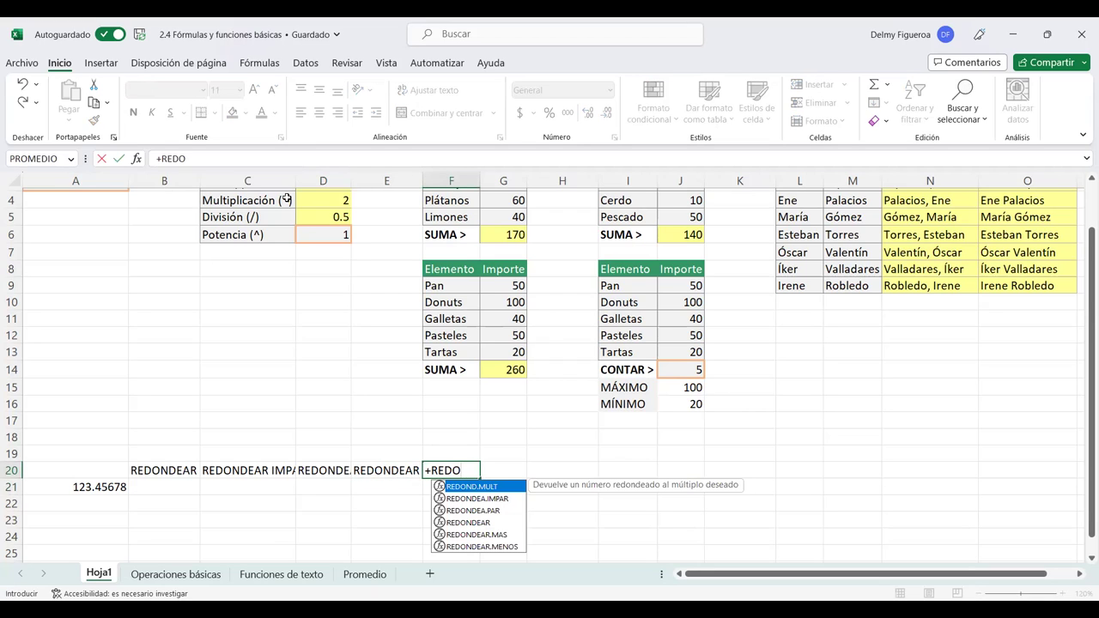
key("Escape")
key("Escape")
type("REDONDEAR MAS")
key("Return")
key("Up")
key("Right")
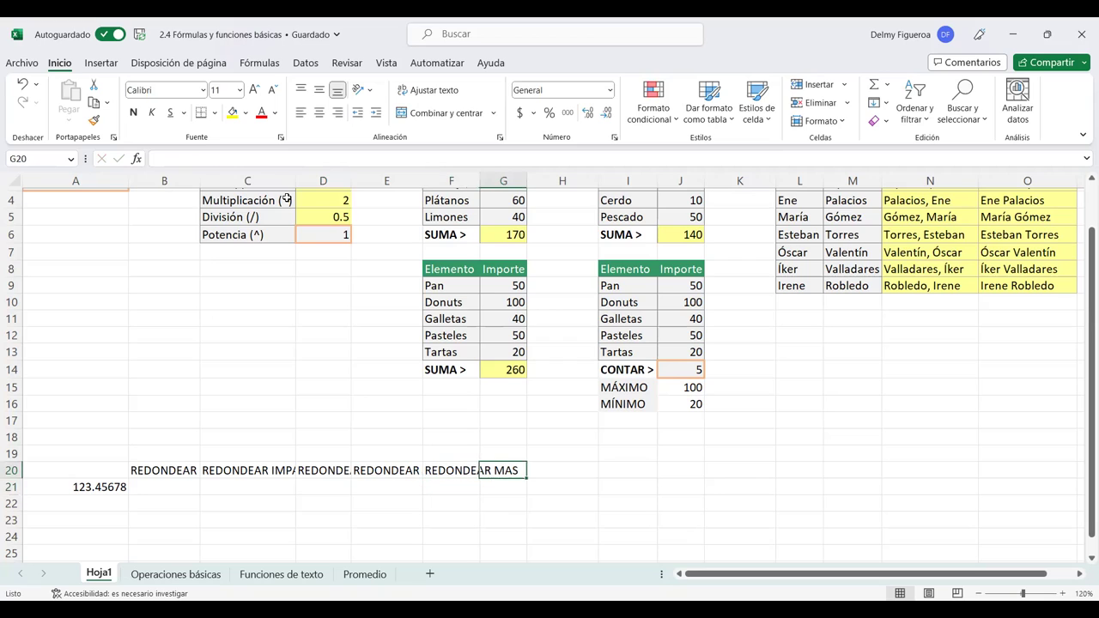
type("REDONDEAR M")
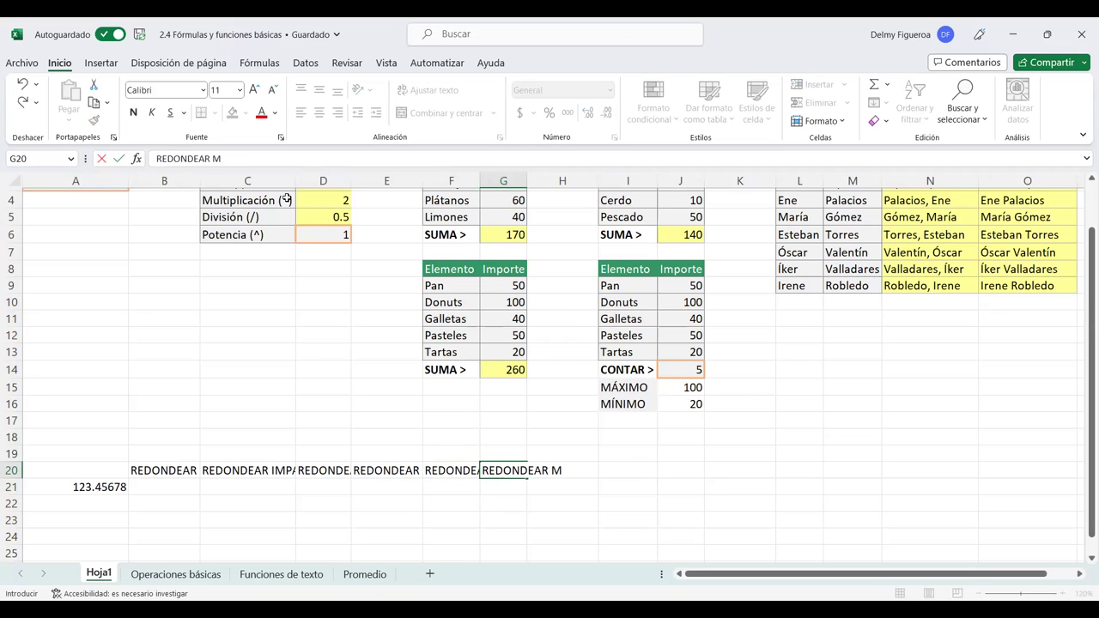
type("ENOS")
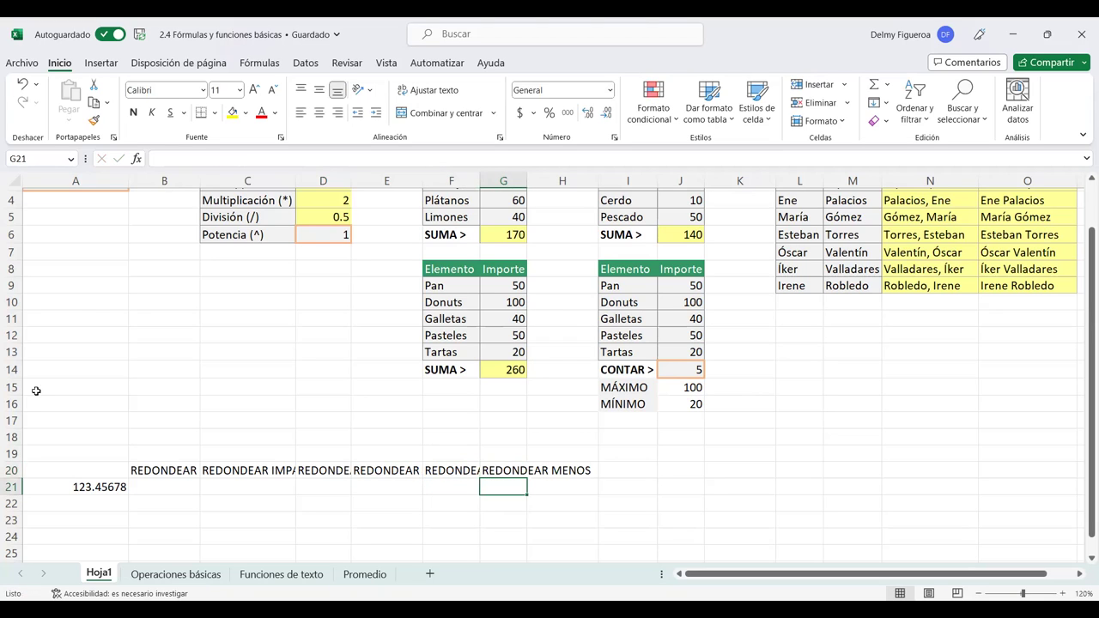
left_click(177, 484)
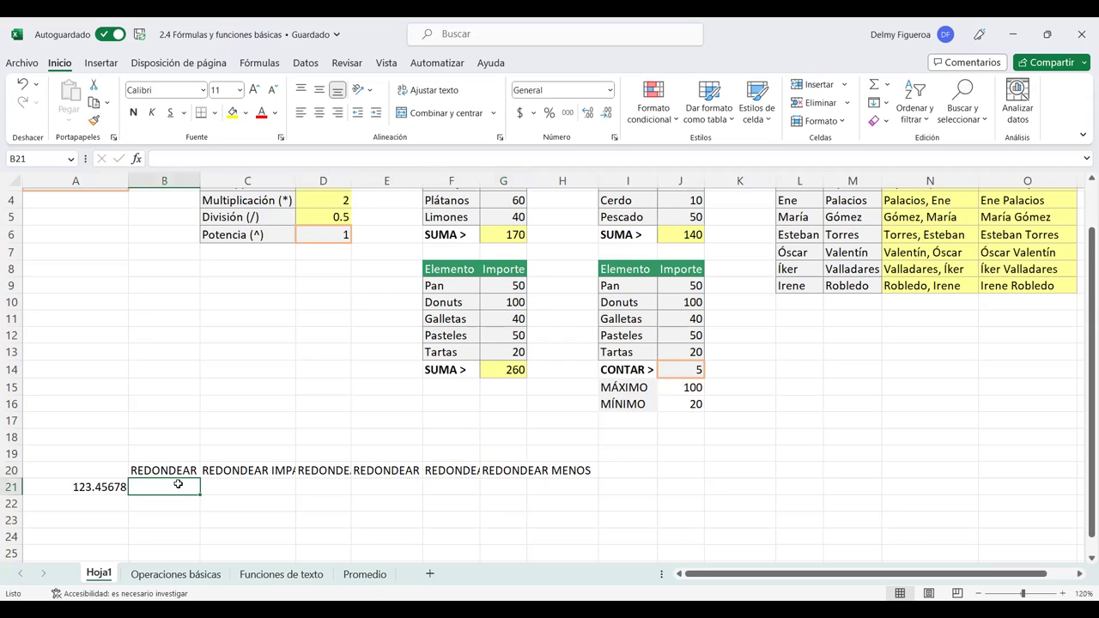
Enter =+REDOND.MULT(A21;2) in B21, rounding 123.45678 to 124, then review it against A21
type("+")
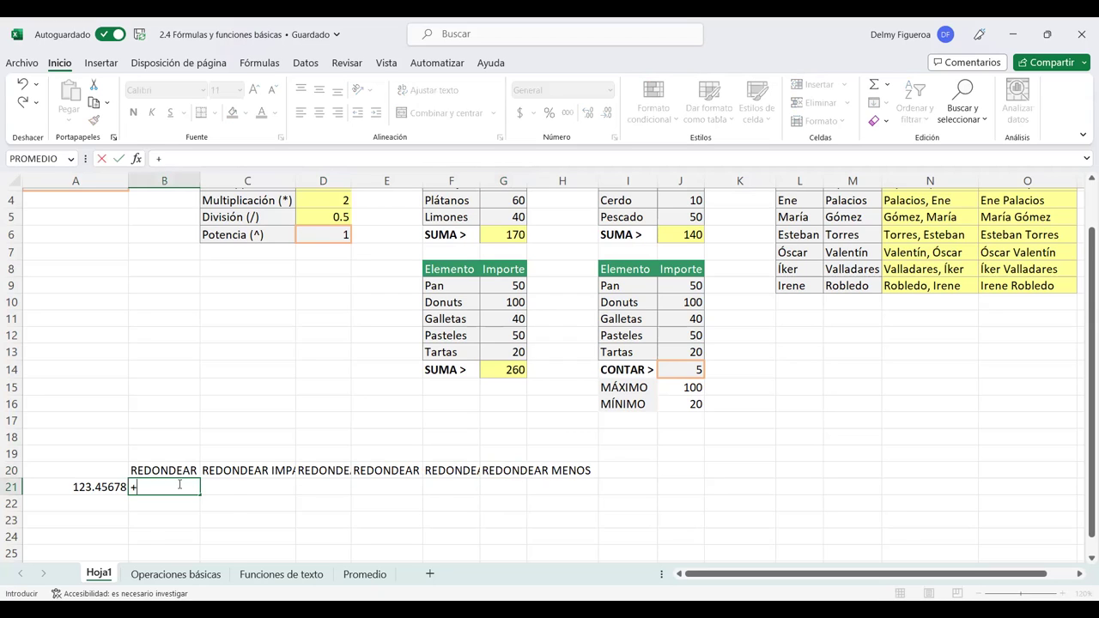
type("REDO")
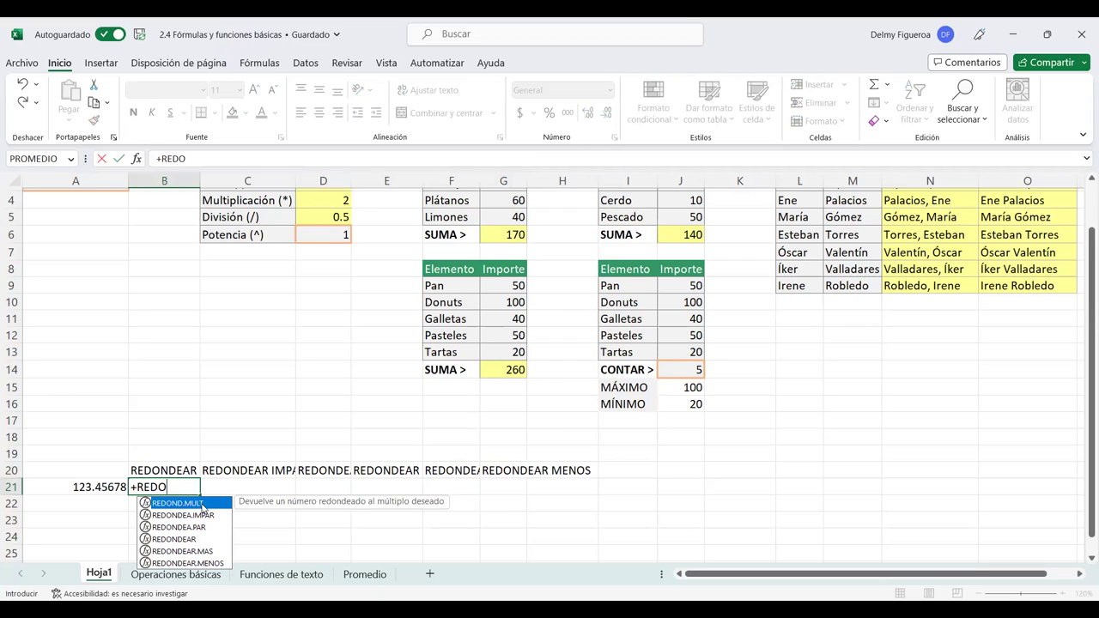
double_click(203, 505)
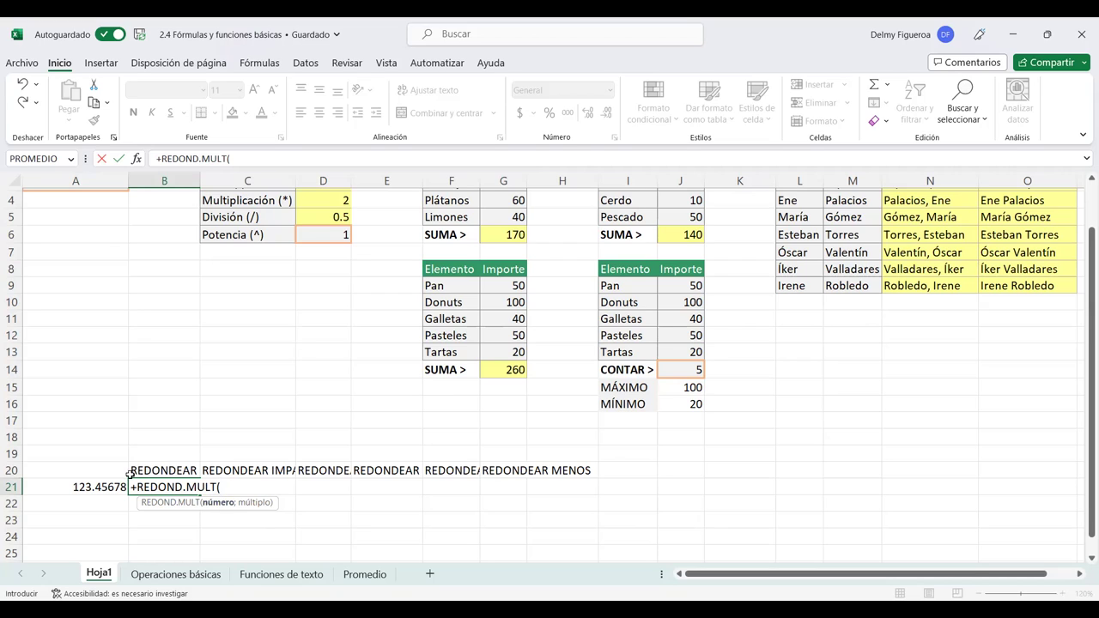
left_click(101, 487)
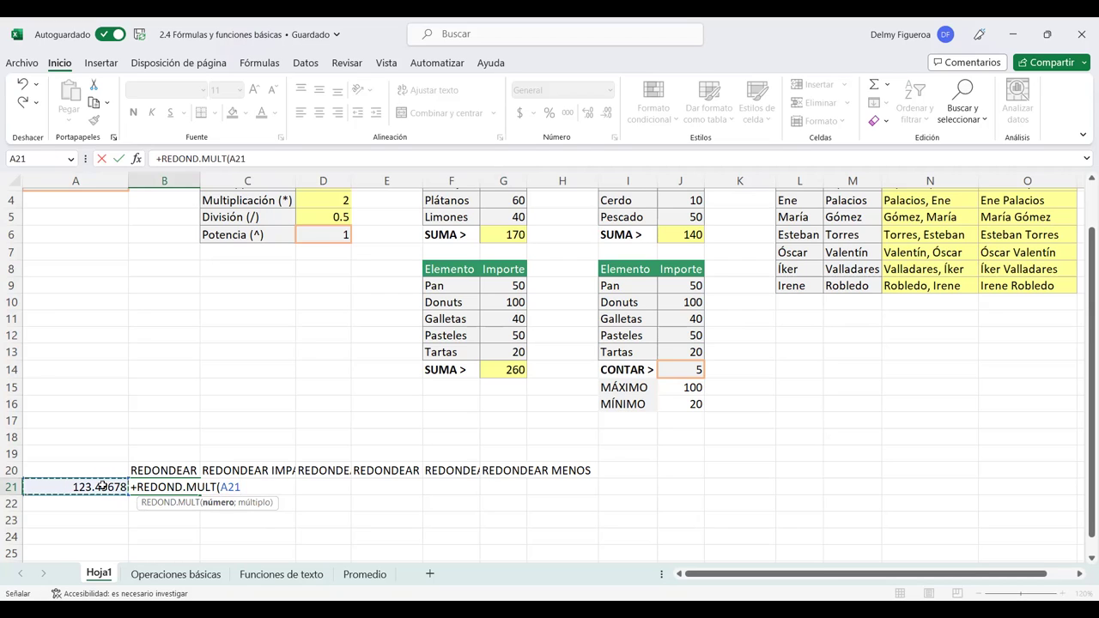
type(";")
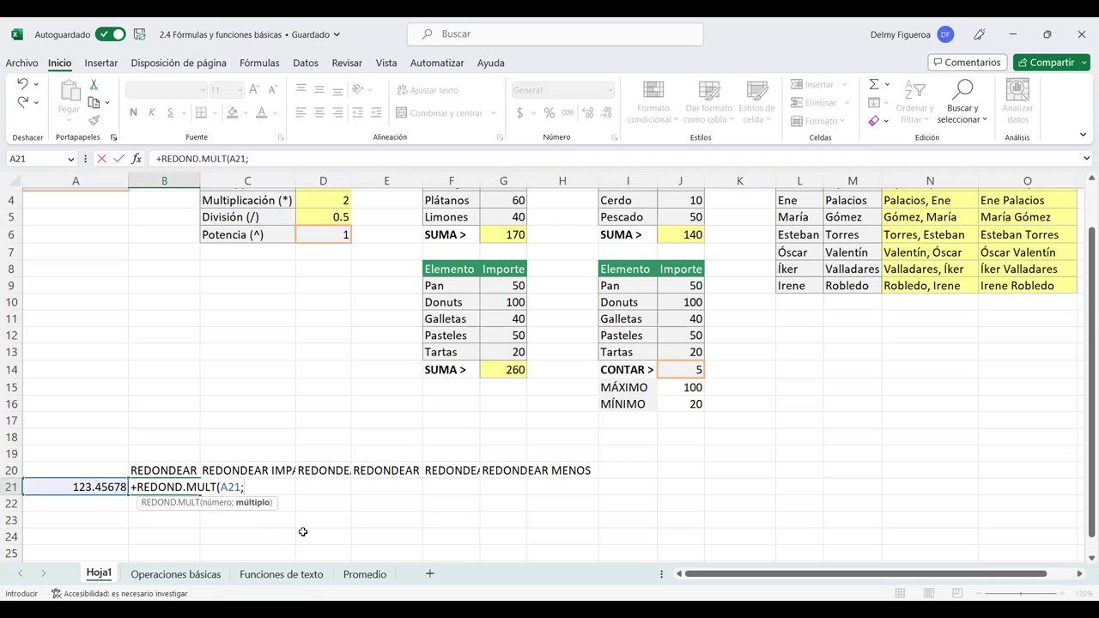
type("3")
type("2")
key("Return")
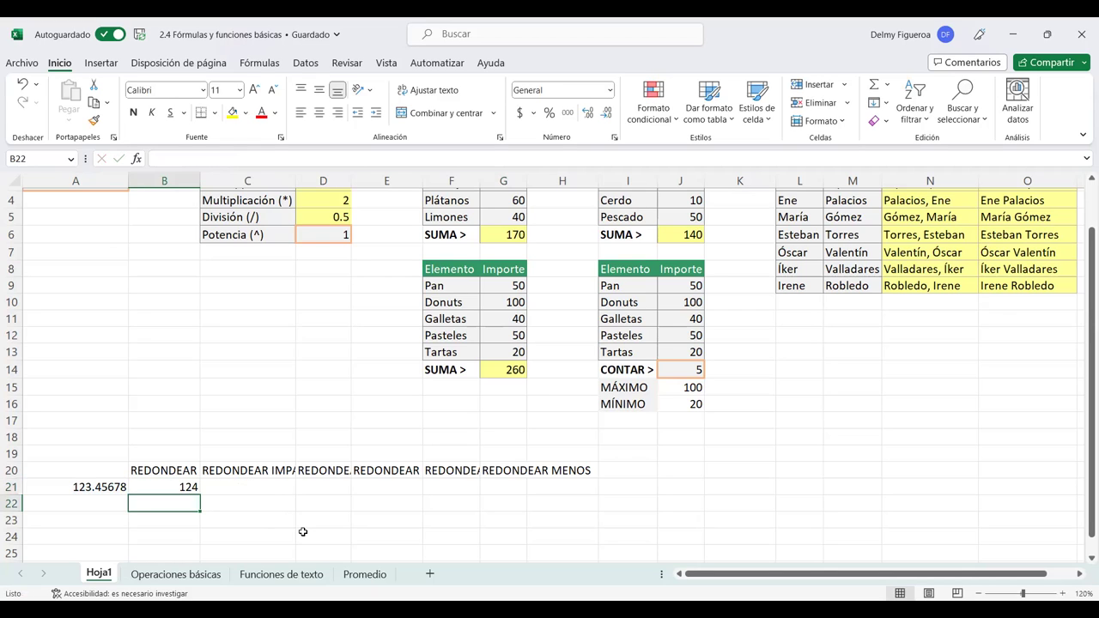
key("Up")
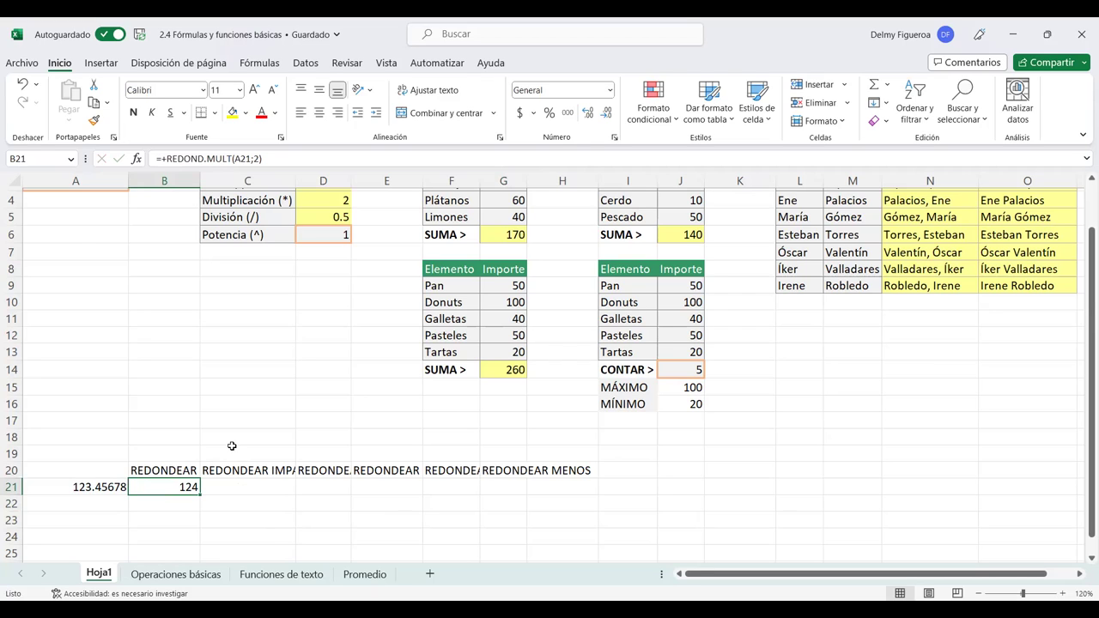
key("Left")
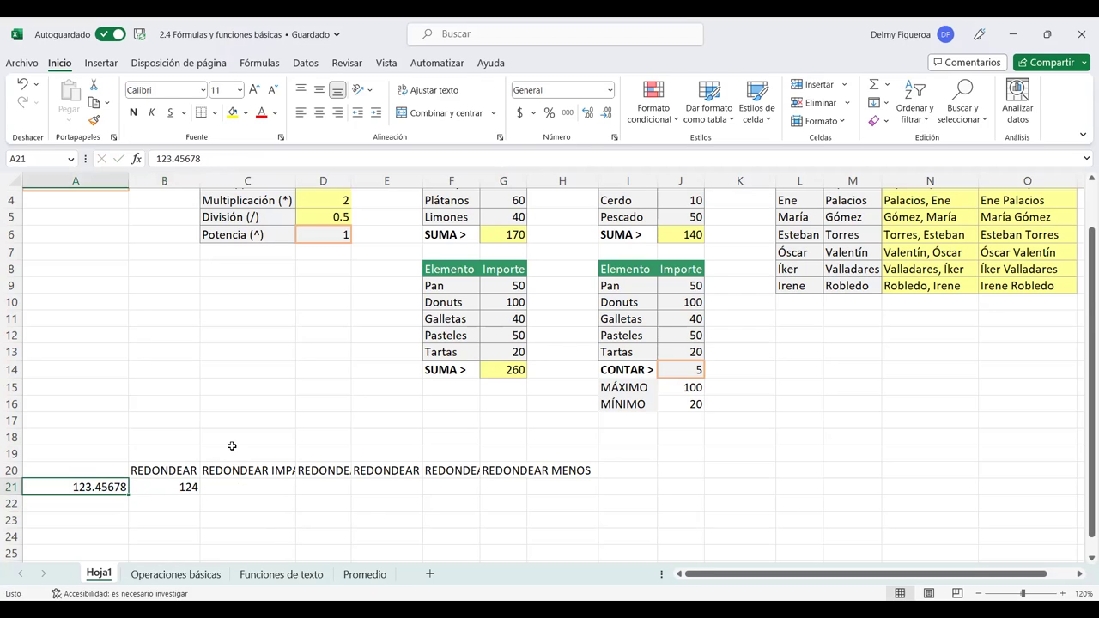
Enter =+REDONDEA.IMPAR(A21) in C21, rounding 123.45678 up to the odd number 125
left_click(184, 483)
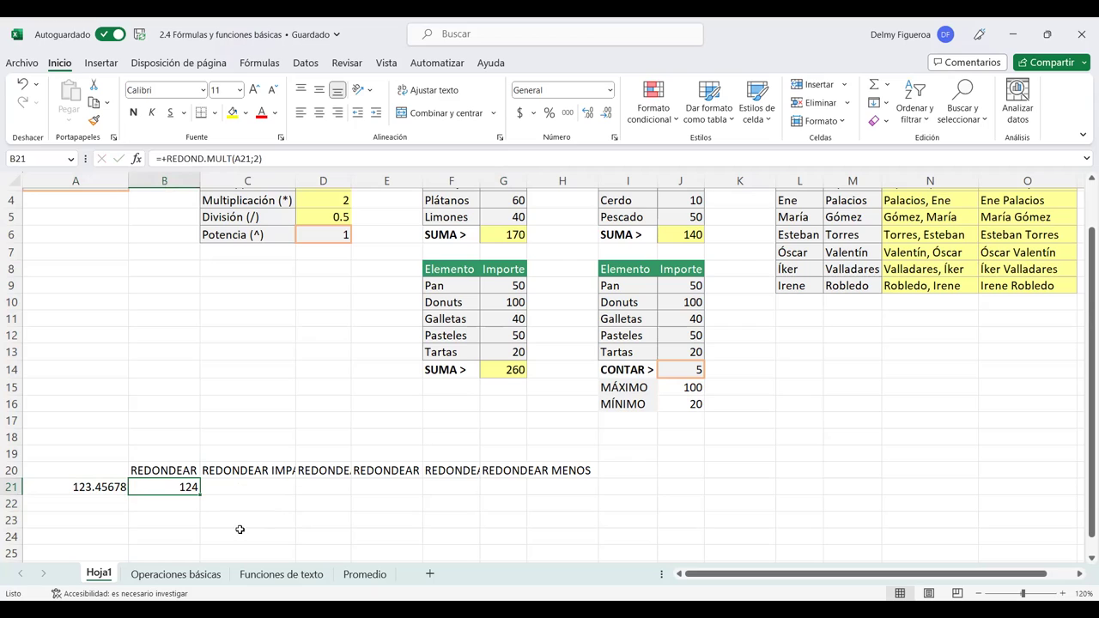
left_click(256, 482)
type("+")
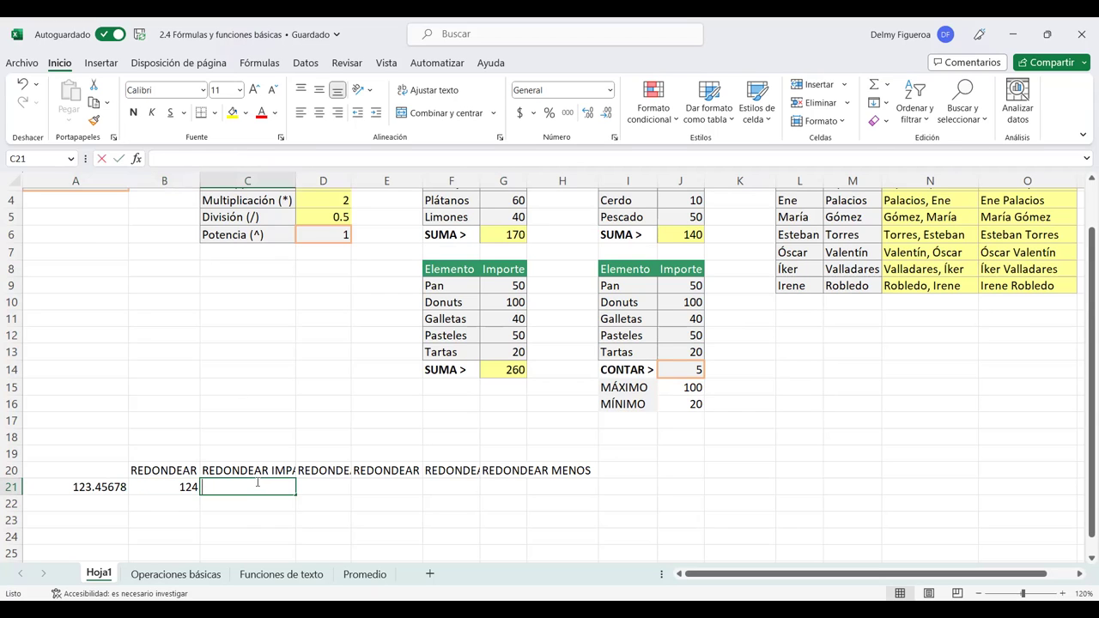
type("REDO")
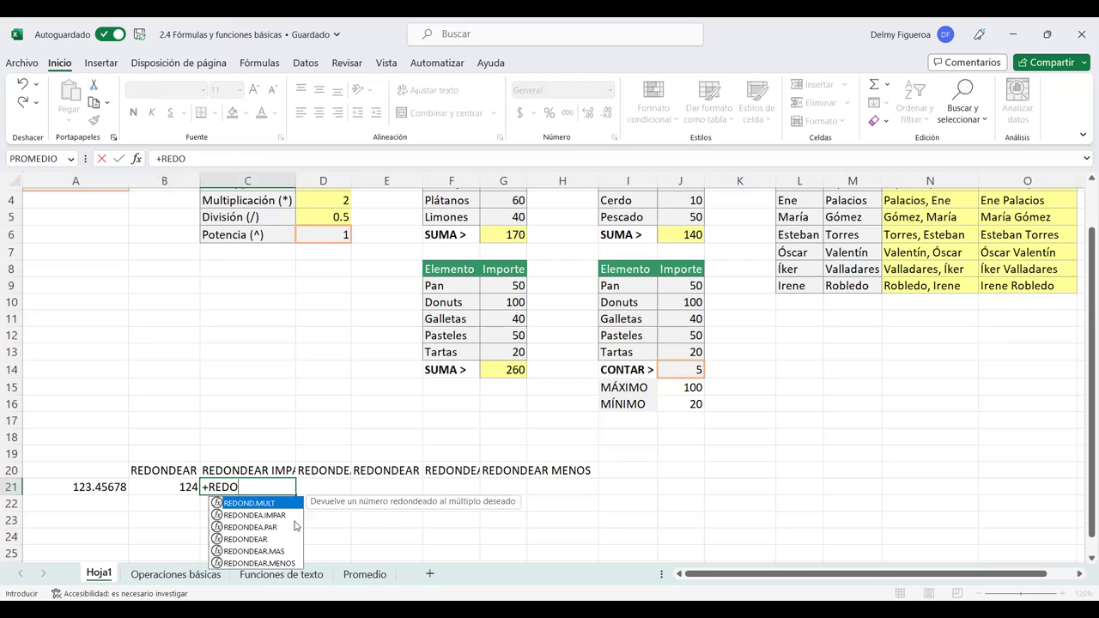
left_click(283, 517)
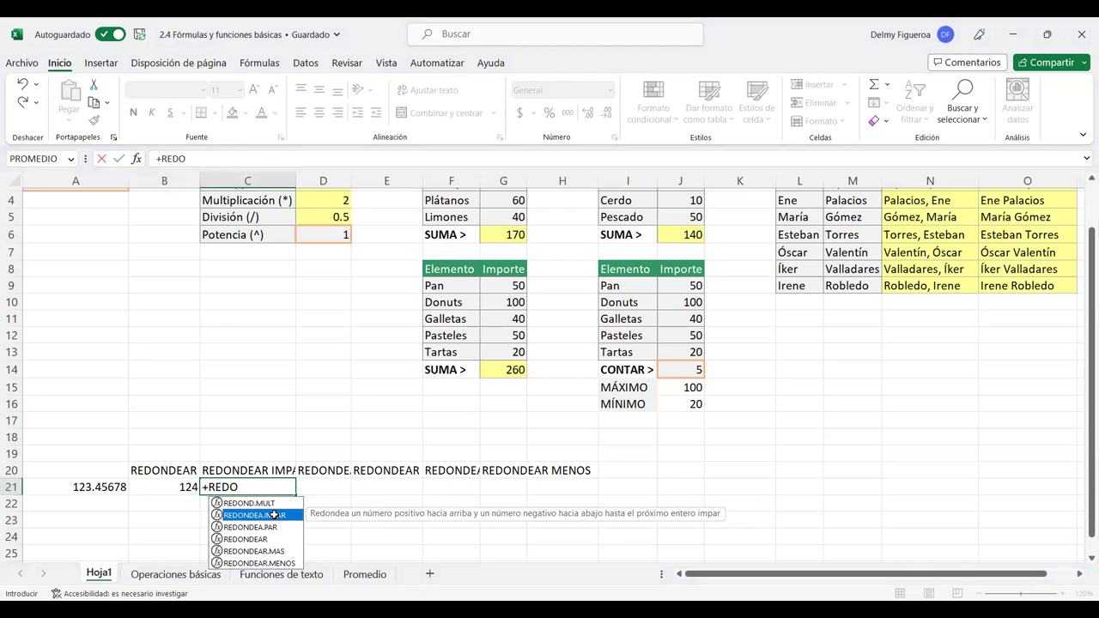
double_click(275, 517)
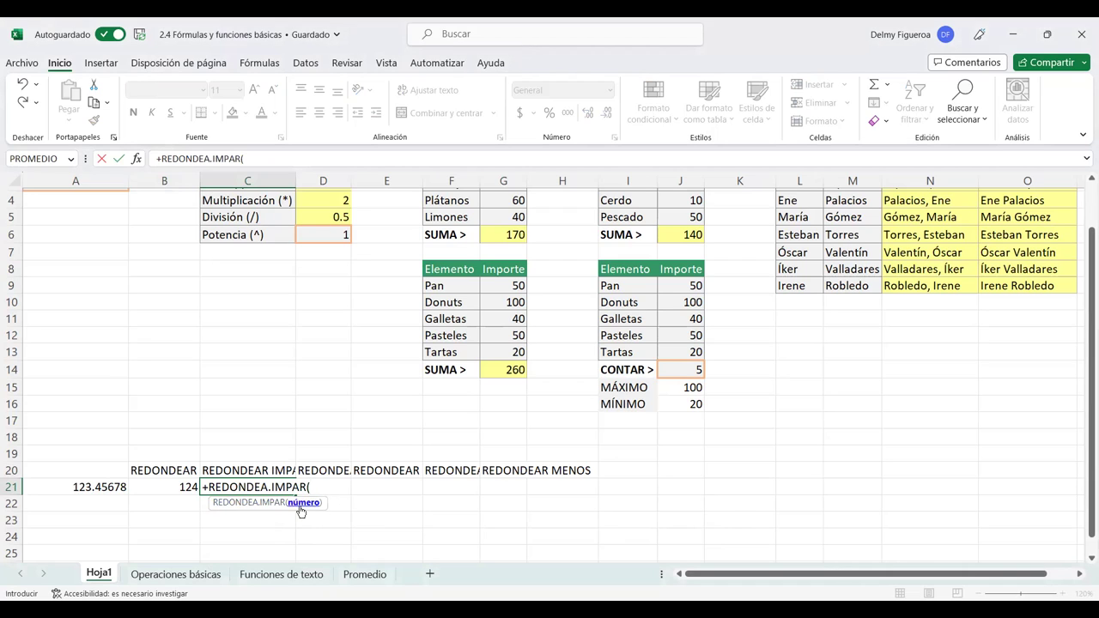
left_click(106, 487)
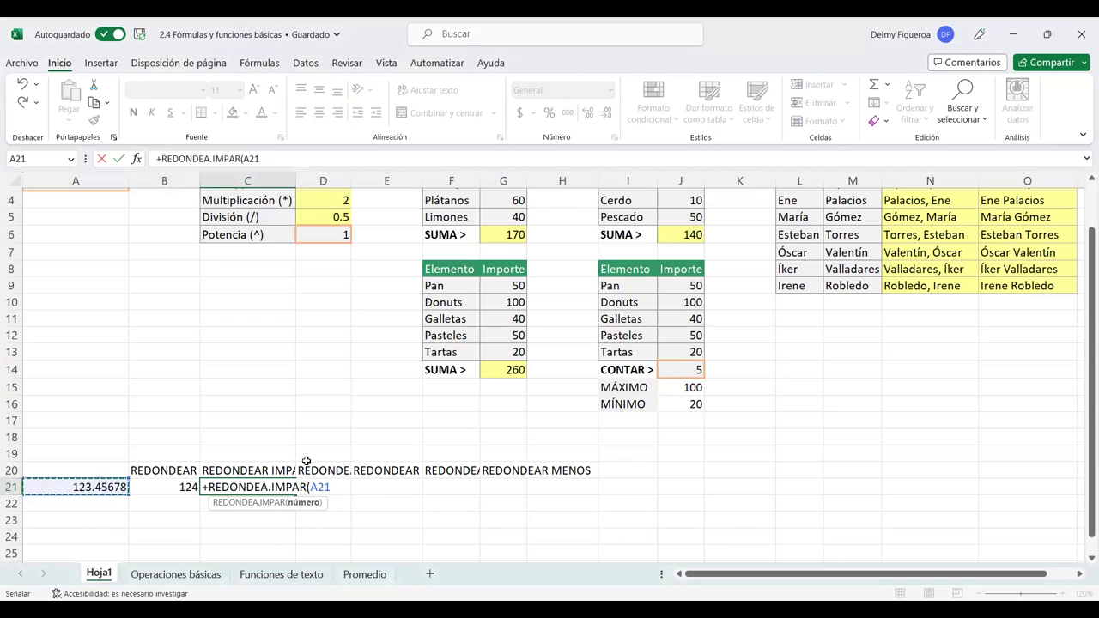
key("Return")
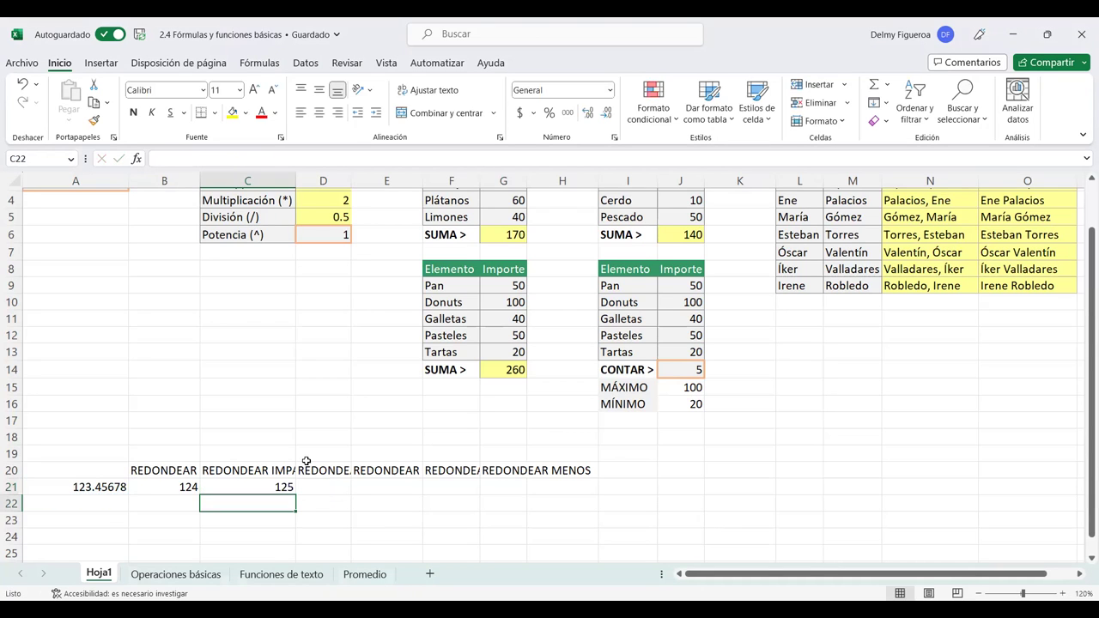
left_click(263, 485)
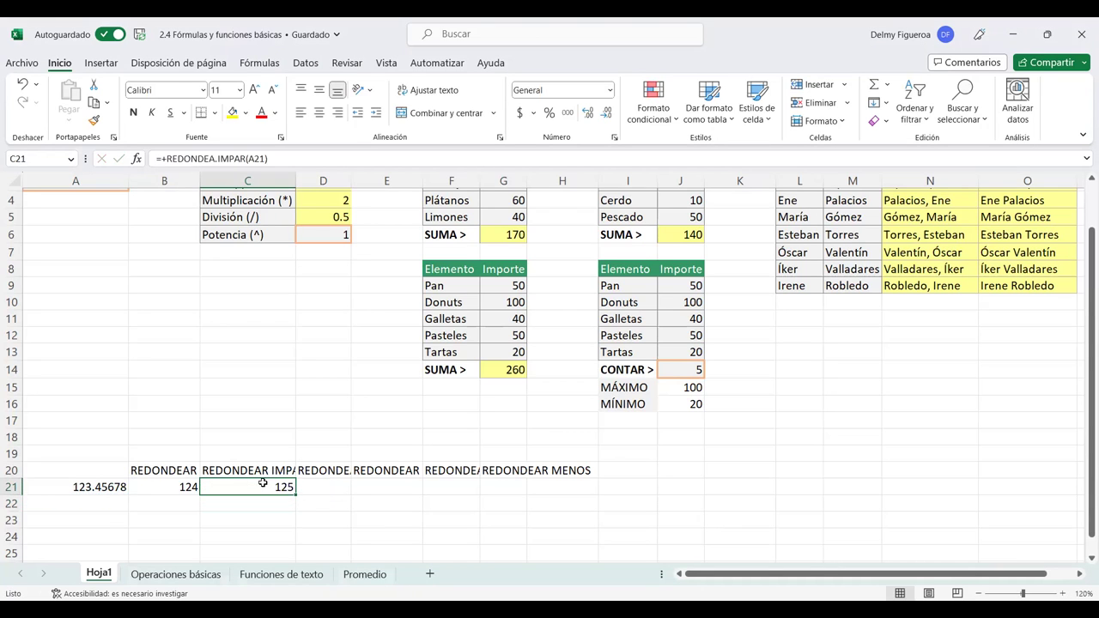
Enter =+REDONDEA.PAR(A21) in D21, rounding A21 to the even number 124
left_click(322, 484)
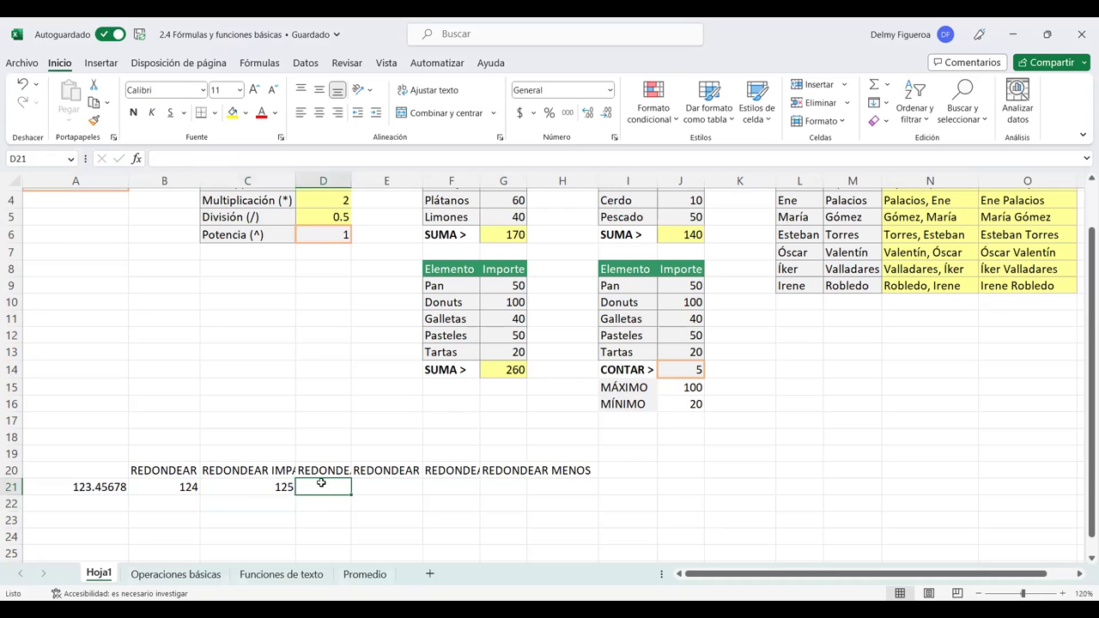
type("+")
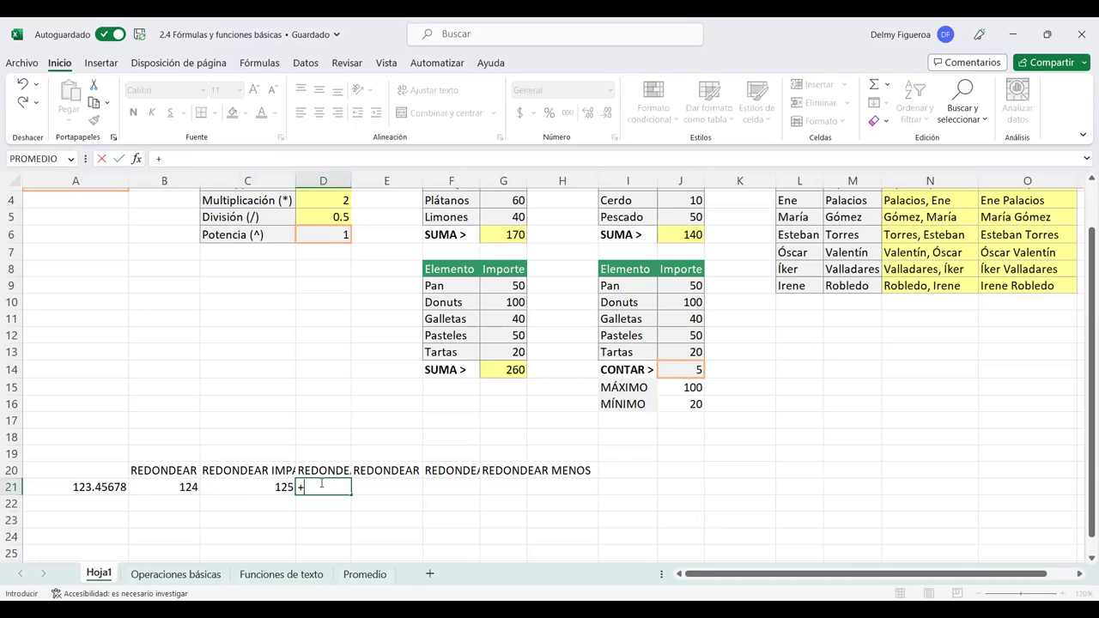
type("REO")
key("BackSpace")
type("DON")
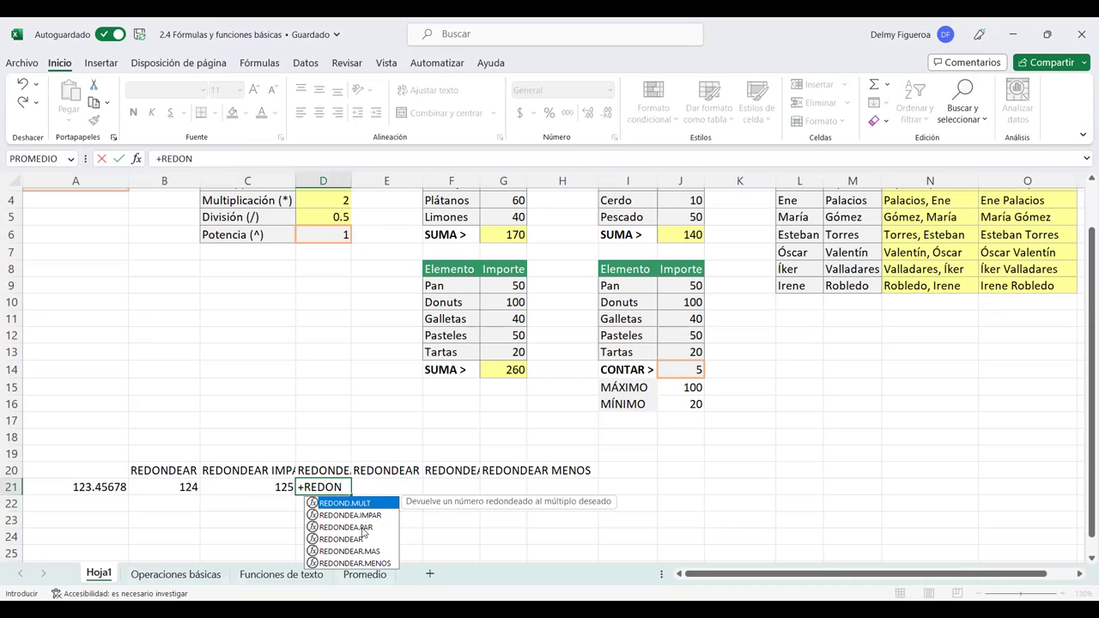
double_click(363, 527)
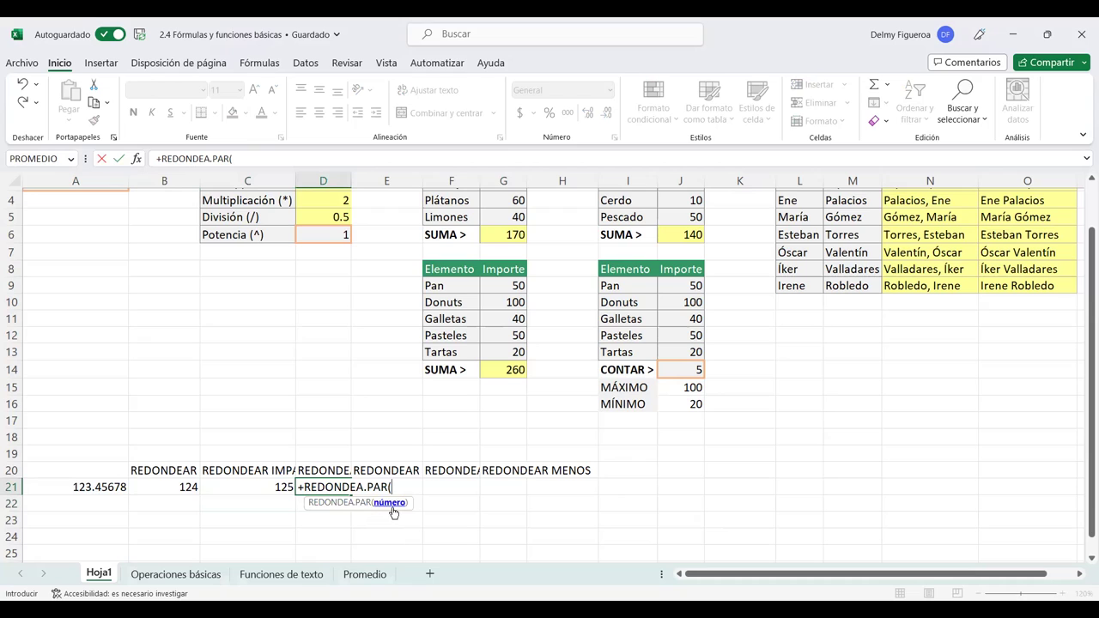
left_click(99, 487)
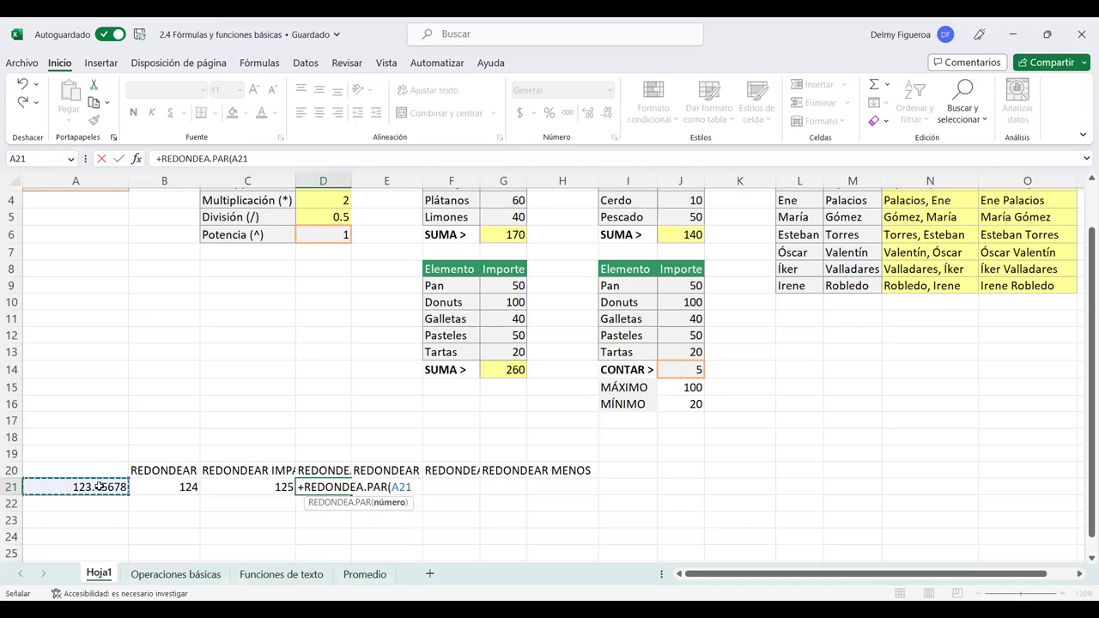
key("Return")
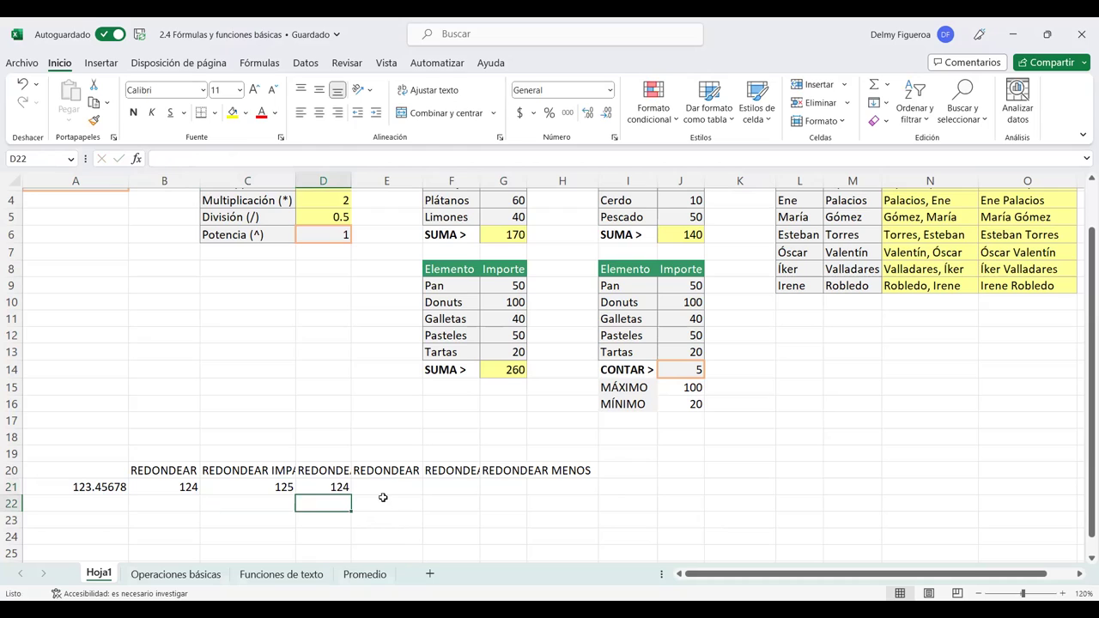
Enter =+REDONDEAR(A21;2) in E21, rounding A21 to two decimals (123.46)
left_click(383, 488)
type("+")
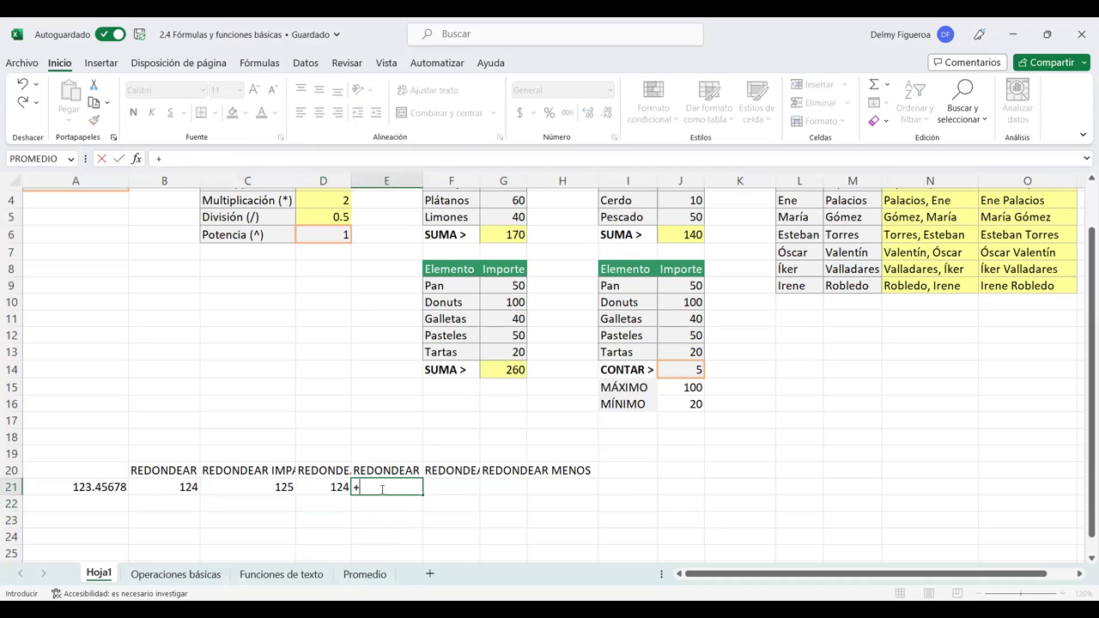
type("REDON")
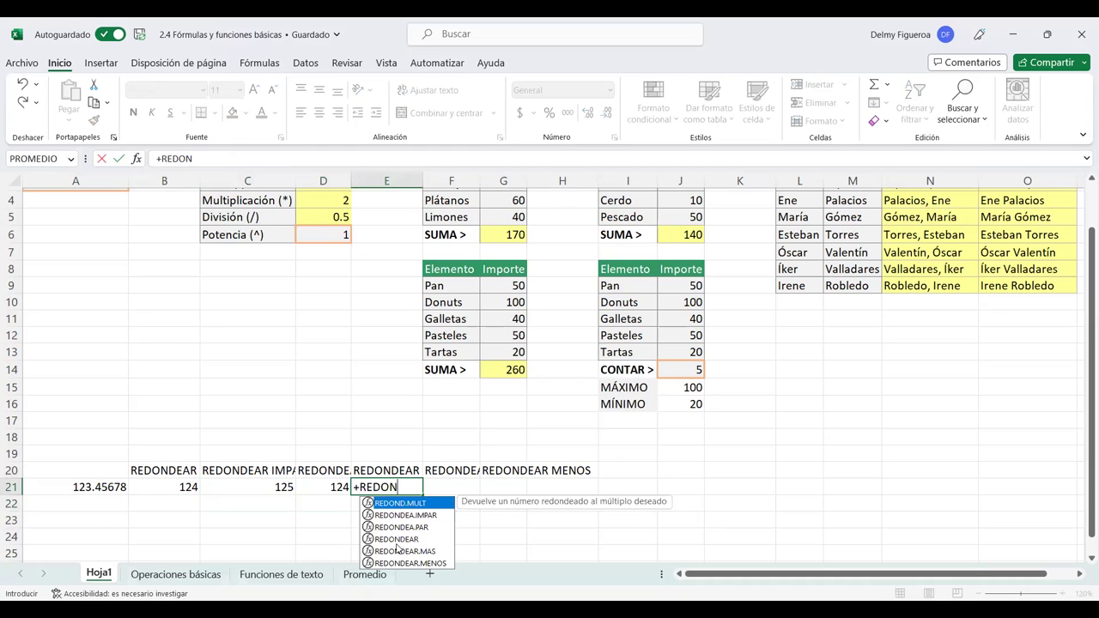
double_click(397, 540)
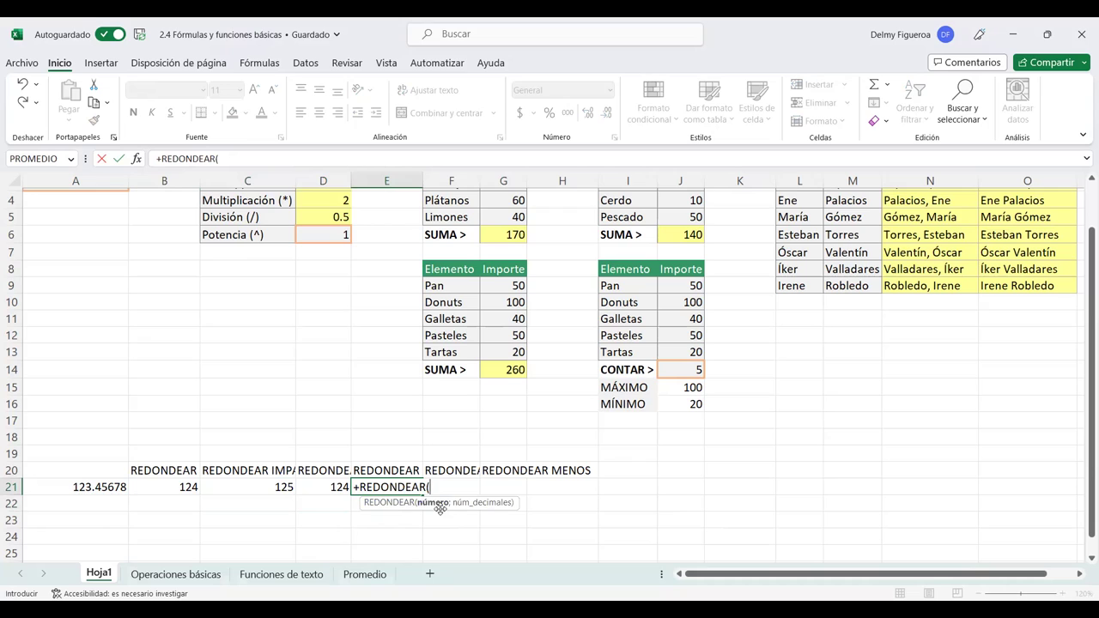
left_click(113, 487)
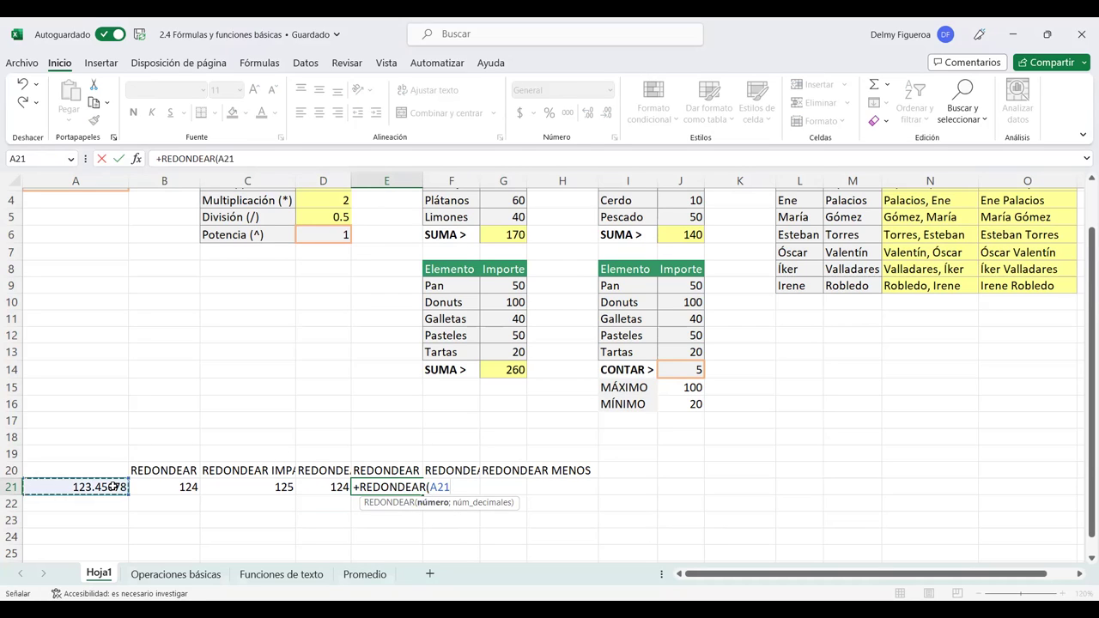
type(";")
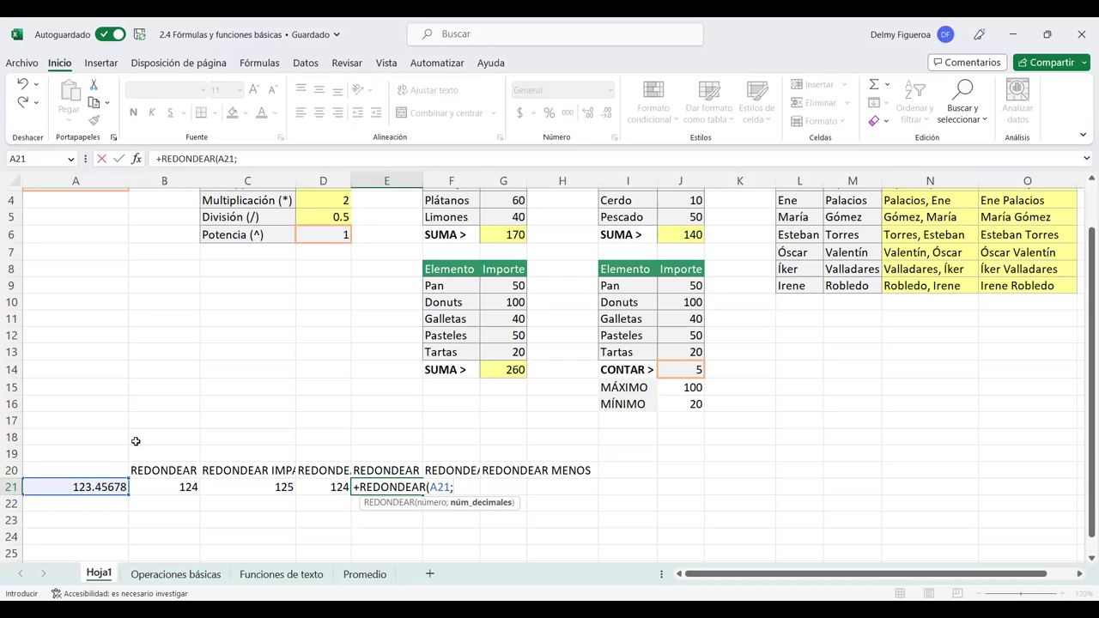
type("2")
key("Return")
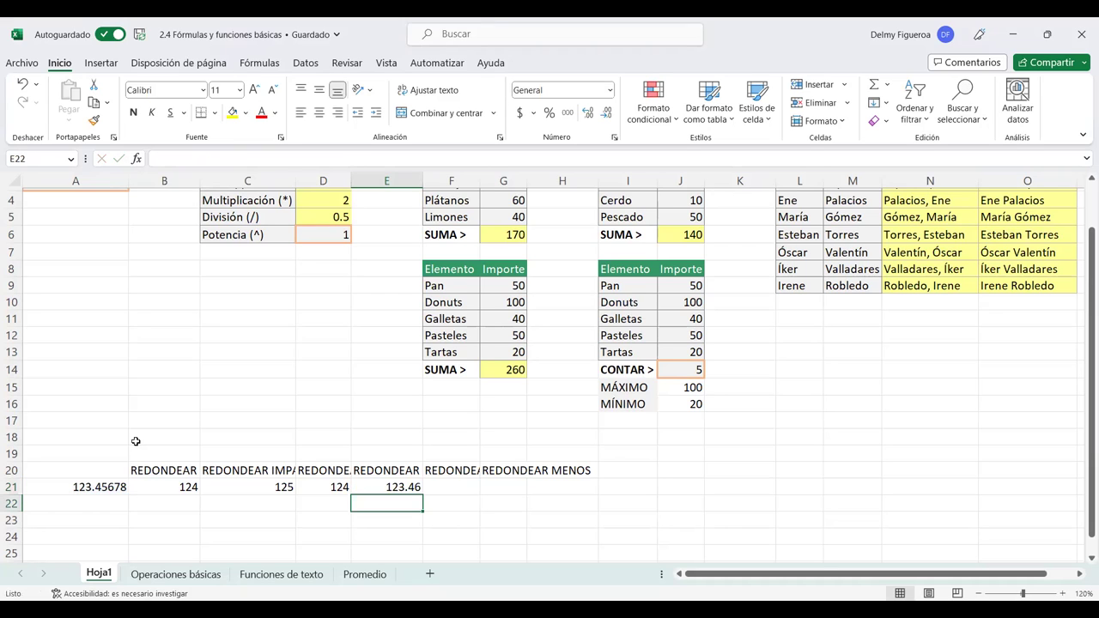
Enter =+REDONDEAR.MAS(A21;2) in F21, rounding A21 up to 123.46
left_click(452, 487)
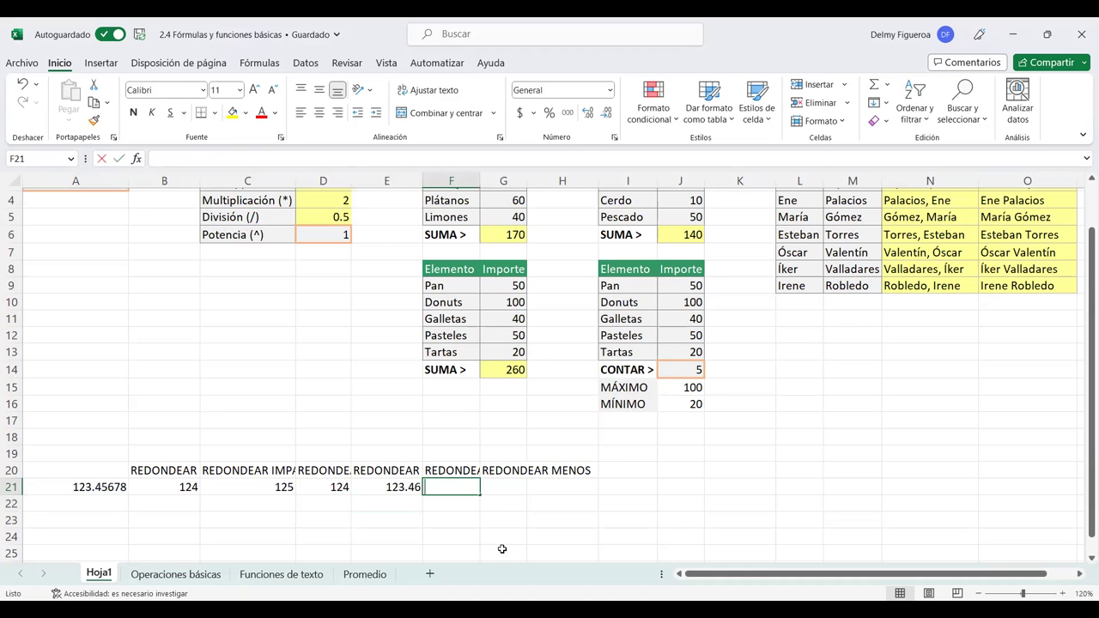
type("+REDON")
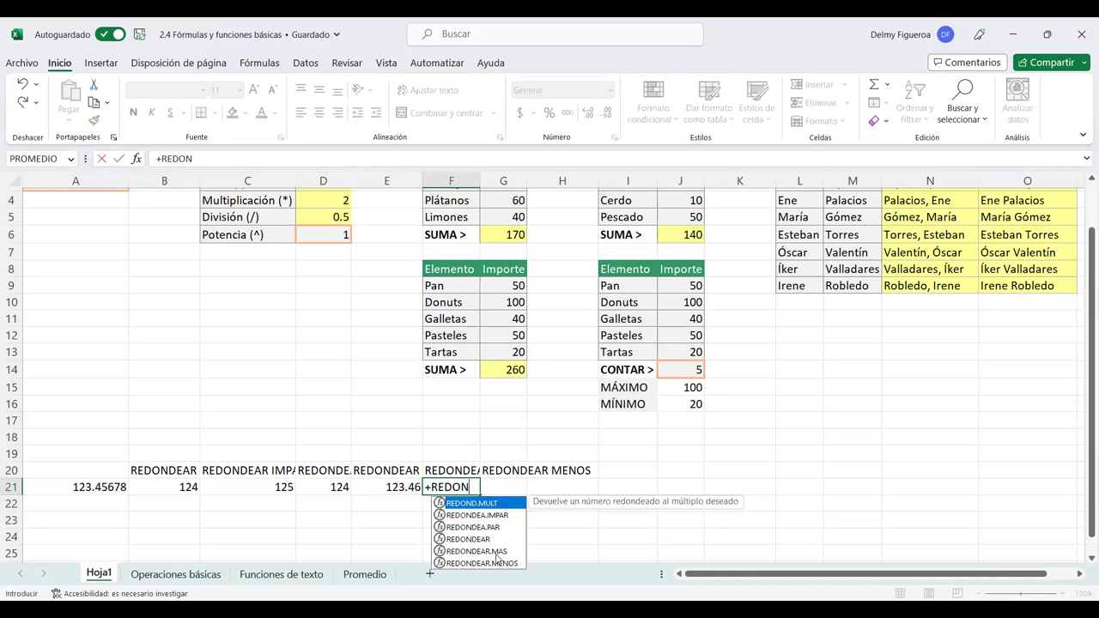
left_click(496, 552)
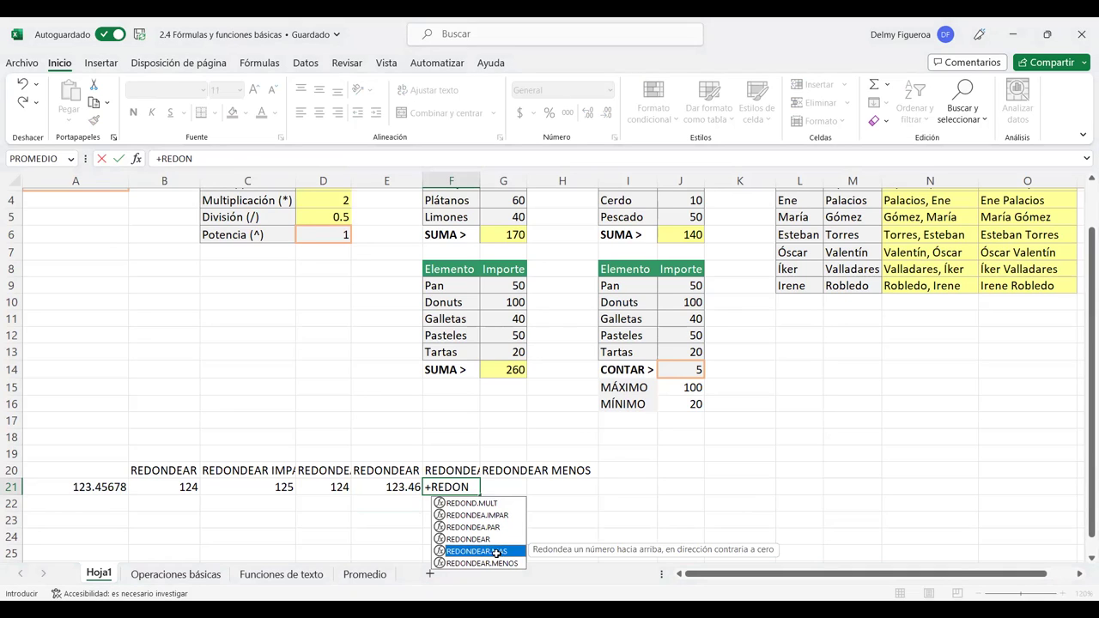
double_click(498, 552)
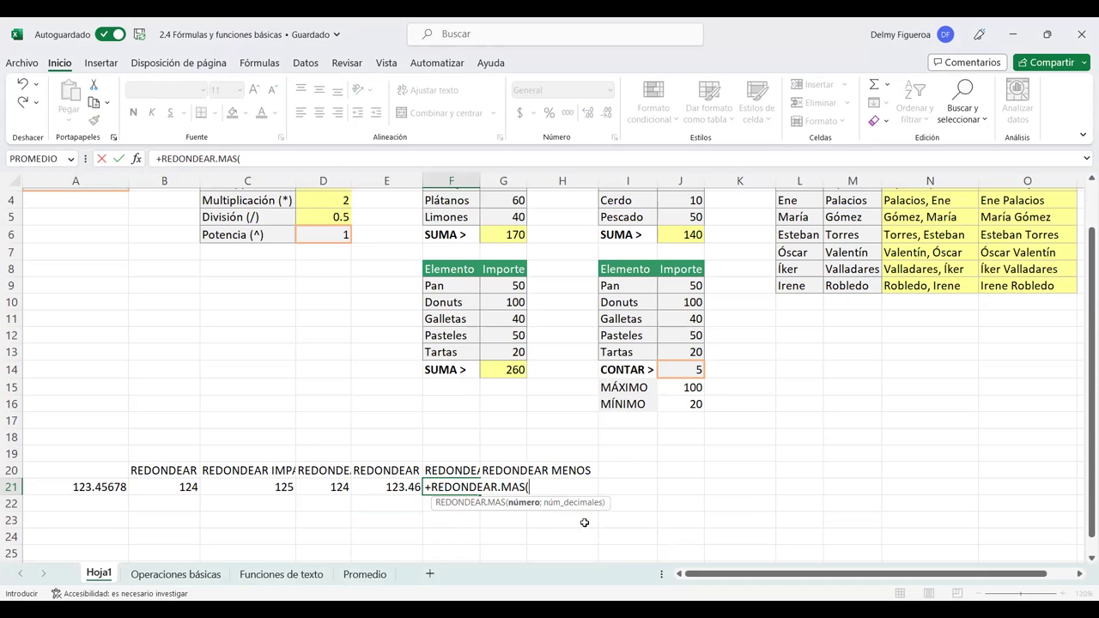
left_click(101, 485)
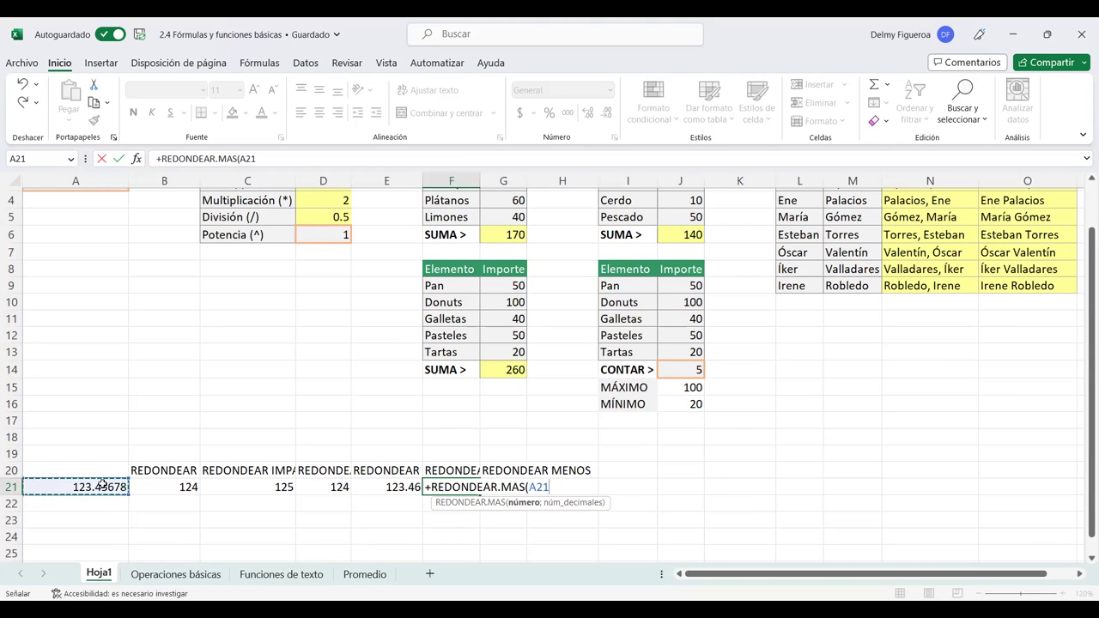
type(";2")
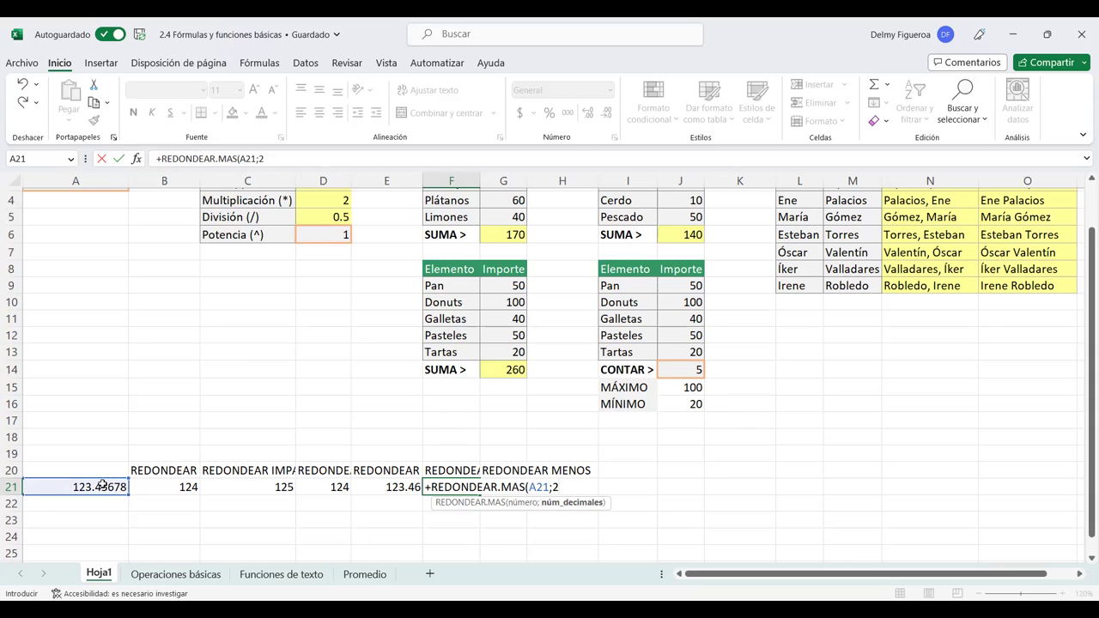
key("Return")
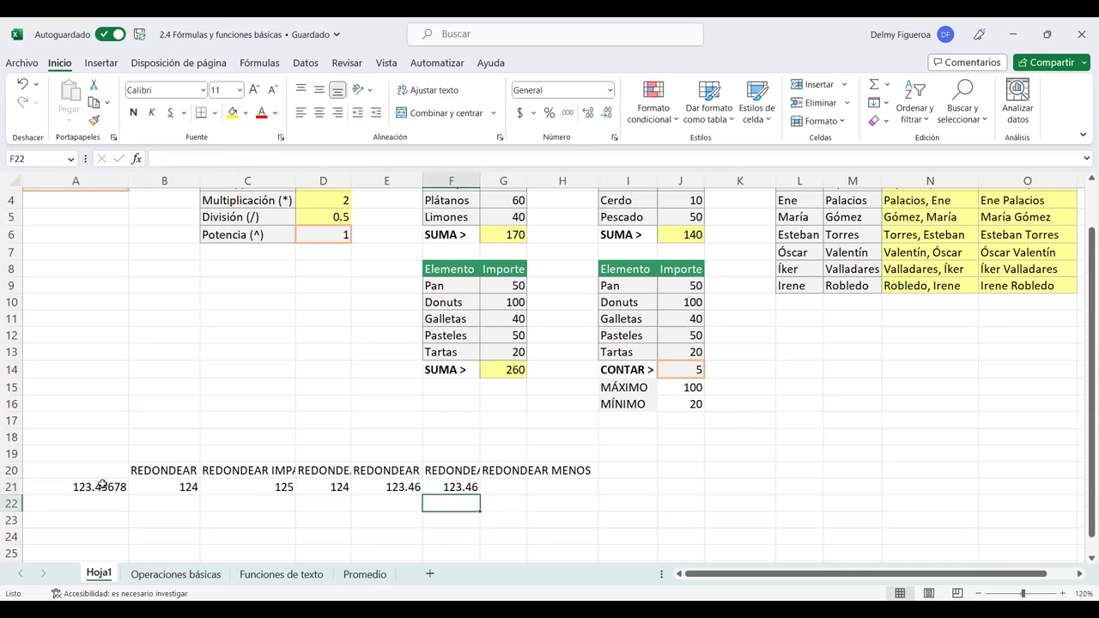
left_click(395, 487)
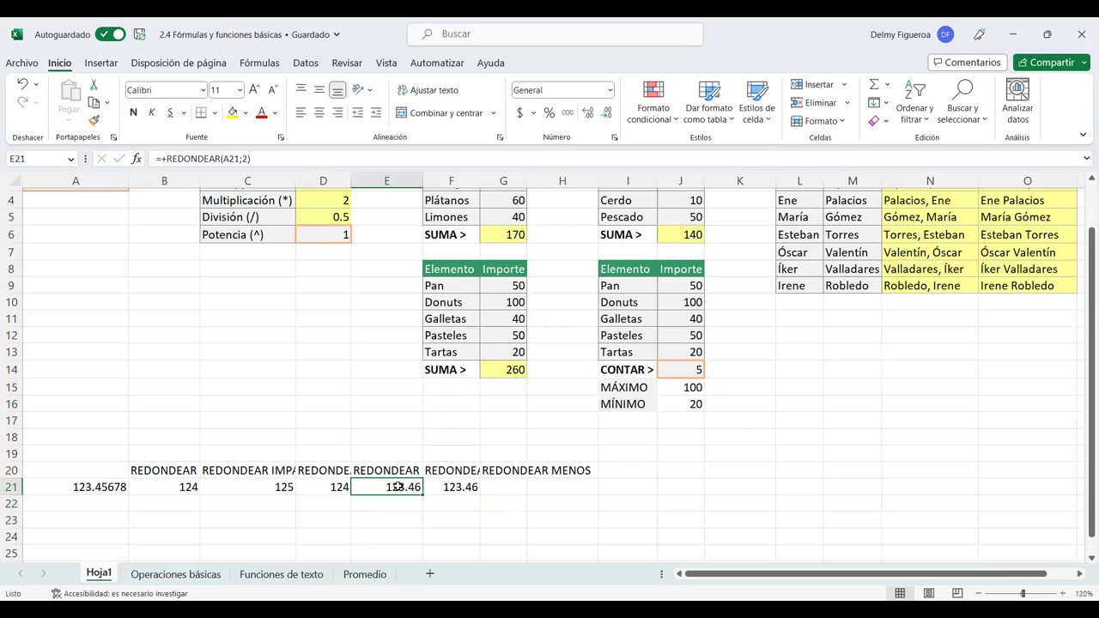
left_click(502, 487)
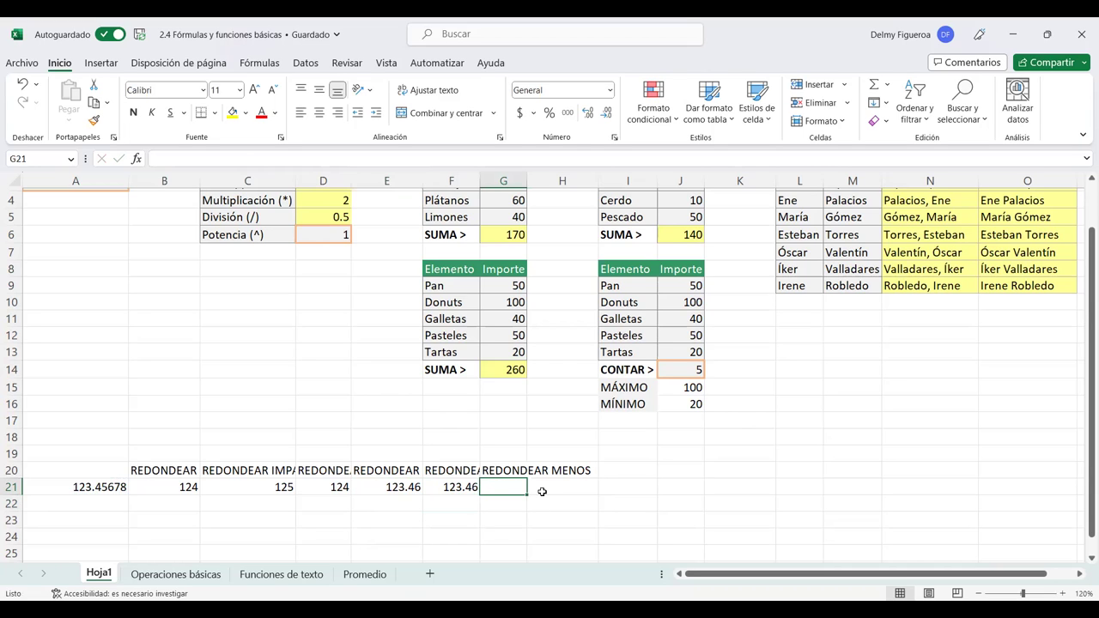
Enter =+REDONDEAR.MENOS(A21;2) in G21, rounding A21 down to 123.45, and compare with F21
type("+")
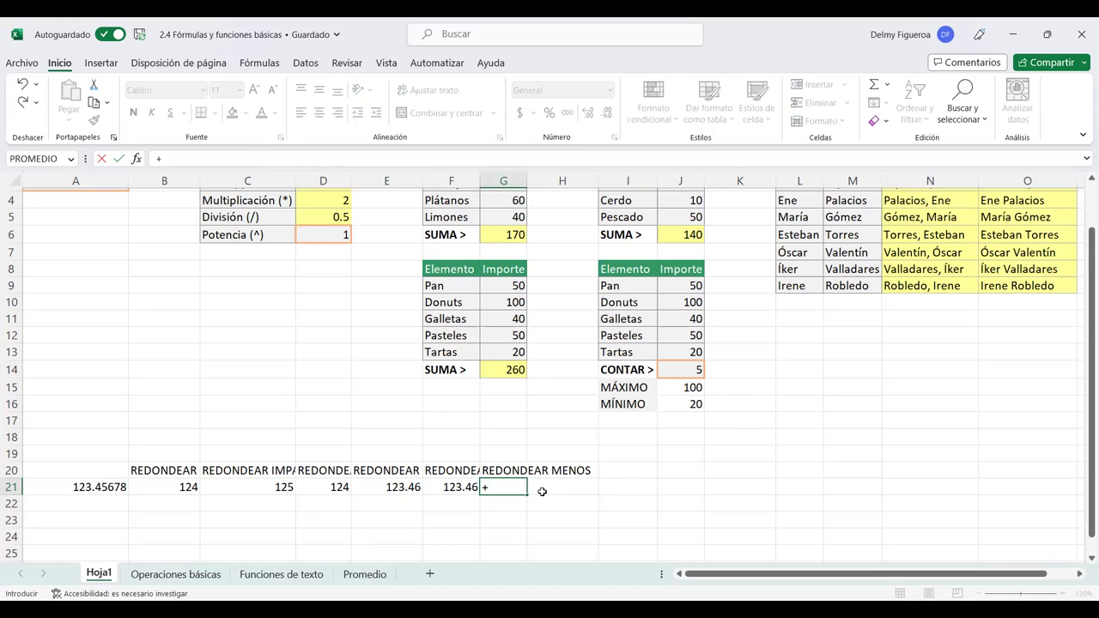
type("REDON")
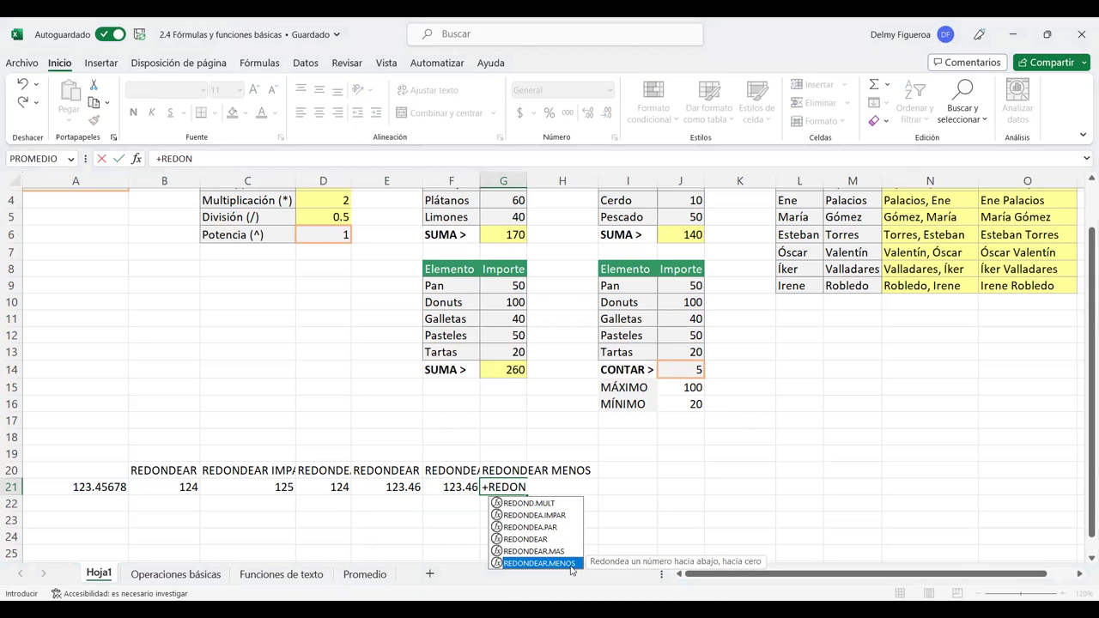
double_click(573, 563)
left_click(84, 486)
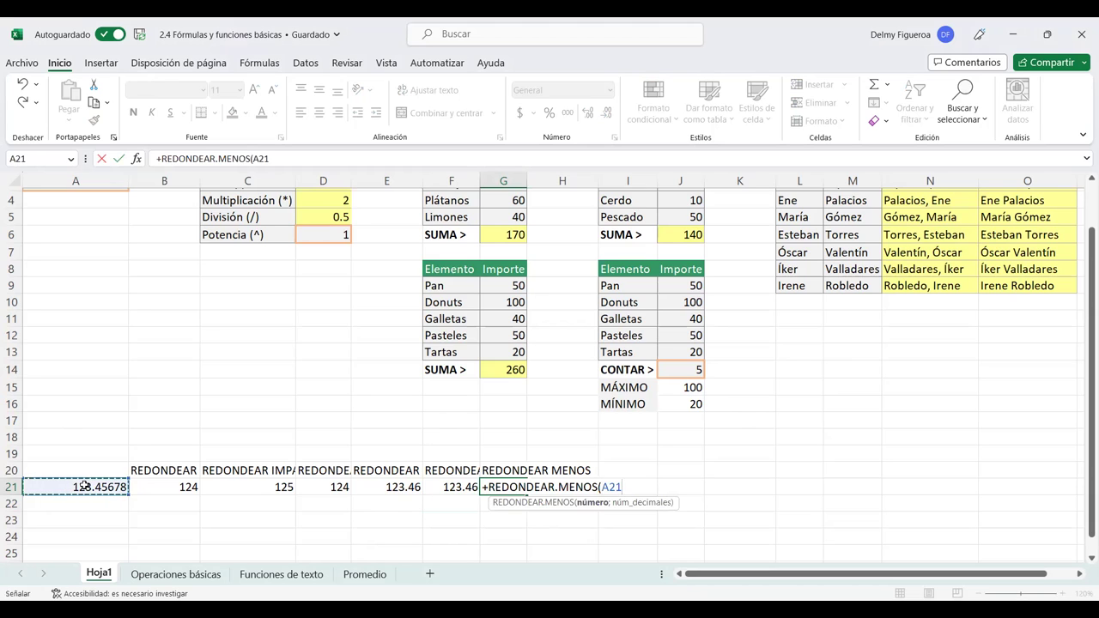
type(";2")
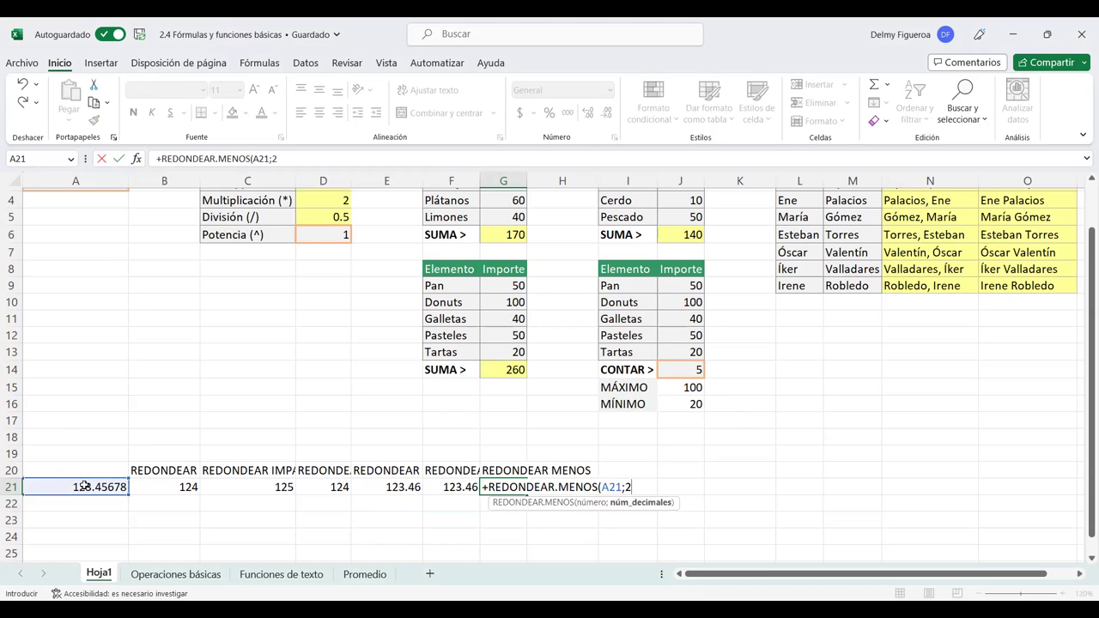
key("Return")
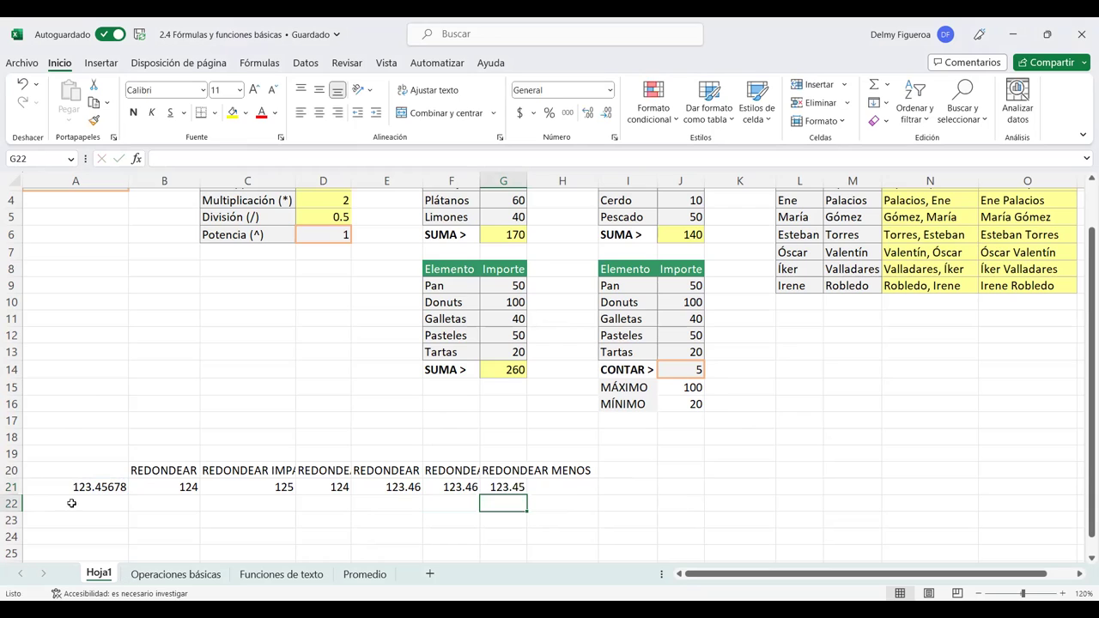
left_click(505, 485)
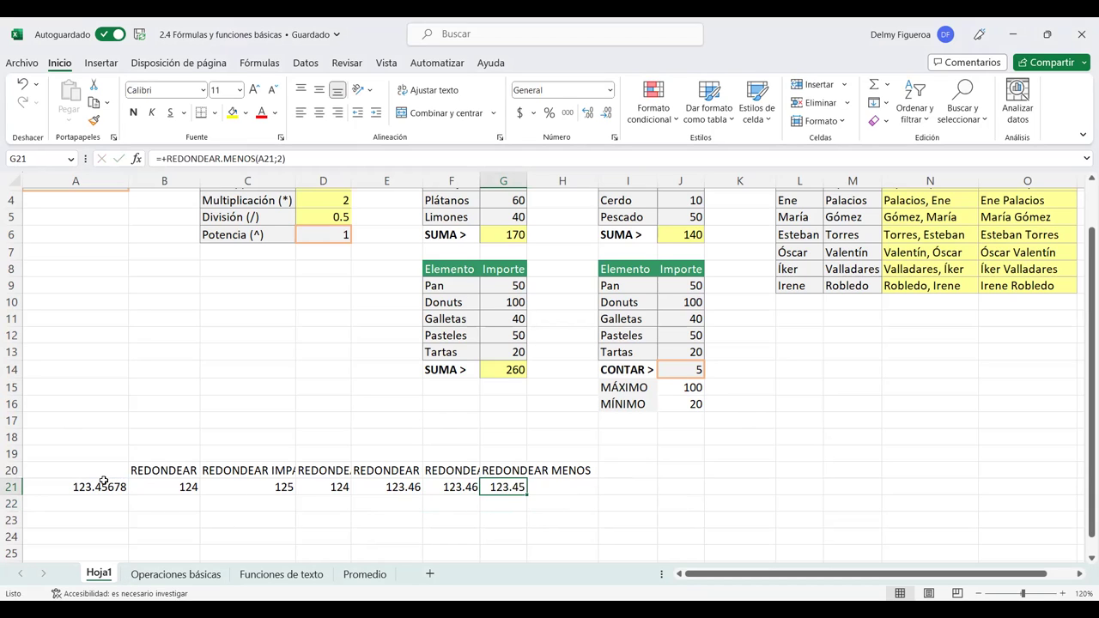
left_click(449, 487)
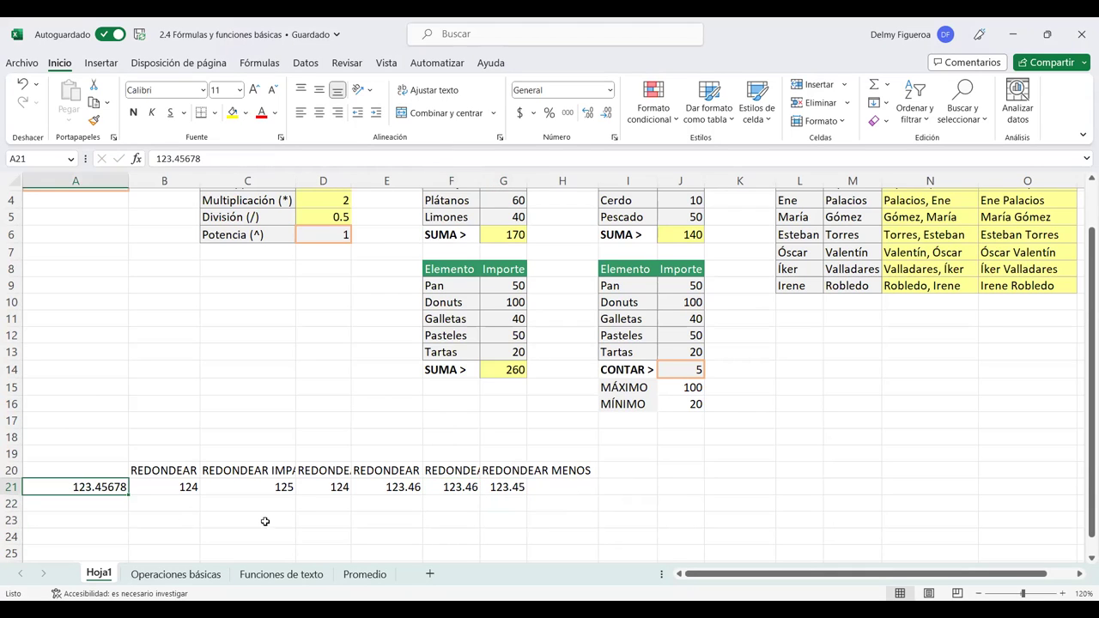
left_click(563, 487)
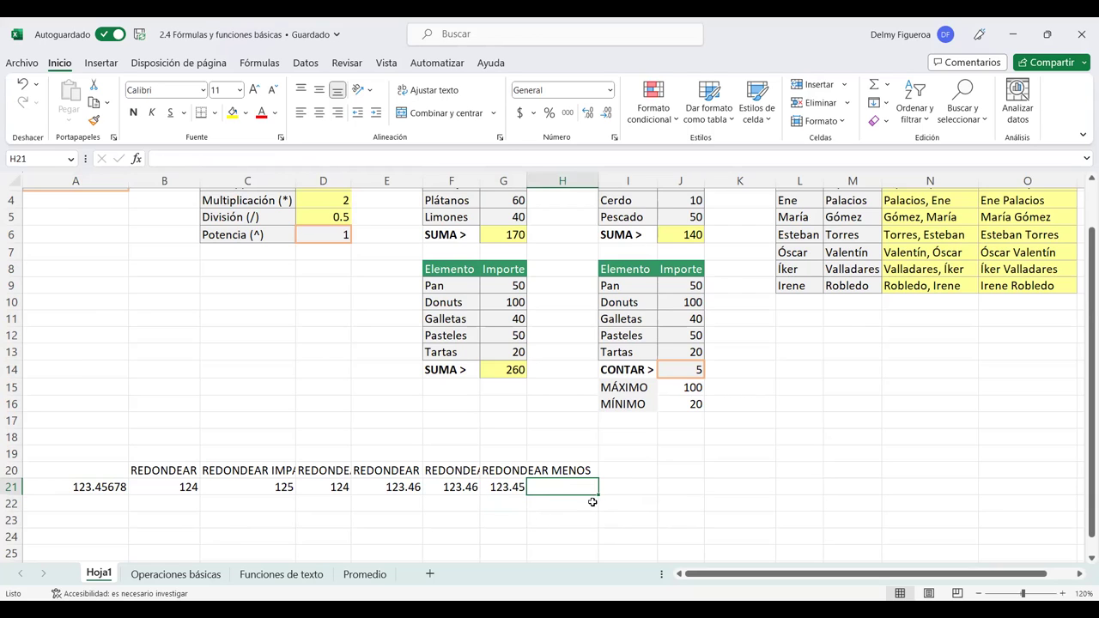
Select I20 and show the Fórmulas function library
left_click(628, 472)
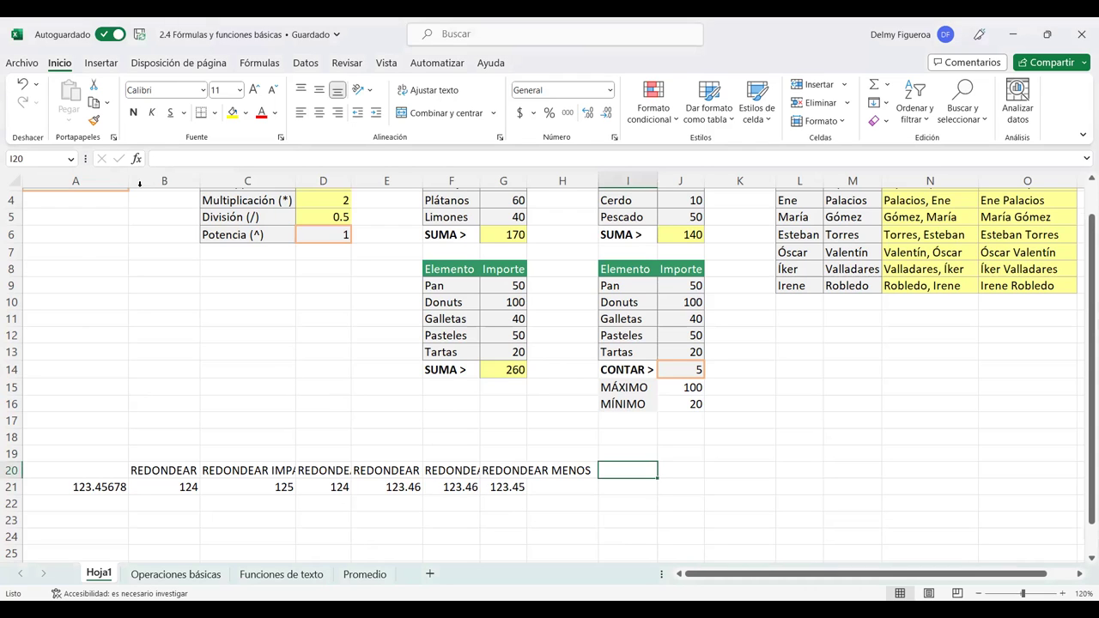
left_click(260, 63)
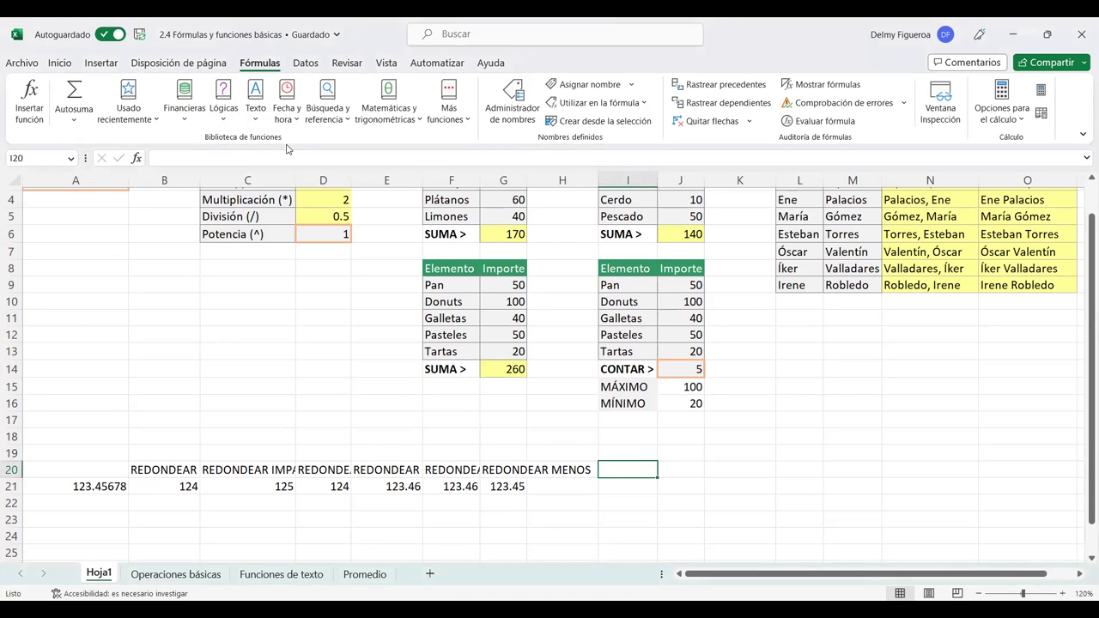
left_click(74, 126)
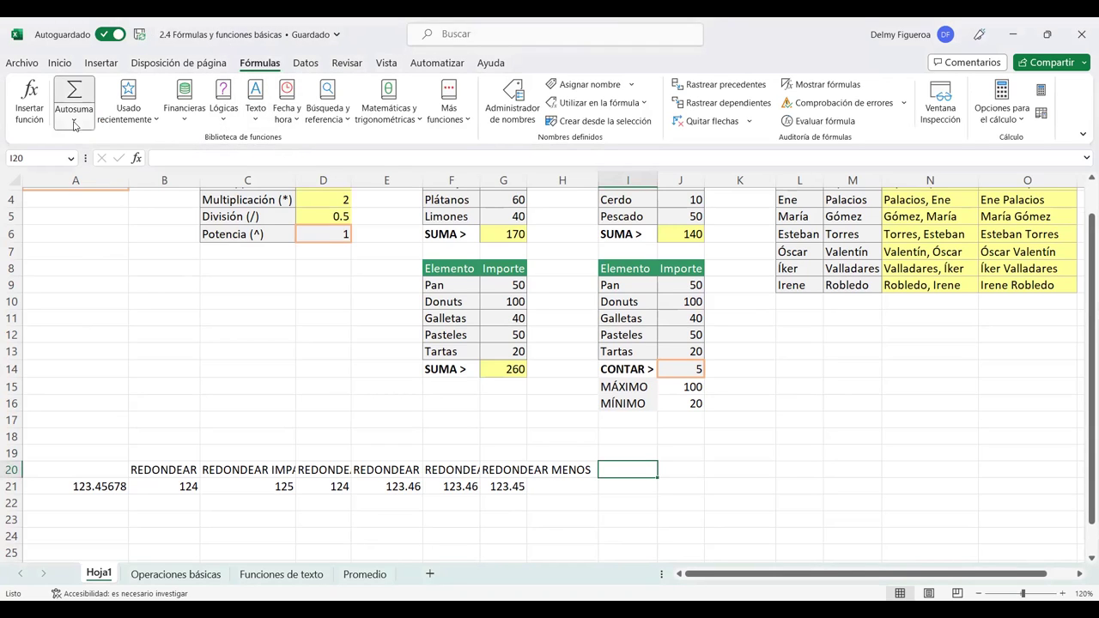
left_click(158, 120)
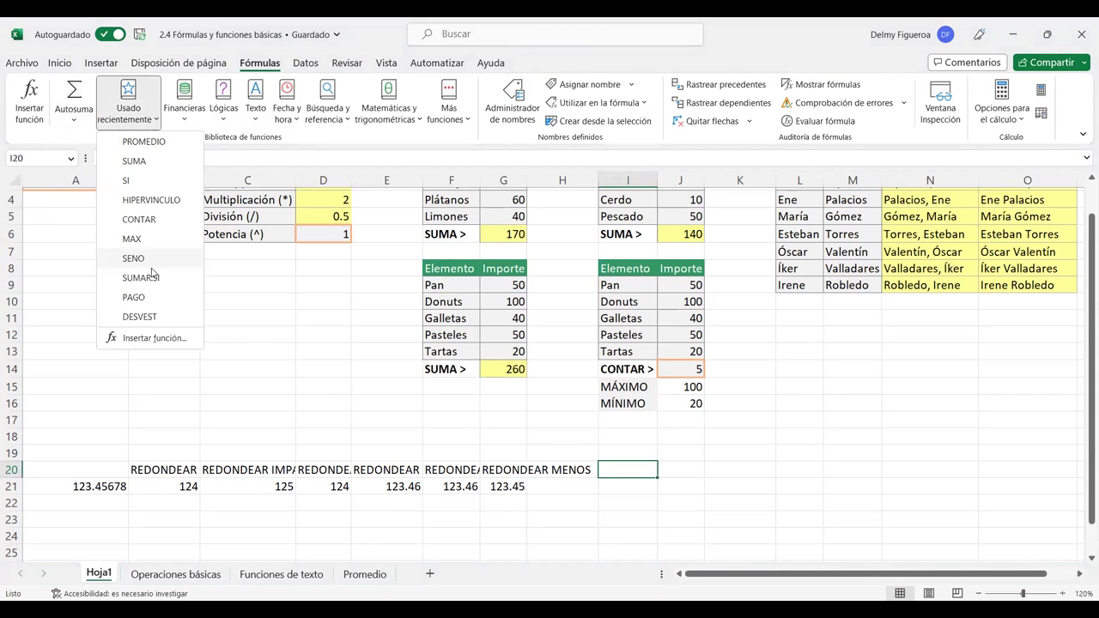
left_click(185, 120)
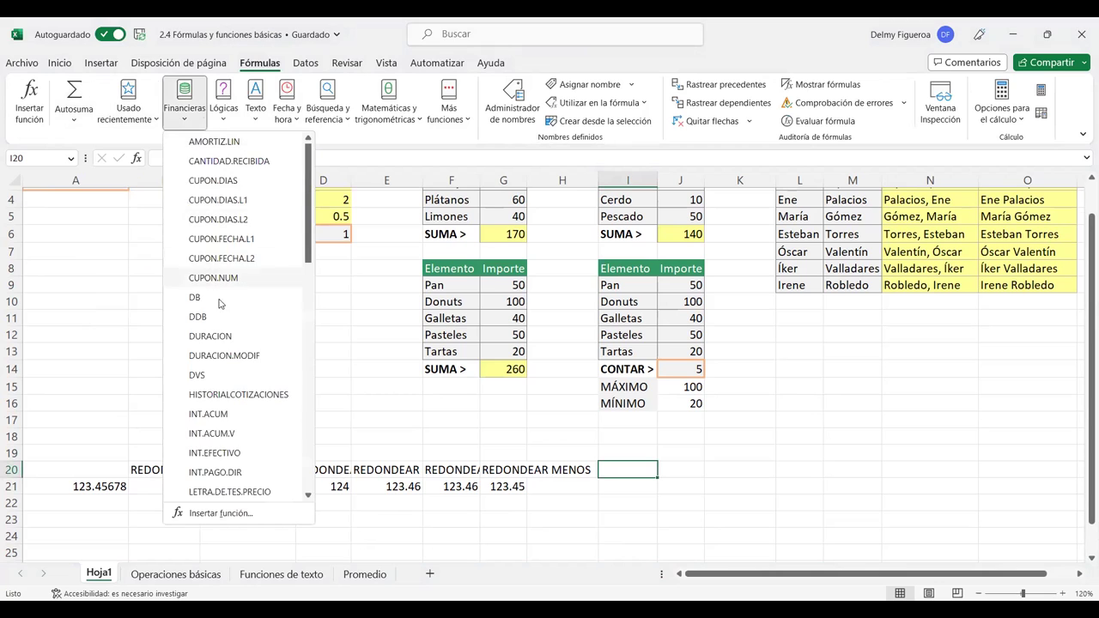
scroll(244, 389, "down", 3)
scroll(247, 387, "down", 3)
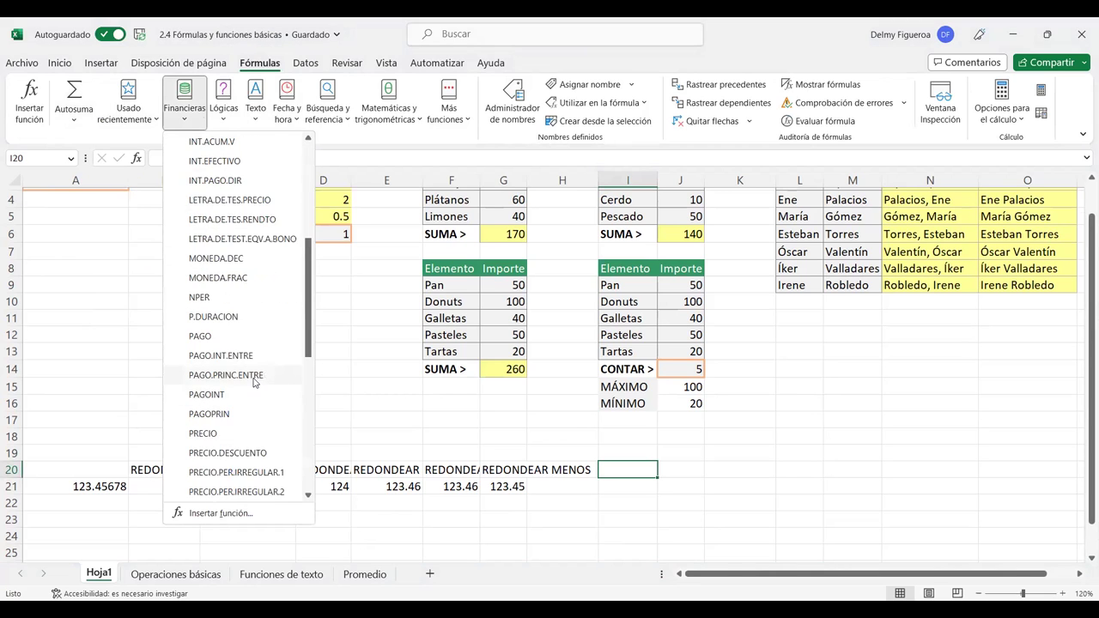
scroll(249, 384, "down", 3)
scroll(253, 383, "down", 3)
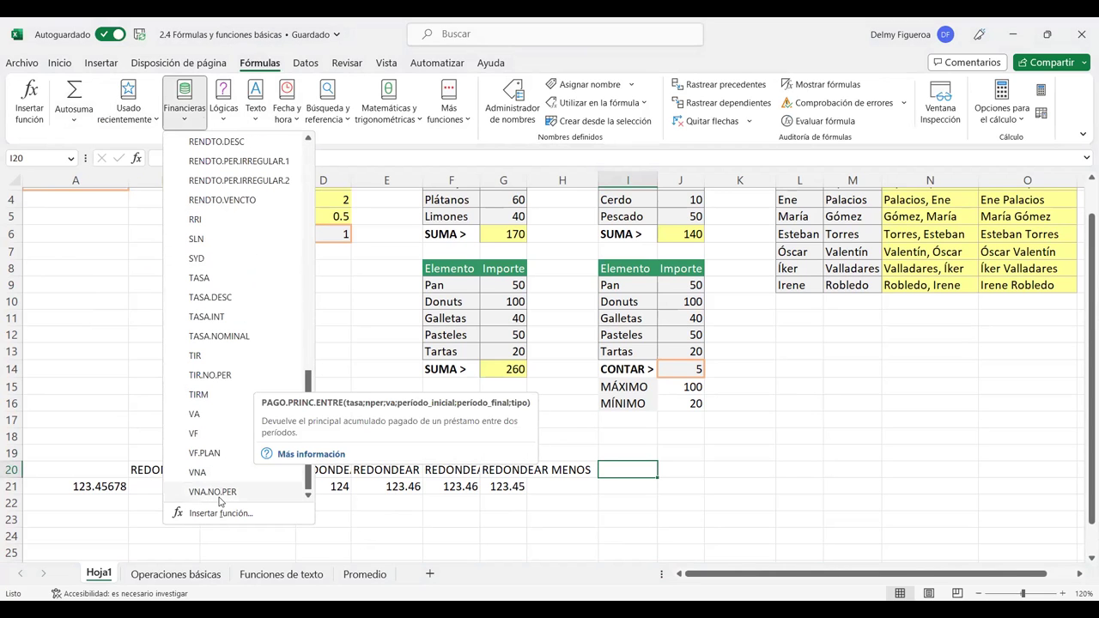
scroll(225, 387, "up", 3)
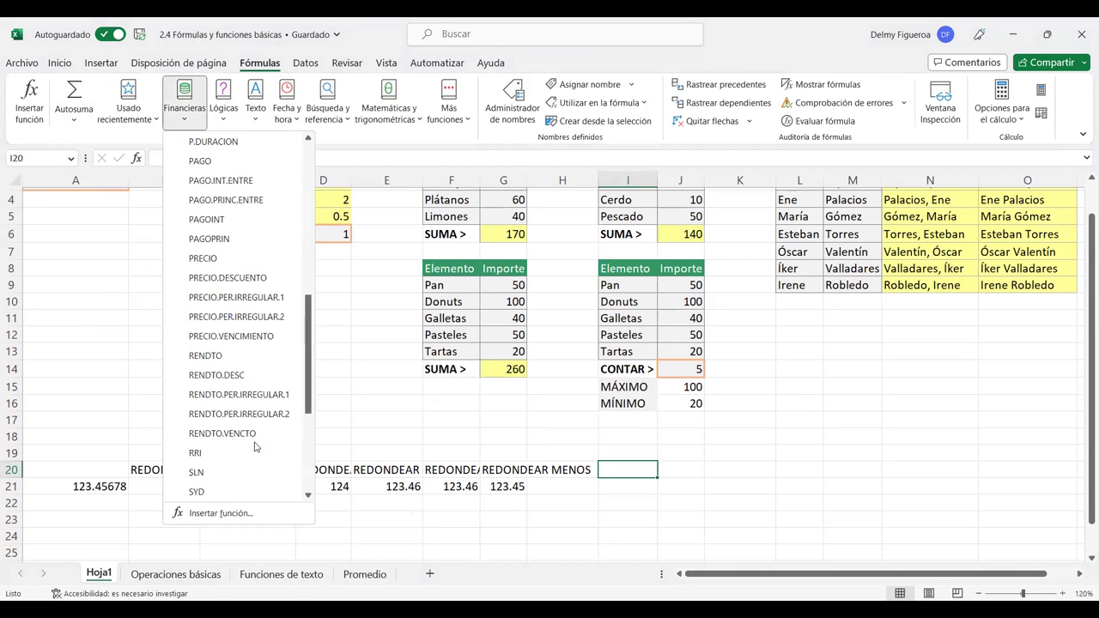
scroll(230, 258, "up", 3)
scroll(230, 258, "up", 3)
scroll(233, 241, "up", 3)
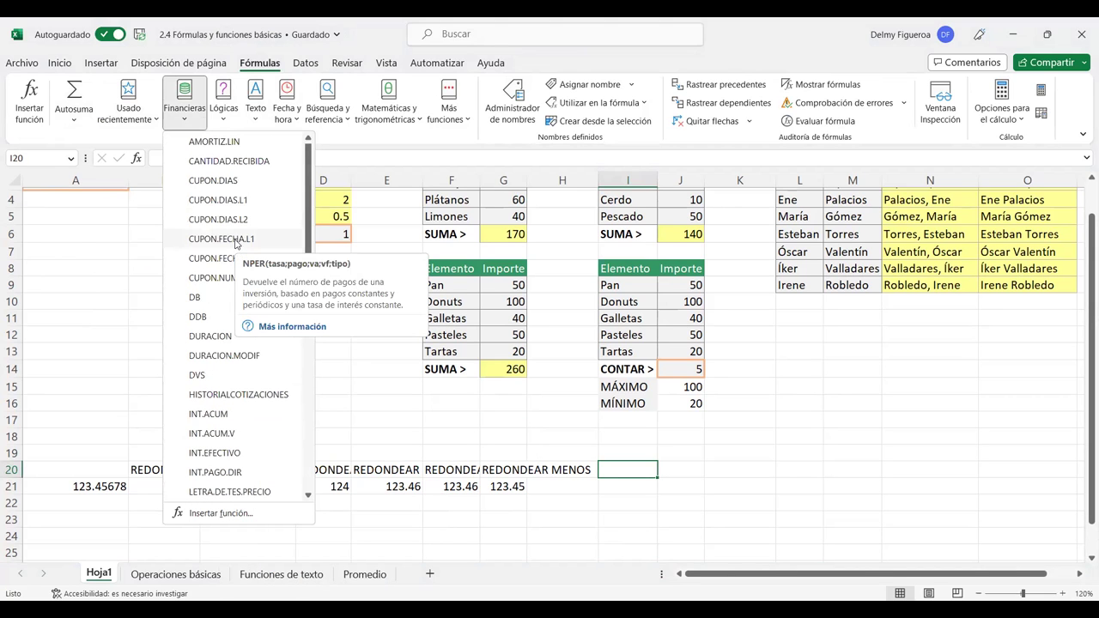
scroll(245, 258, "down", 2)
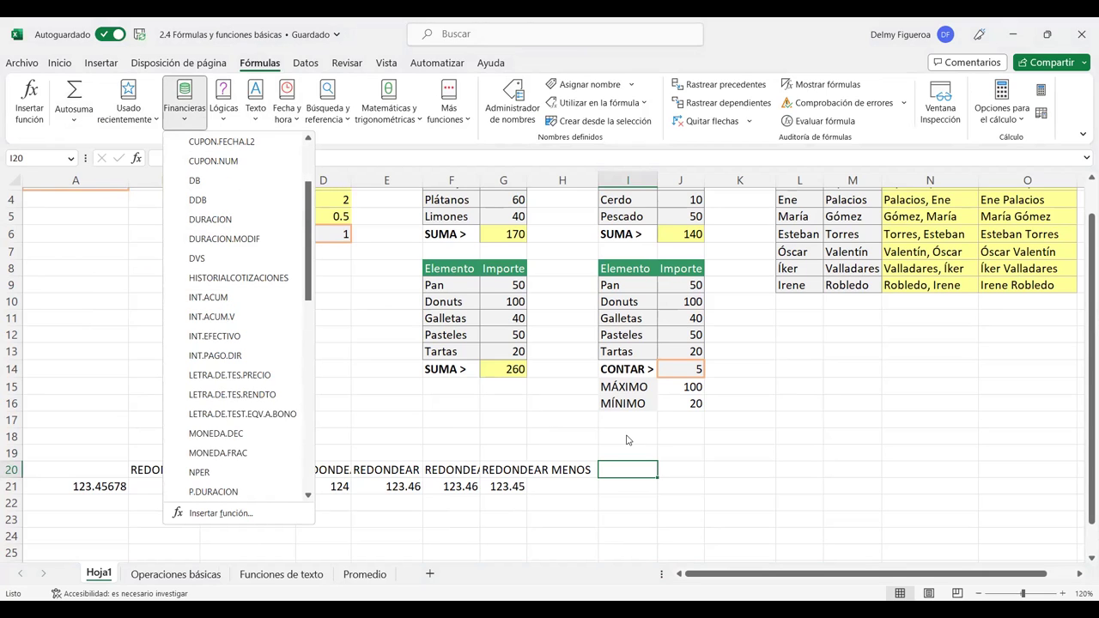
scroll(634, 440, "down", 2)
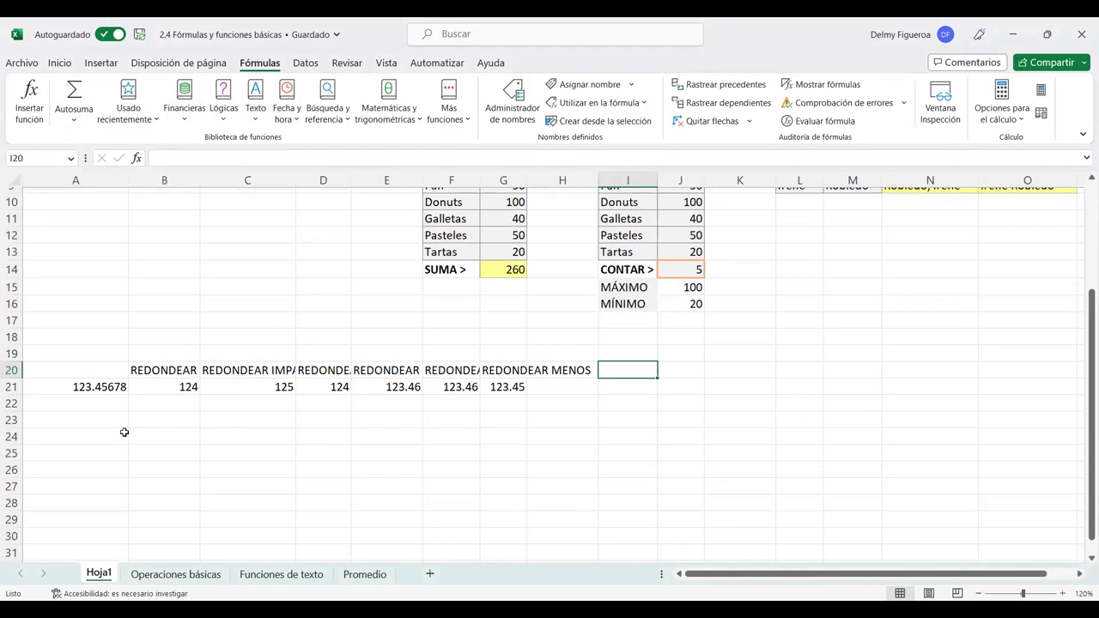
Type the heading FUNCIONES FINANCIERAS in A24
left_click(108, 435)
type("FUNCIONES FINANCIERAS")
key("Return")
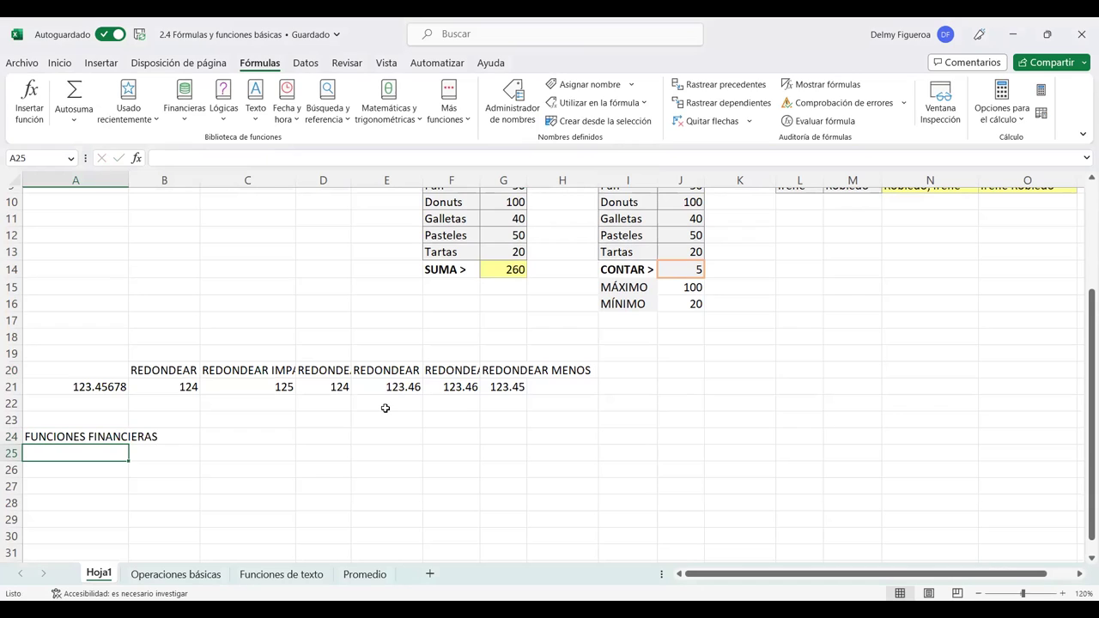
Look up Help for PAGO in the Financieras list, then type the label FUNCIÓN PAGO in A25
left_click(185, 107)
scroll(275, 347, "down", 1)
scroll(275, 352, "down", 1)
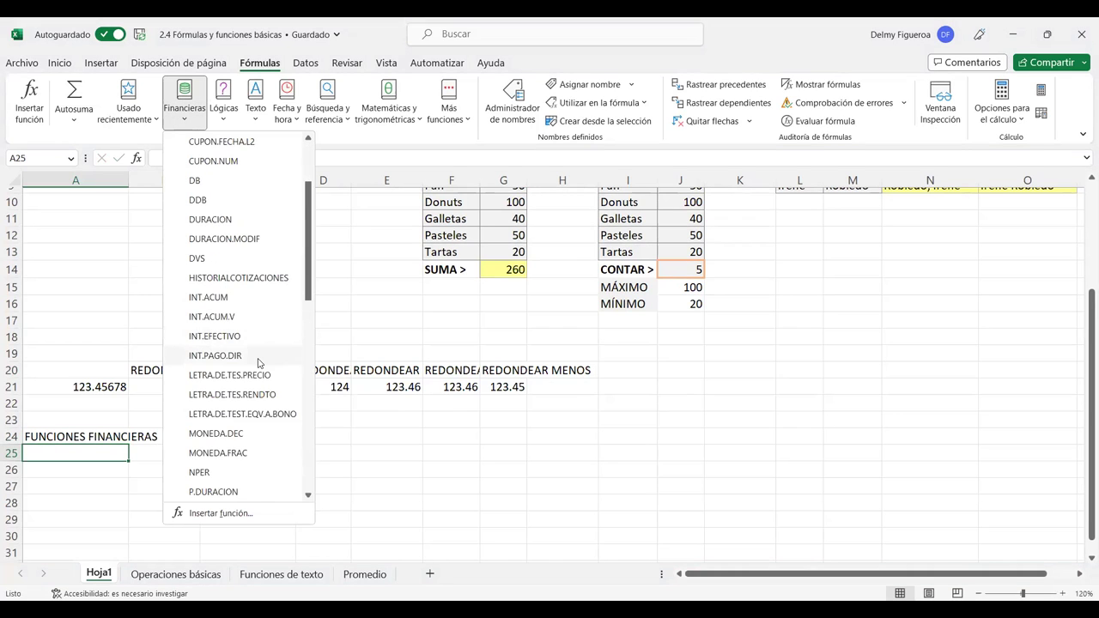
scroll(260, 363, "down", 1)
scroll(259, 364, "down", 1)
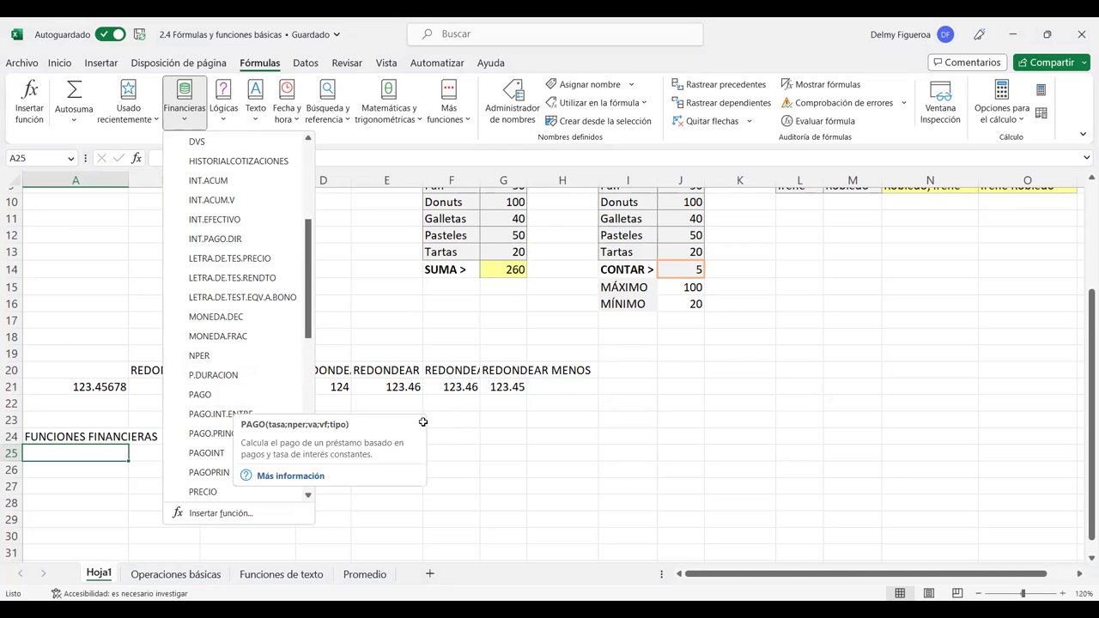
key("F1")
left_click(1083, 186)
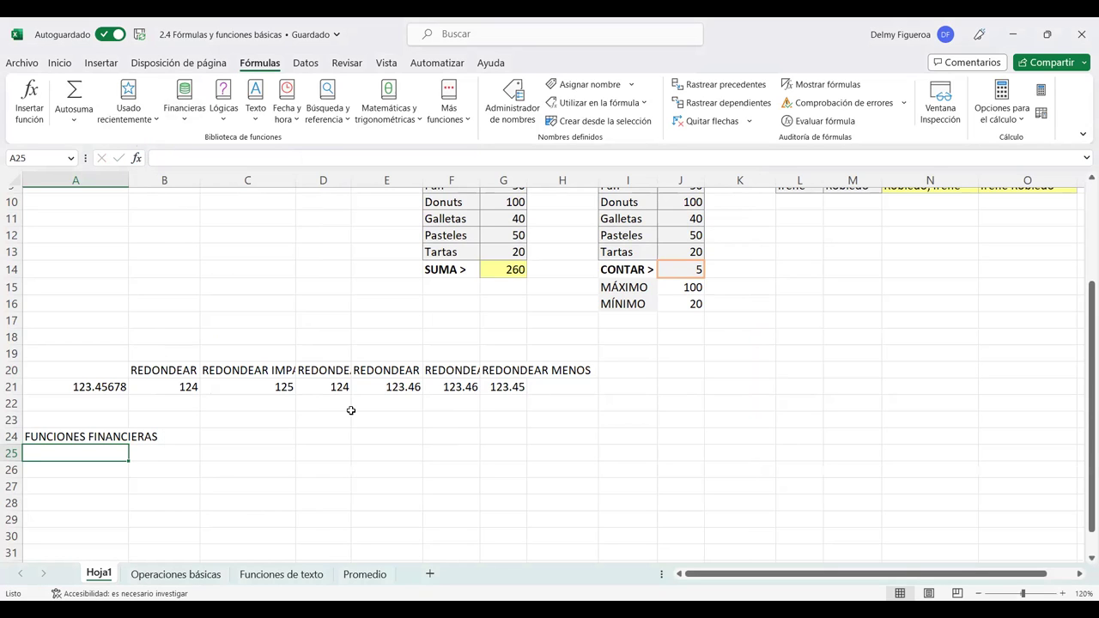
type("FUNCIÓN PAGO")
Confirm the FUNCIÓN PAGO label and insert PAGO into B25 via the function search
key("Return")
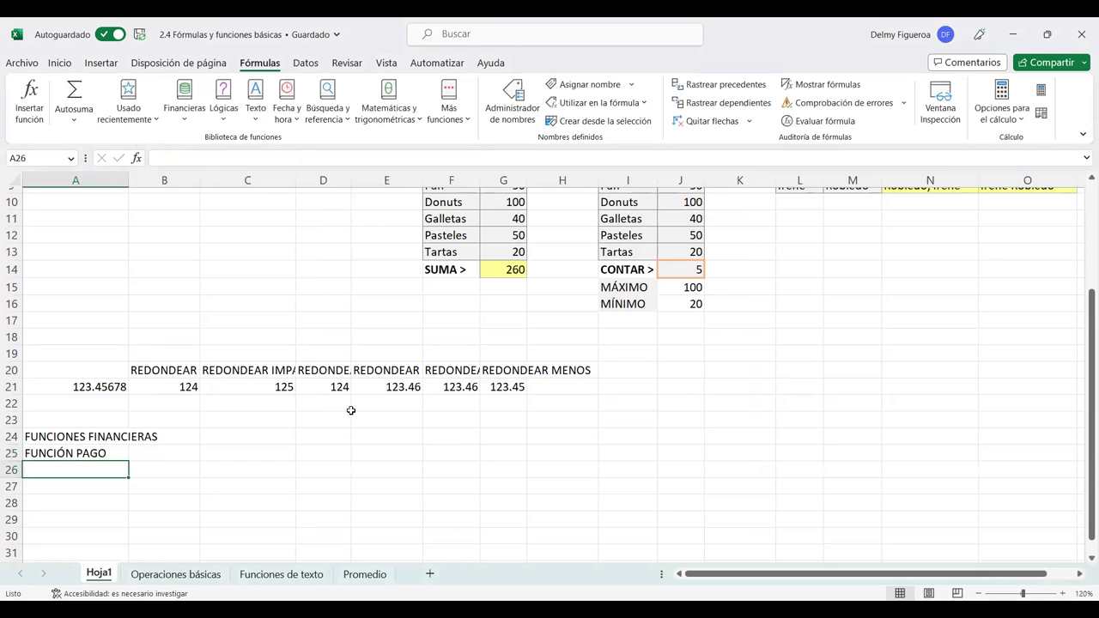
key("Up")
key("Right")
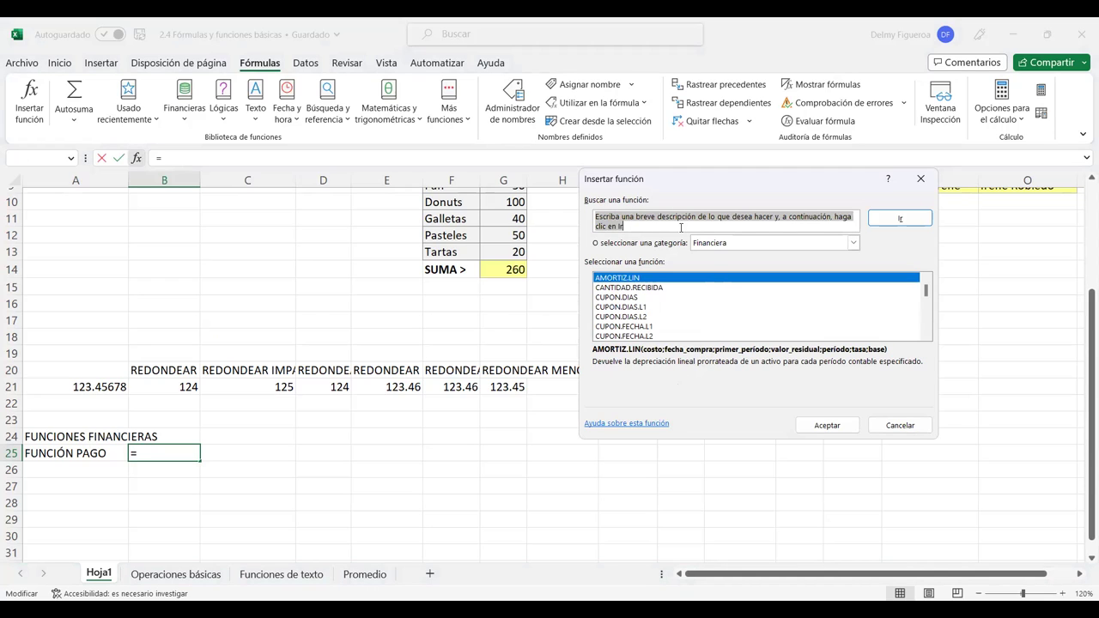
type("PAGO")
key("Return")
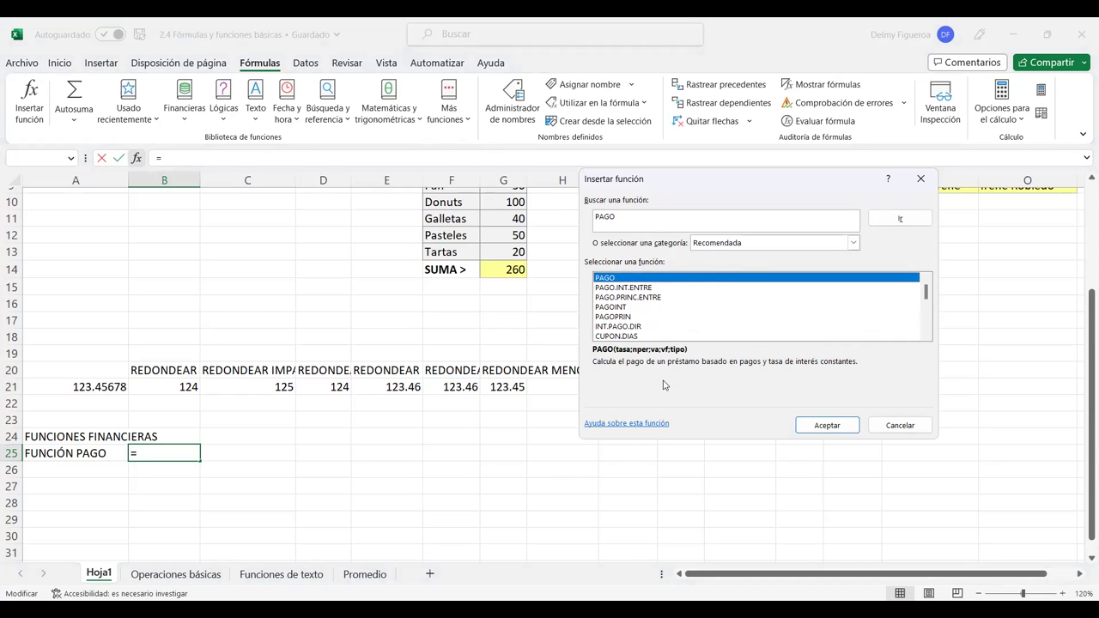
double_click(610, 280)
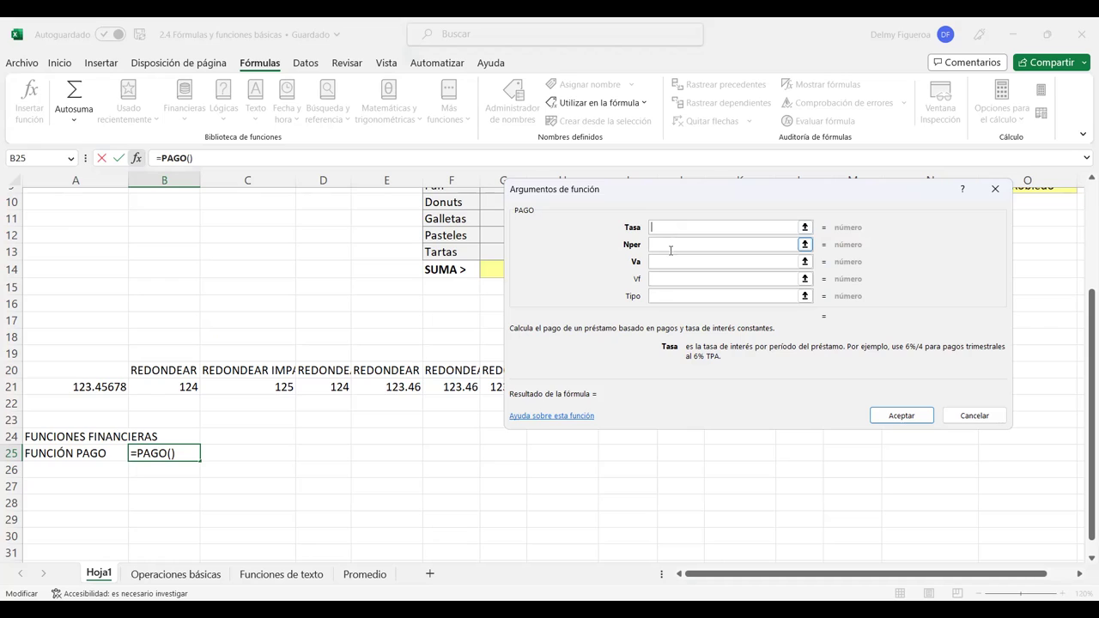
Review the explanations of PAGO's Tasa, Nper and Va arguments
left_click(671, 245)
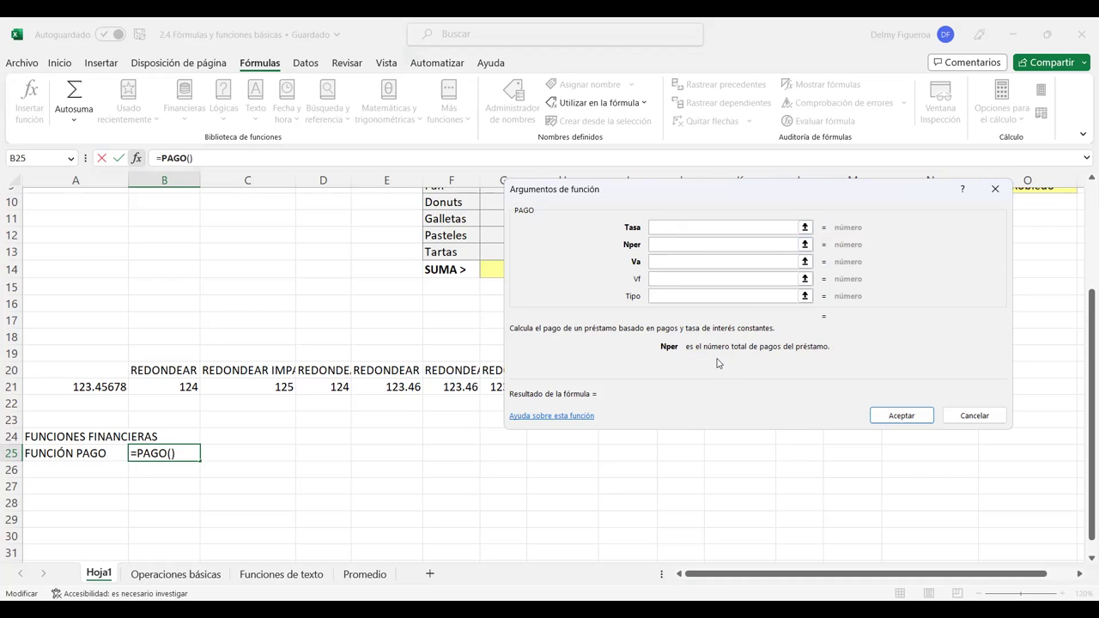
left_click(686, 264)
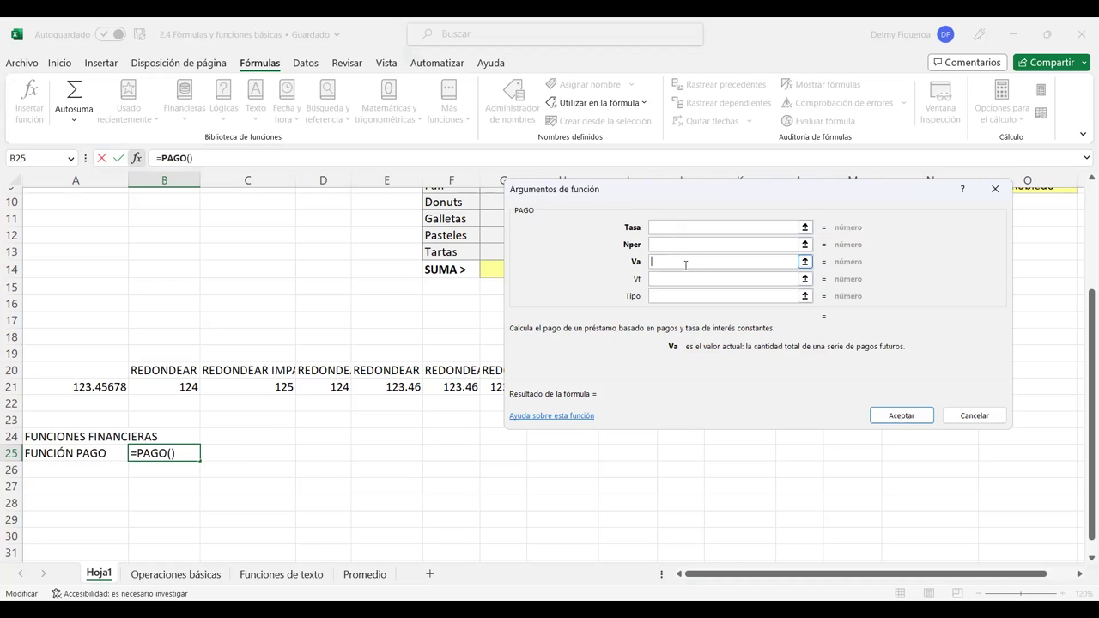
left_click(678, 227)
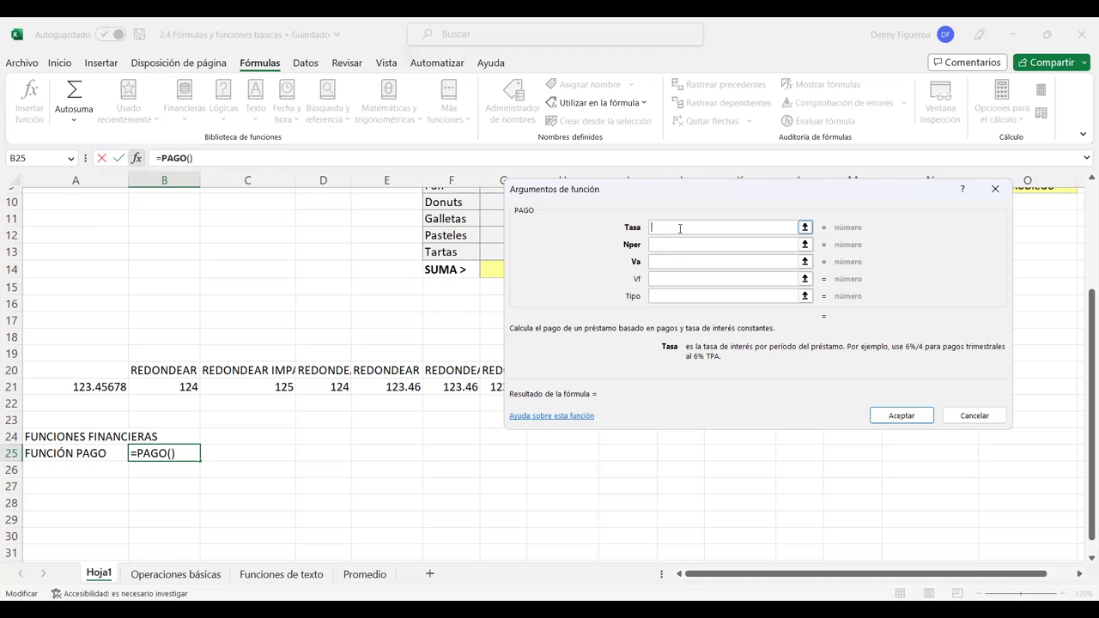
left_click(683, 247)
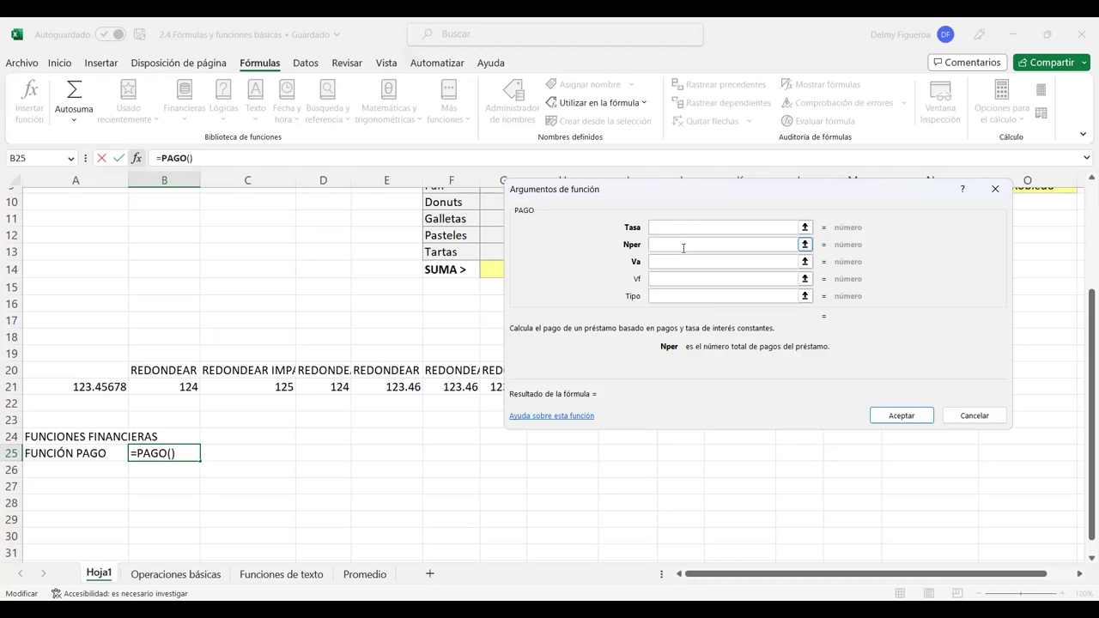
left_click(677, 226)
left_click(676, 227)
left_click(670, 244)
left_click(670, 227)
left_click(670, 227)
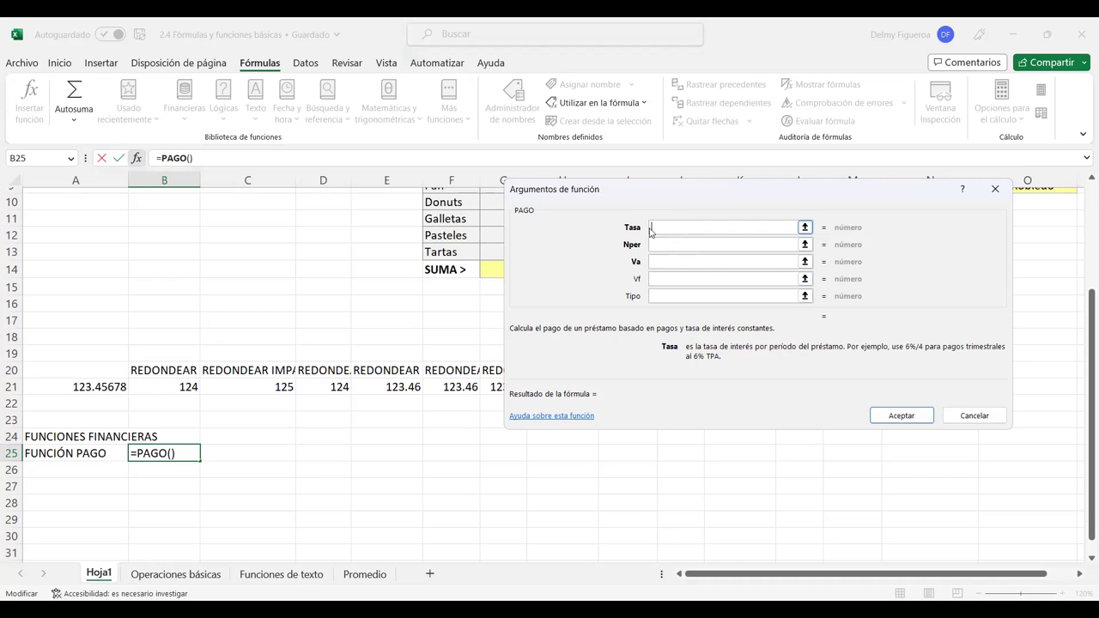
left_click(659, 244)
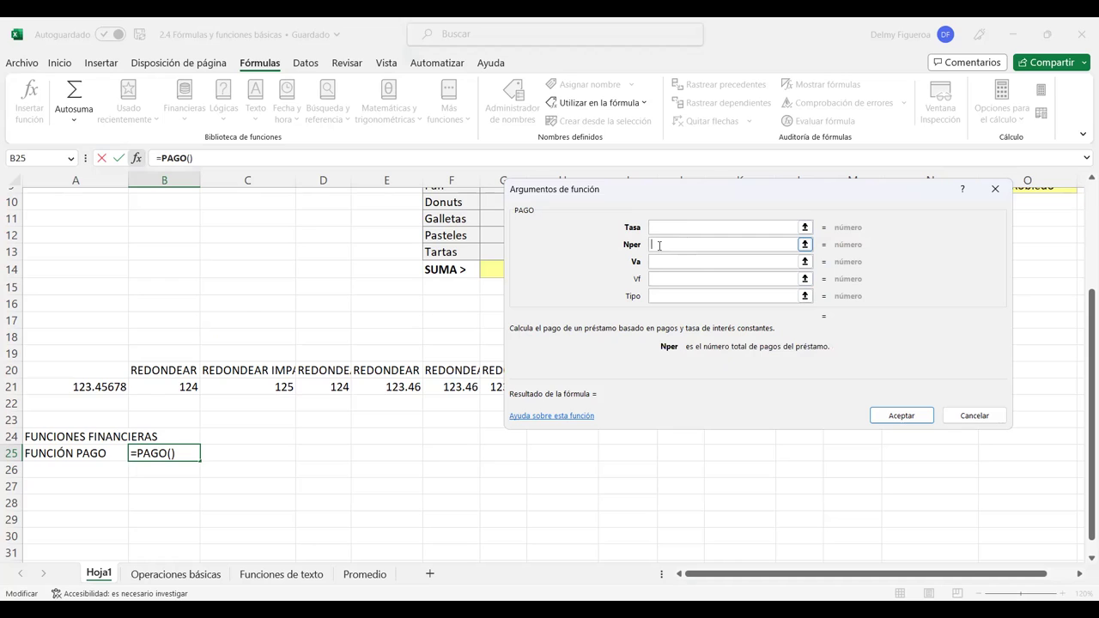
left_click(677, 228)
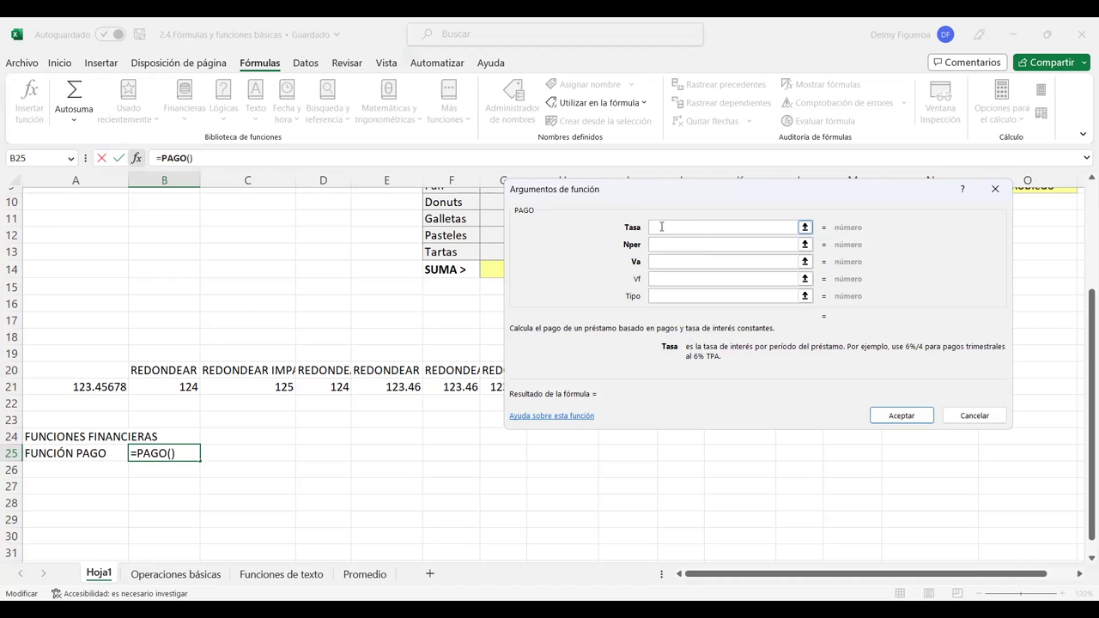
left_click(661, 244)
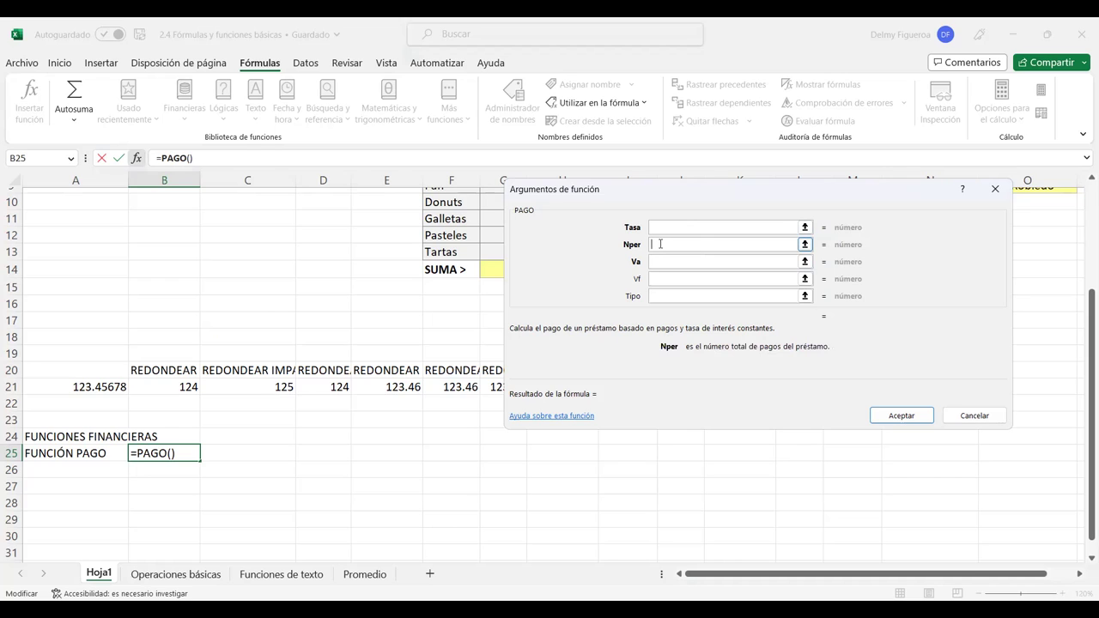
Enter Tasa 14.25%/12, Nper 36 and Va 3500, then accept the PAGO formula (-$120.05)
left_click(663, 227)
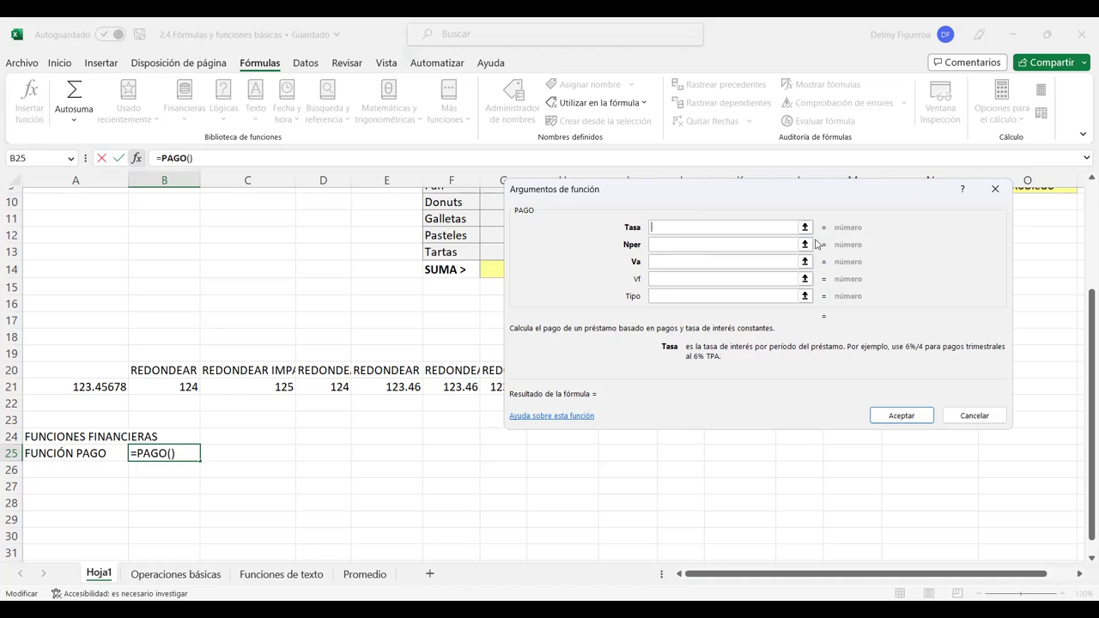
type("14.25%")
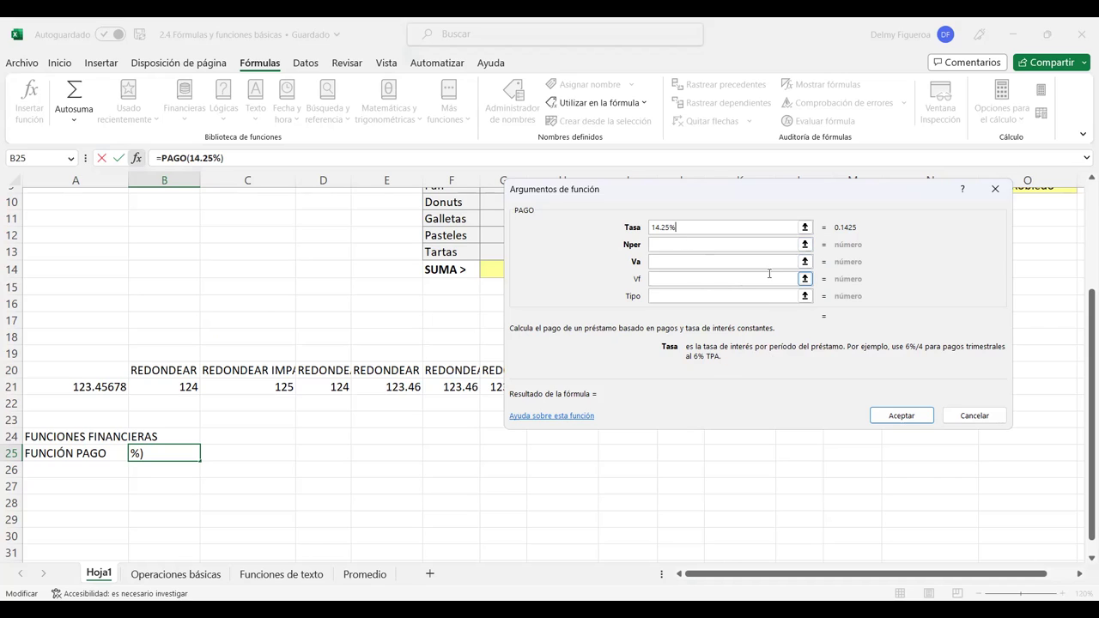
type("/12")
left_click(750, 243)
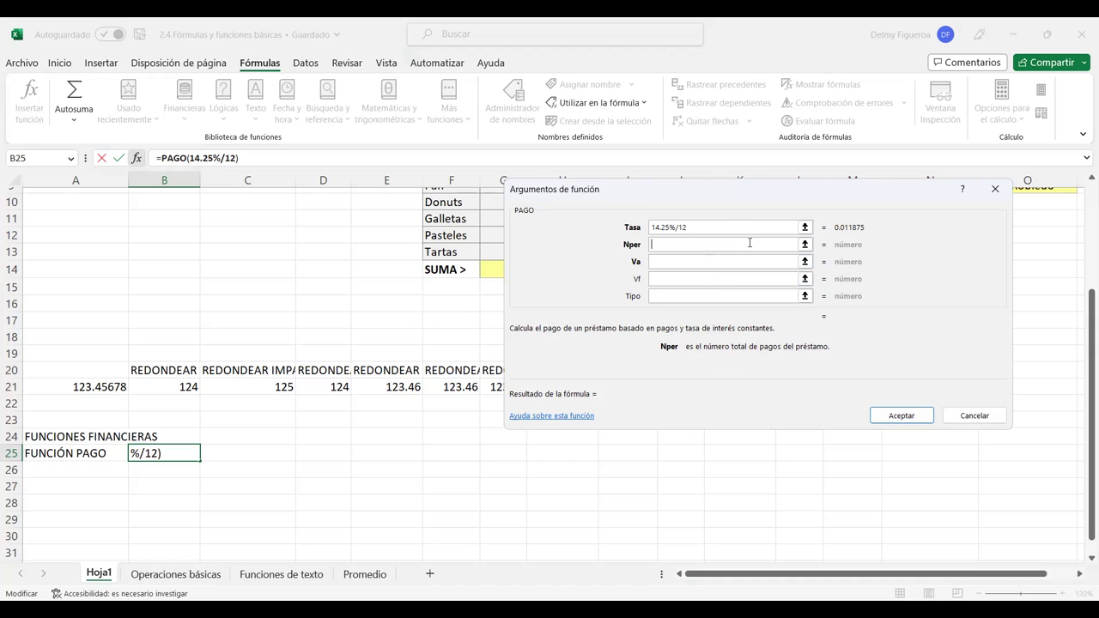
type("36")
left_click(678, 262)
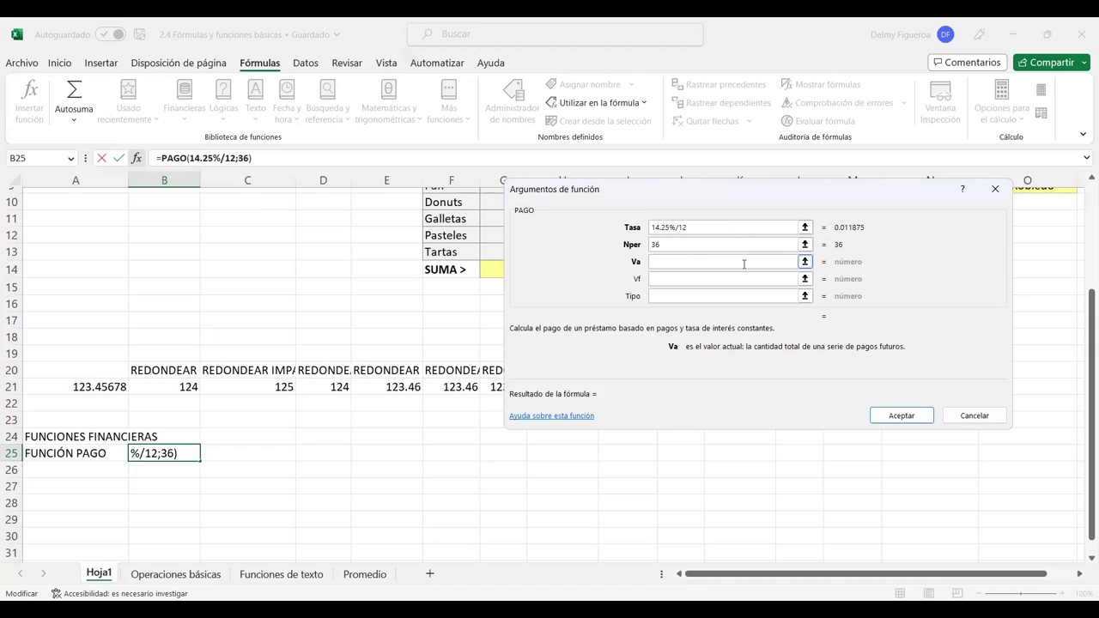
type("3500")
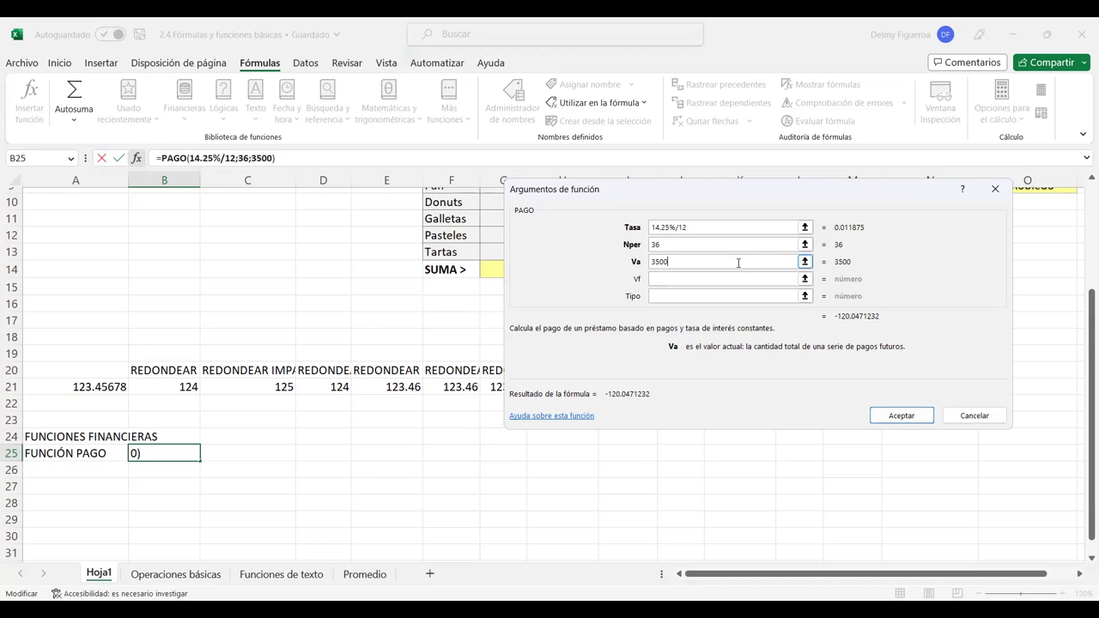
key("Left")
type("-")
key("BackSpace")
left_click(886, 417)
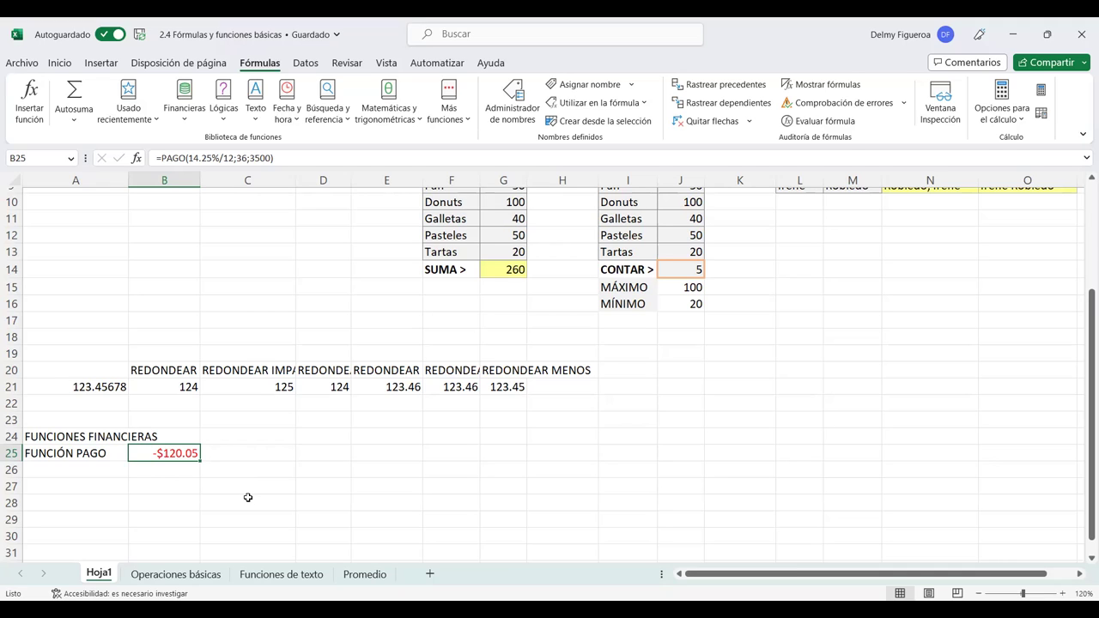
Rewrite B25 as =ABS(PAGO(14.25%/12;36;3500)) so it shows $120.05
double_click(195, 455)
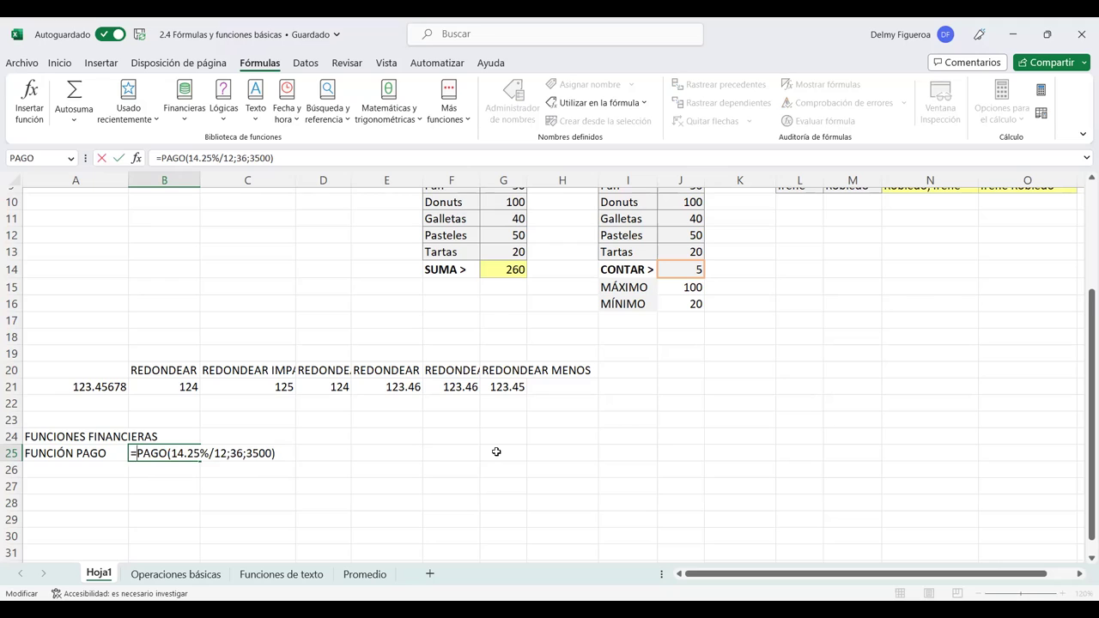
type("ABS")
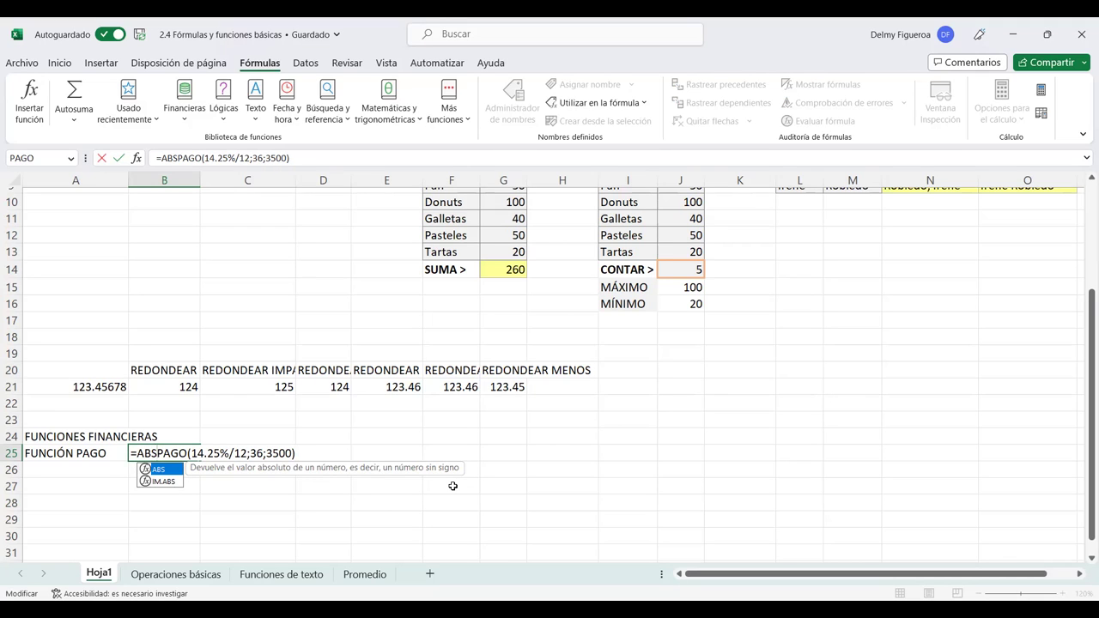
type("(")
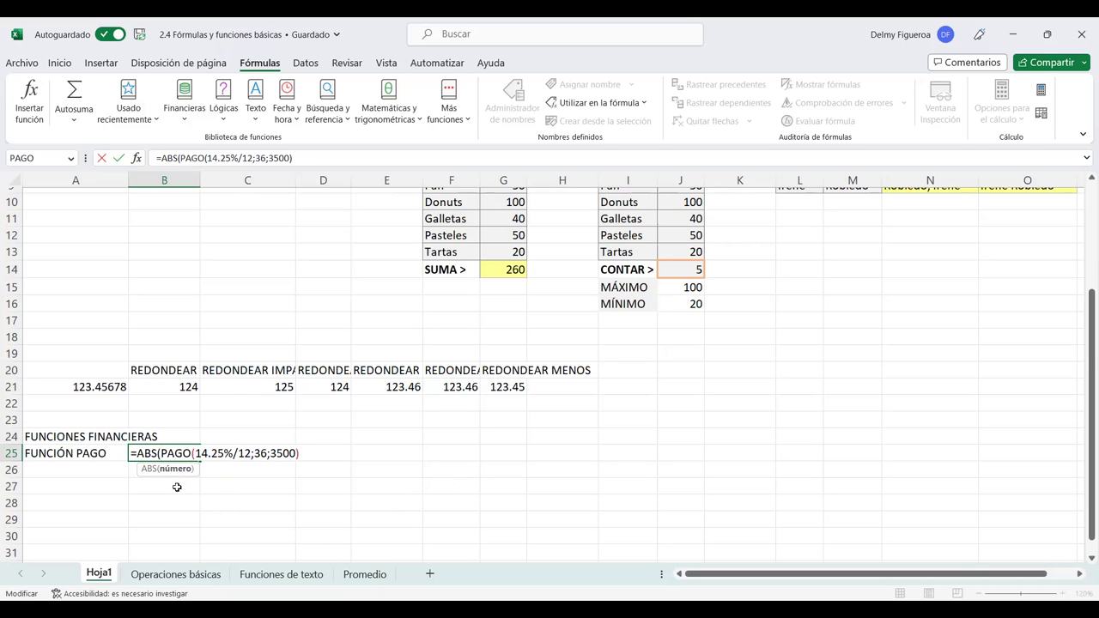
left_click_drag(161, 453, 296, 456)
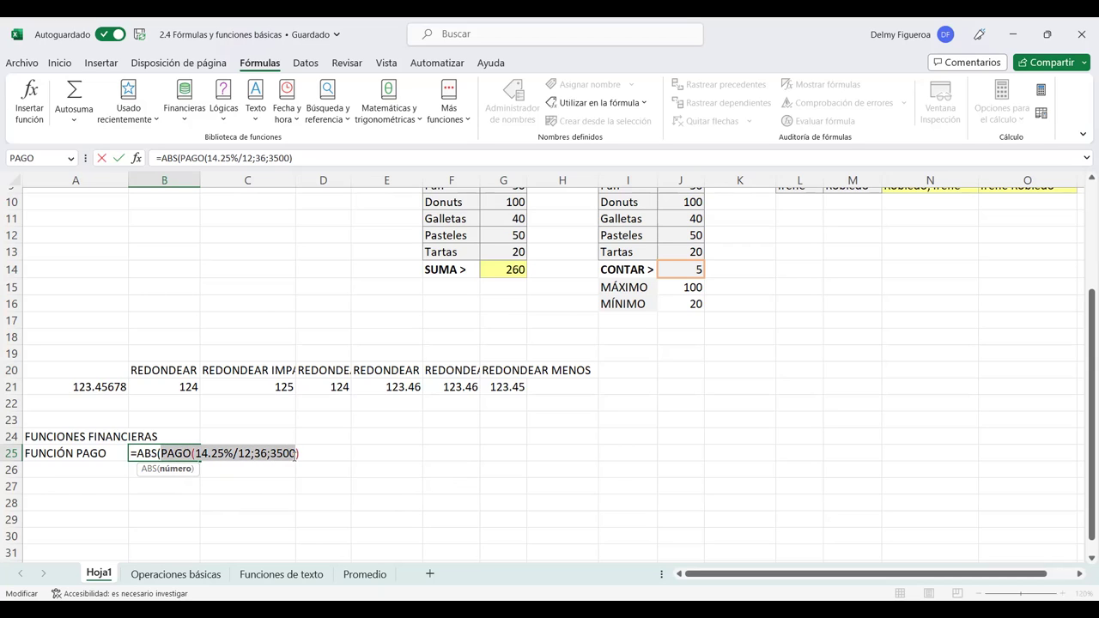
left_click_drag(295, 456, 326, 489)
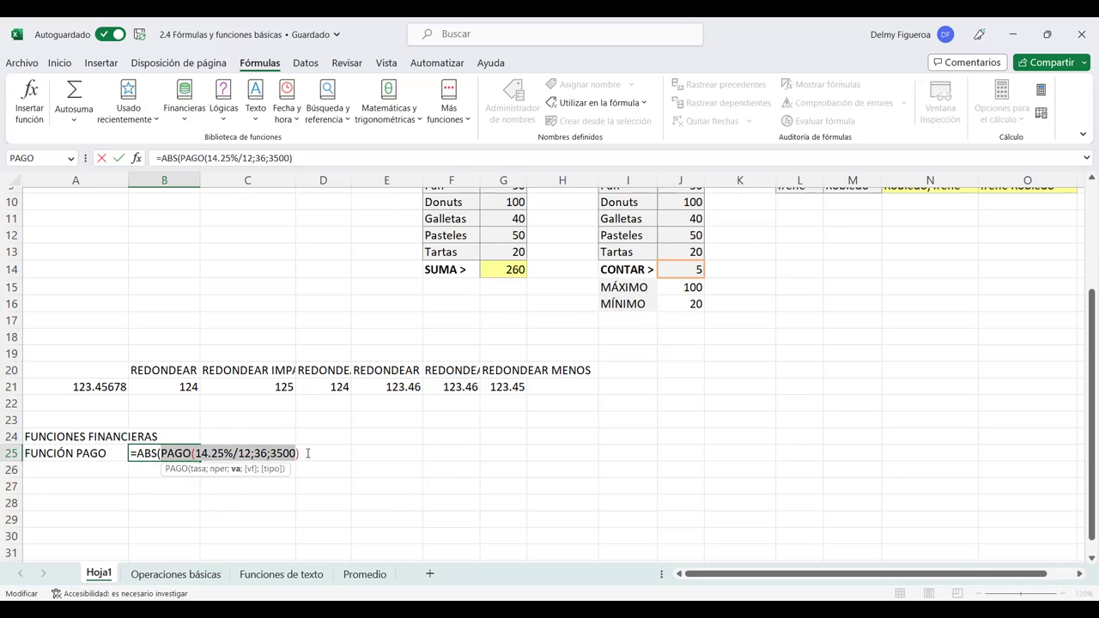
key("Right")
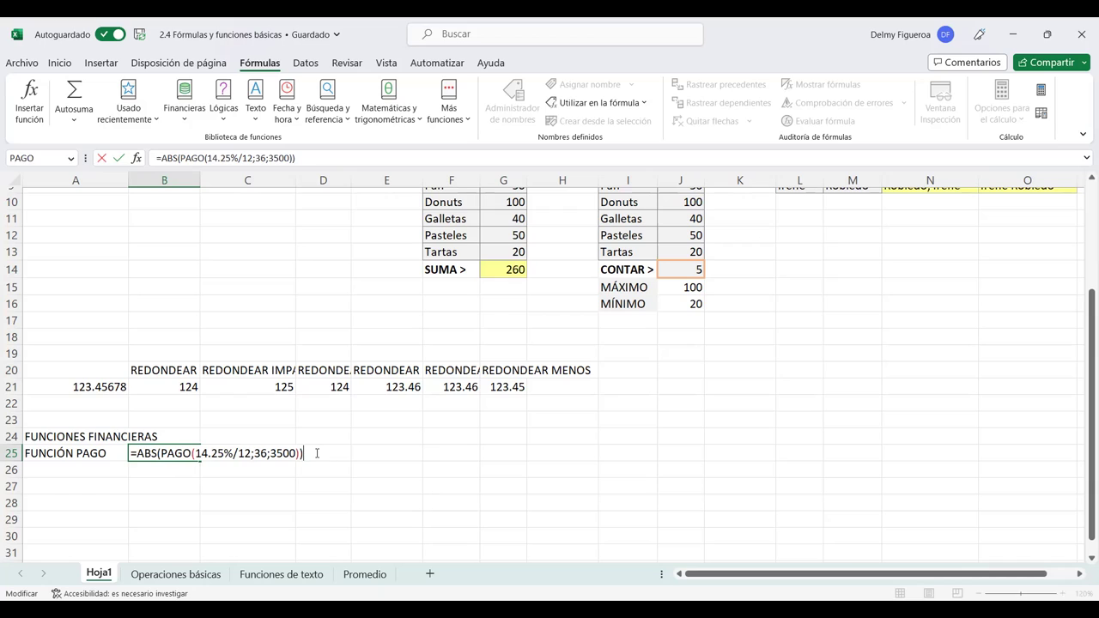
key("Return")
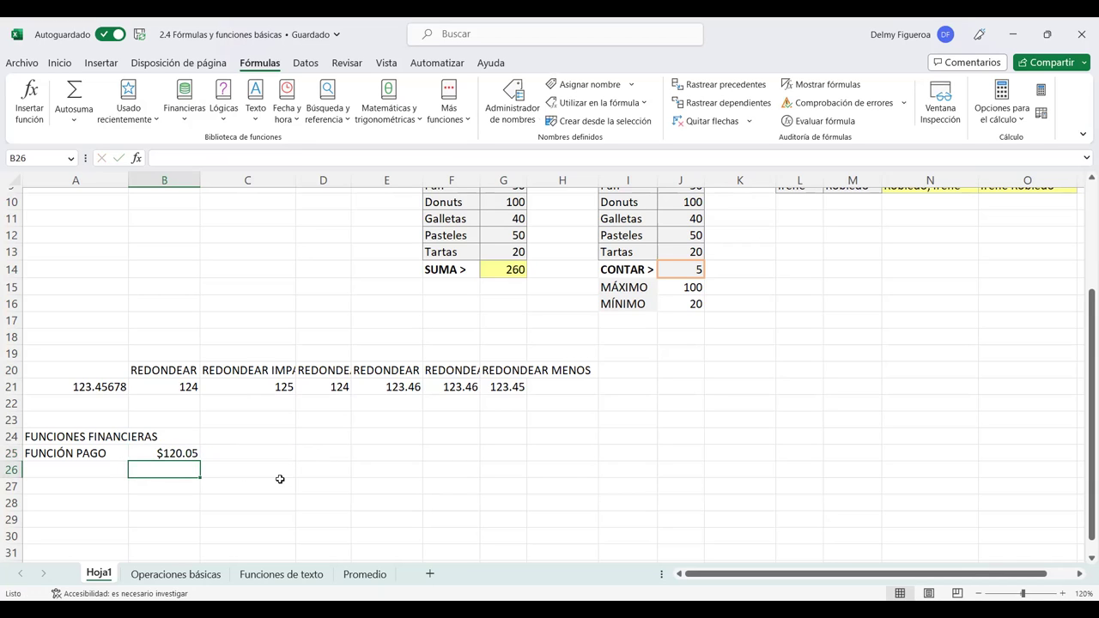
left_click(189, 452)
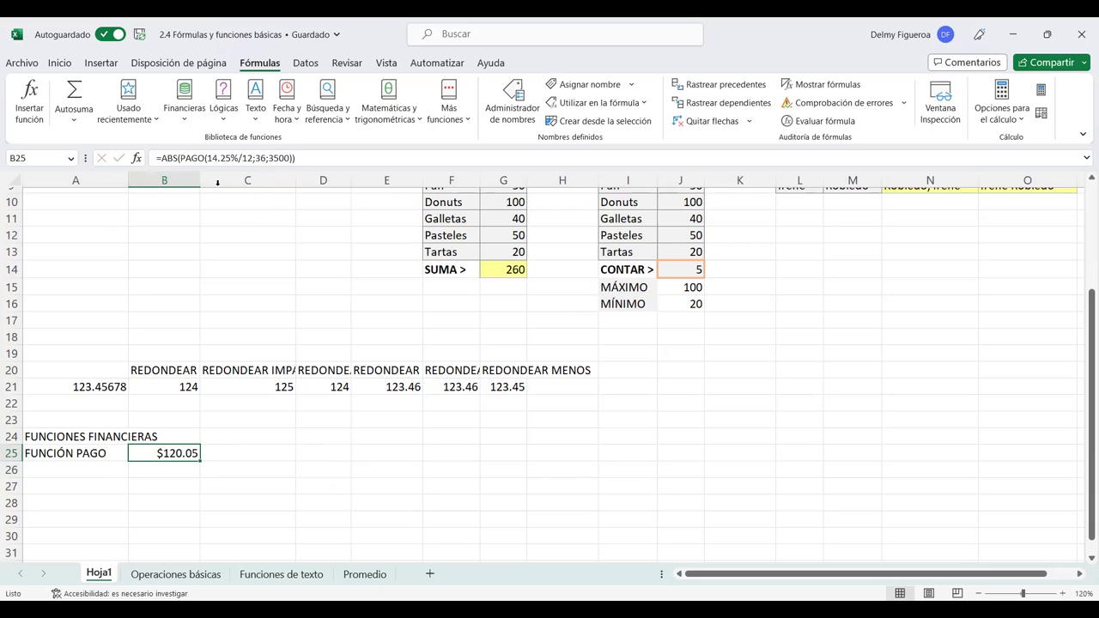
left_click(177, 467)
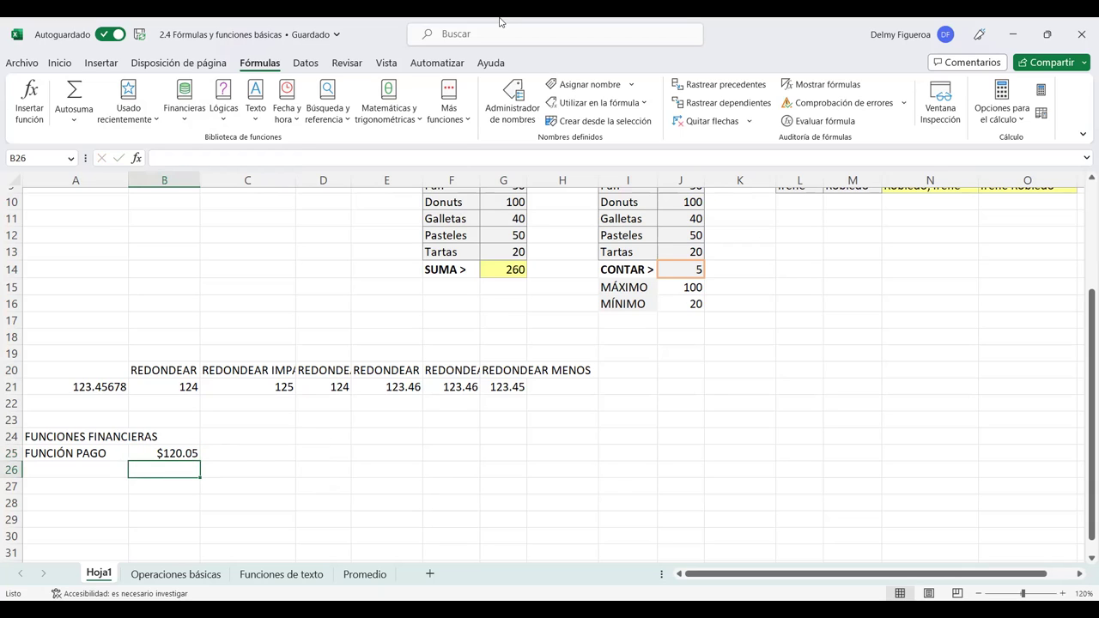
left_click(225, 125)
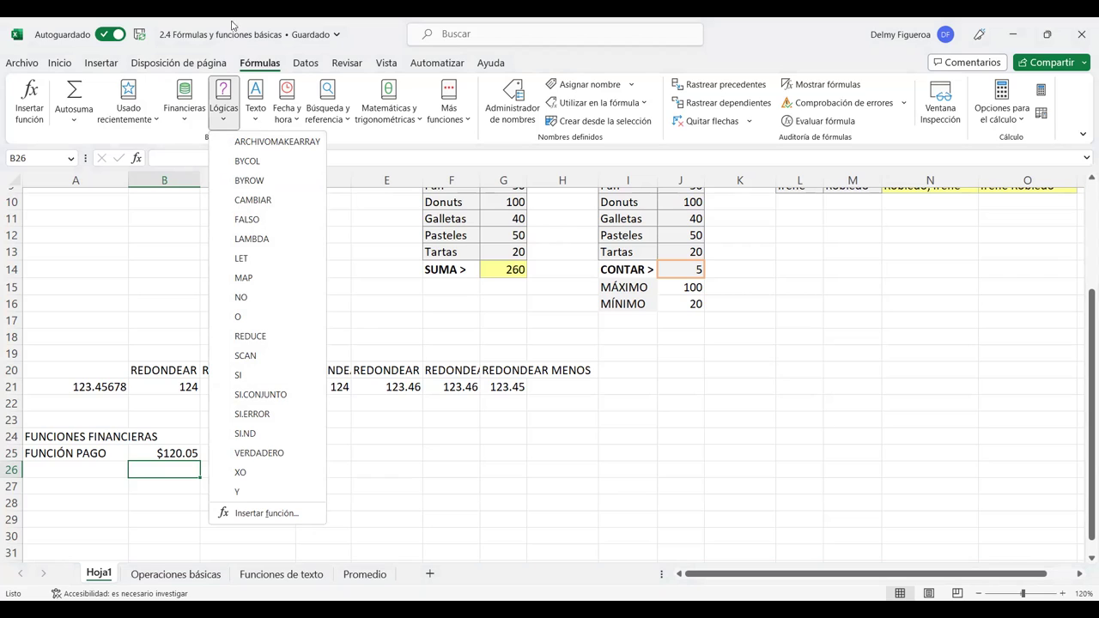
left_click(260, 120)
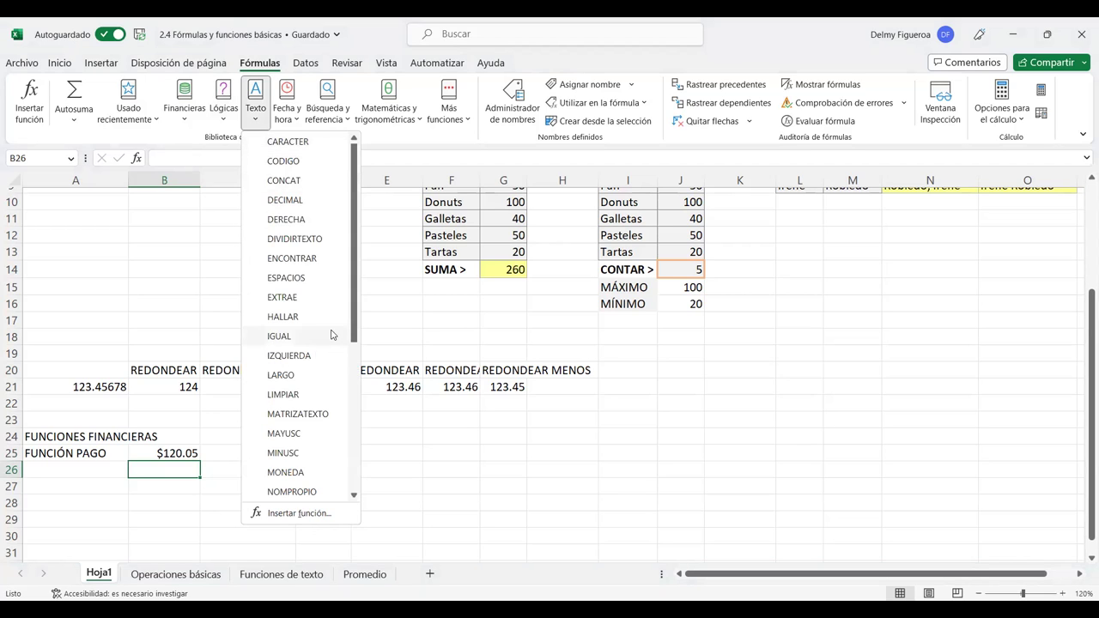
scroll(312, 366, "down", 3)
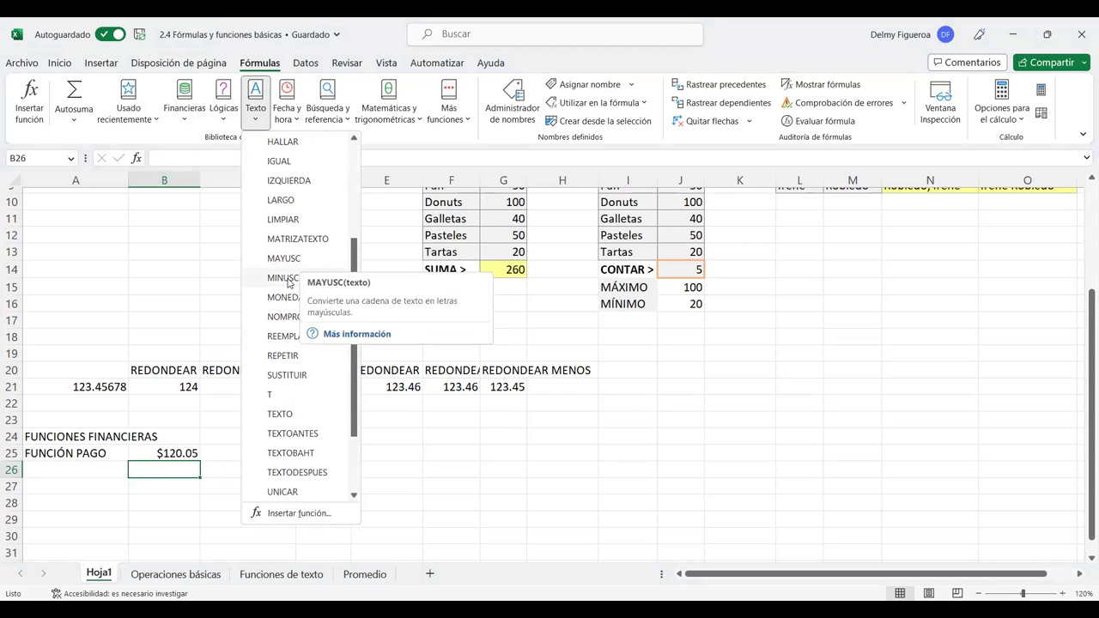
scroll(335, 462, "down", 3)
scroll(335, 461, "down", 1)
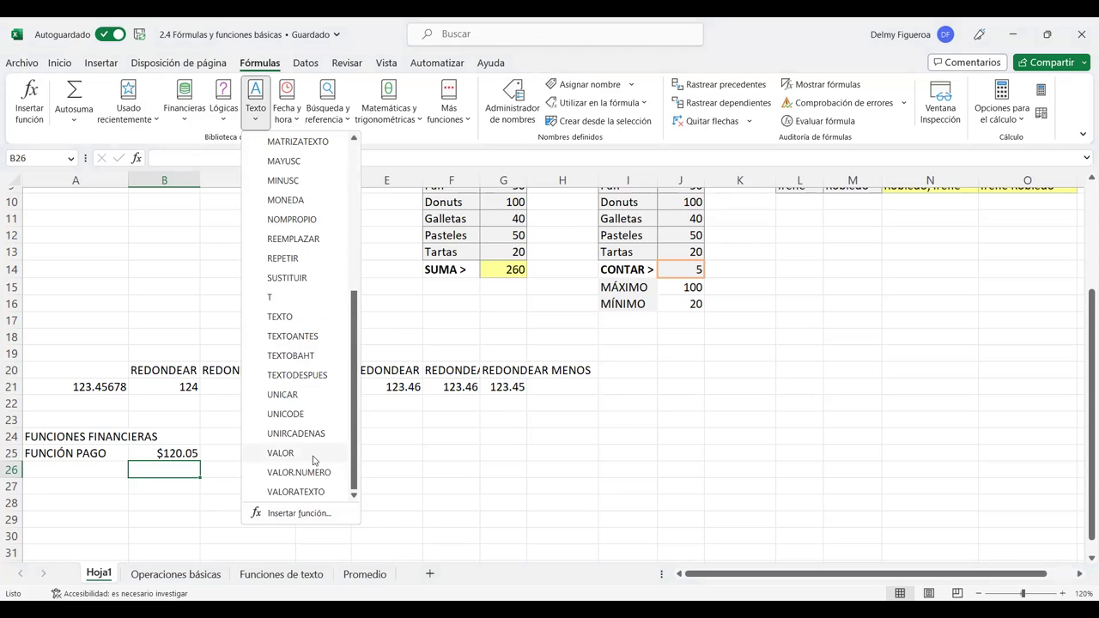
scroll(313, 456, "up", 5)
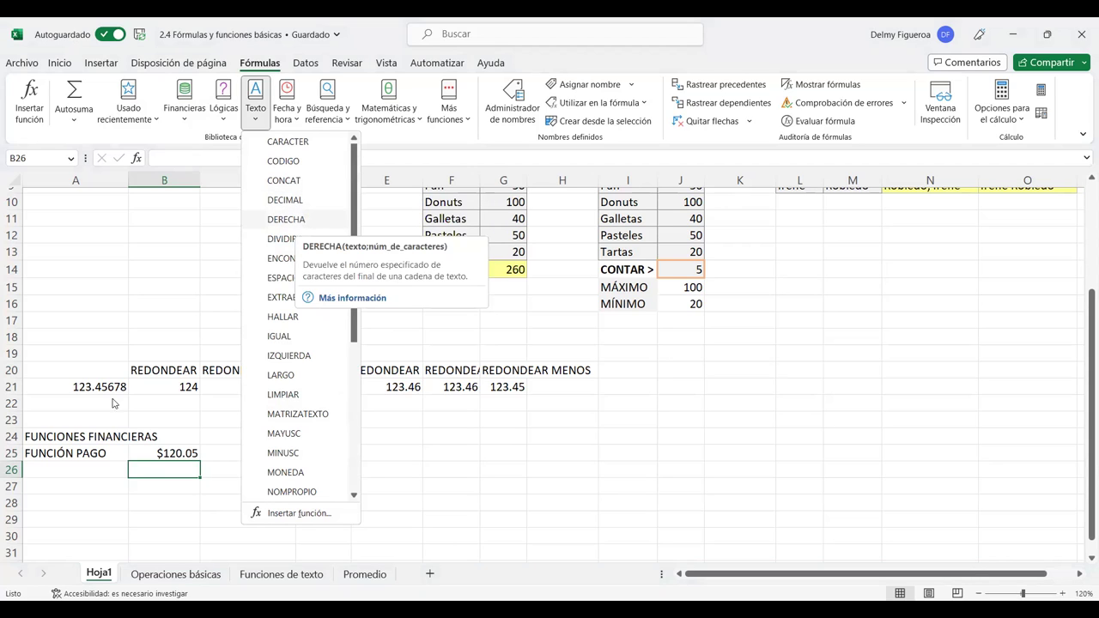
left_click(86, 474)
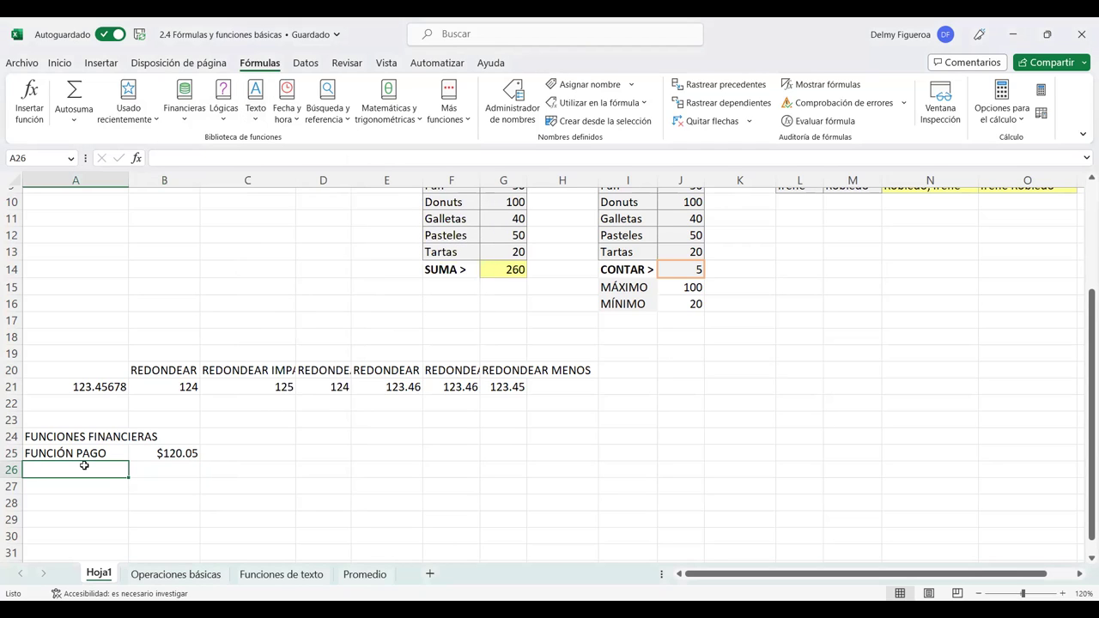
left_click(331, 439)
Enter the heading FUNCIONES DE TEXTO in D24 and the label FUNCIÓN DERECHA in D25
type("FUNCIONES DE TEXTO")
key("Return")
type("FUNCI")
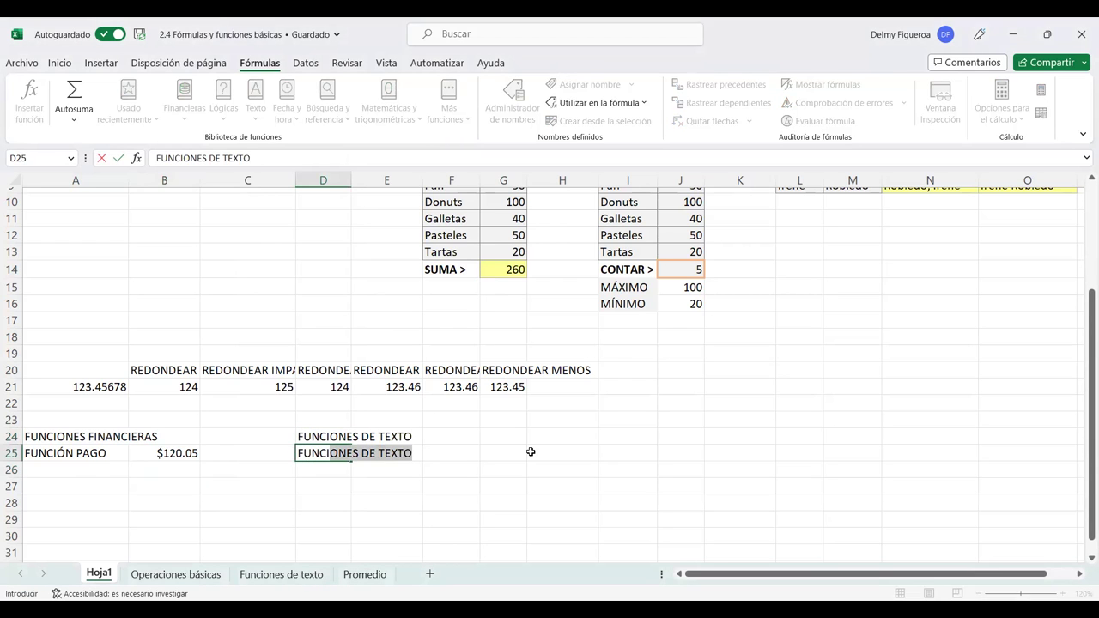
type("ÓN DEREC")
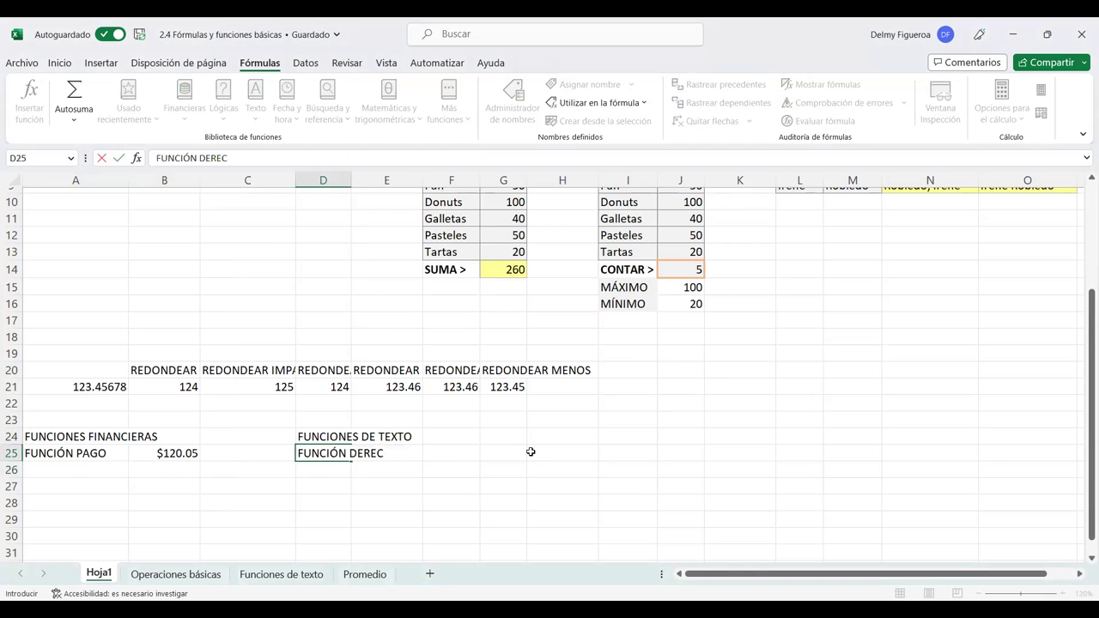
type("HA")
key("Return")
Go to F25, begin typing a +DERE formula, then cancel it
key("Up")
key("Right")
key("Right")
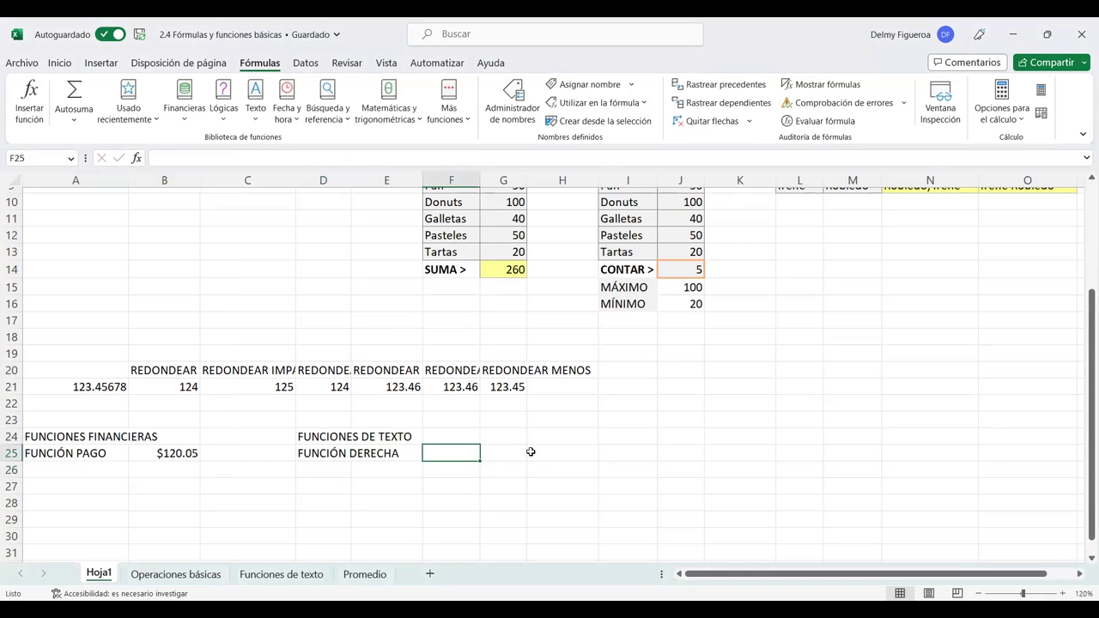
type("+")
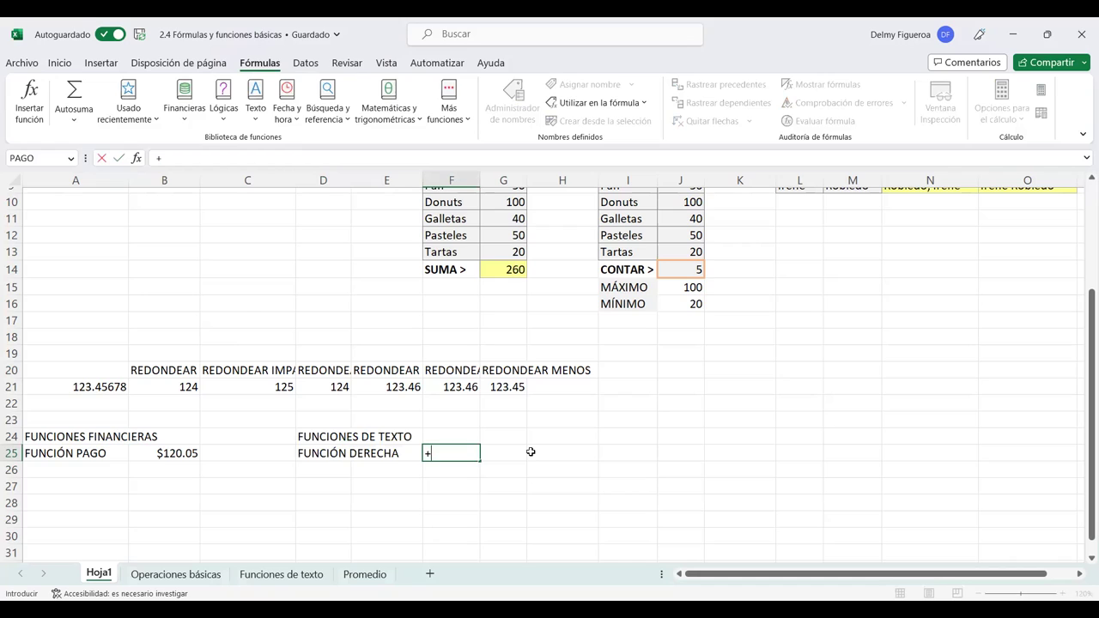
type("DERE")
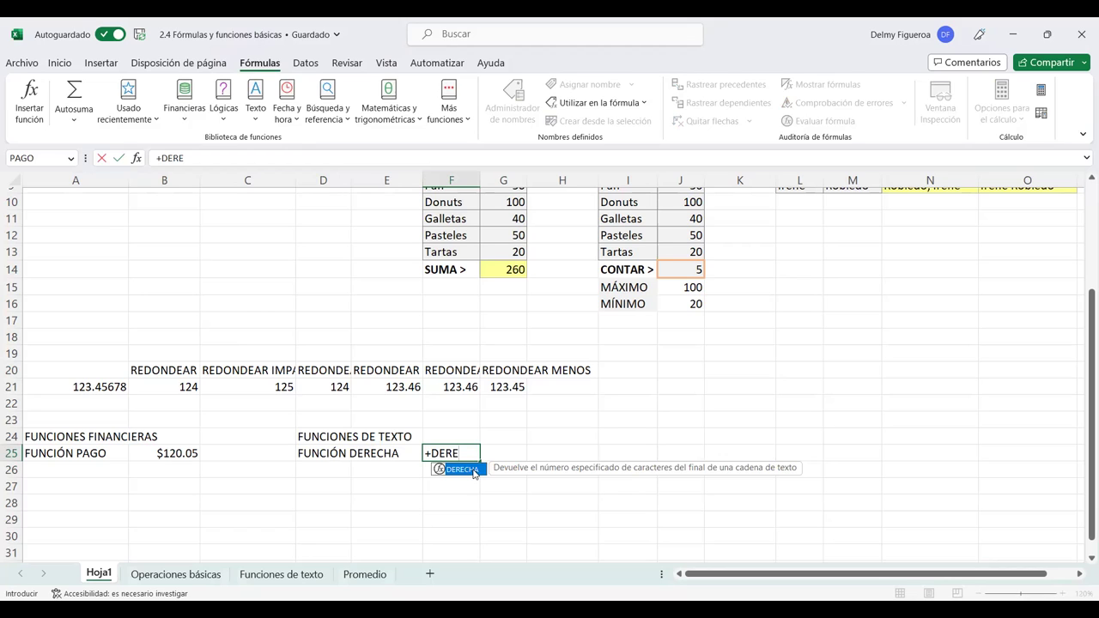
key("Escape")
key("Escape")
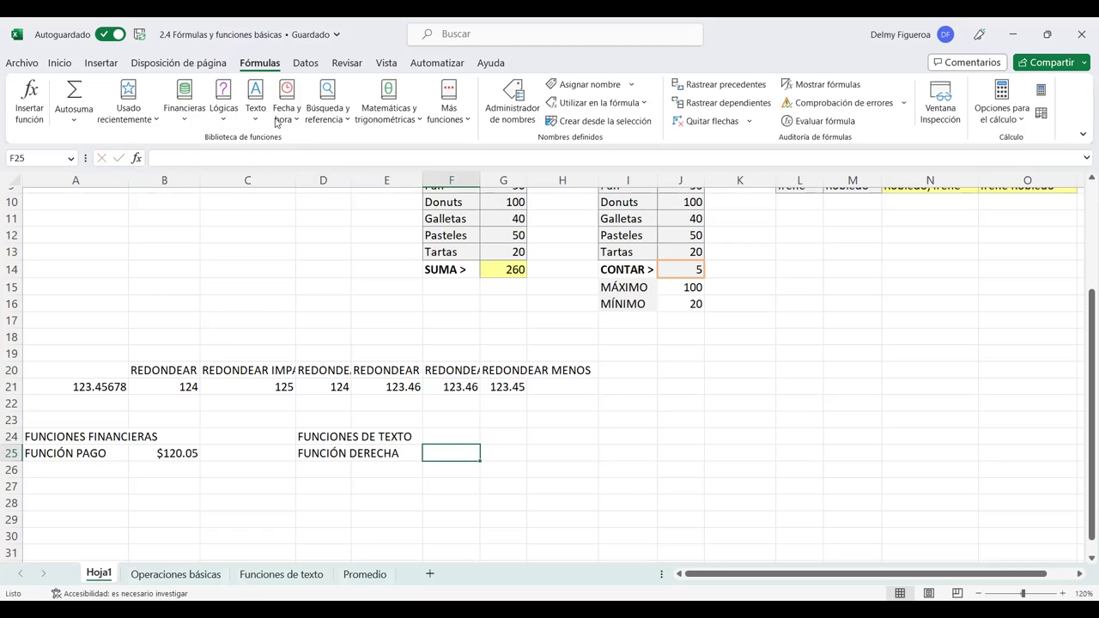
Insert =DERECHA(D24;4) in F25 so it returns EXTO, then select F26
left_click(256, 125)
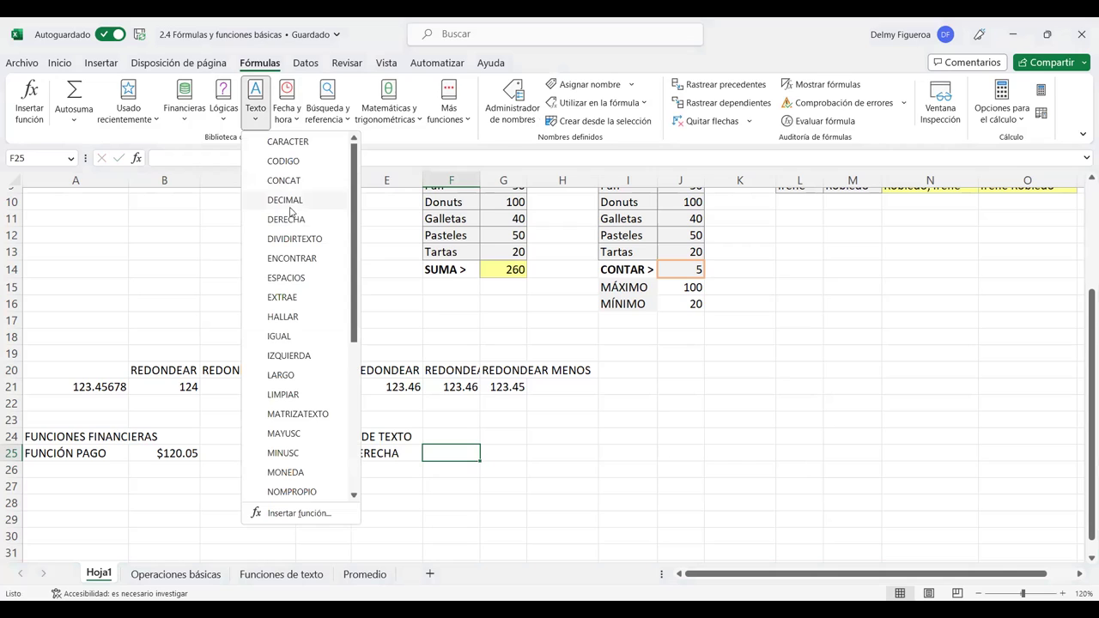
left_click(290, 222)
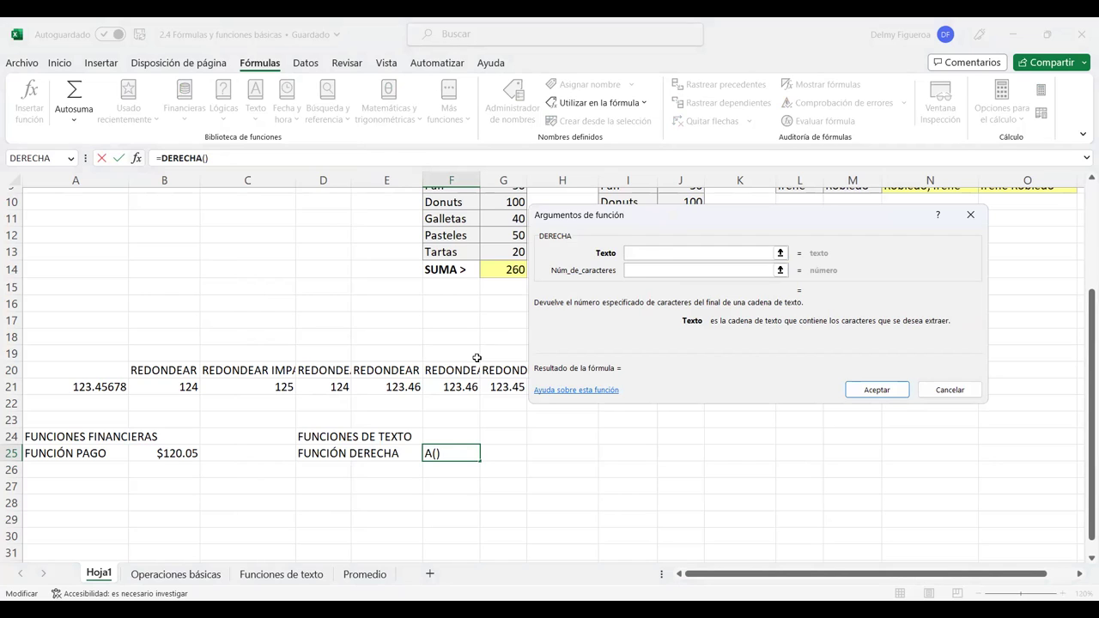
left_click(325, 436)
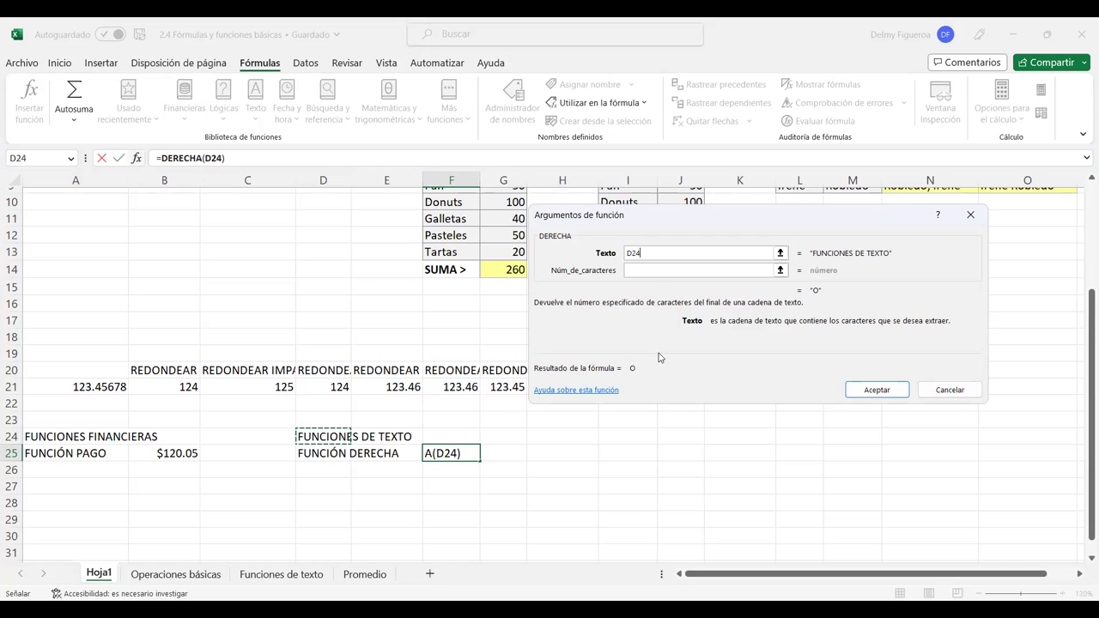
left_click(661, 271)
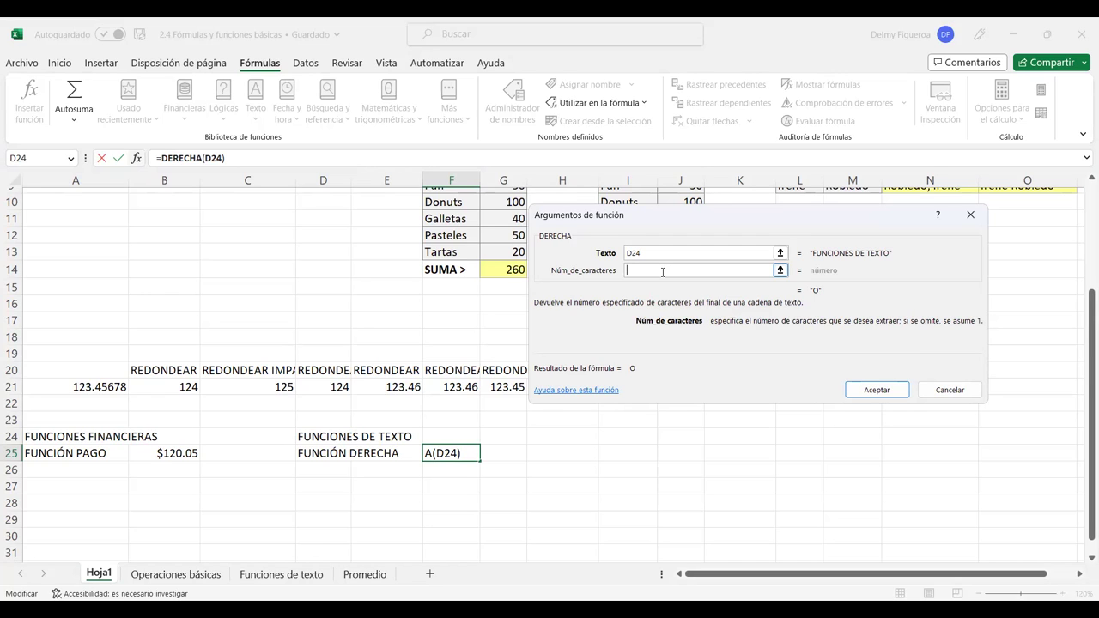
type("4")
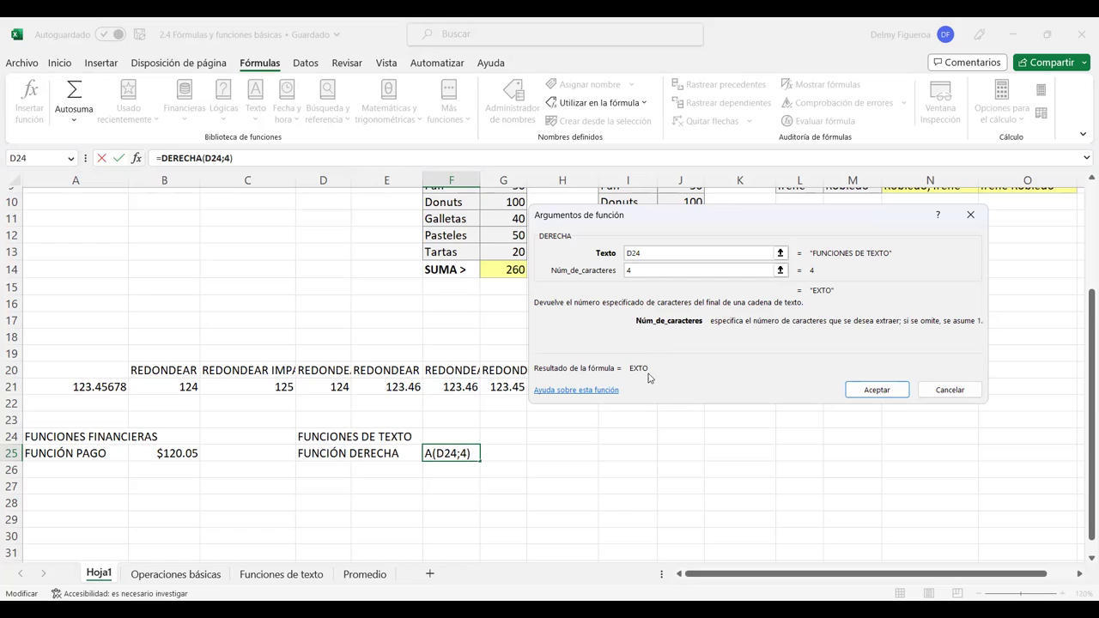
left_click(877, 390)
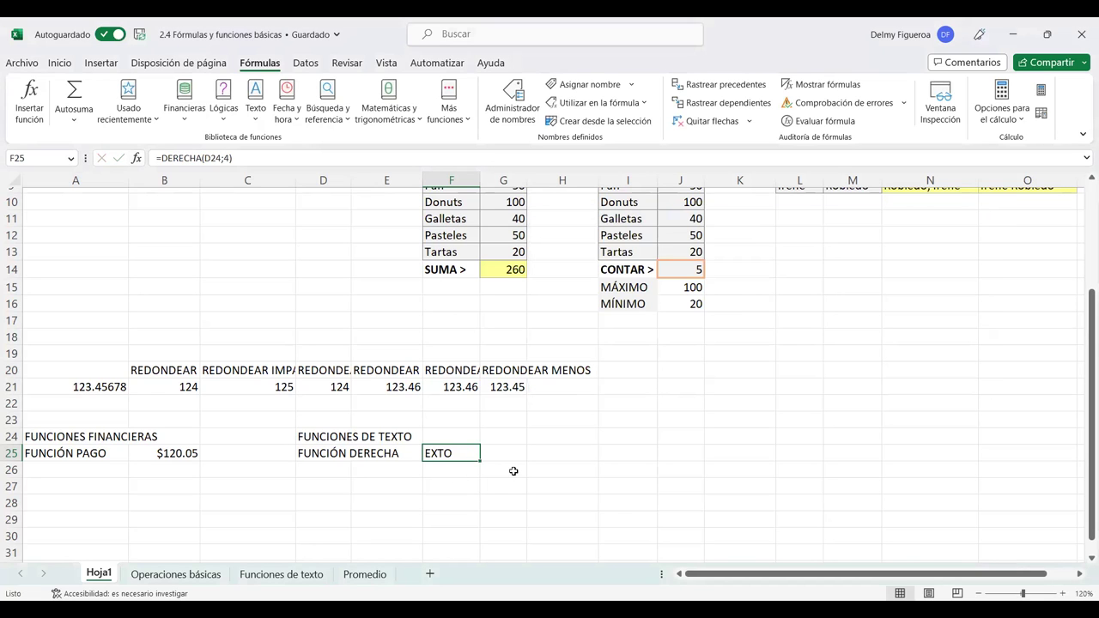
left_click(459, 466)
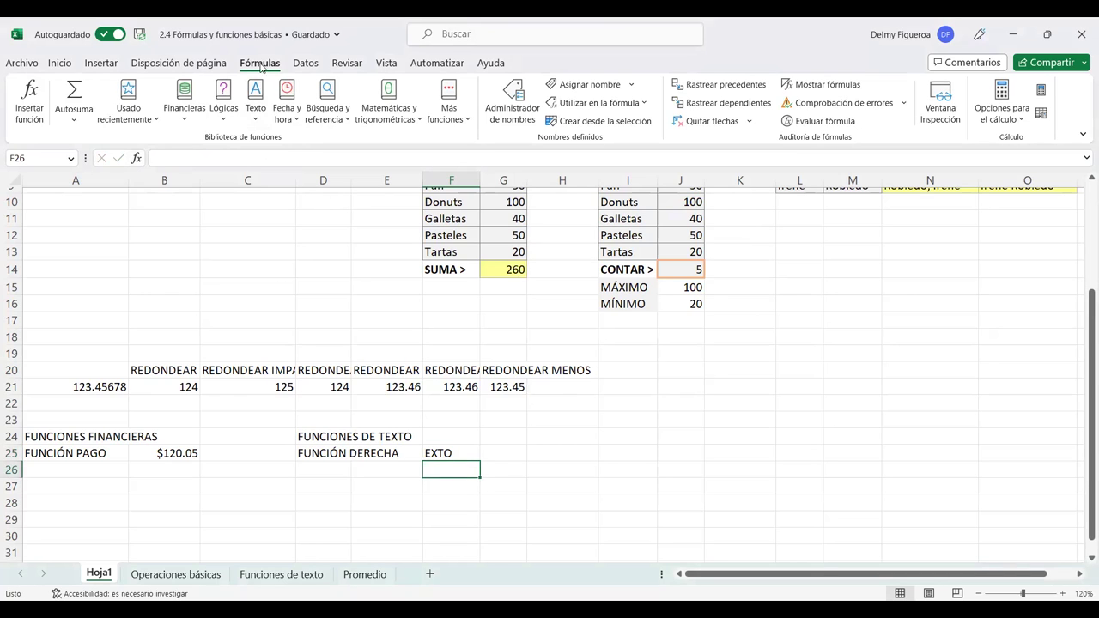
Insert =AHORA() in F26 from the Fecha y hora list, showing 27/4/2023 19:56
left_click(297, 118)
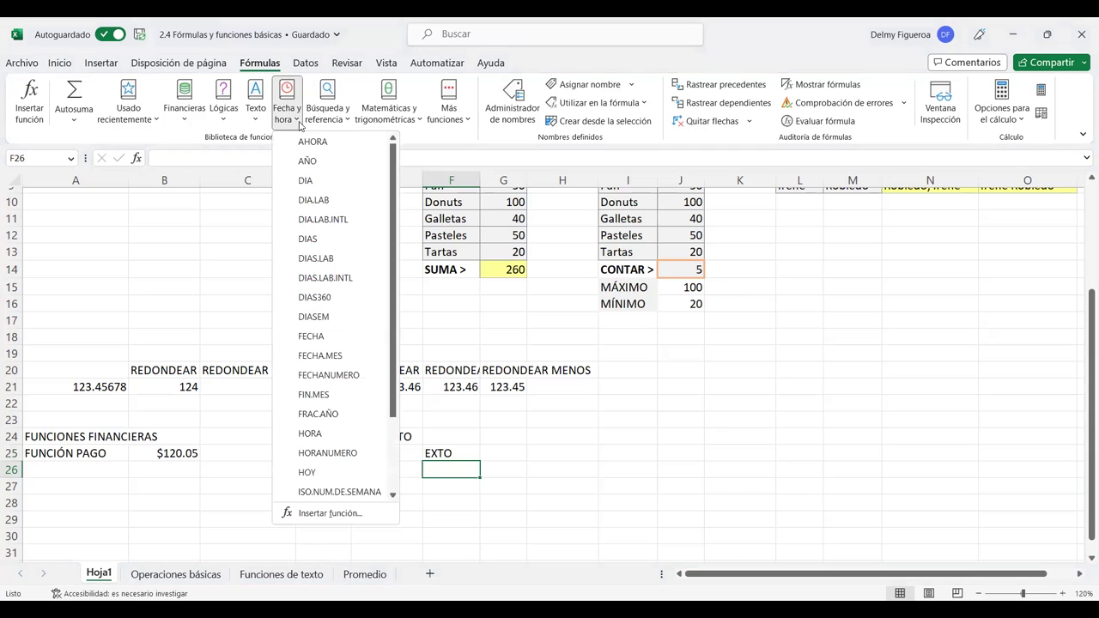
scroll(337, 245, "down", 1)
scroll(325, 443, "up", 2)
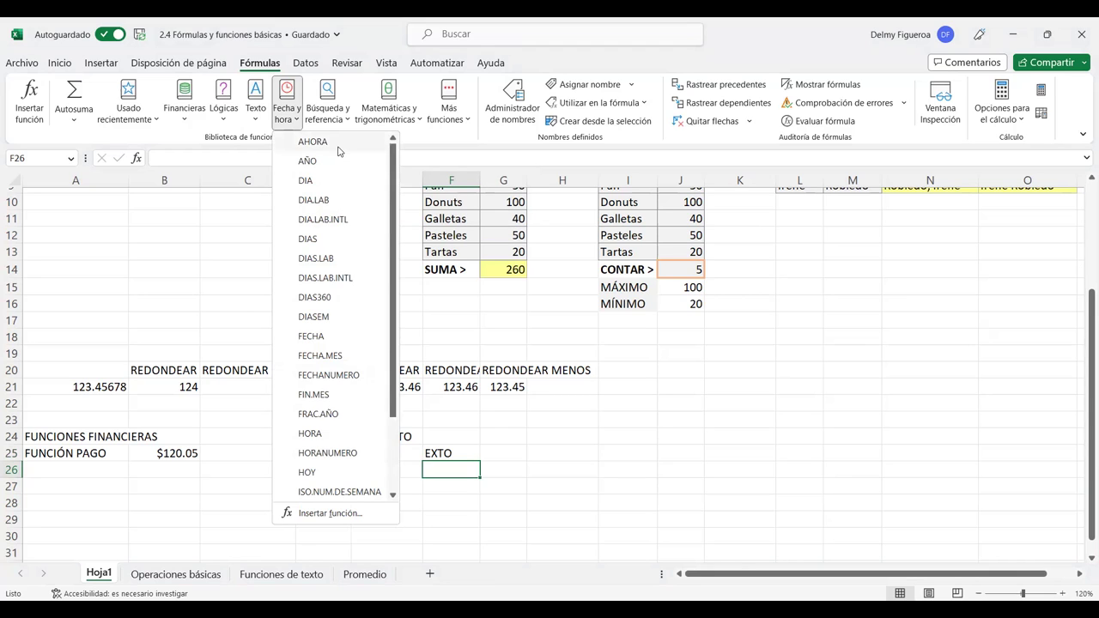
left_click(313, 142)
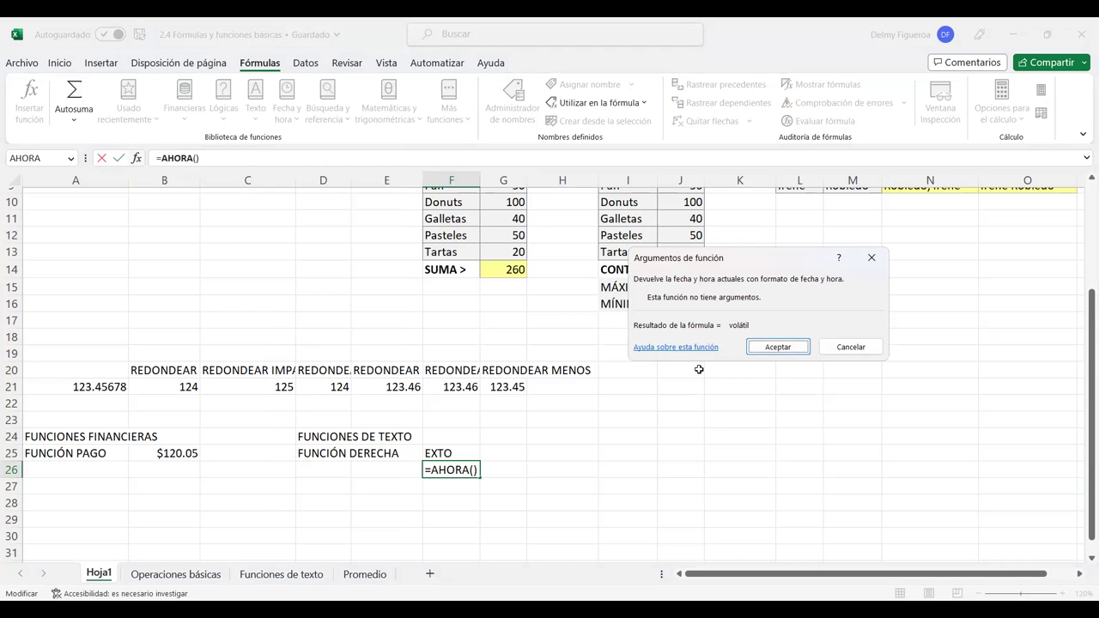
left_click(776, 356)
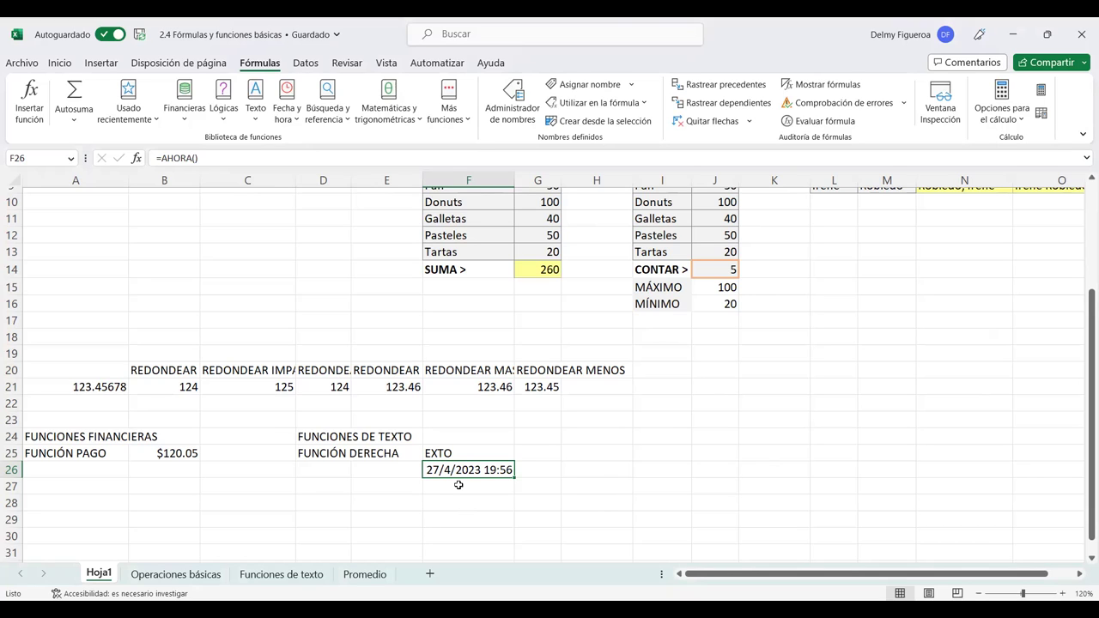
left_click(459, 485)
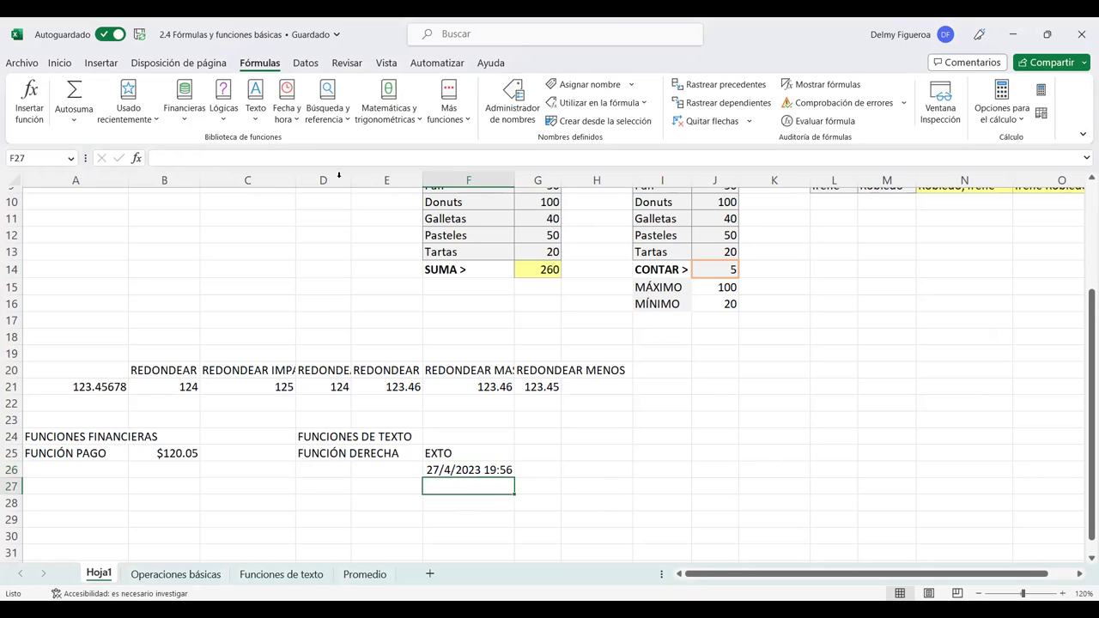
Open the Búsqueda y referencia function list and scroll through its entries
left_click(343, 123)
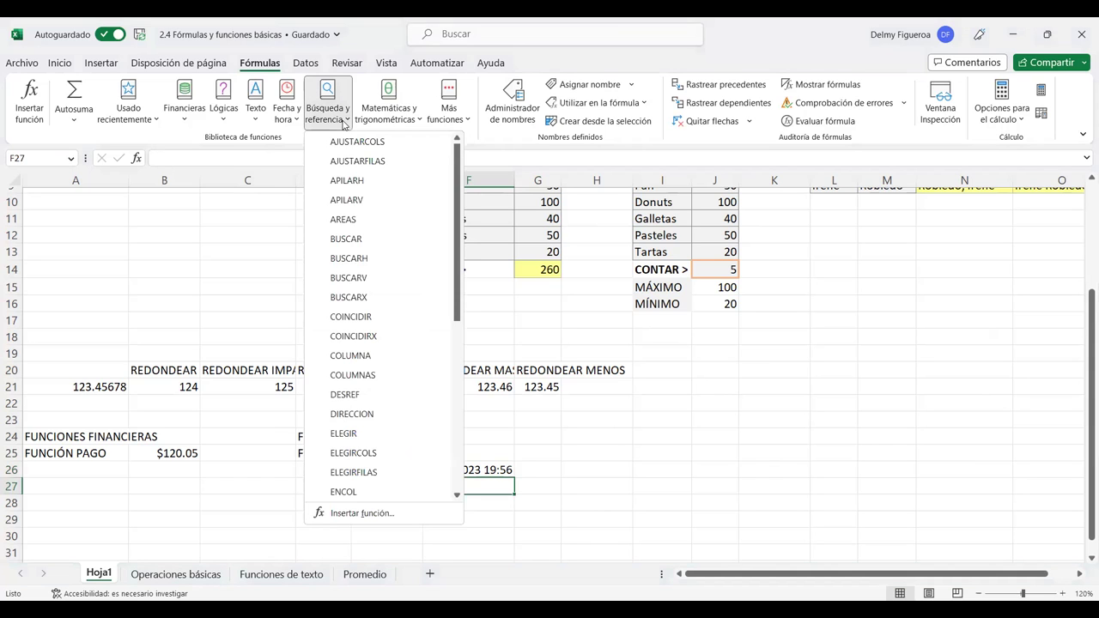
scroll(383, 343, "down", 5)
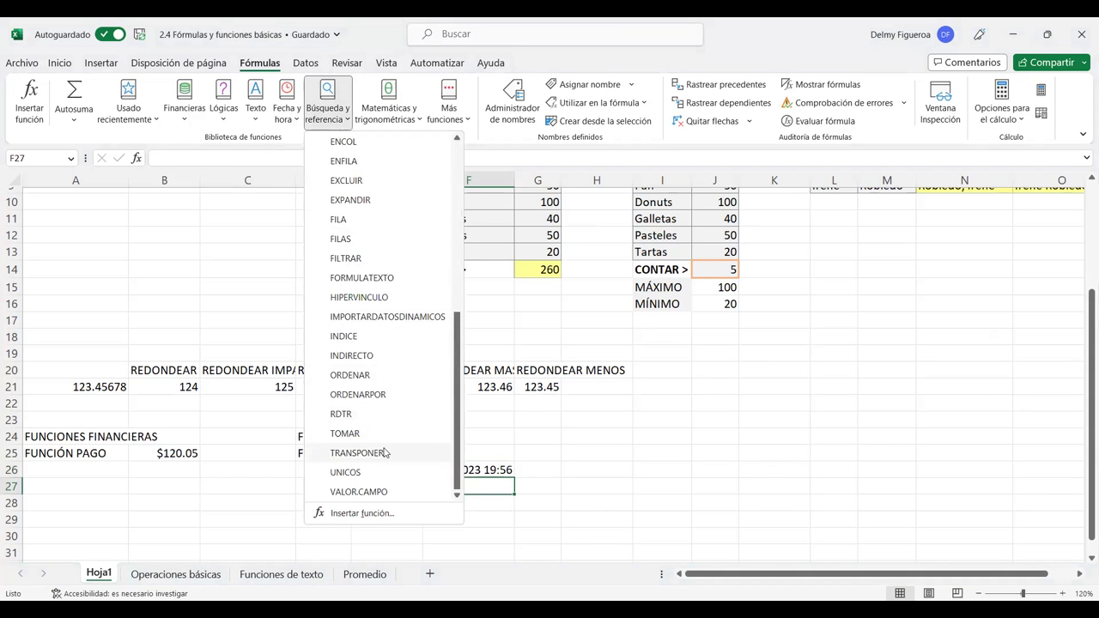
scroll(385, 453, "up", 5)
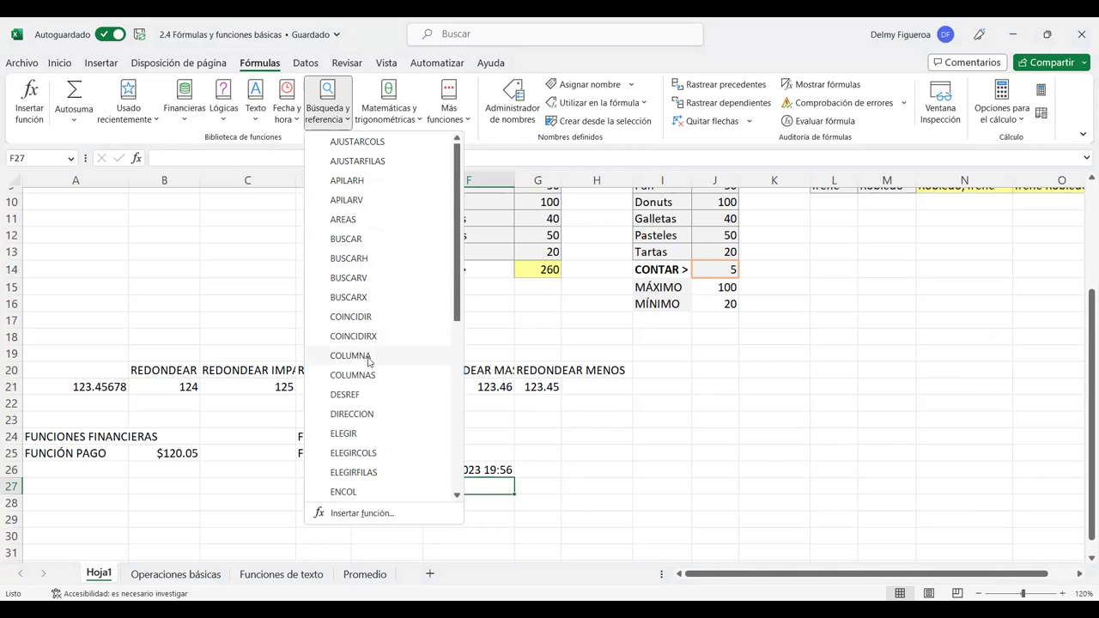
scroll(380, 414, "down", 2)
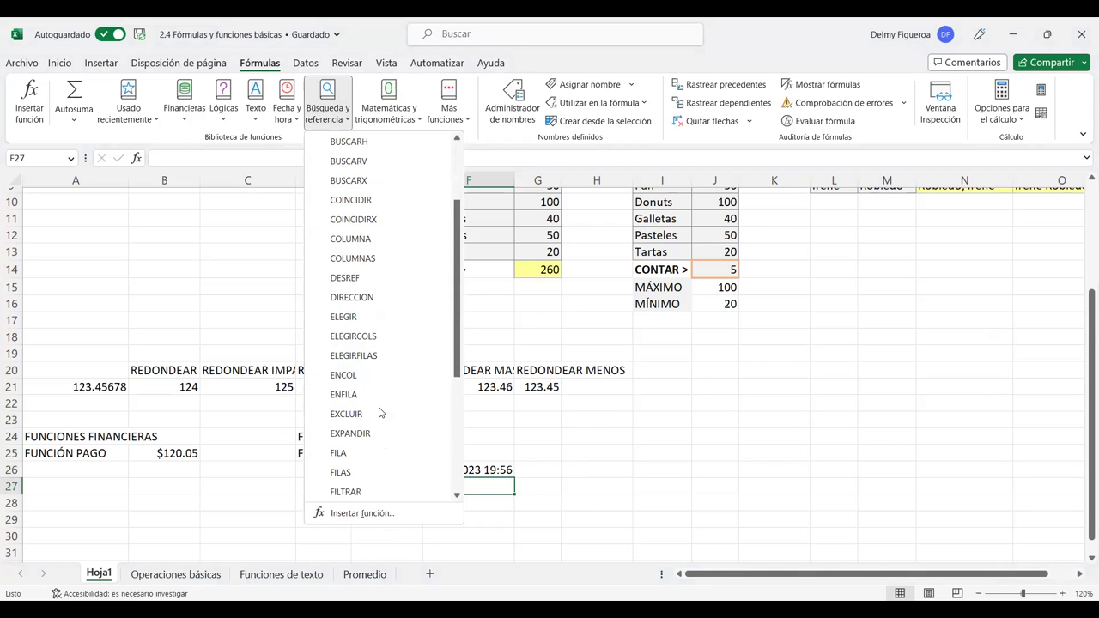
scroll(380, 410, "down", 1)
scroll(380, 403, "down", 3)
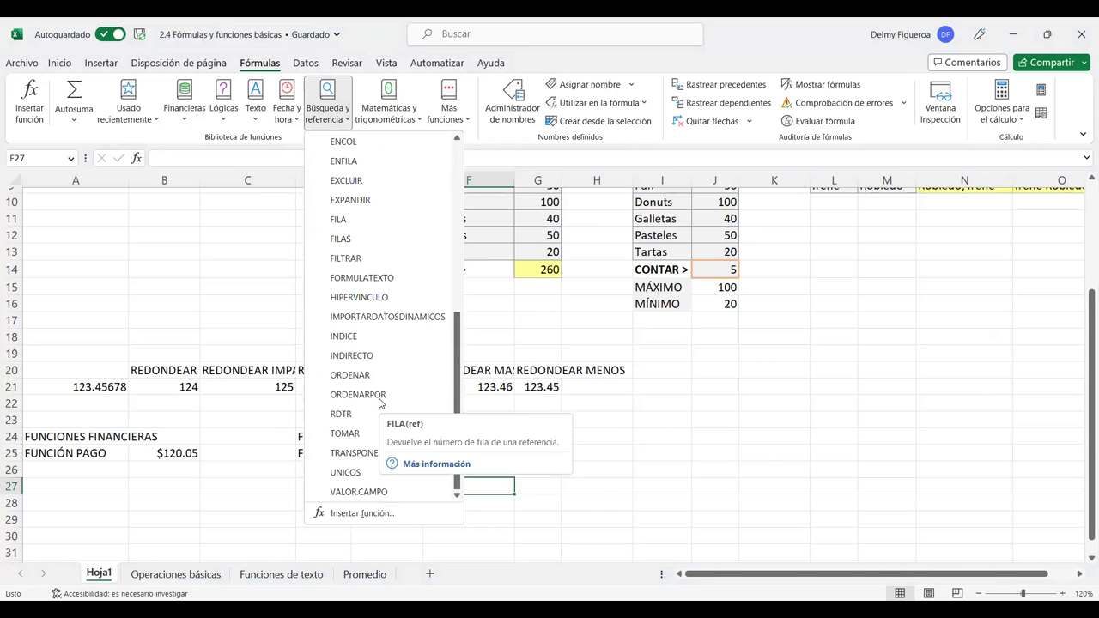
Open Matemáticas y trigonométricas and scroll down to its last entries, SEC through TRUNCAR
left_click(389, 112)
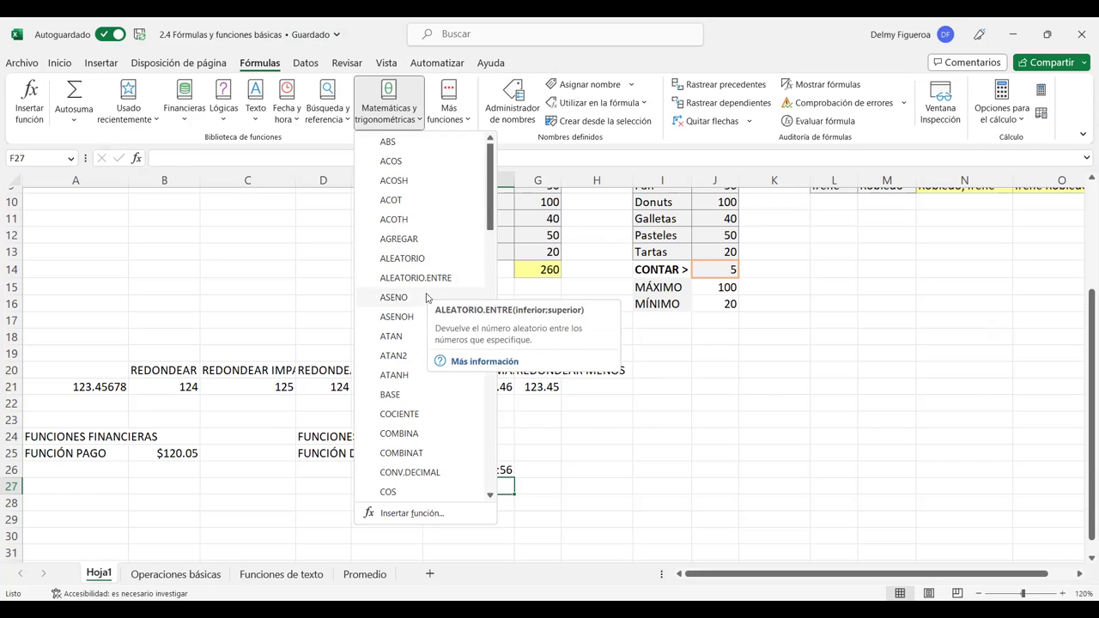
scroll(419, 350, "down", 1)
scroll(419, 351, "down", 1)
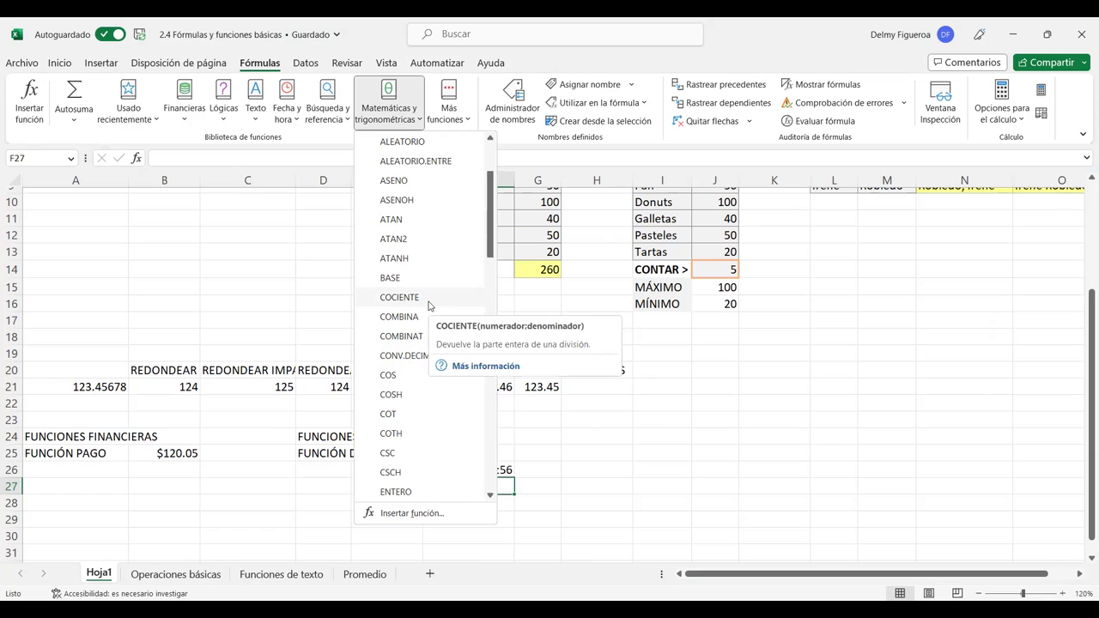
scroll(435, 378, "down", 1)
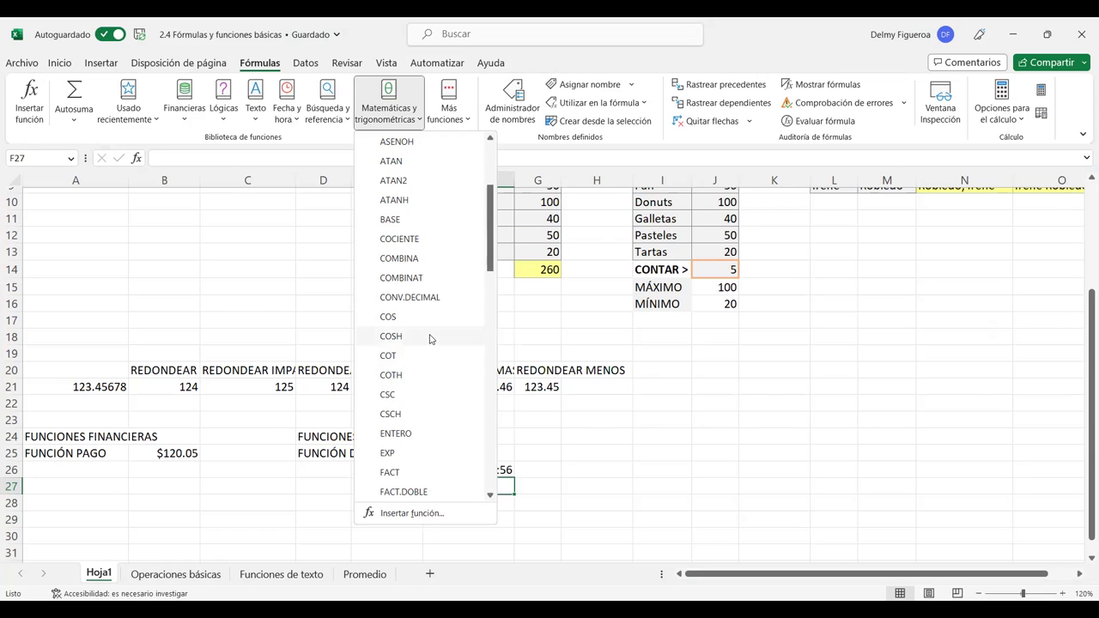
scroll(431, 333, "down", 2)
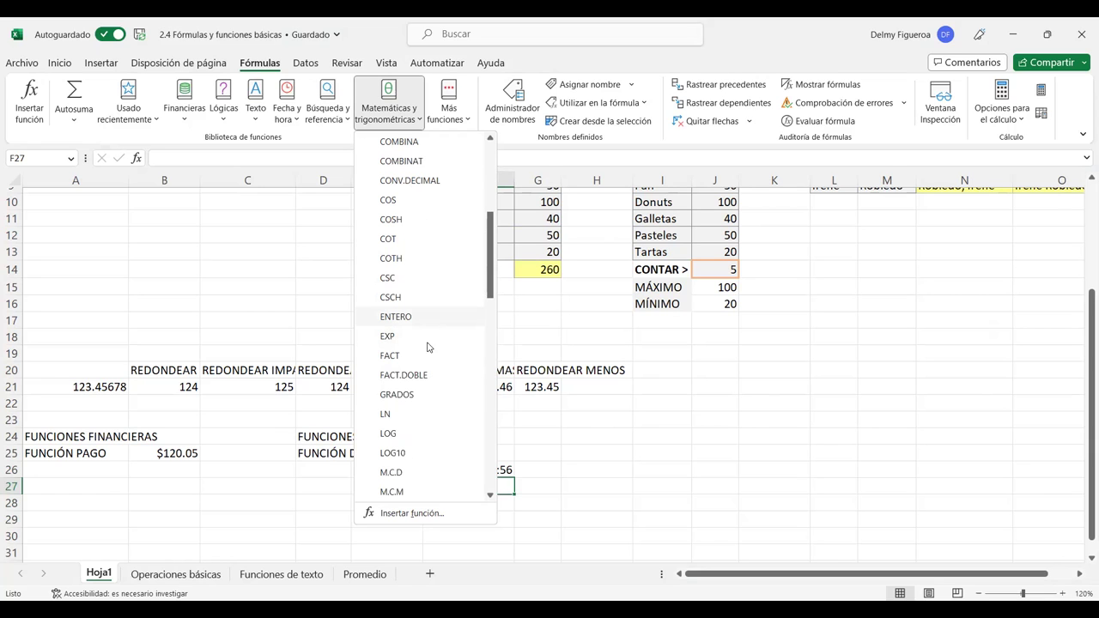
scroll(432, 387, "down", 3)
scroll(431, 388, "down", 1)
scroll(431, 385, "down", 1)
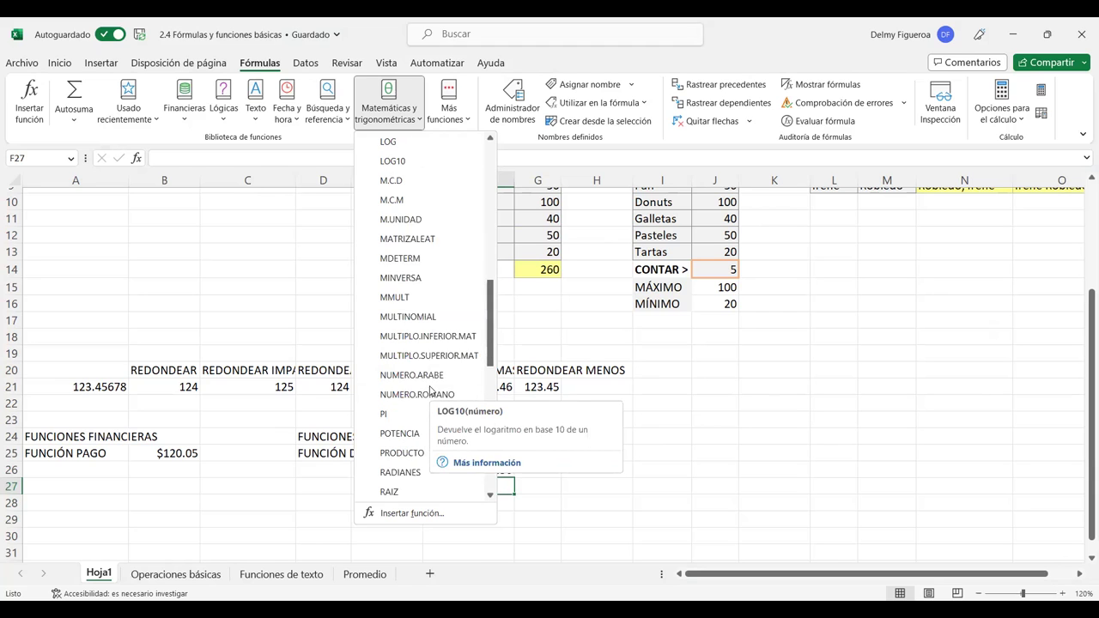
scroll(432, 380, "down", 1)
scroll(433, 371, "down", 1)
scroll(437, 361, "down", 2)
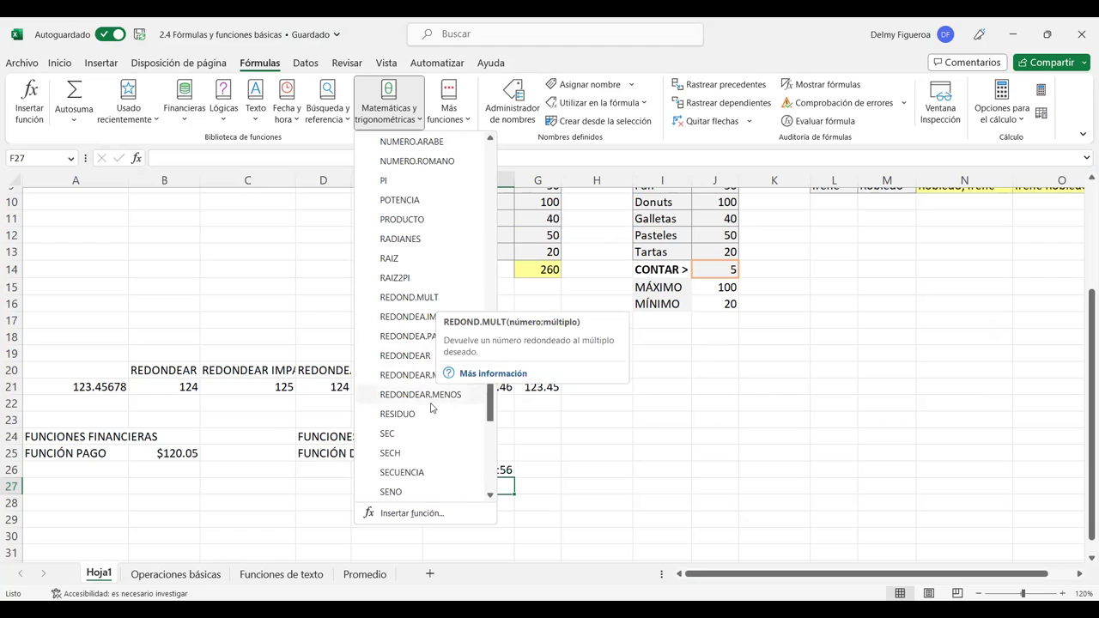
scroll(453, 471, "down", 2)
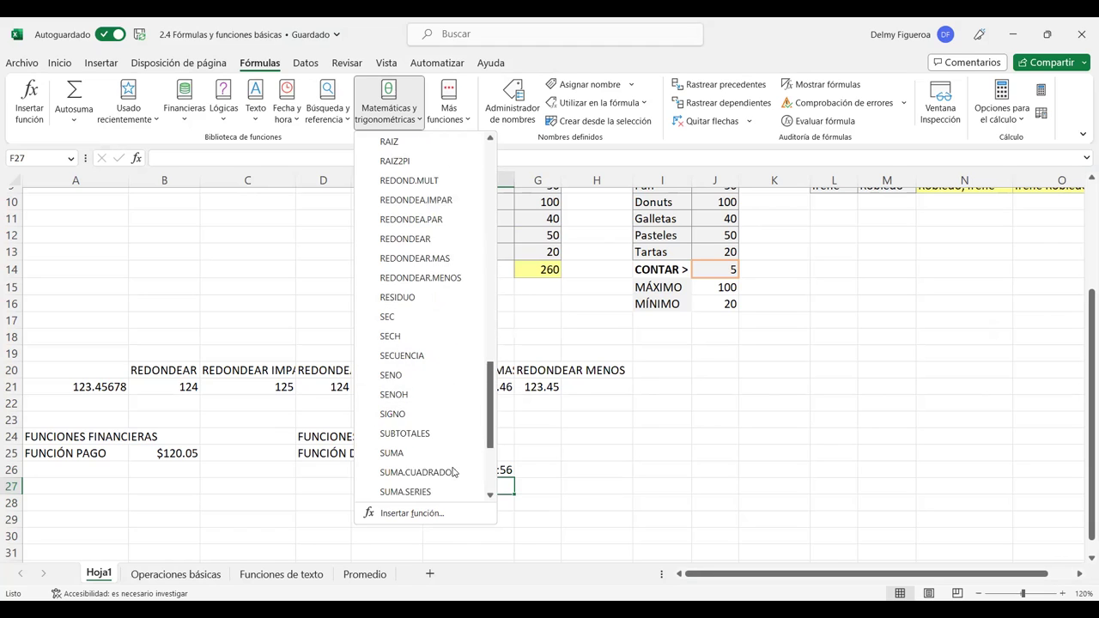
scroll(452, 472, "down", 2)
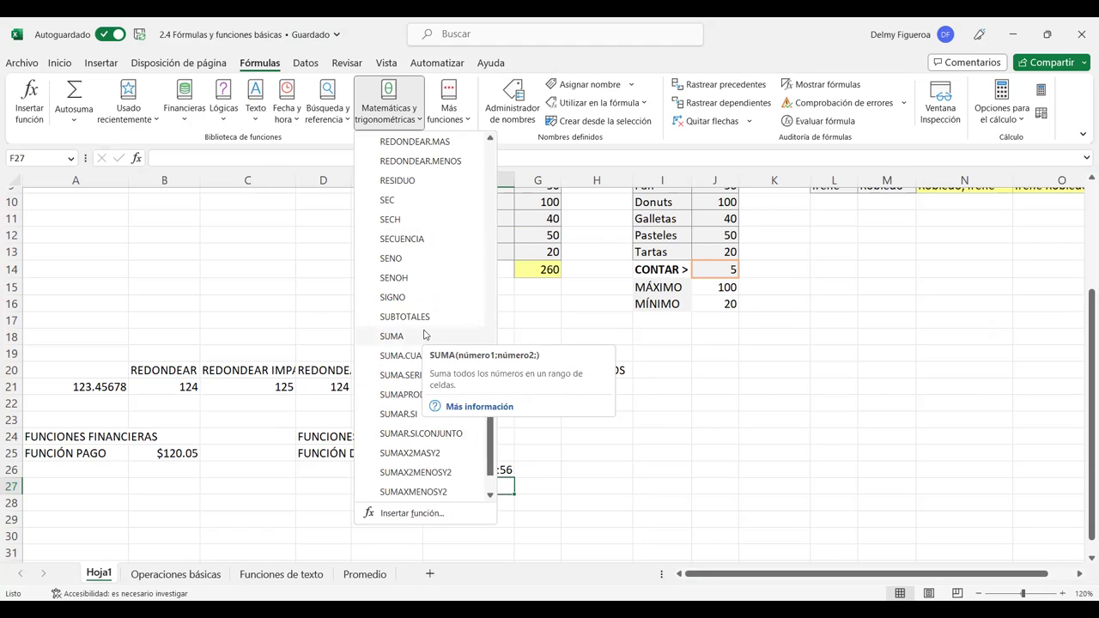
scroll(420, 335, "down", 1)
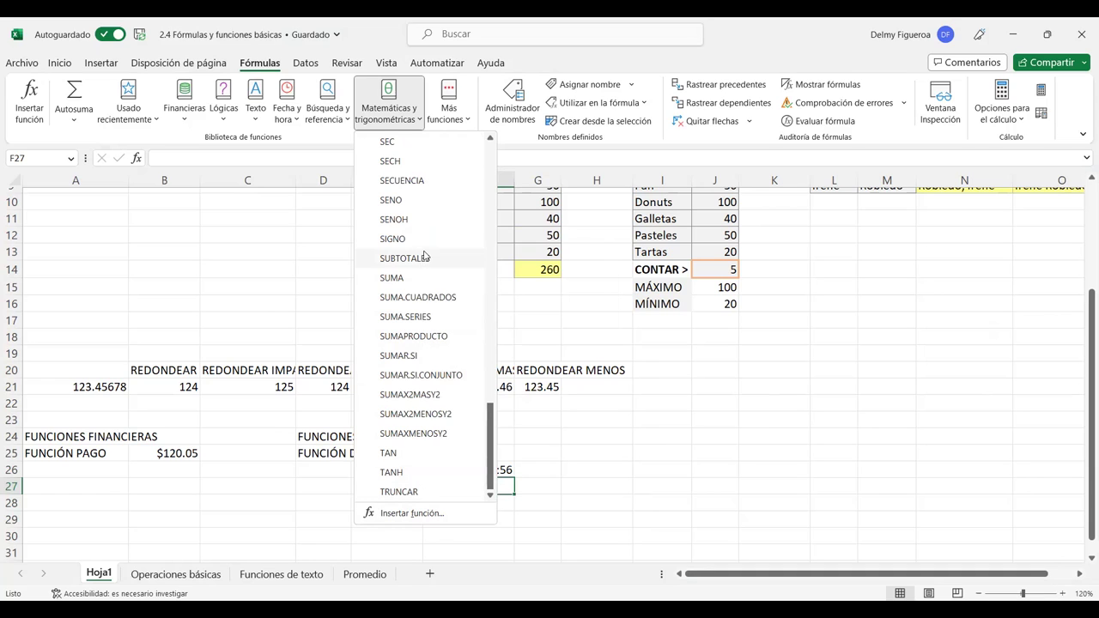
Browse the Más funciones categories, including Ingeniería, ending on the Web functions IMAGEN to XMLFILTRO
left_click(449, 112)
mouse_move(474, 142)
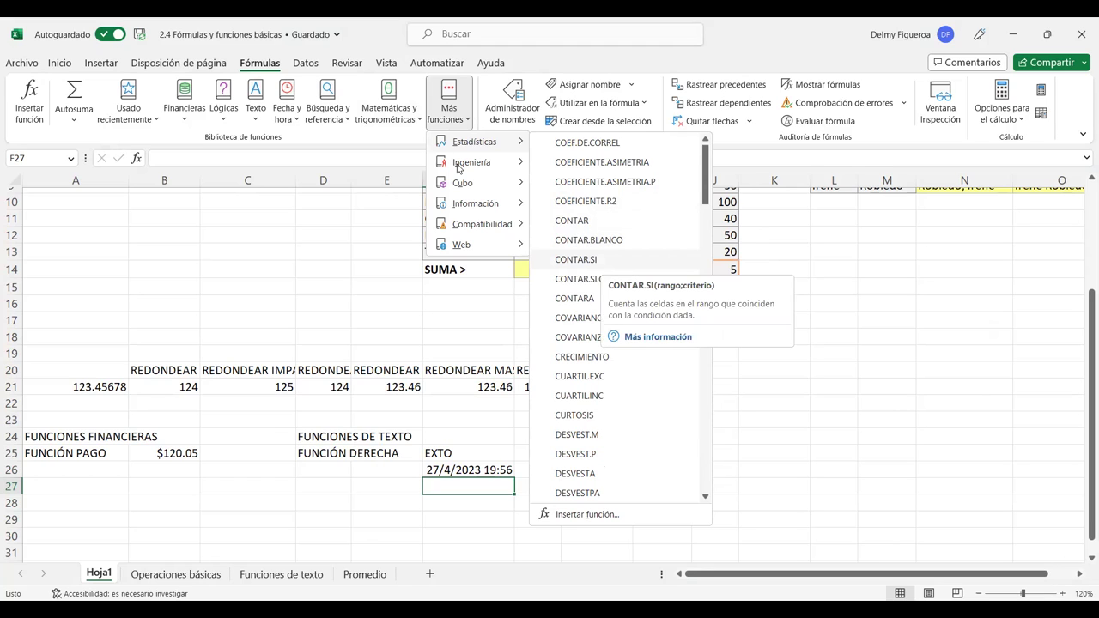
scroll(494, 168, "down", 3)
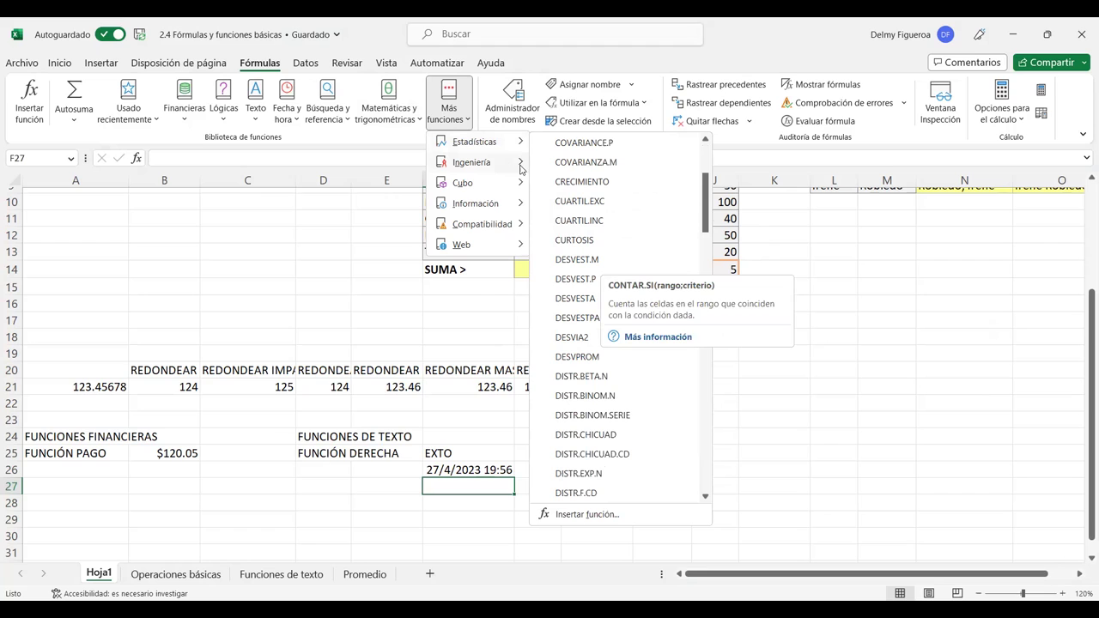
left_click(520, 168)
scroll(614, 401, "down", 2)
scroll(614, 402, "down", 3)
scroll(614, 402, "down", 2)
scroll(615, 402, "down", 3)
scroll(614, 402, "down", 1)
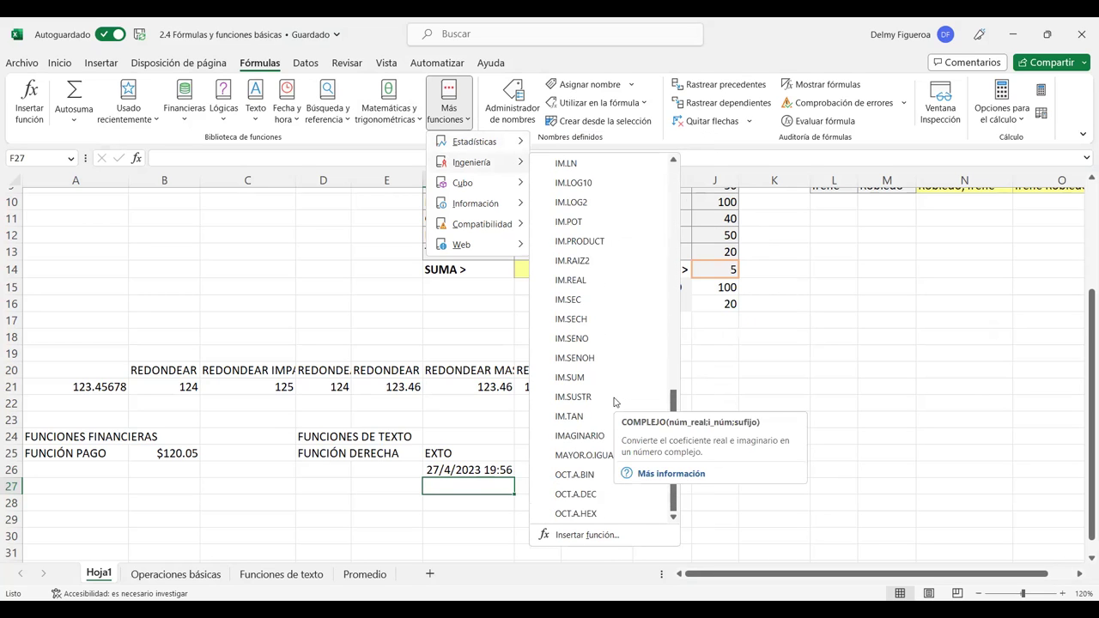
scroll(625, 385, "up", 3)
scroll(625, 378, "up", 5)
scroll(625, 374, "up", 5)
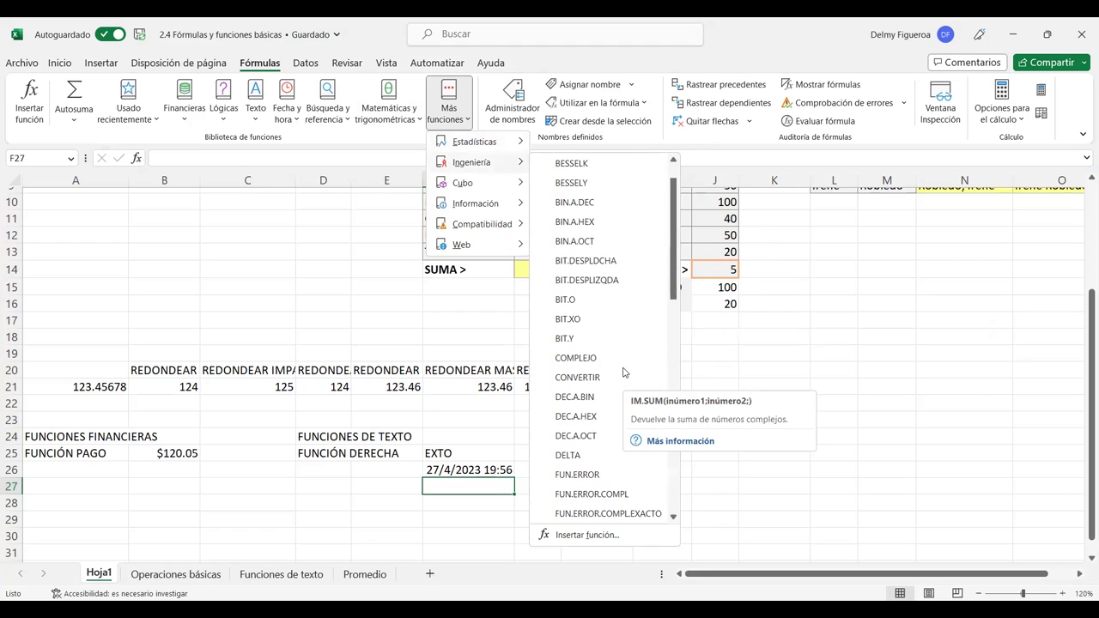
scroll(625, 373, "up", 1)
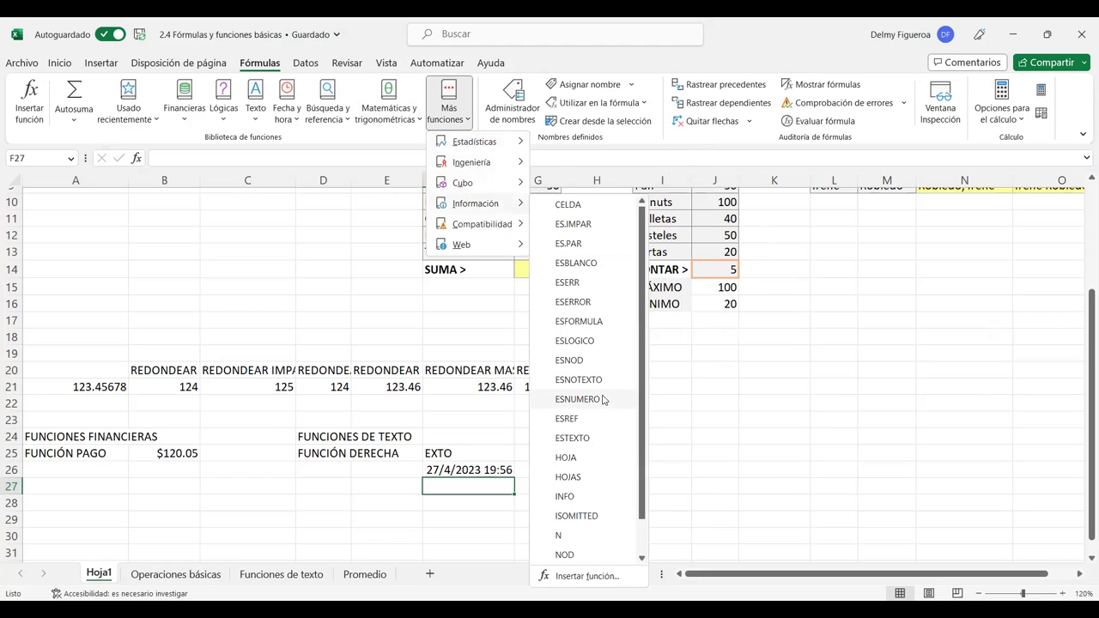
mouse_move(475, 204)
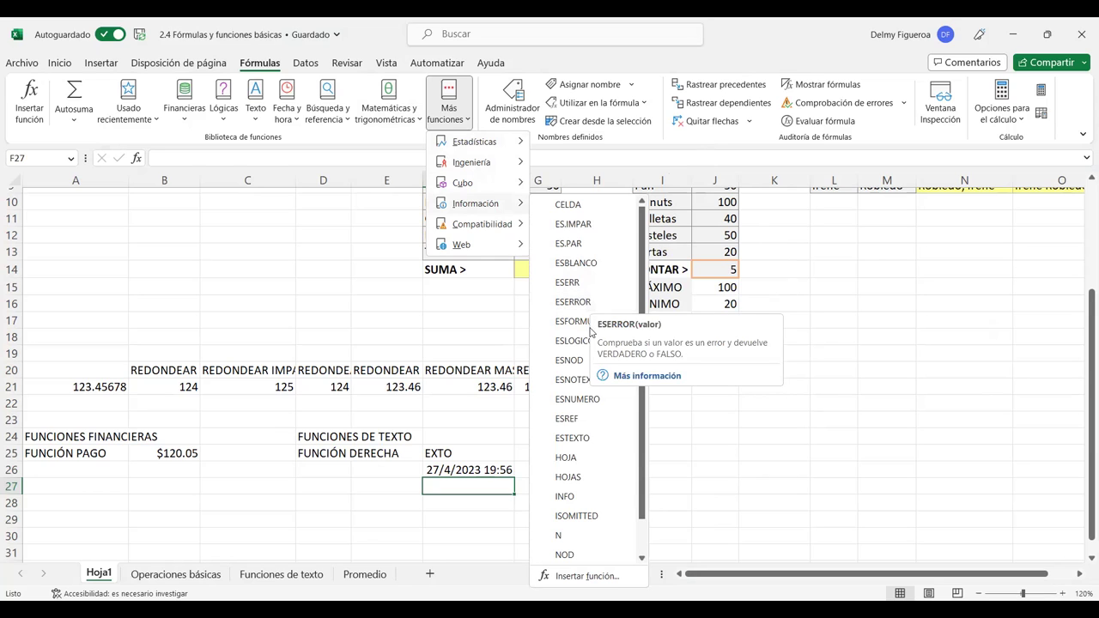
scroll(582, 470, "down", 2)
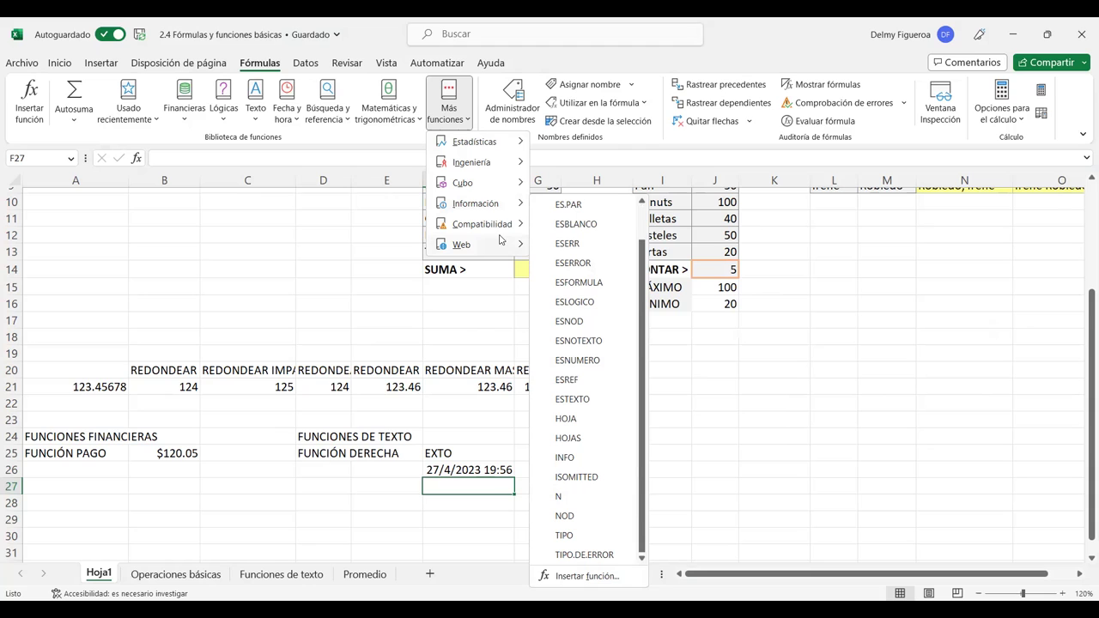
scroll(615, 492, "down", 10)
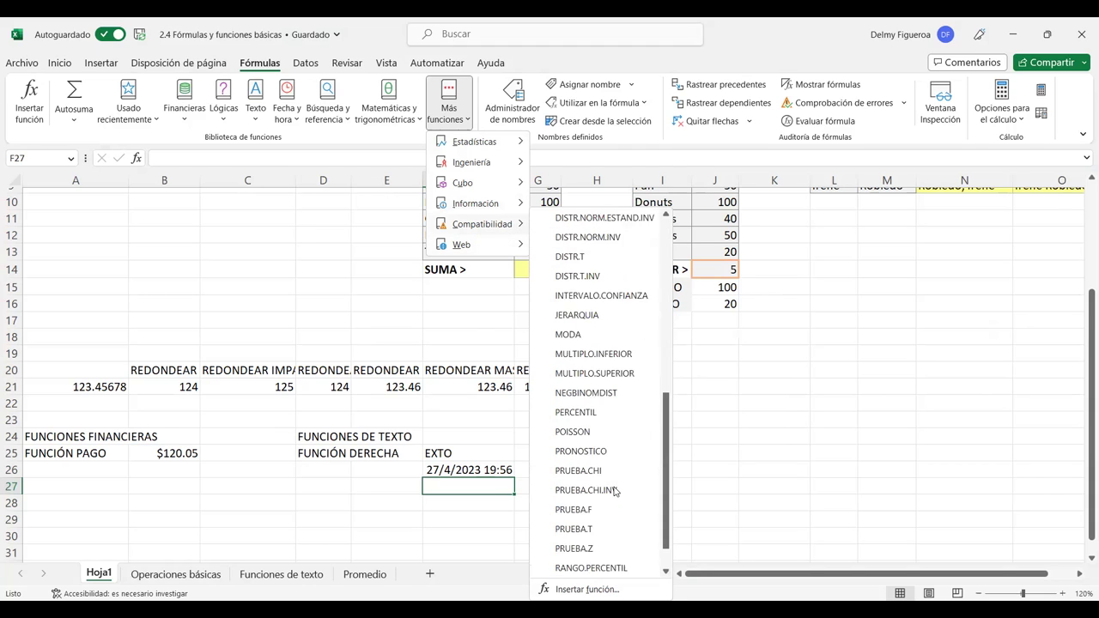
scroll(615, 491, "down", 1)
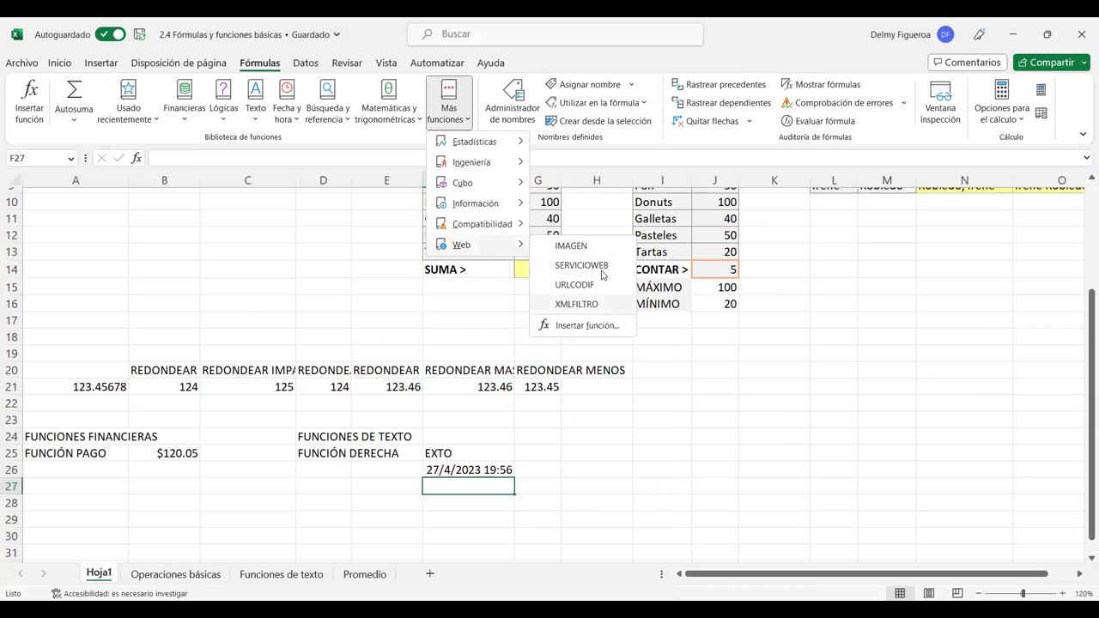
mouse_move(468, 245)
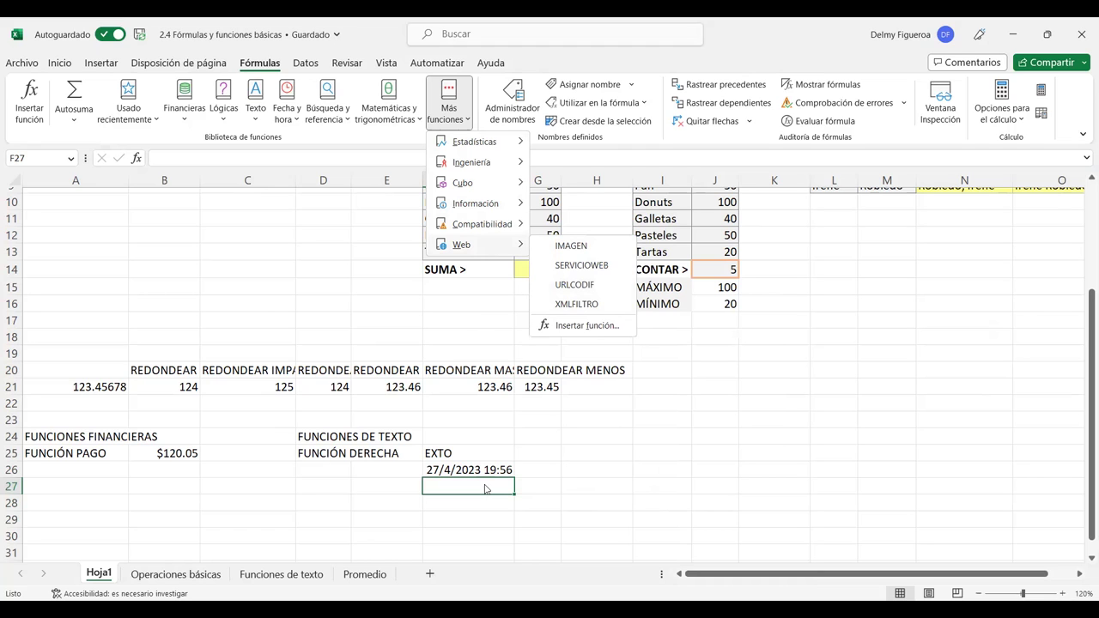
Look through the function menus and start an AÑO formula in F27, then cancel it
left_click(486, 483)
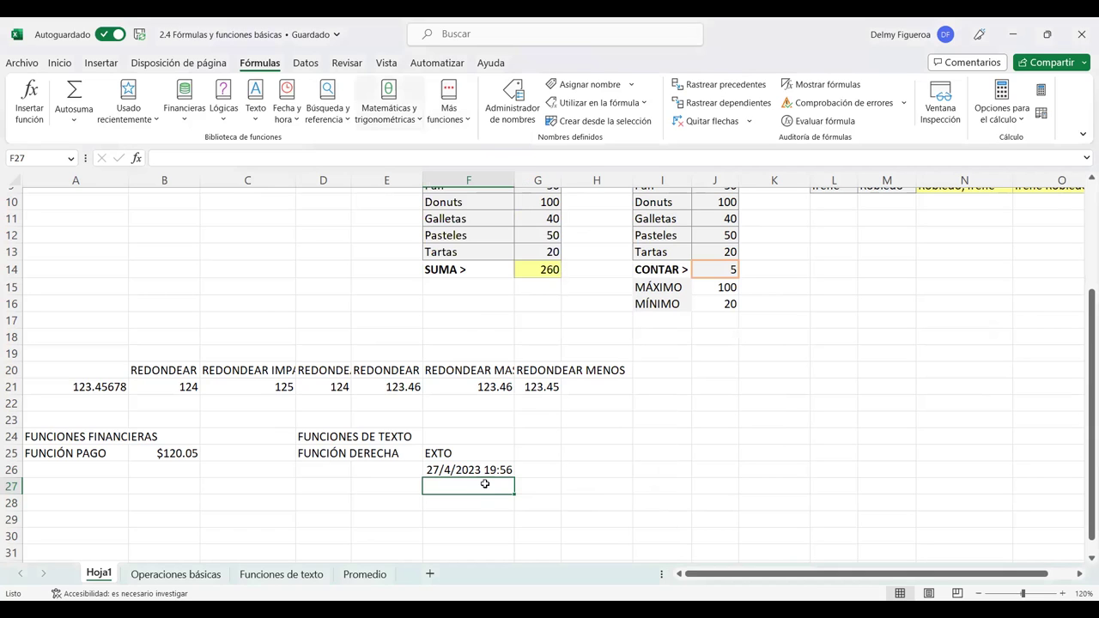
left_click(412, 114)
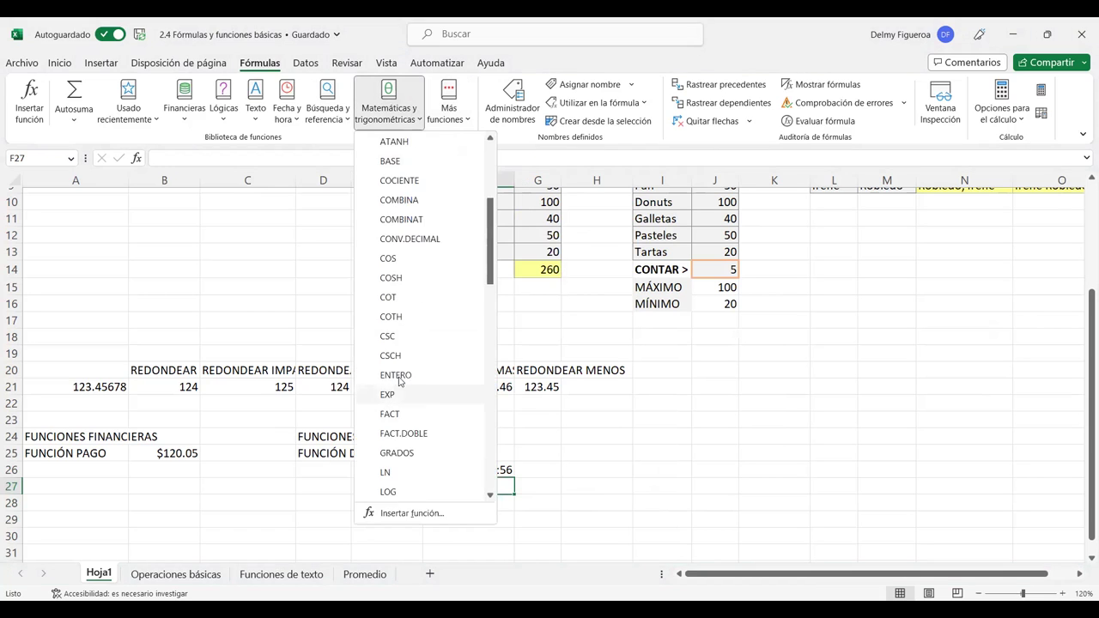
left_click(348, 122)
scroll(418, 392, "down", 4)
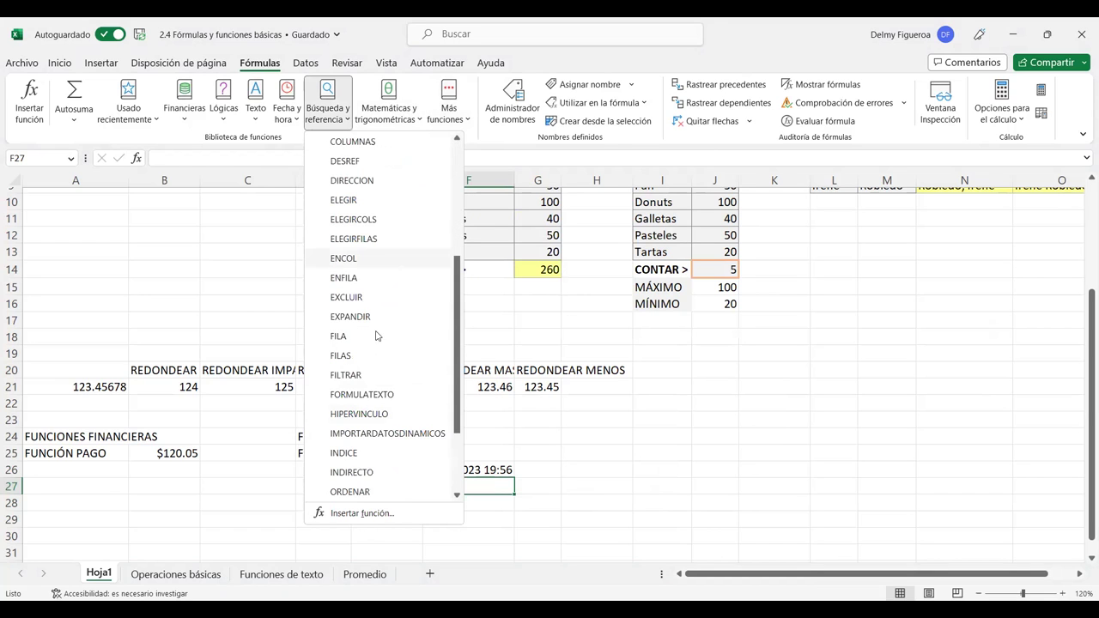
left_click(291, 121)
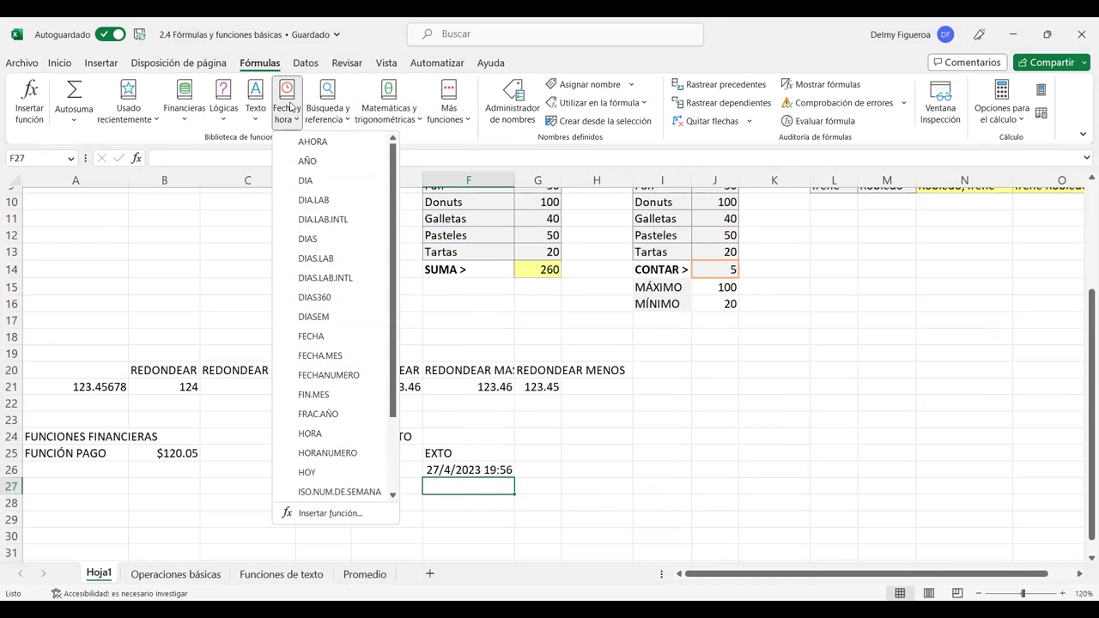
left_click(322, 159)
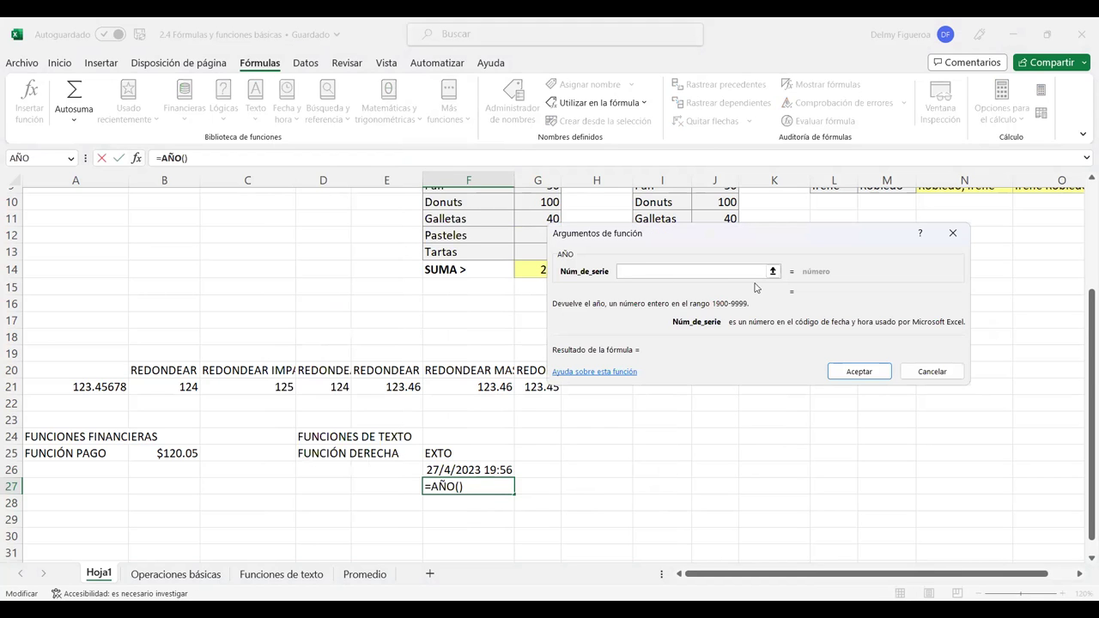
left_click(932, 371)
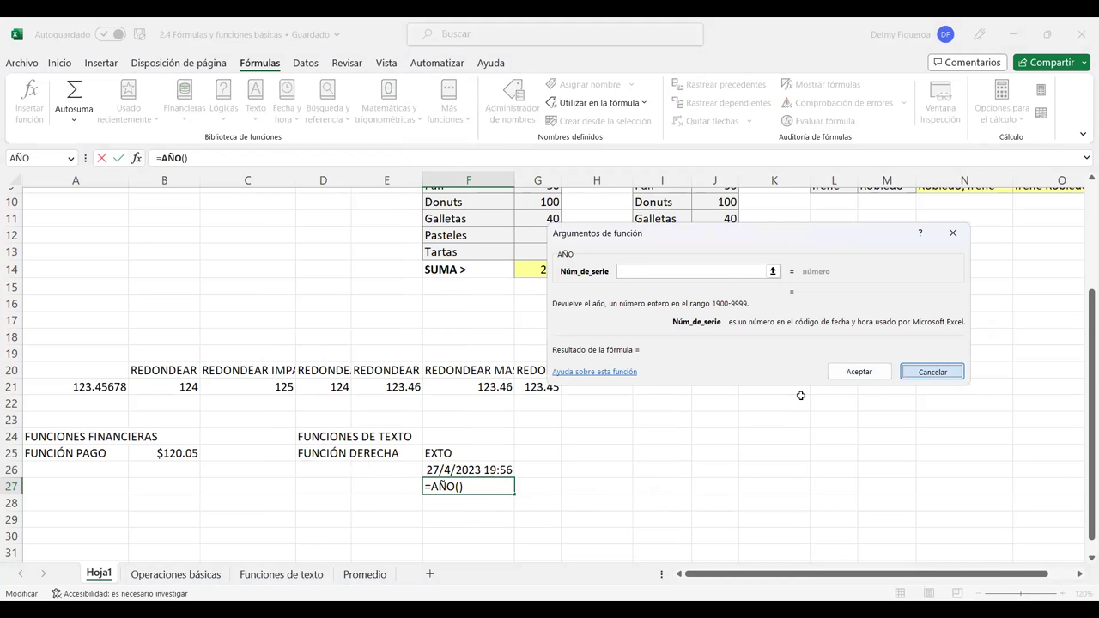
key("Escape")
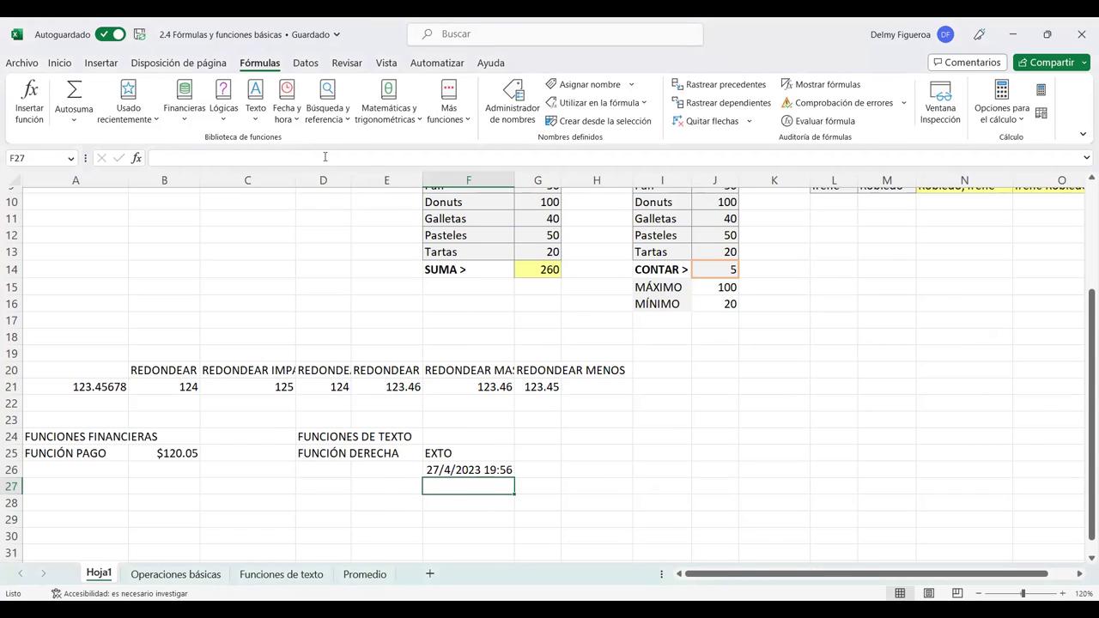
Enter =AÑO(F26) in F27 so it shows the year 2023
left_click(298, 116)
left_click(310, 163)
left_click(464, 469)
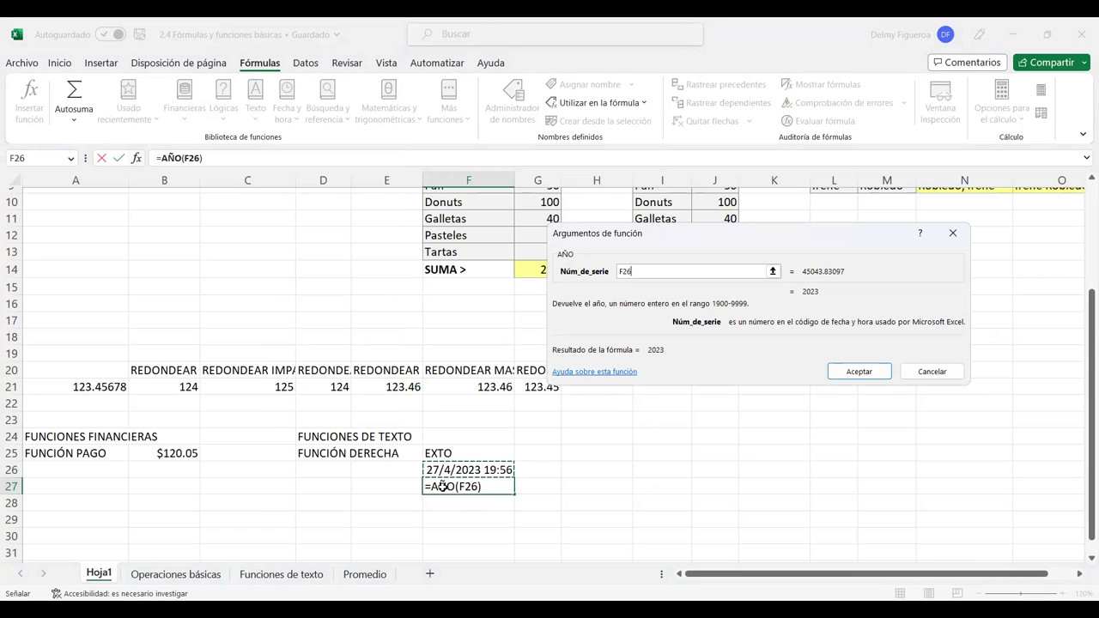
left_click(850, 371)
left_click(484, 505)
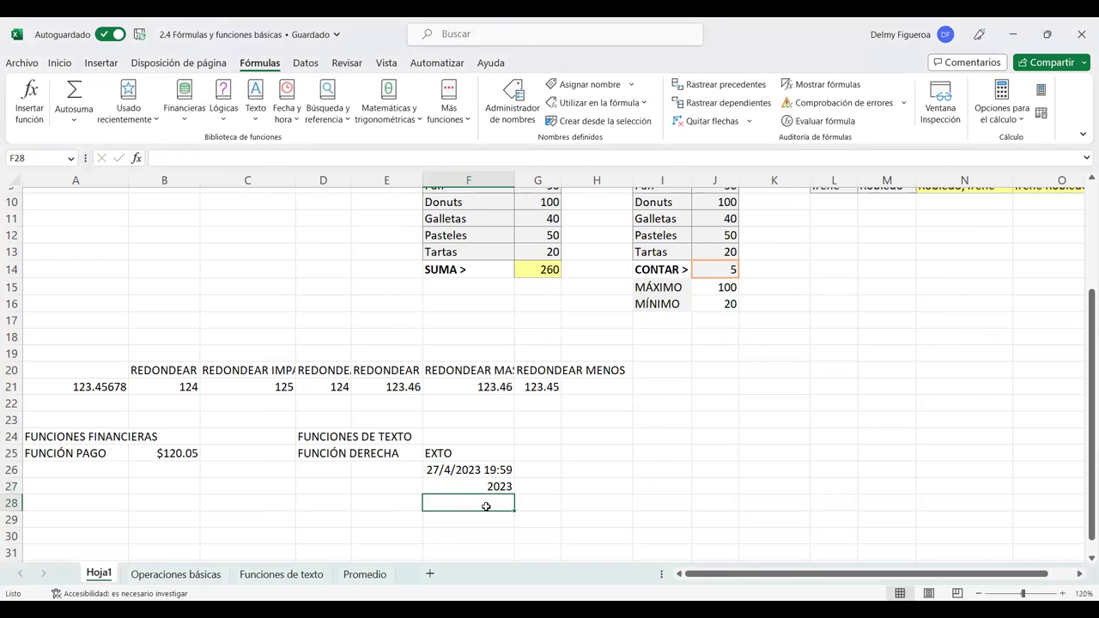
Insert =IZQUIERDA(D24;3) in F28 so it returns FUN, then select F29
left_click(255, 126)
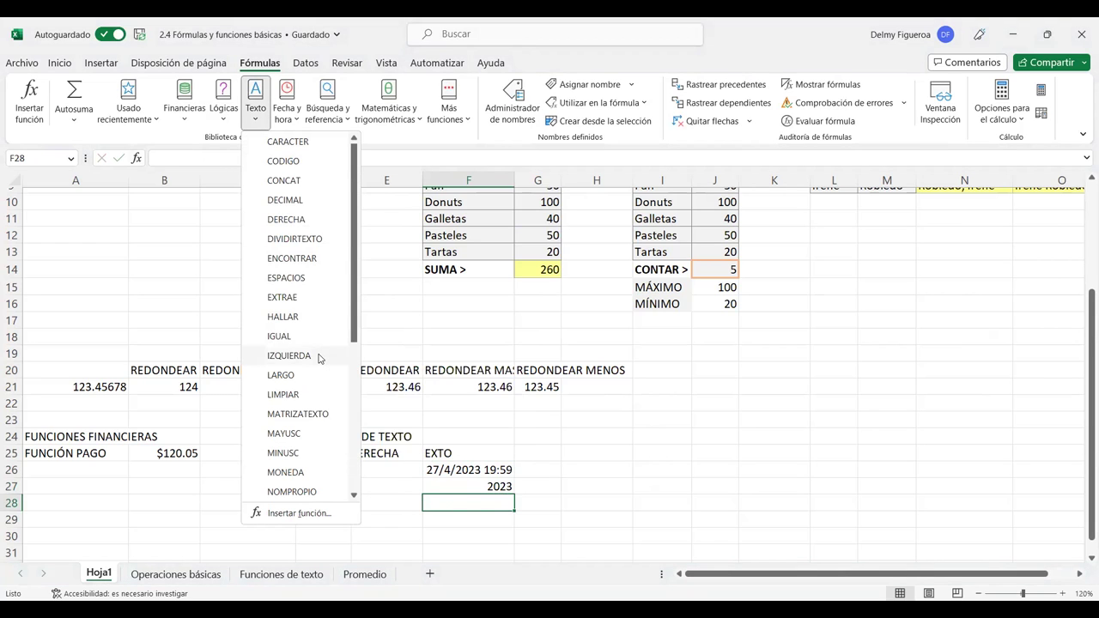
left_click(320, 357)
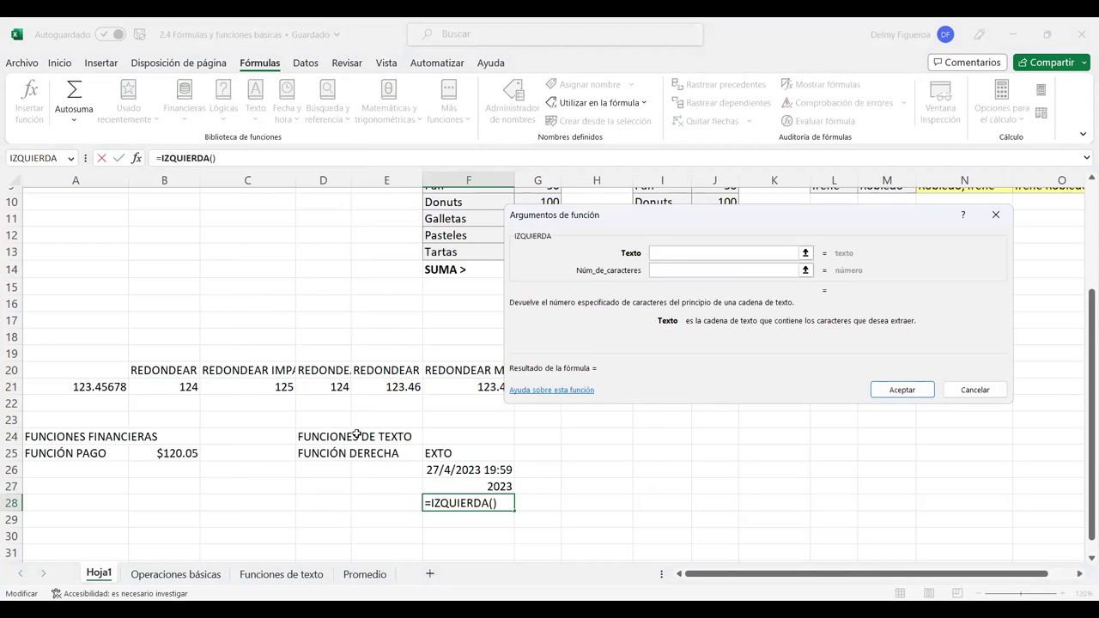
left_click(323, 435)
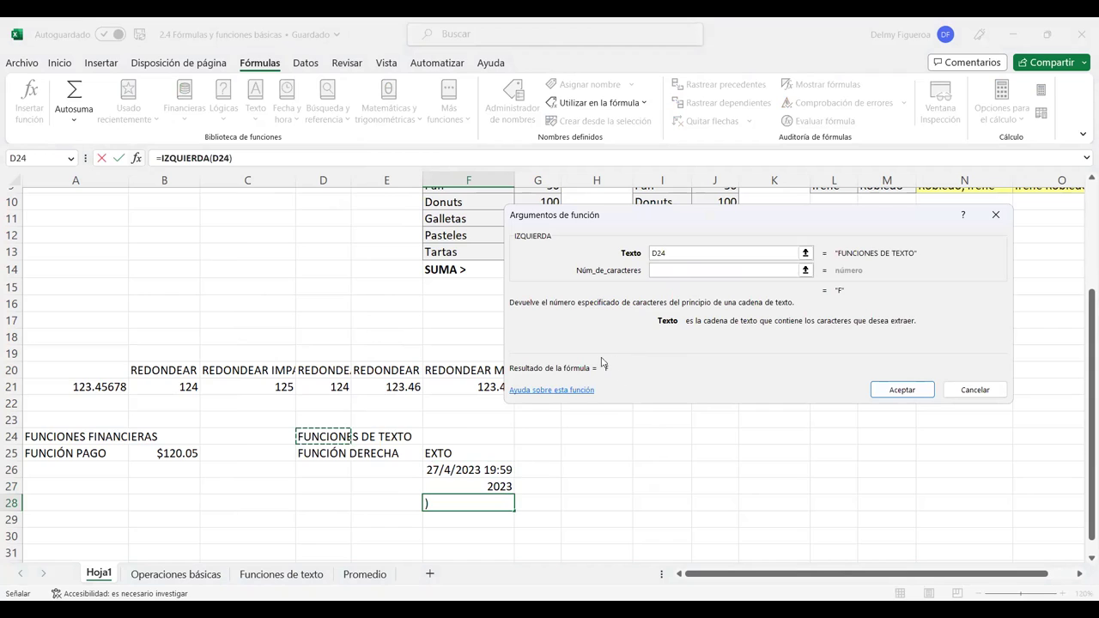
left_click(798, 268)
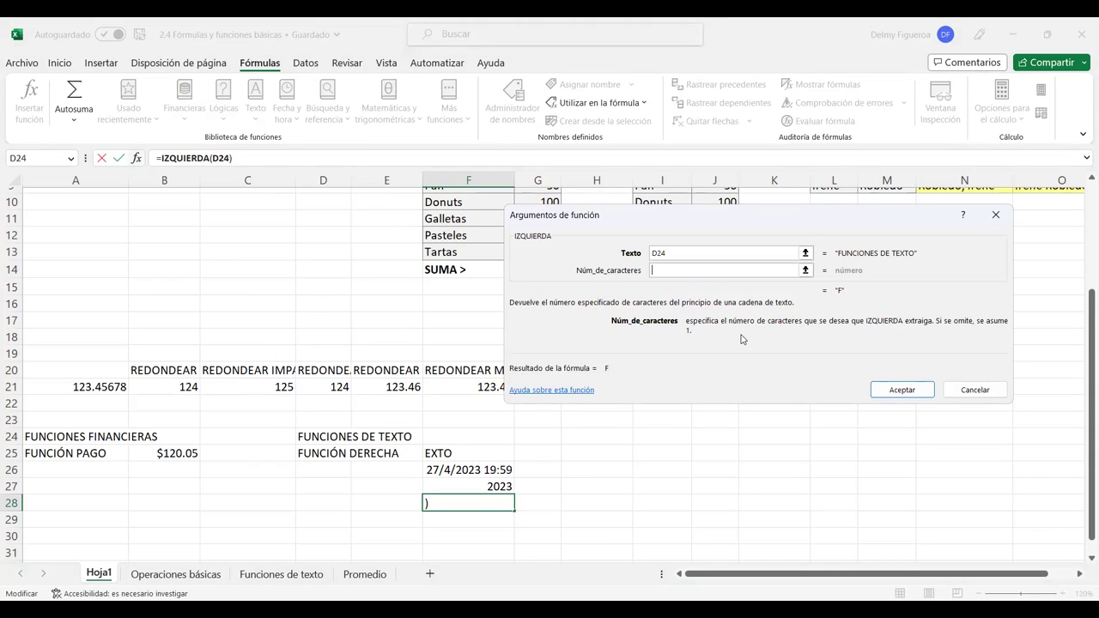
type("3")
left_click(902, 390)
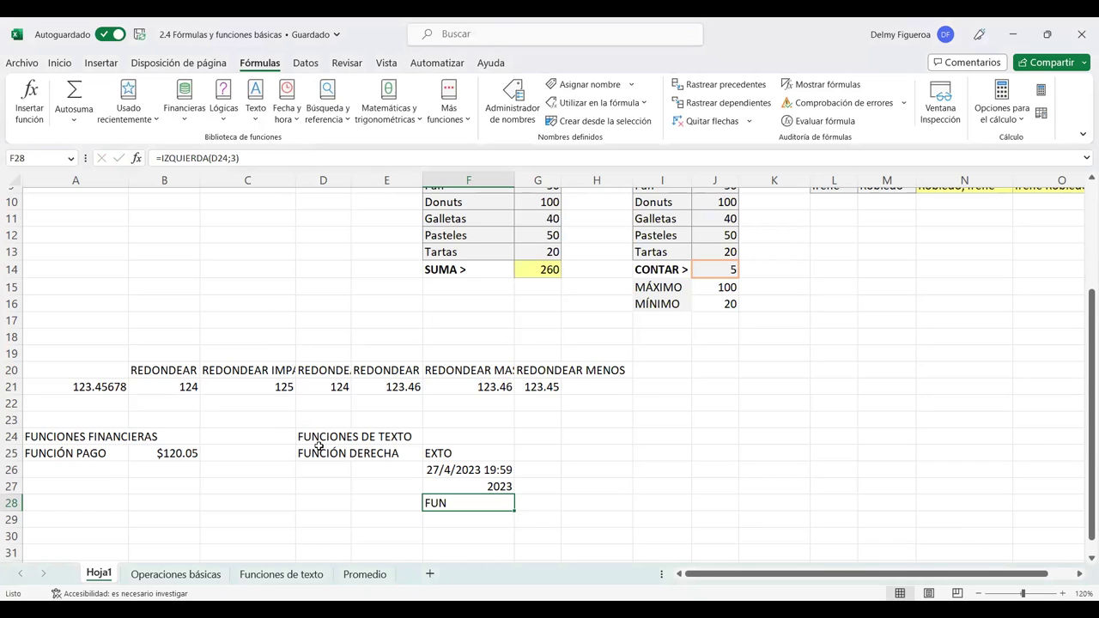
left_click(459, 517)
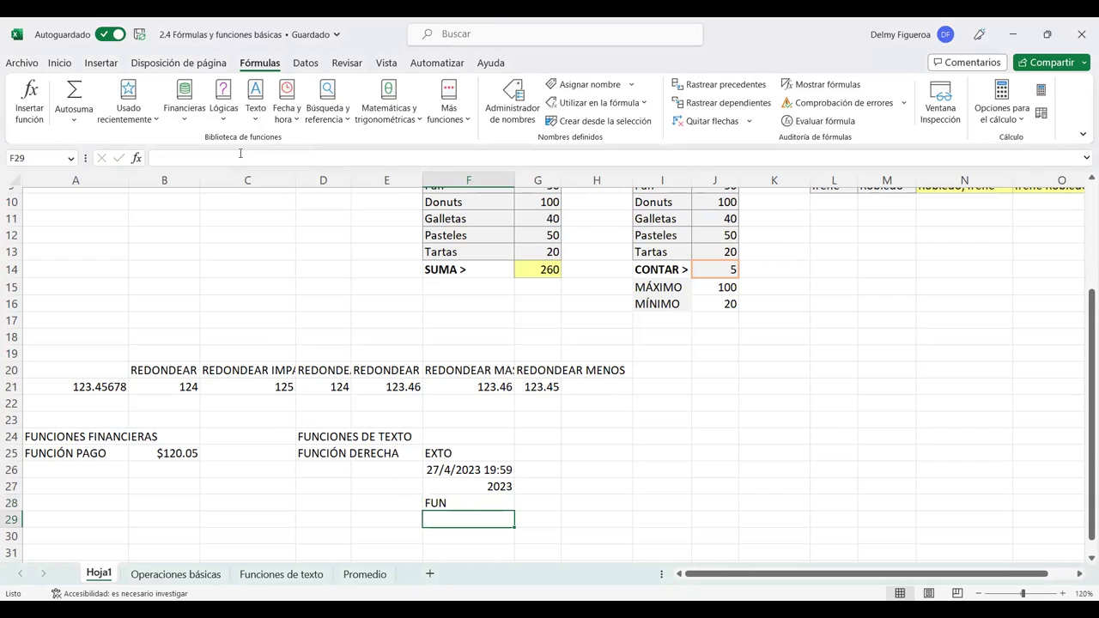
Open the Lógicas list, then switch to Financieras and scroll back up to AMORTIZ.LIN
left_click(230, 123)
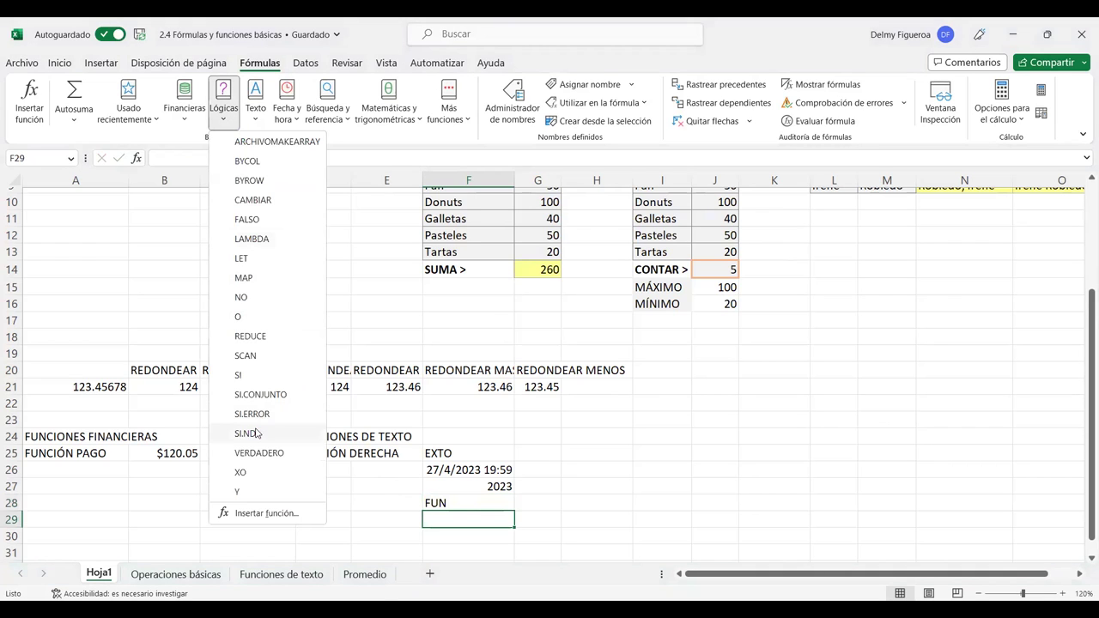
left_click(182, 126)
scroll(279, 369, "down", 5)
scroll(279, 378, "down", 5)
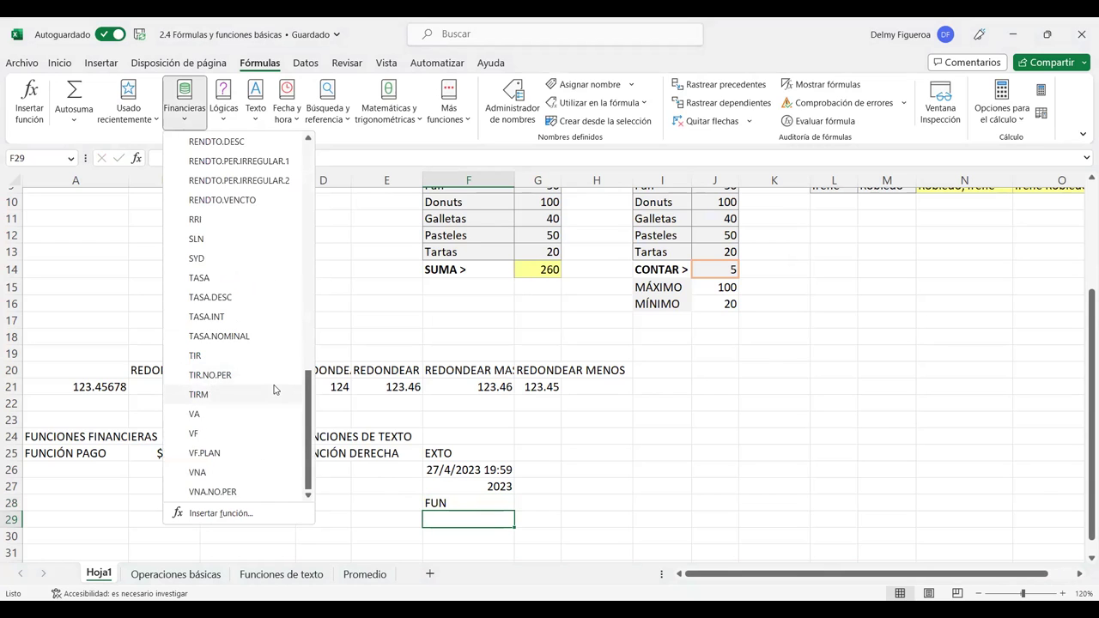
scroll(274, 390, "up", 2)
scroll(273, 361, "up", 4)
scroll(271, 327, "up", 4)
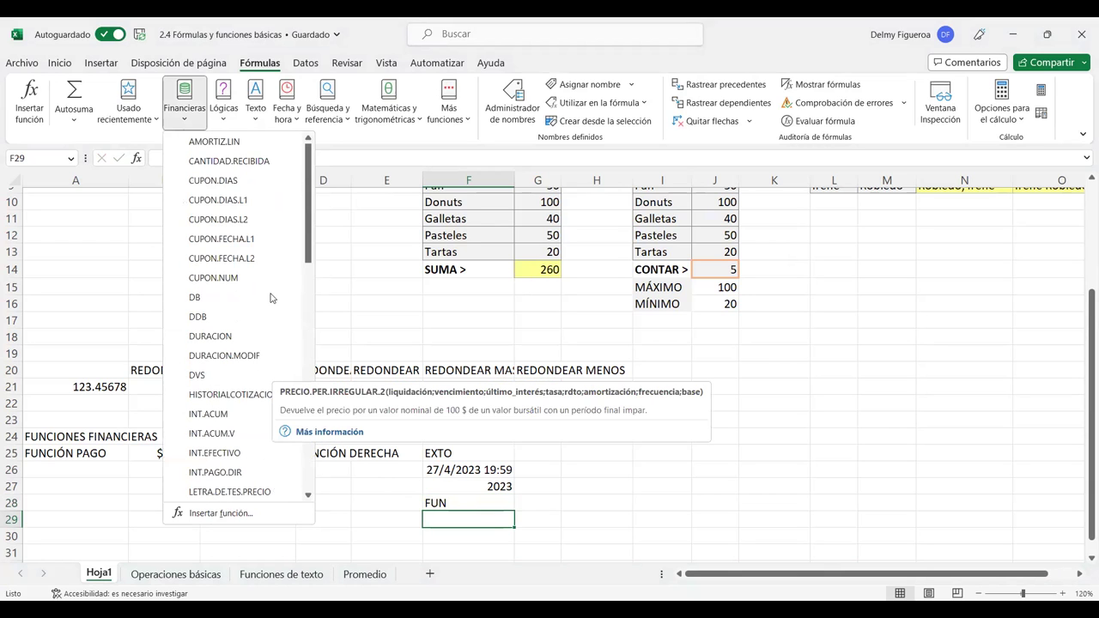